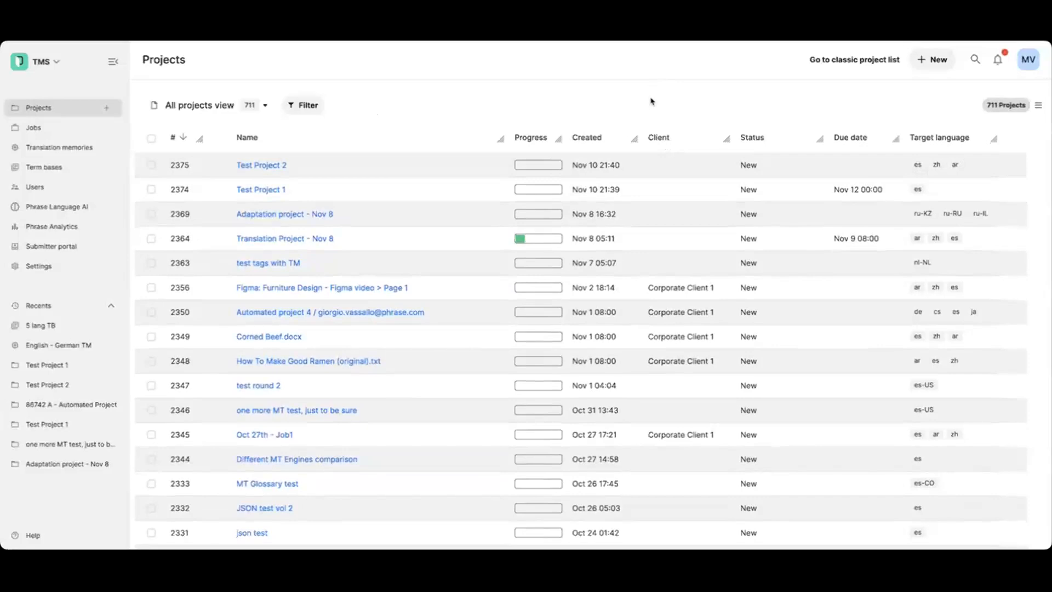
Filter the project list to projects created in the last 7 days.
{"action": "scroll", "coordinate": [310, 107], "scroll_direction": "down", "scroll_amount": 1}
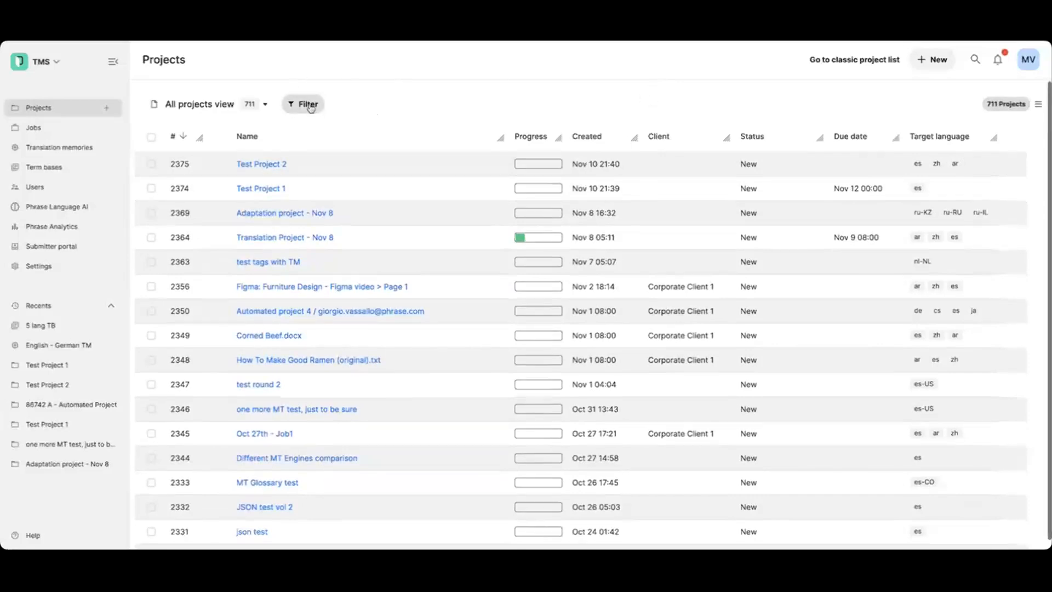
{"action": "left_click", "coordinate": [311, 106]}
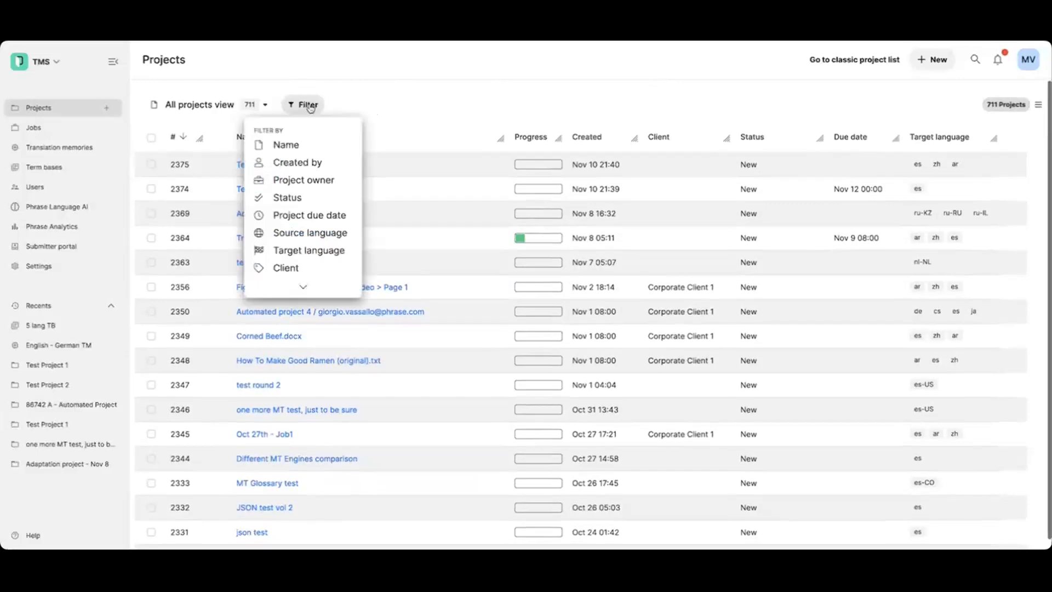
{"action": "left_click", "coordinate": [313, 292]}
{"action": "left_click", "coordinate": [311, 377]}
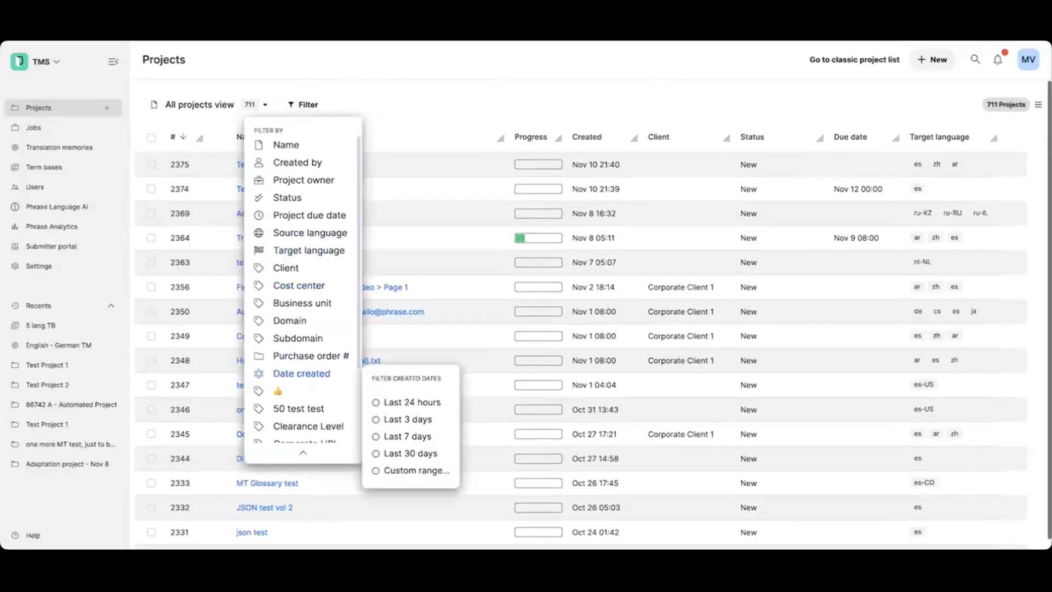
{"action": "left_click", "coordinate": [395, 436]}
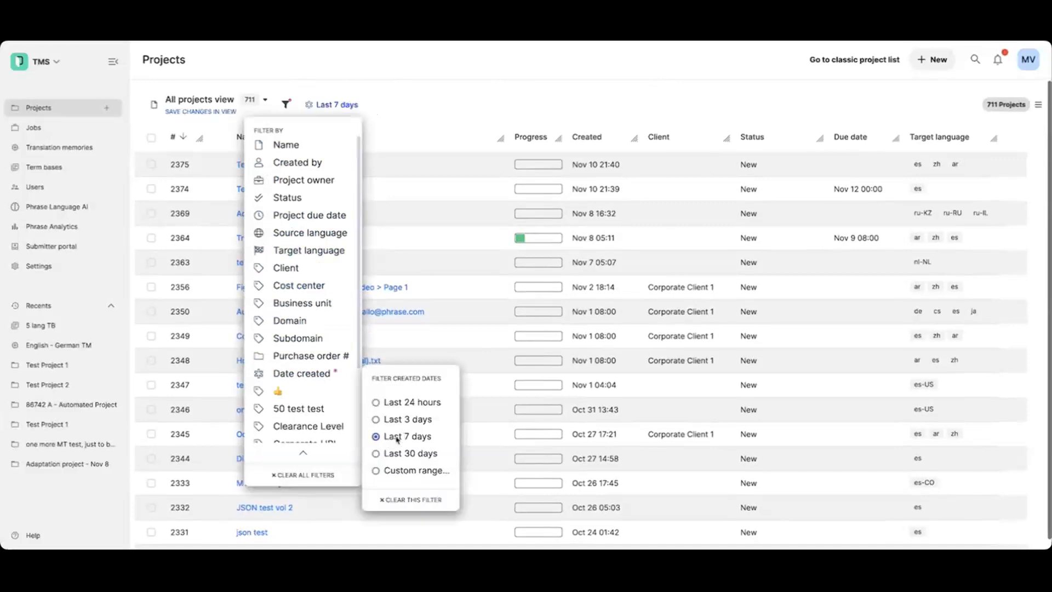
{"action": "left_click", "coordinate": [549, 80]}
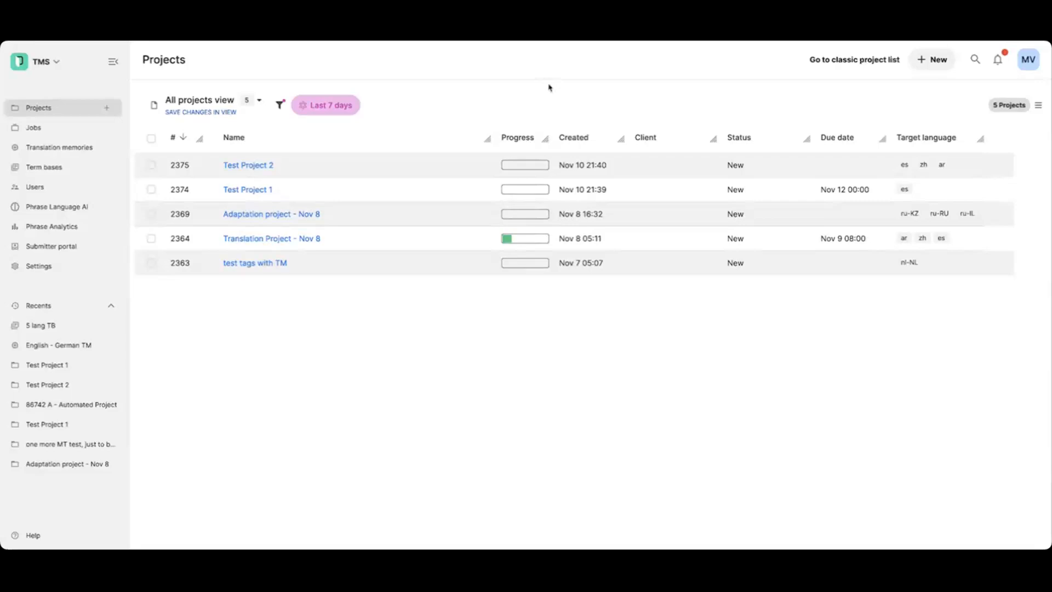
Add a target language filter for Spanish, searching 'span'.
{"action": "left_click", "coordinate": [278, 104]}
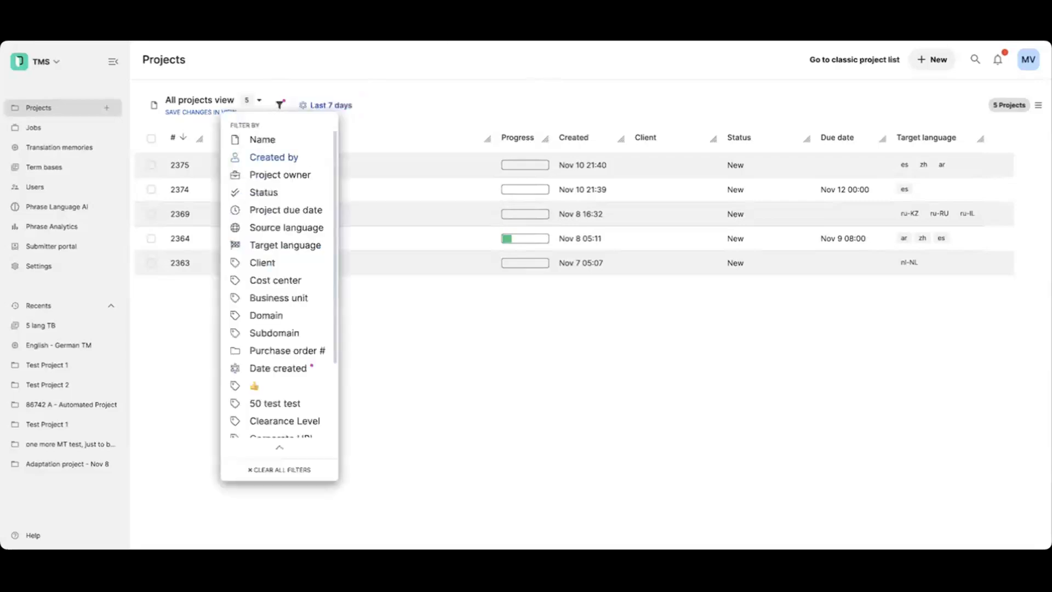
{"action": "left_click", "coordinate": [310, 248]}
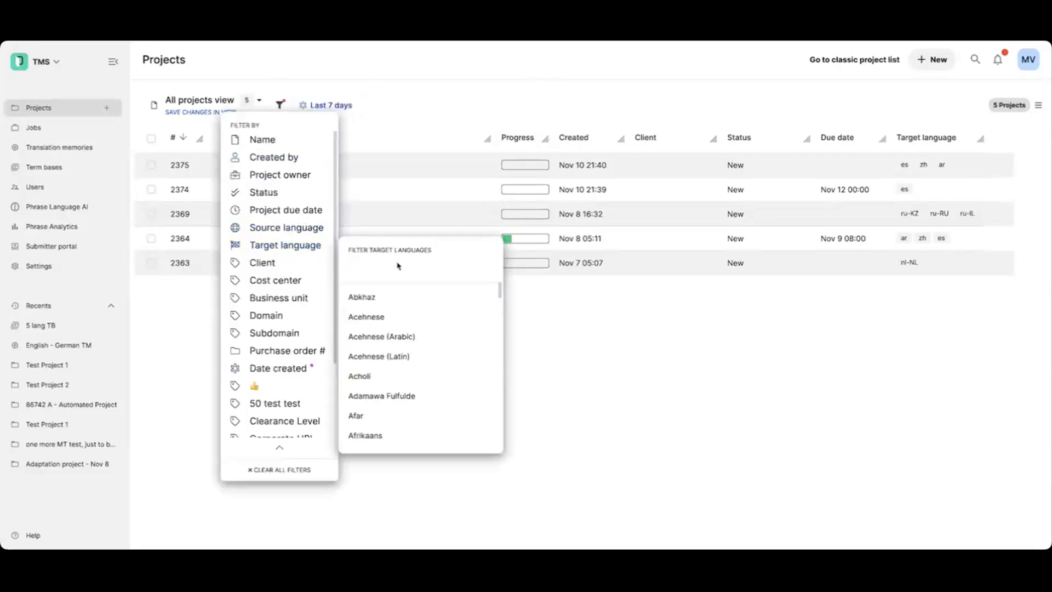
{"action": "type", "text": "span"}
{"action": "left_click", "coordinate": [383, 297]}
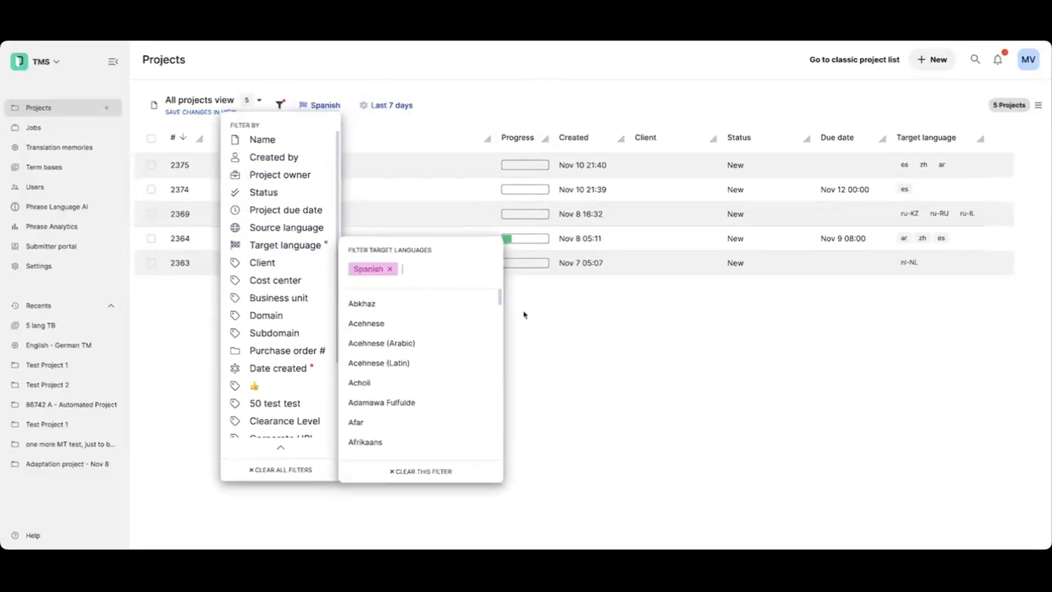
{"action": "left_click", "coordinate": [687, 367]}
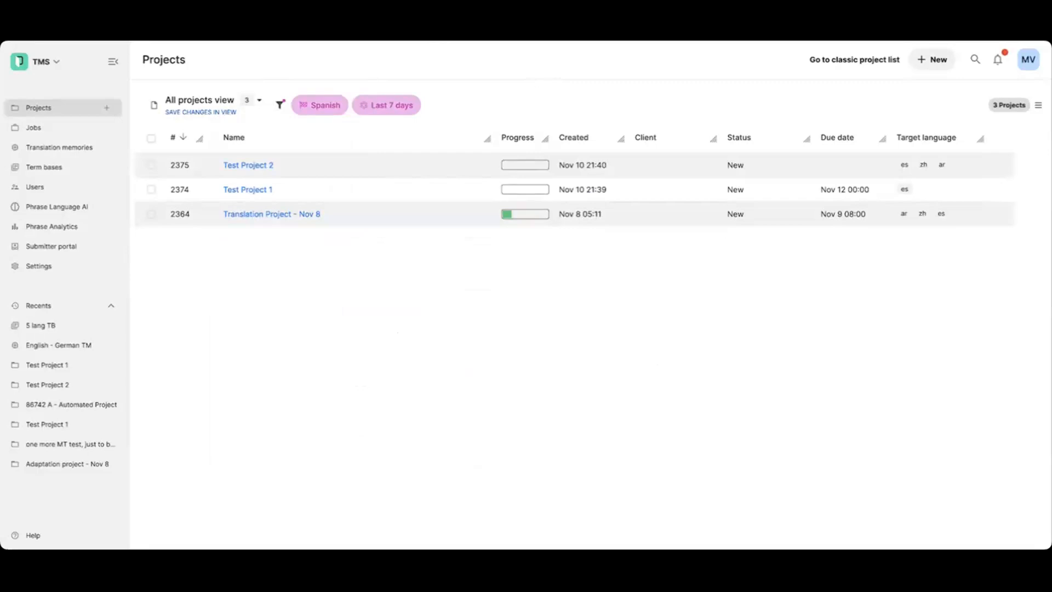
Save the Spanish and last-7-days filters to All projects view, then switch to the untitled view.
{"action": "left_click", "coordinate": [201, 113]}
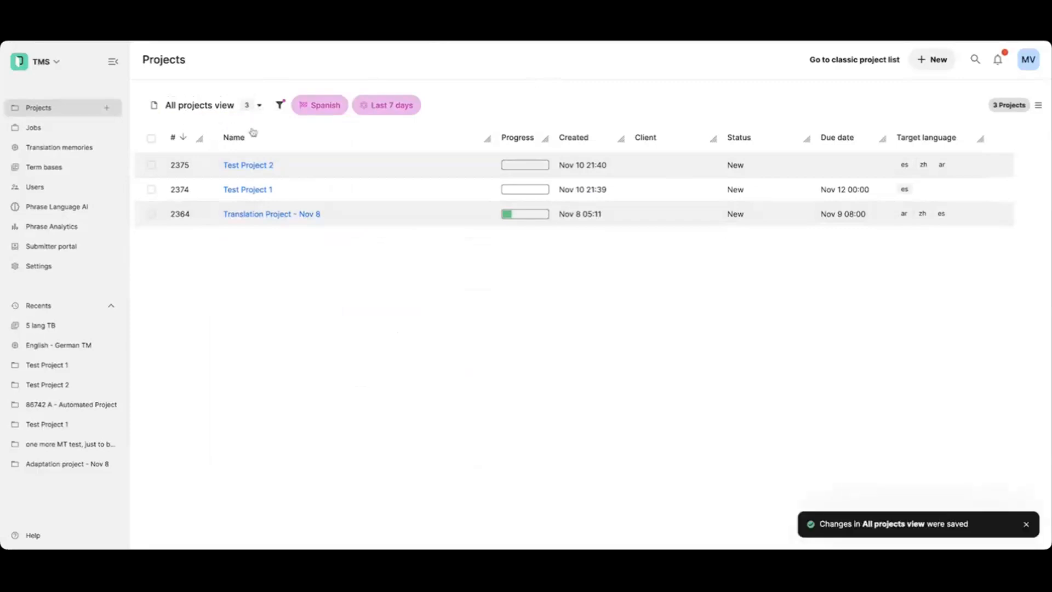
{"action": "left_click", "coordinate": [258, 110]}
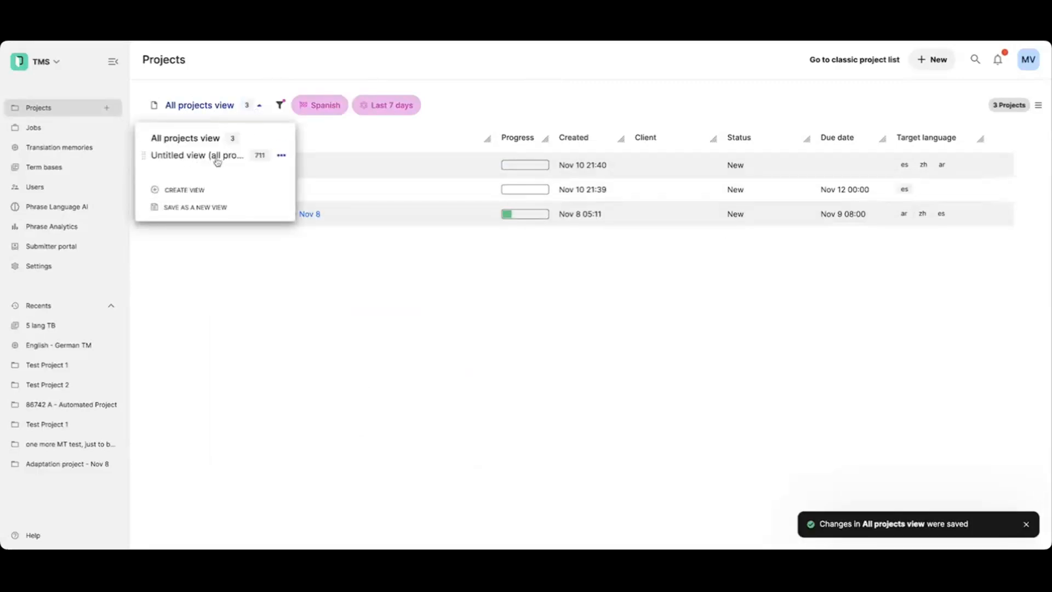
{"action": "left_click", "coordinate": [212, 160]}
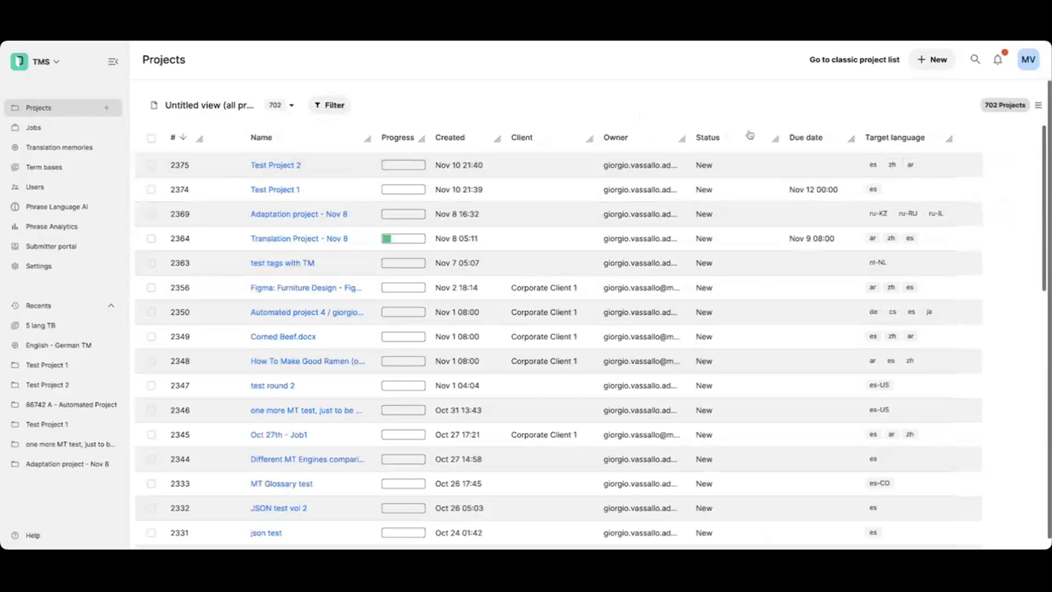
Hide the # column in the project table, then go to the Jobs list.
{"action": "left_click", "coordinate": [1038, 106]}
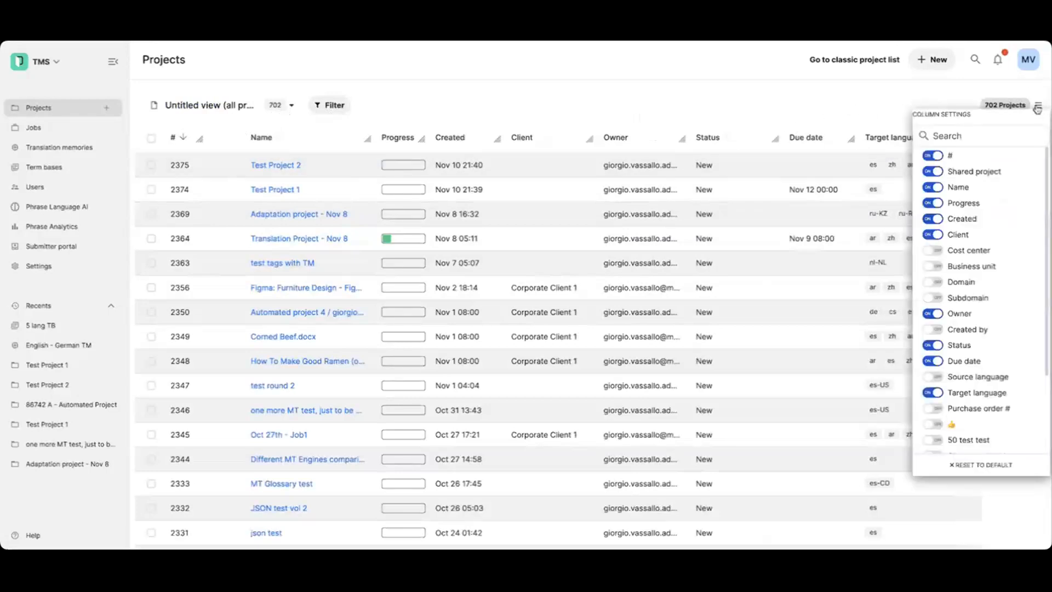
{"action": "left_click", "coordinate": [933, 156]}
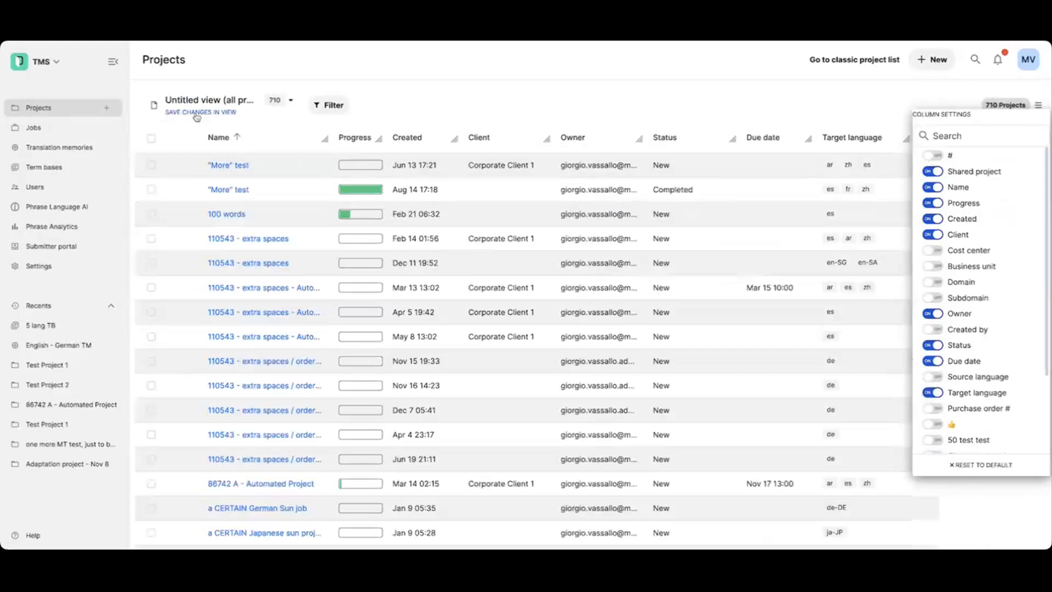
{"action": "left_click", "coordinate": [663, 86]}
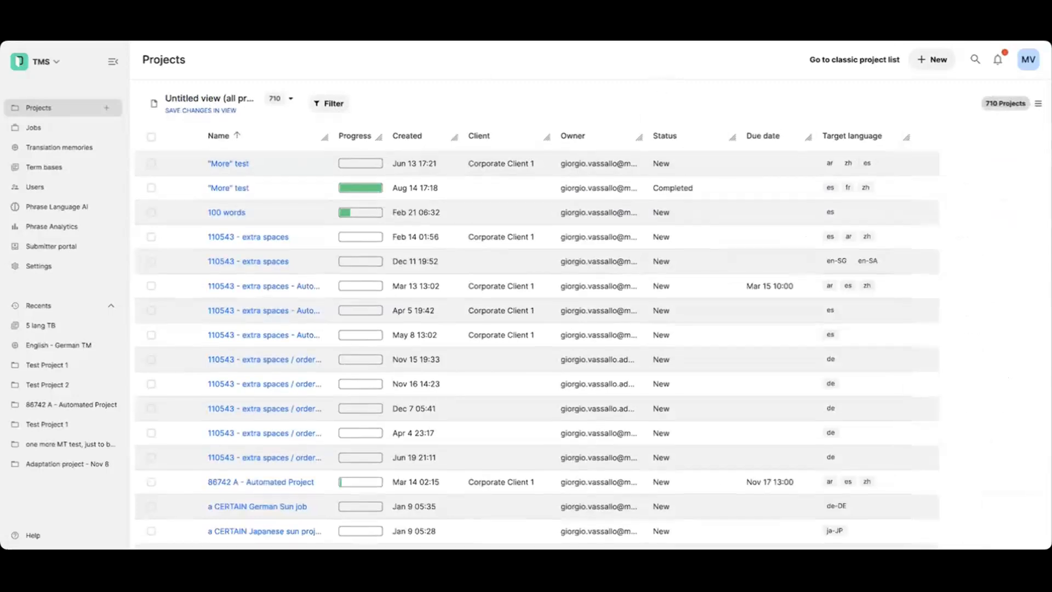
{"action": "left_click", "coordinate": [33, 127]}
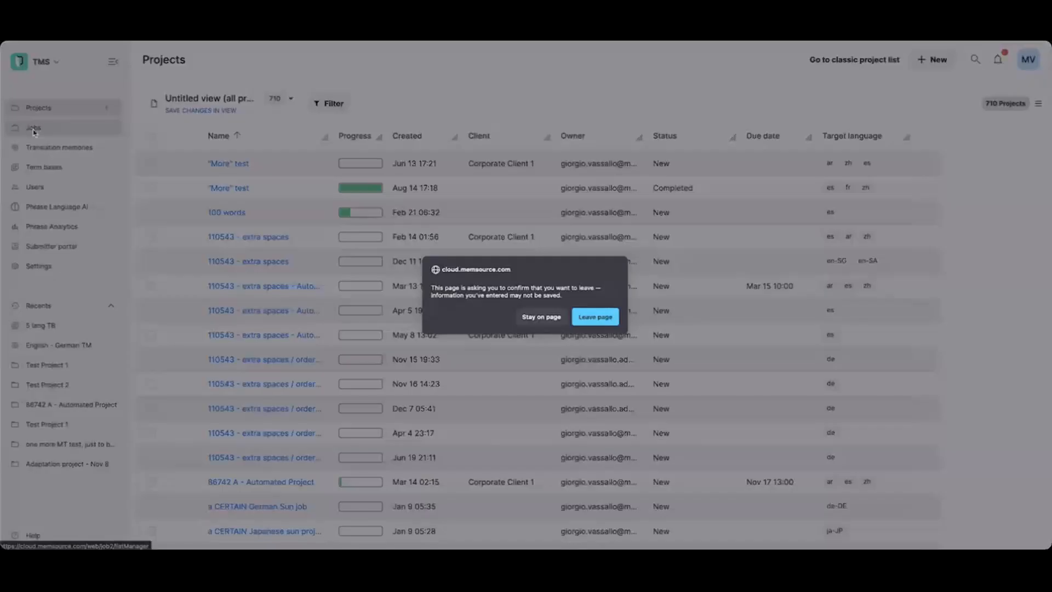
Leave the projects page, remove the grouping and Domain filter chips, then reload the Jobs page.
{"action": "left_click", "coordinate": [593, 316]}
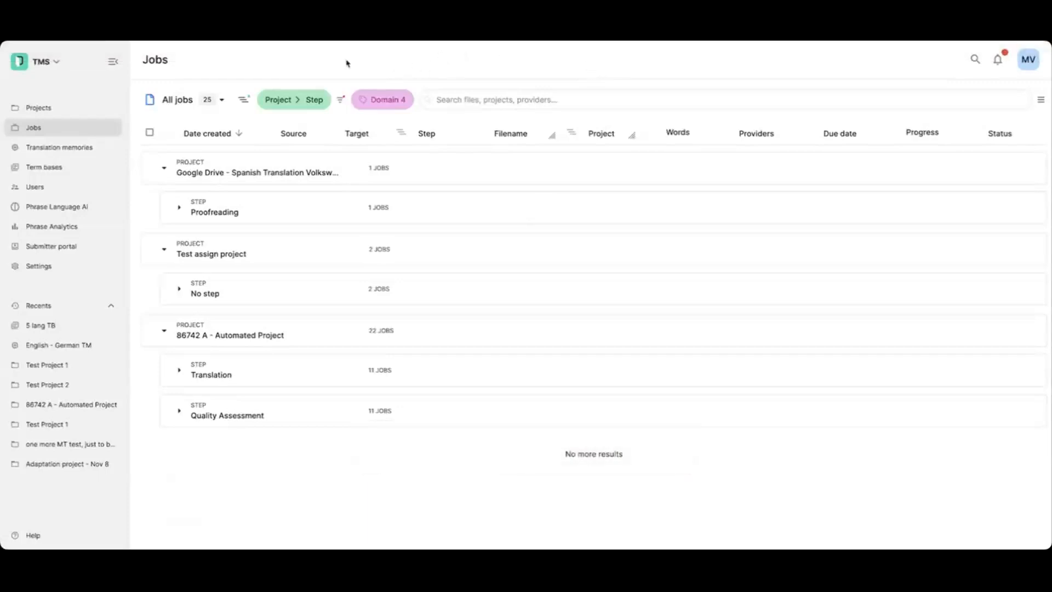
{"action": "left_click", "coordinate": [331, 94]}
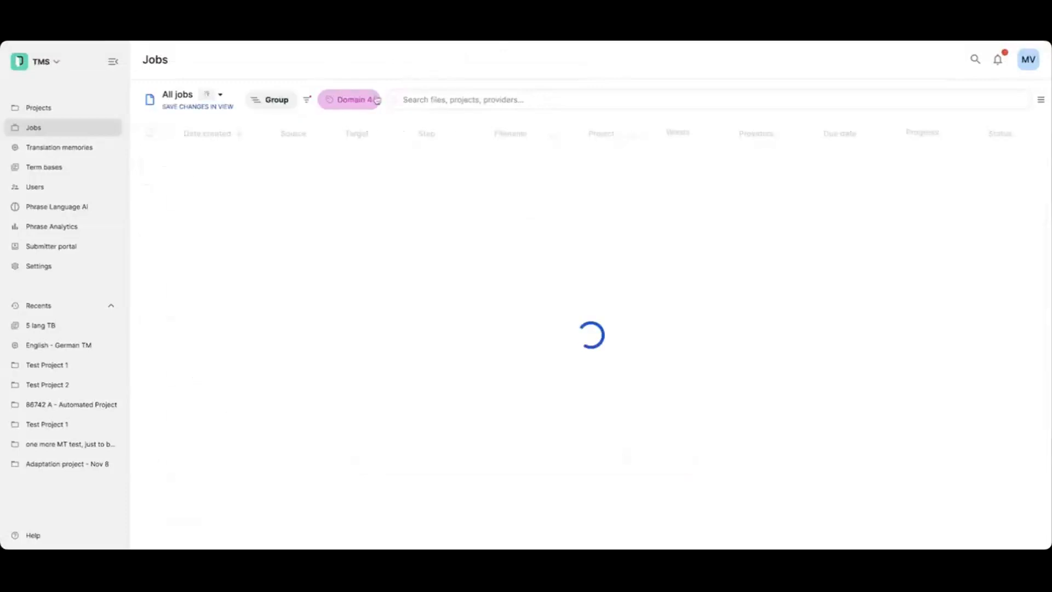
{"action": "left_click", "coordinate": [377, 99]}
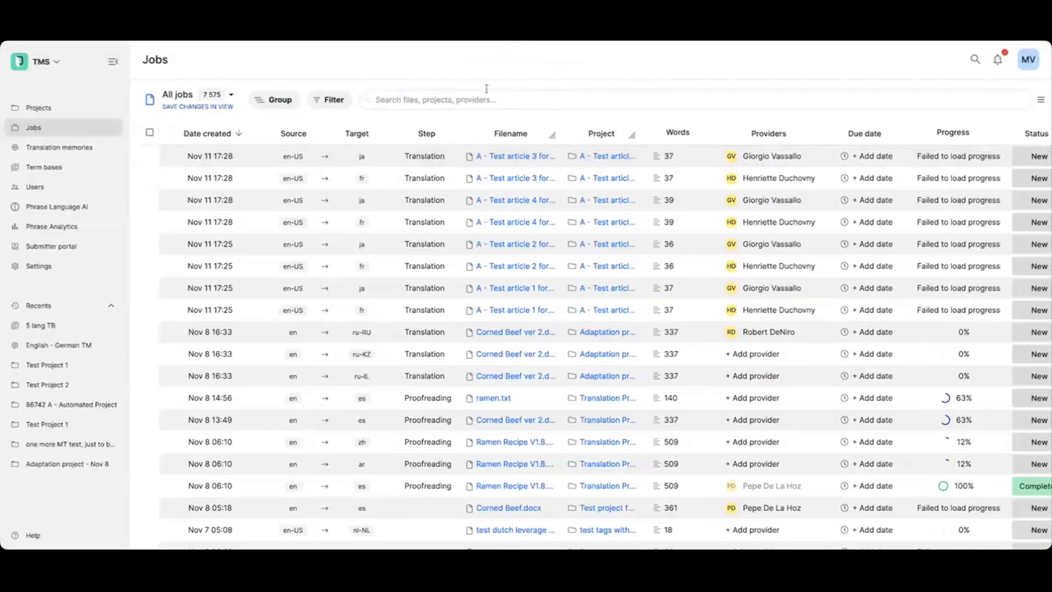
{"action": "key", "text": "super+r"}
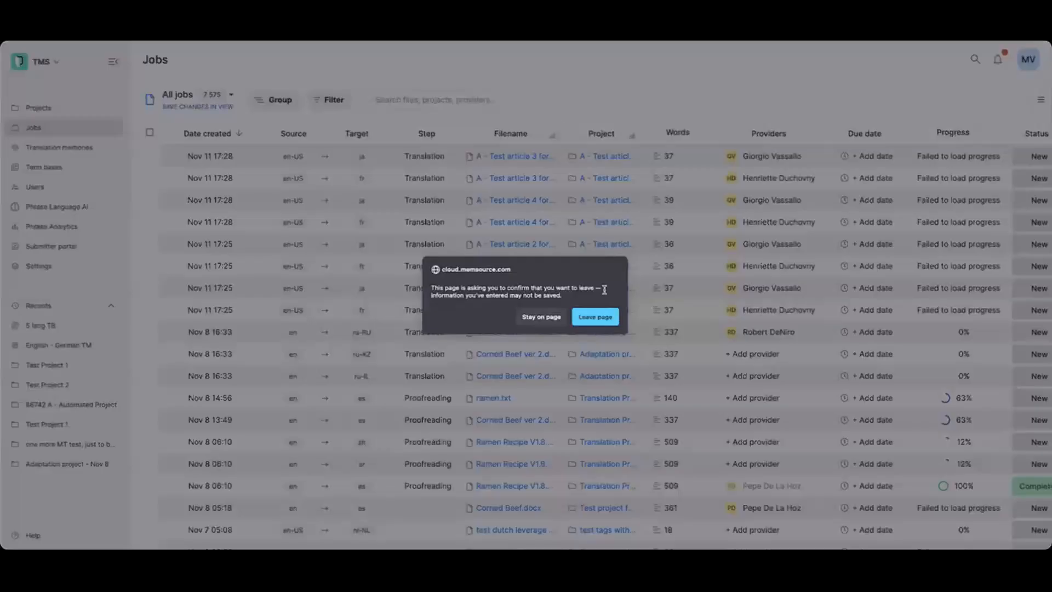
{"action": "left_click", "coordinate": [604, 321]}
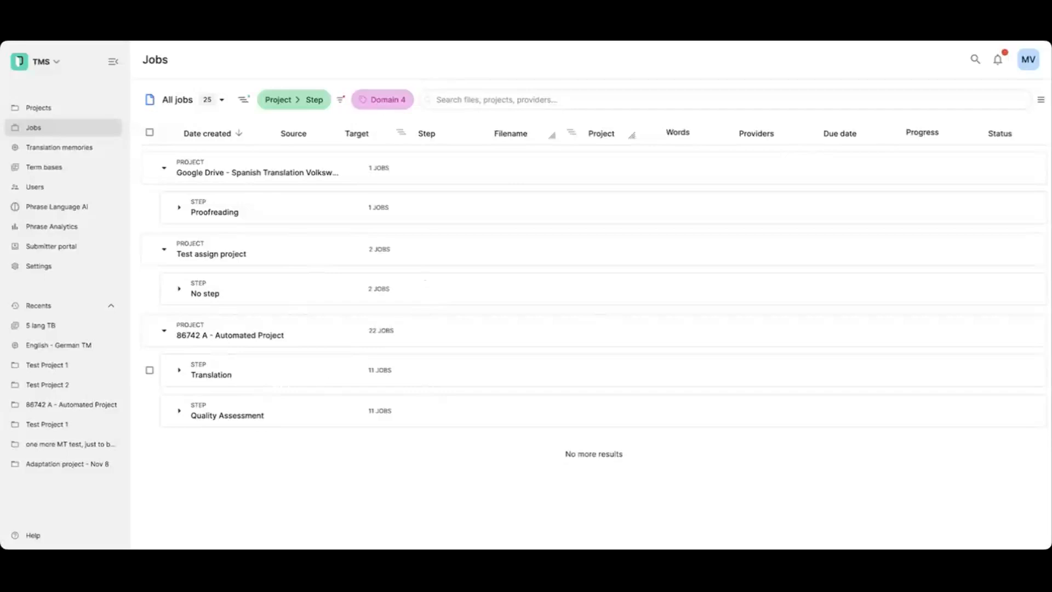
Expand the Translation step to list its jobs, including Spanish 86742 B.html.
{"action": "left_click", "coordinate": [325, 370]}
{"action": "scroll", "coordinate": [658, 373], "scroll_direction": "down", "scroll_amount": 3}
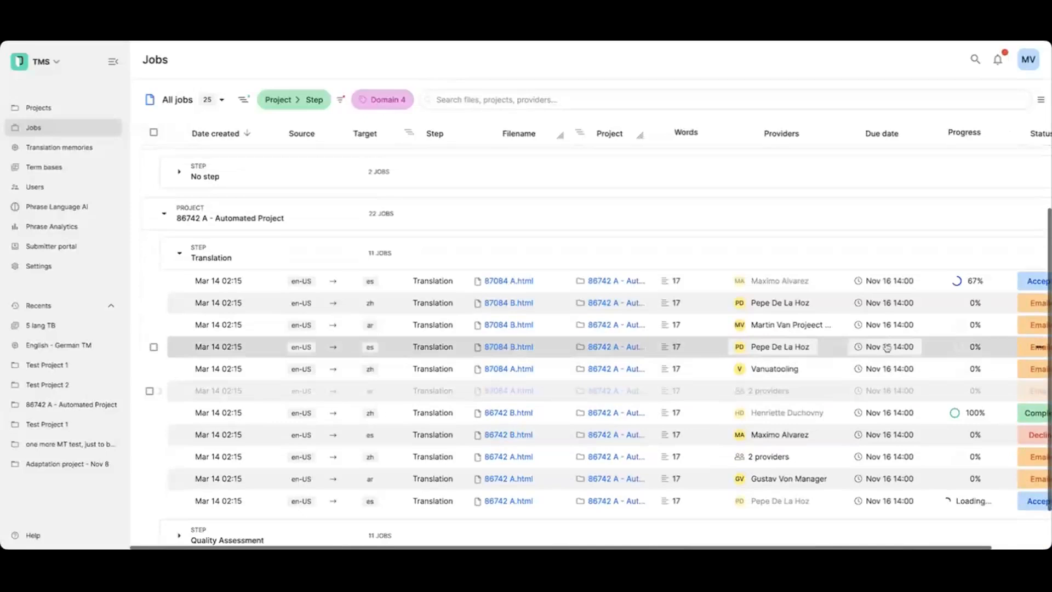
{"action": "scroll", "coordinate": [887, 348], "scroll_direction": "right", "scroll_amount": 2}
{"action": "scroll", "coordinate": [853, 348], "scroll_direction": "down", "scroll_amount": 1}
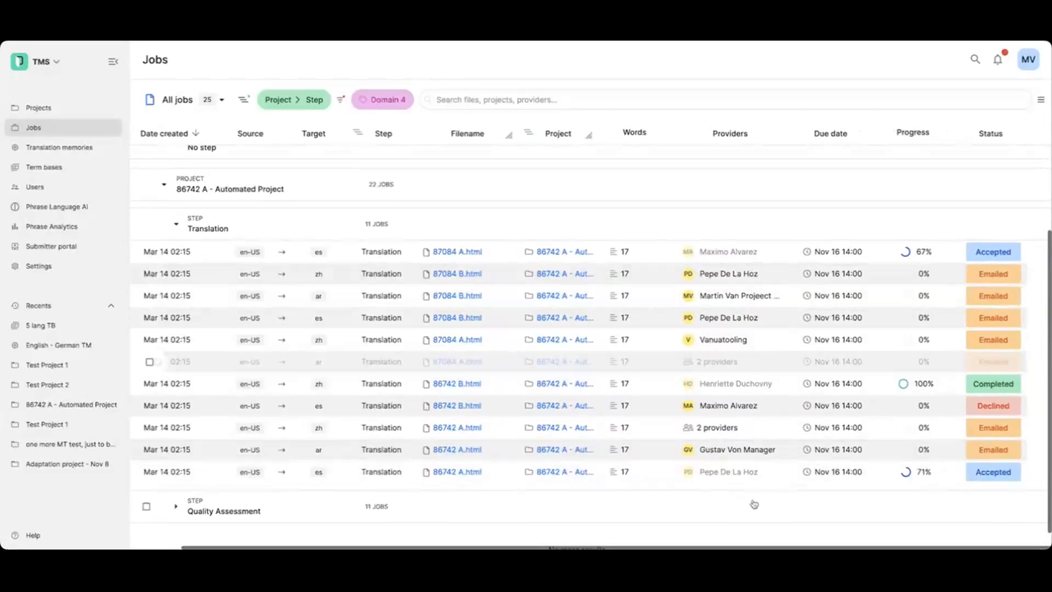
Replace the declined job's provider with two other providers, then open Translation memories.
{"action": "left_click", "coordinate": [751, 410]}
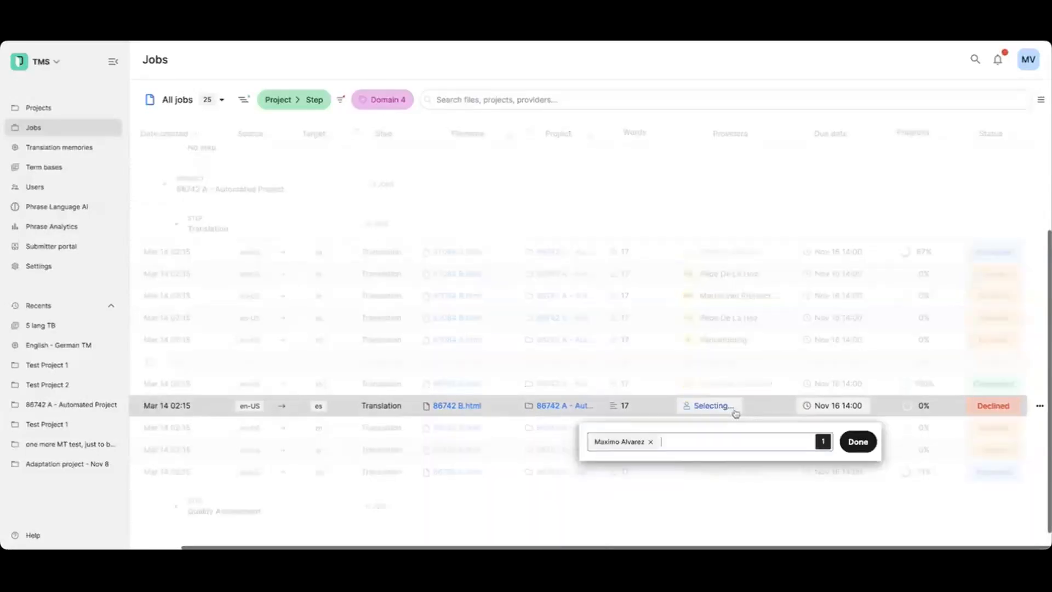
{"action": "left_click", "coordinate": [651, 441]}
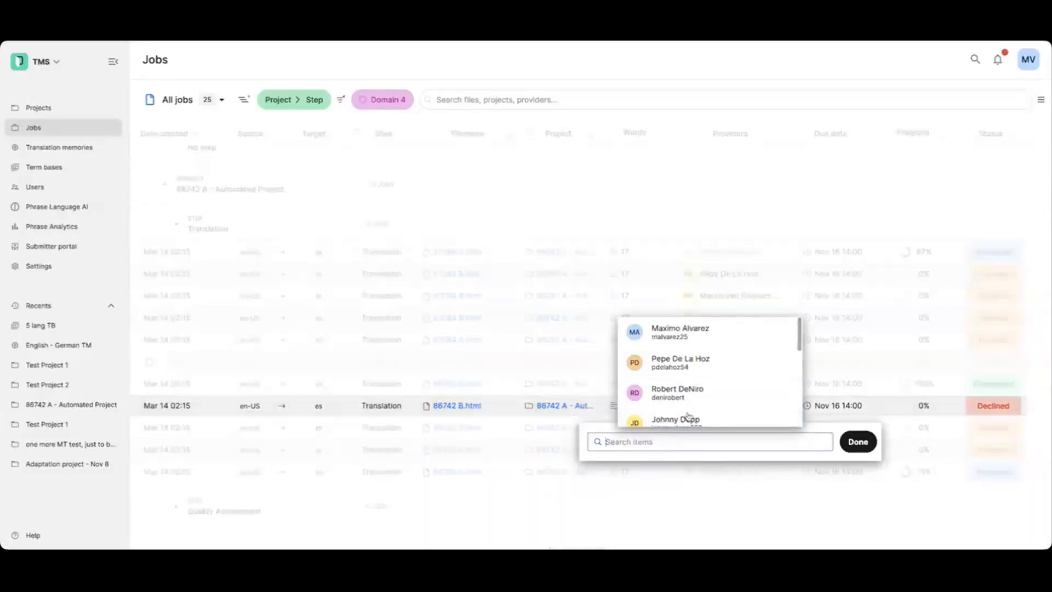
{"action": "left_click", "coordinate": [674, 361]}
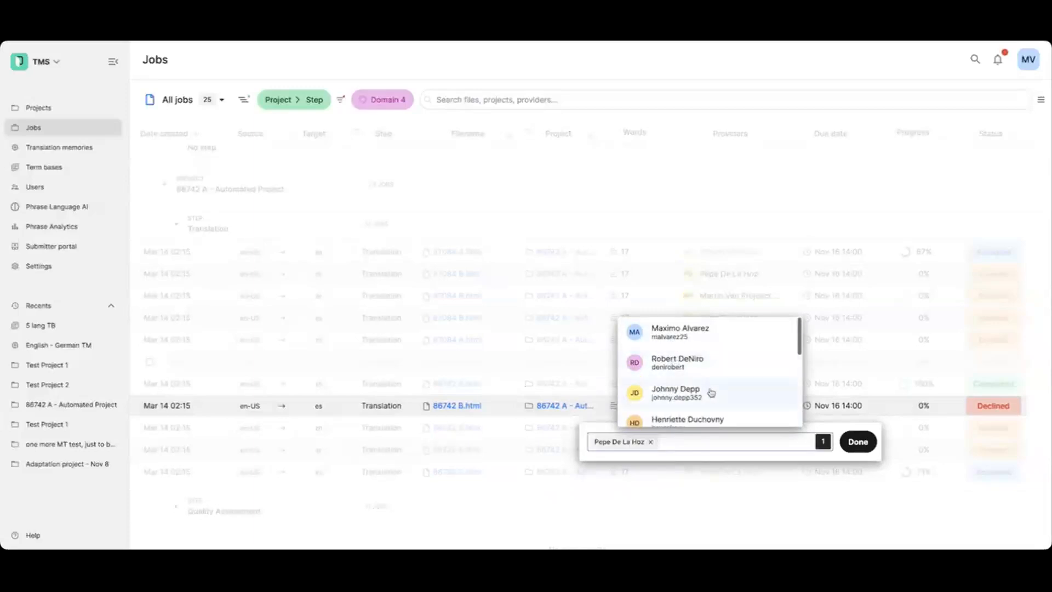
{"action": "scroll", "coordinate": [707, 395], "scroll_direction": "down", "scroll_amount": 1}
{"action": "left_click", "coordinate": [700, 400]}
{"action": "left_click", "coordinate": [860, 445]}
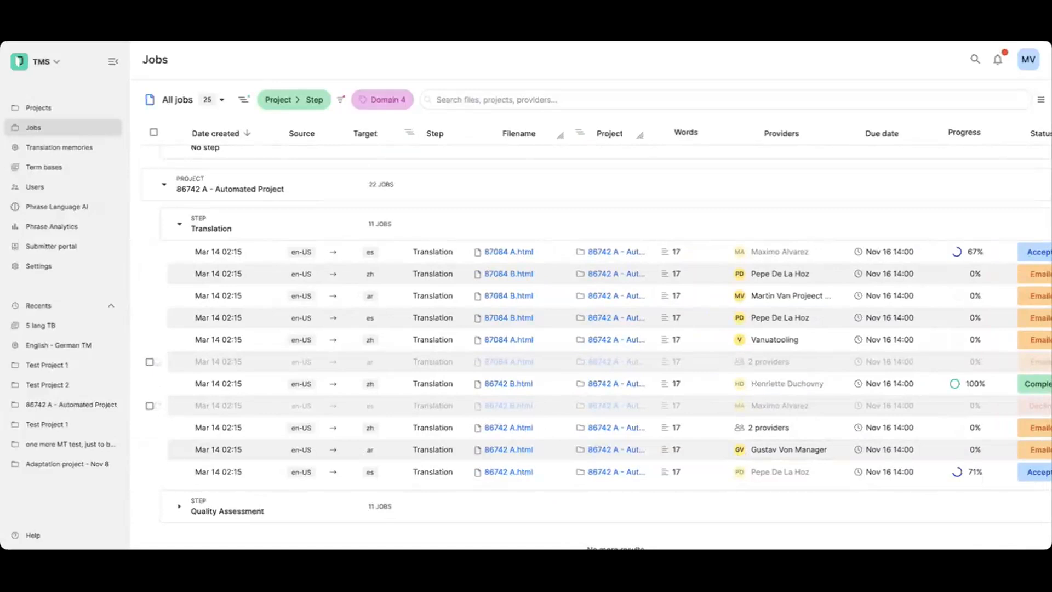
{"action": "scroll", "coordinate": [906, 251], "scroll_direction": "right", "scroll_amount": 1}
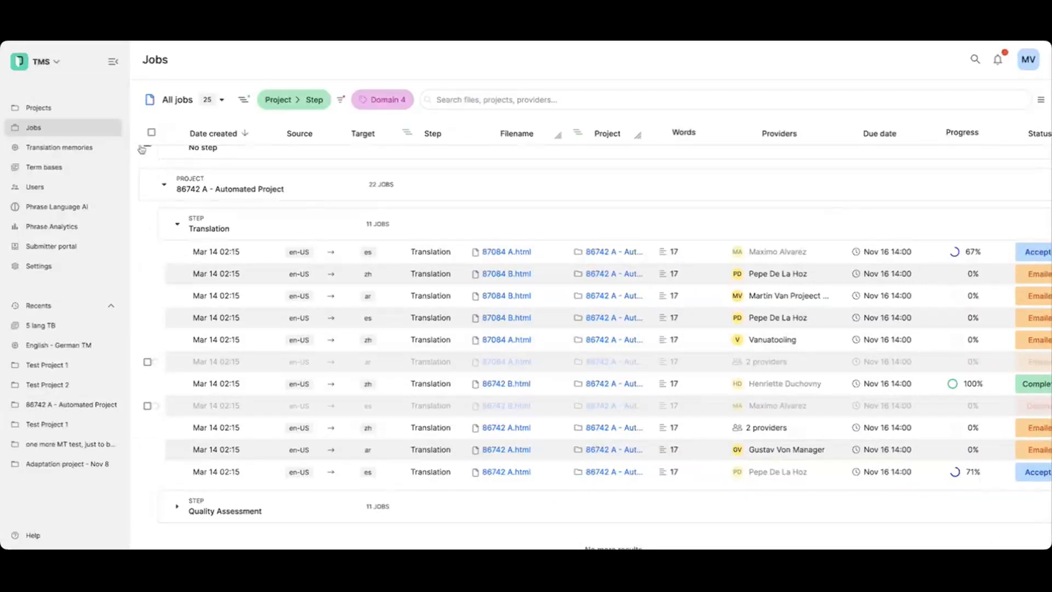
{"action": "left_click", "coordinate": [64, 149]}
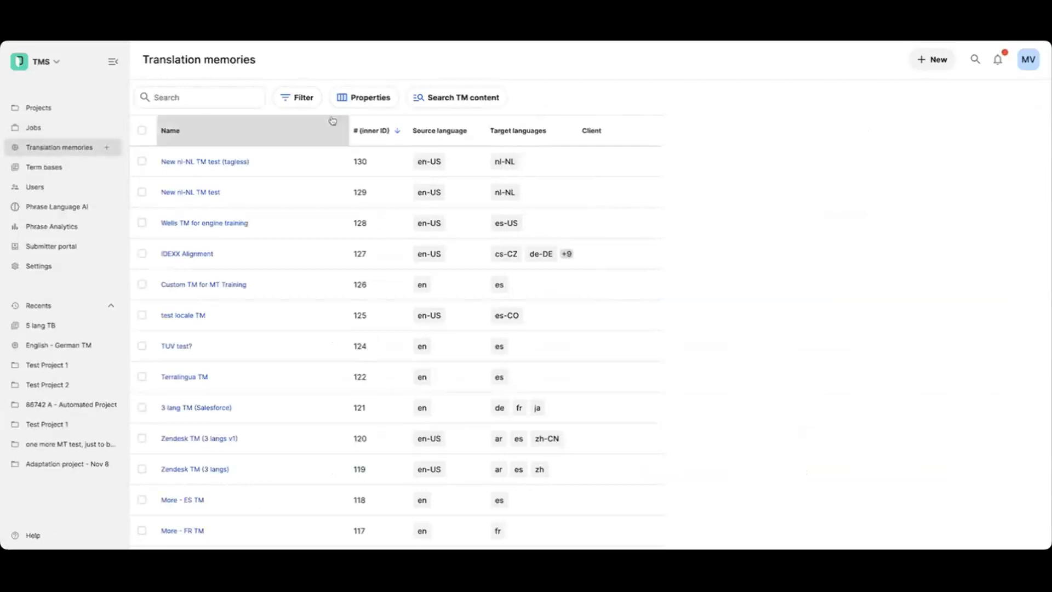
Filter translation memories to target language de German and open the English - German TM.
{"action": "left_click", "coordinate": [304, 97]}
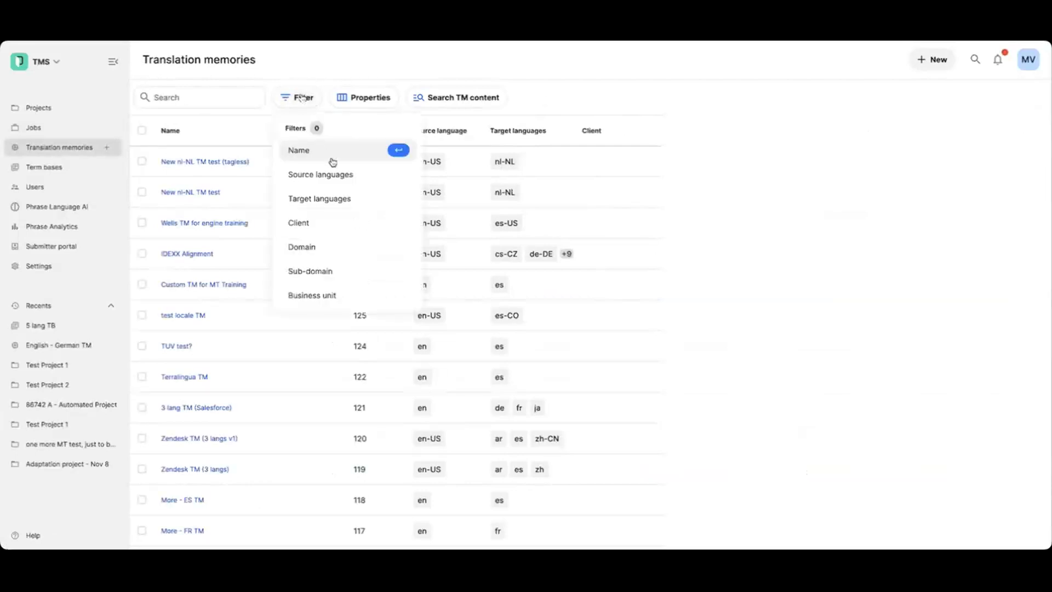
{"action": "left_click", "coordinate": [328, 200]}
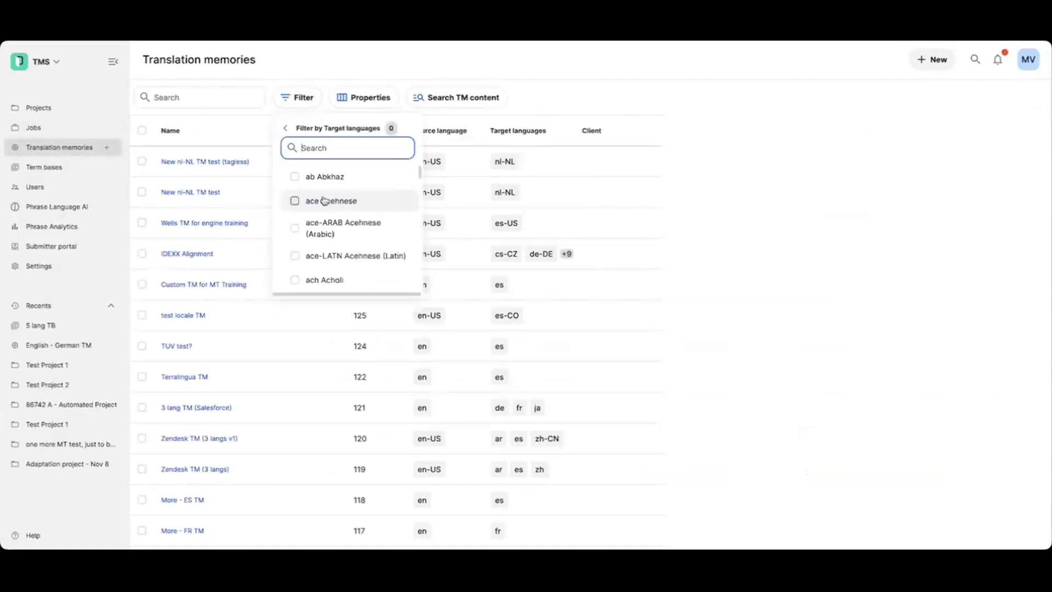
{"action": "type", "text": "de"}
{"action": "scroll", "coordinate": [348, 230], "scroll_direction": "down", "scroll_amount": 2}
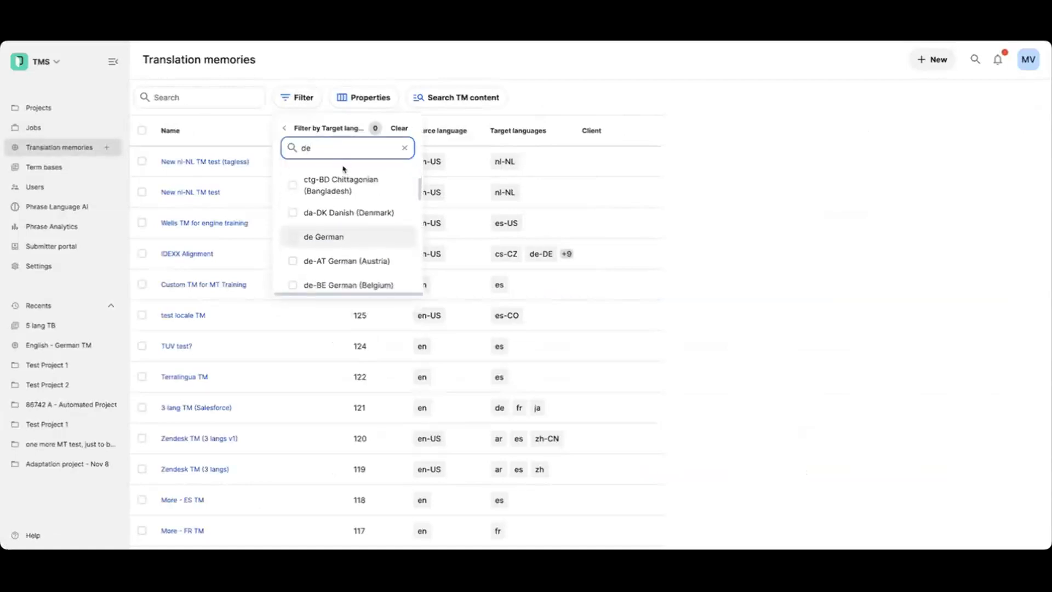
{"action": "left_click", "coordinate": [326, 235]}
{"action": "left_click", "coordinate": [696, 99]}
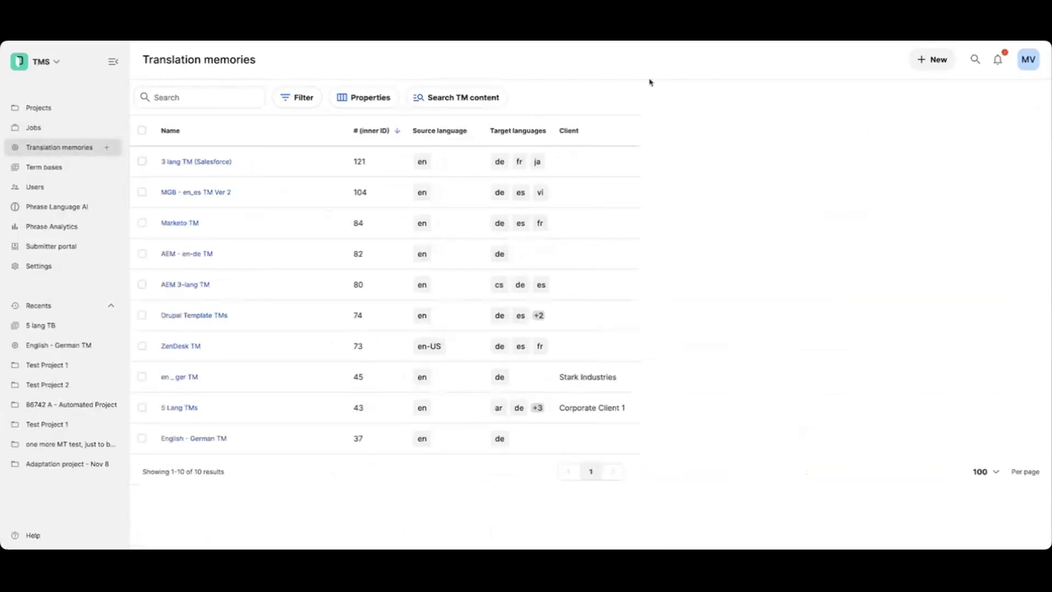
{"action": "left_click", "coordinate": [200, 444]}
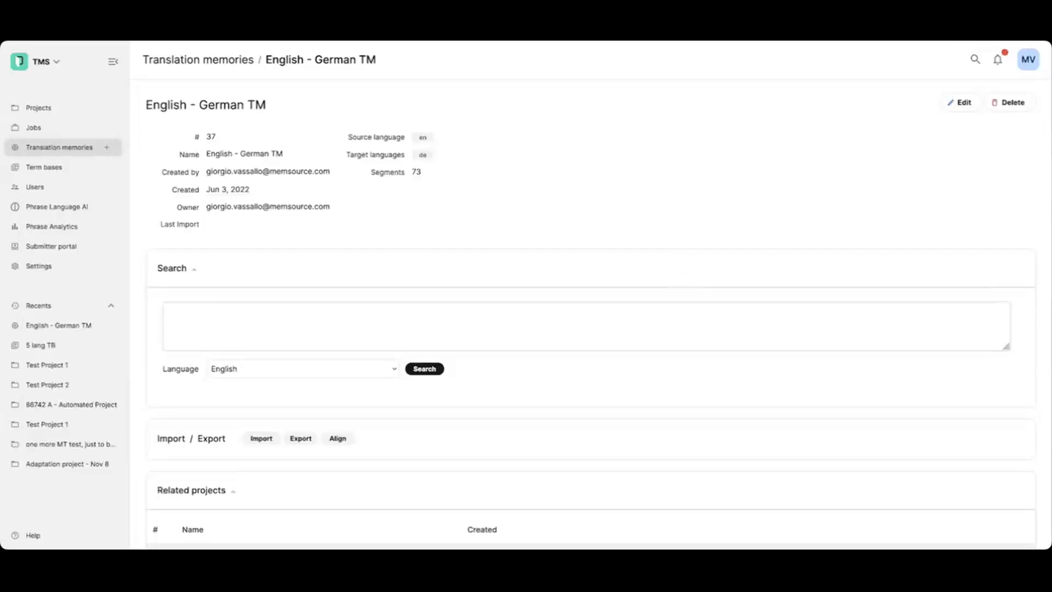
List the TM's segments, then type and delete test text in the German bucatini translation.
{"action": "left_click", "coordinate": [540, 336]}
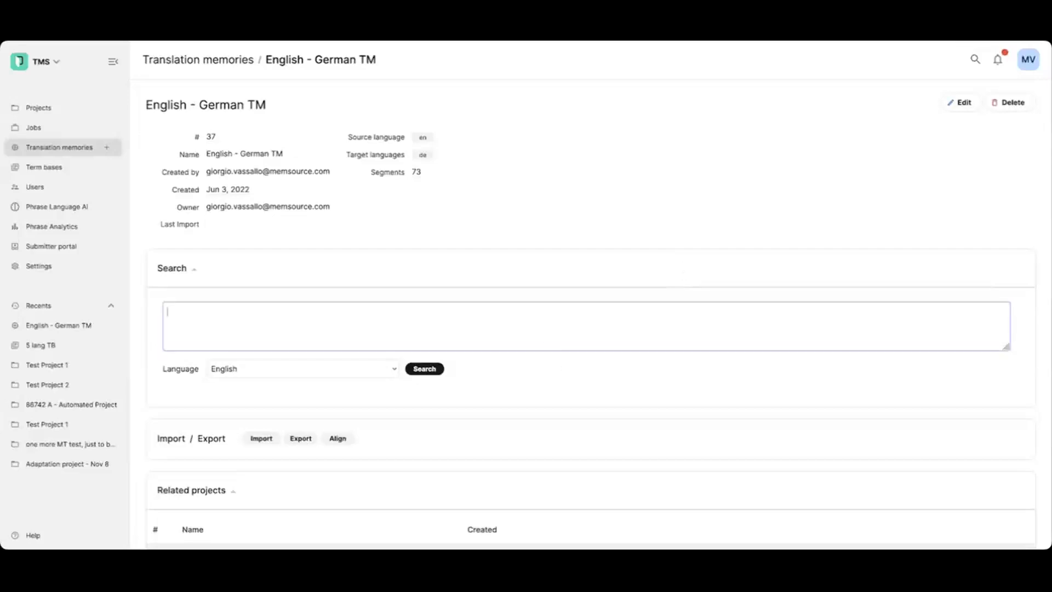
{"action": "scroll", "coordinate": [656, 278], "scroll_direction": "down", "scroll_amount": 5}
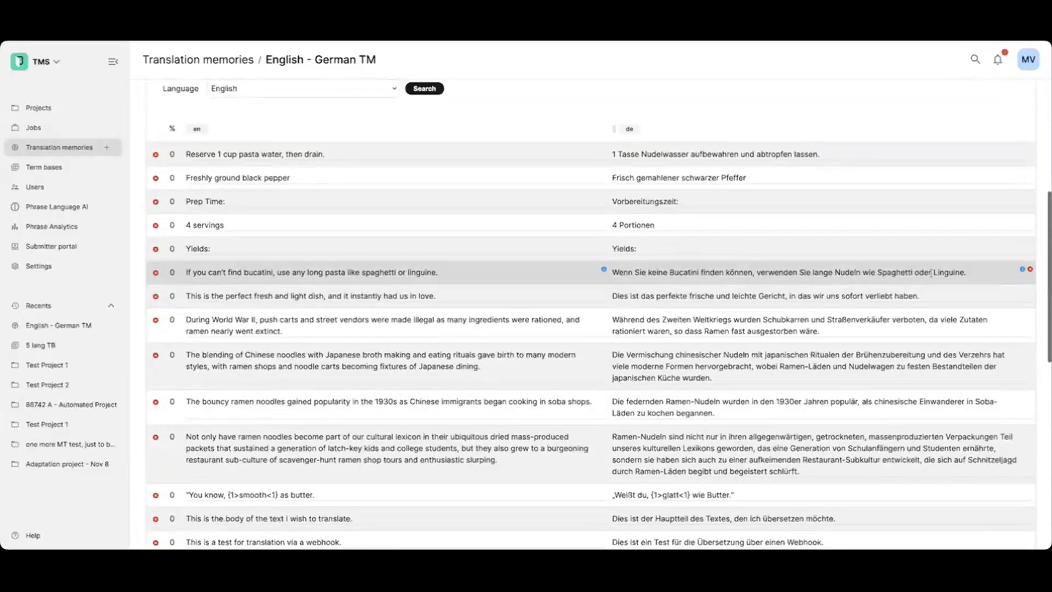
{"action": "left_click", "coordinate": [931, 273]}
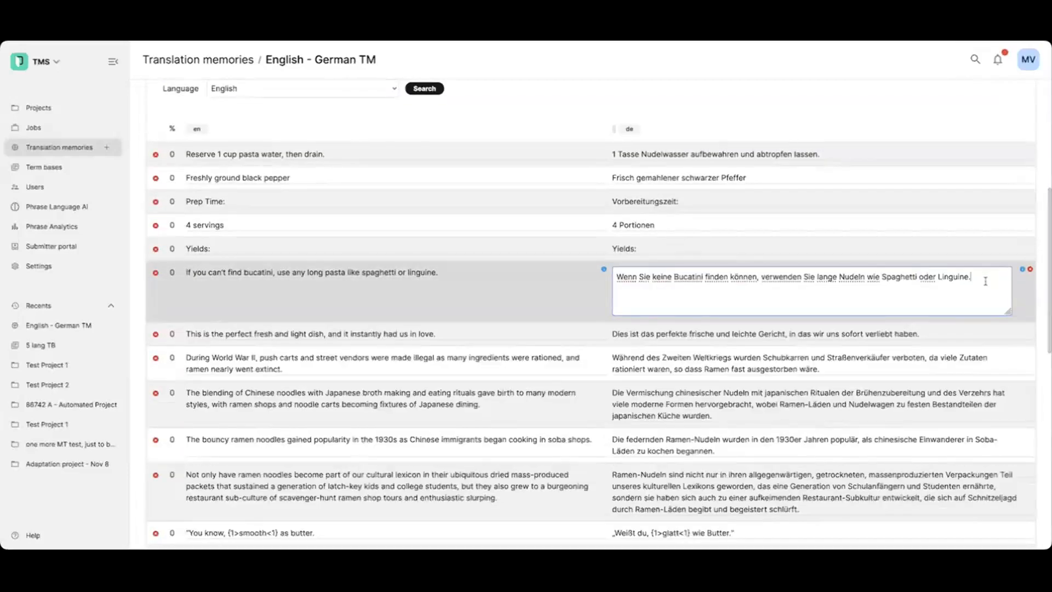
{"action": "type", "text": "grgrgrgrgr"}
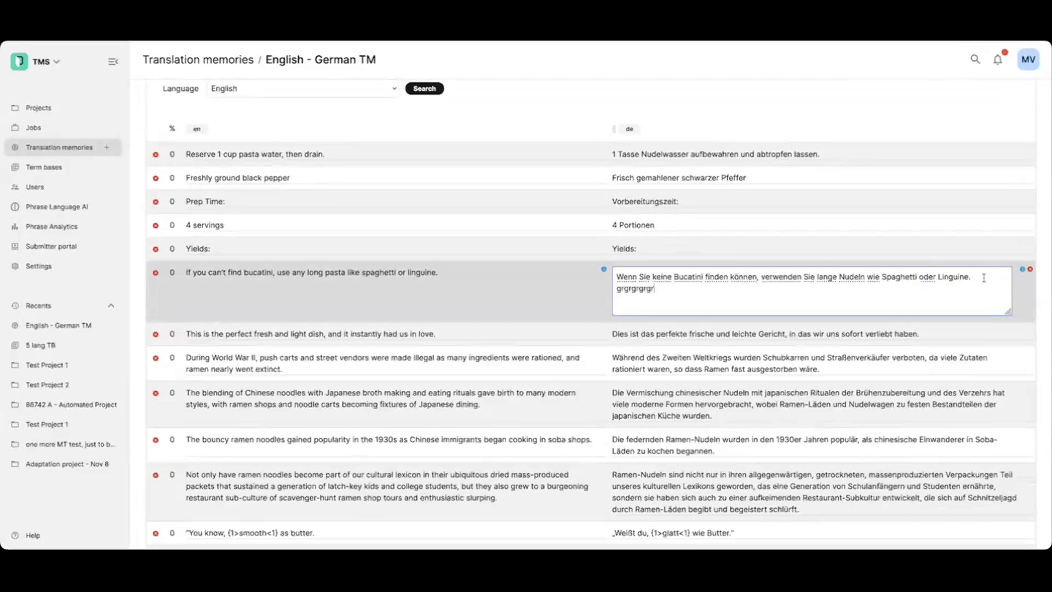
{"action": "double_click", "coordinate": [632, 289]}
{"action": "key", "text": "BackSpace"}
{"action": "scroll", "coordinate": [782, 209], "scroll_direction": "down", "scroll_amount": 1}
{"action": "left_click", "coordinate": [857, 87]}
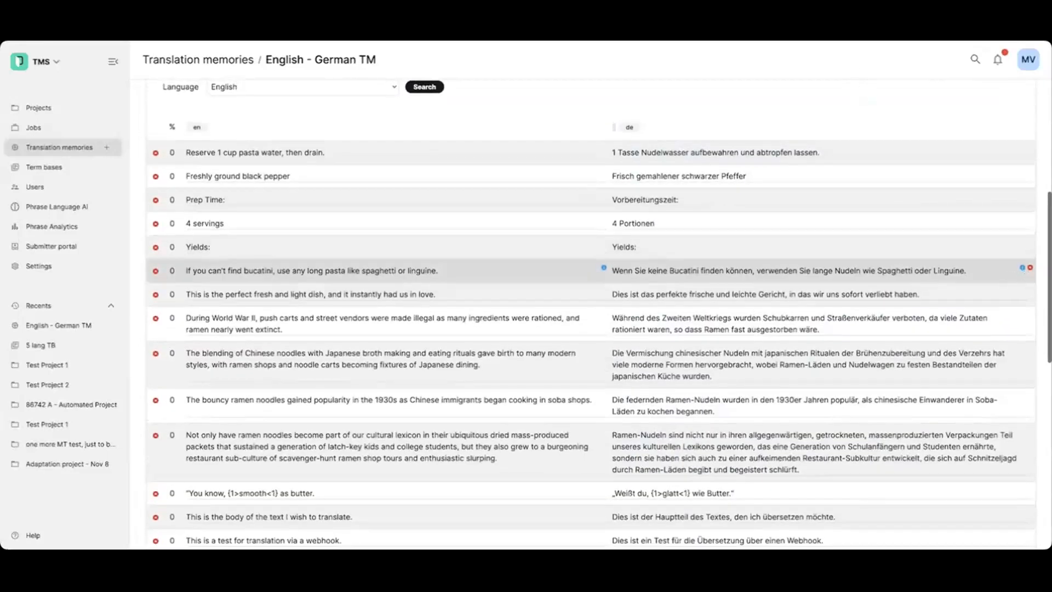
{"action": "mouse_move", "coordinate": [1023, 268]}
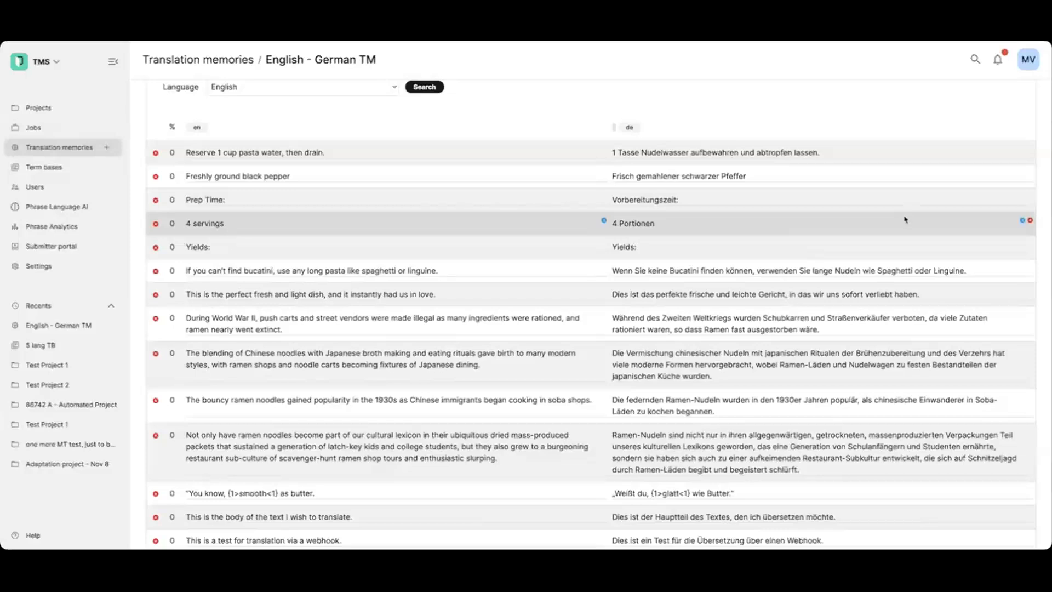
{"action": "scroll", "coordinate": [667, 229], "scroll_direction": "down", "scroll_amount": 7}
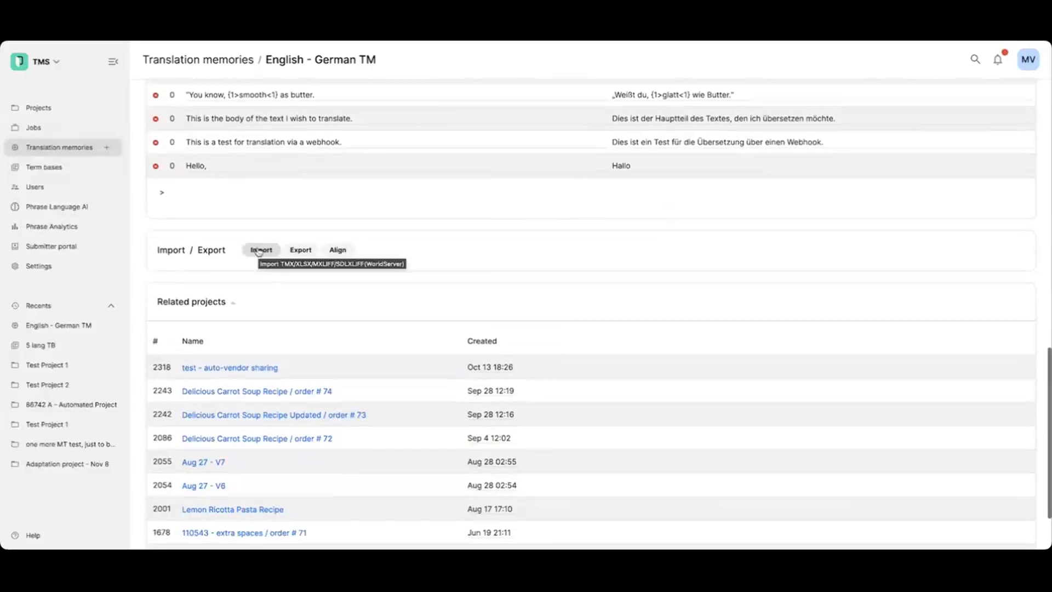
Look at the TM's Import and Export settings, closing each without using them.
{"action": "left_click", "coordinate": [258, 251]}
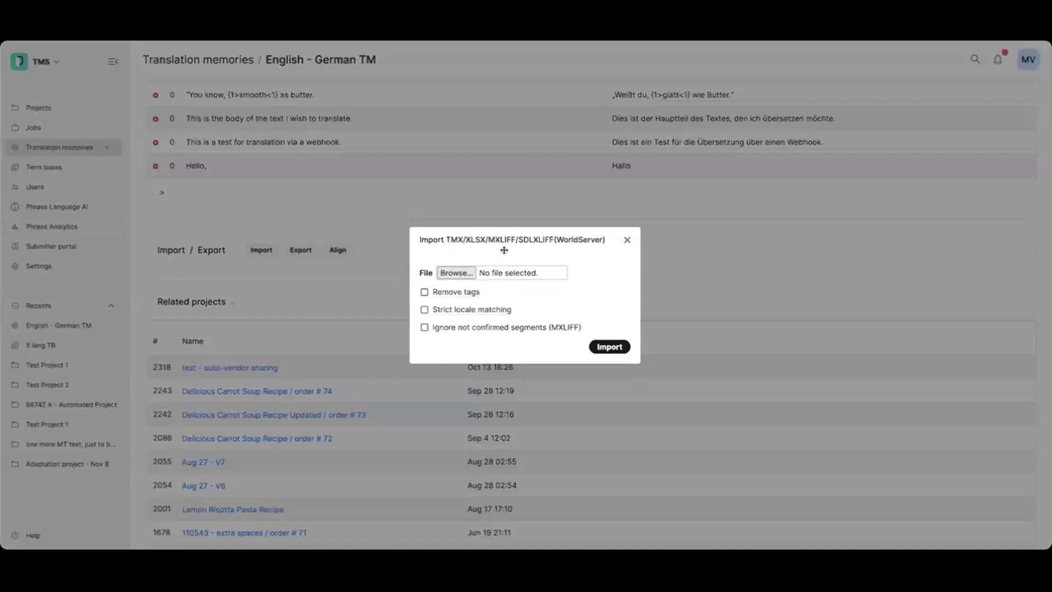
{"action": "left_click", "coordinate": [628, 240]}
{"action": "left_click", "coordinate": [300, 250]}
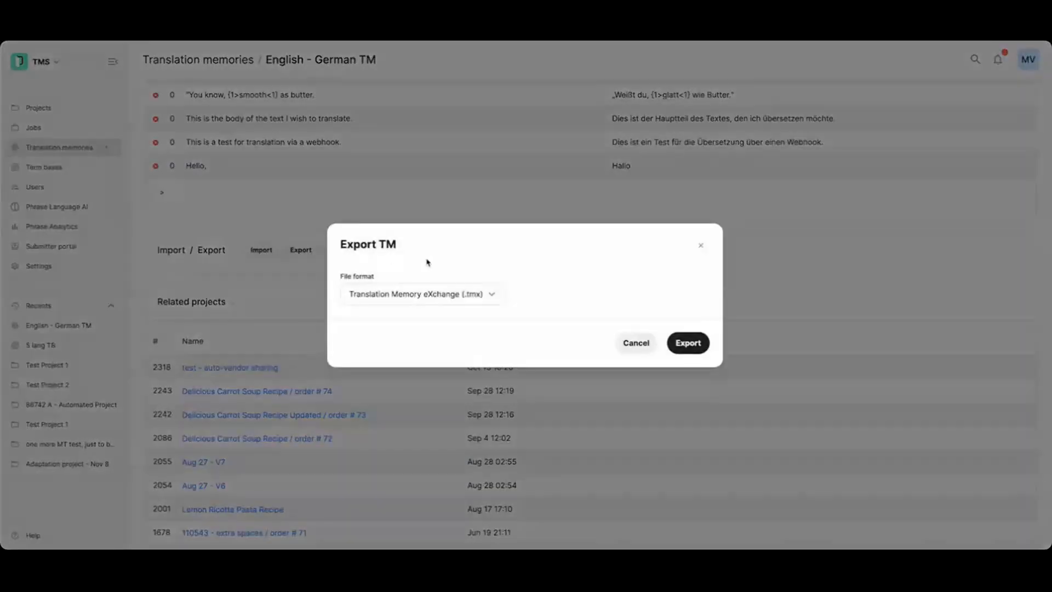
{"action": "left_click", "coordinate": [700, 245]}
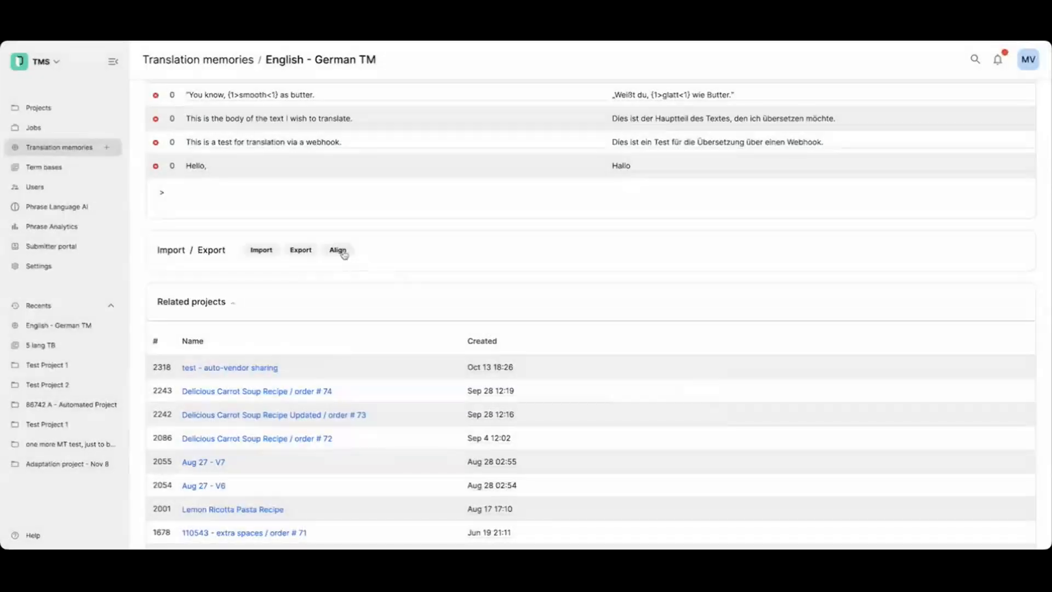
Check the Align options, dismiss them, and go to the Term bases list.
{"action": "left_click", "coordinate": [344, 253]}
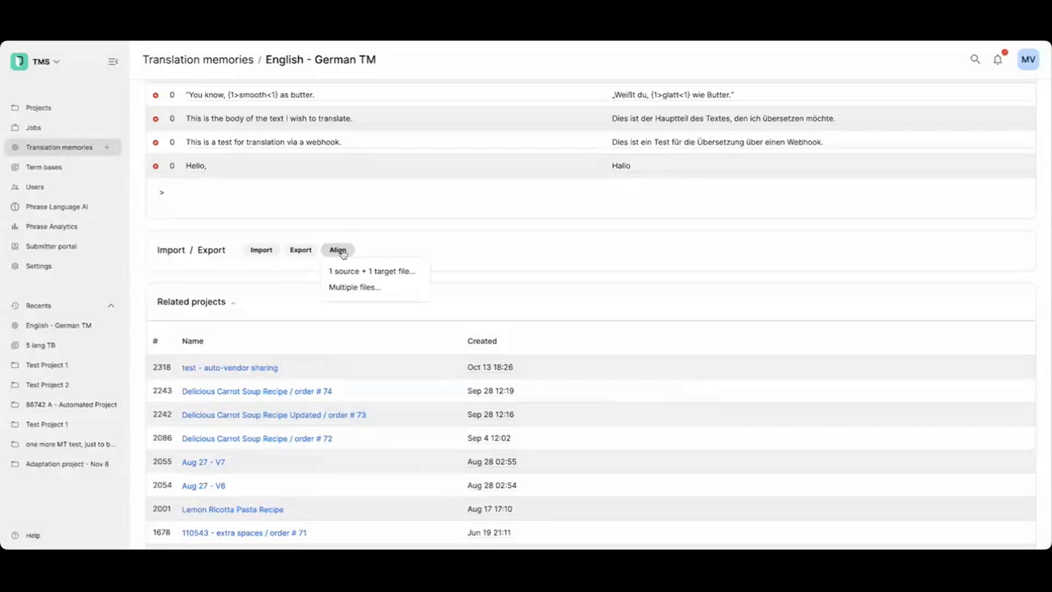
{"action": "left_click", "coordinate": [464, 261]}
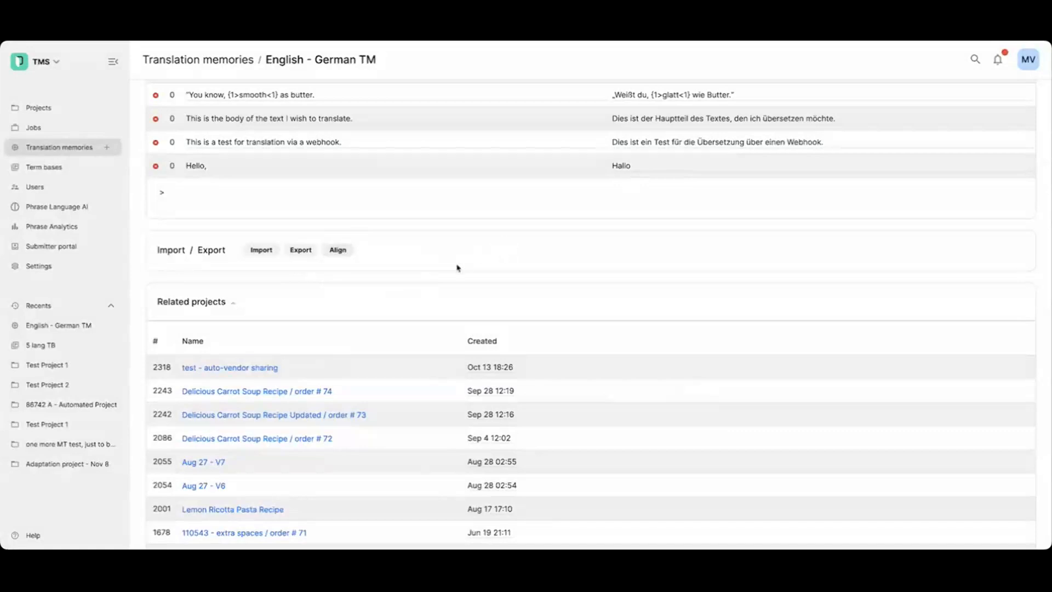
{"action": "scroll", "coordinate": [458, 267], "scroll_direction": "down", "scroll_amount": 2}
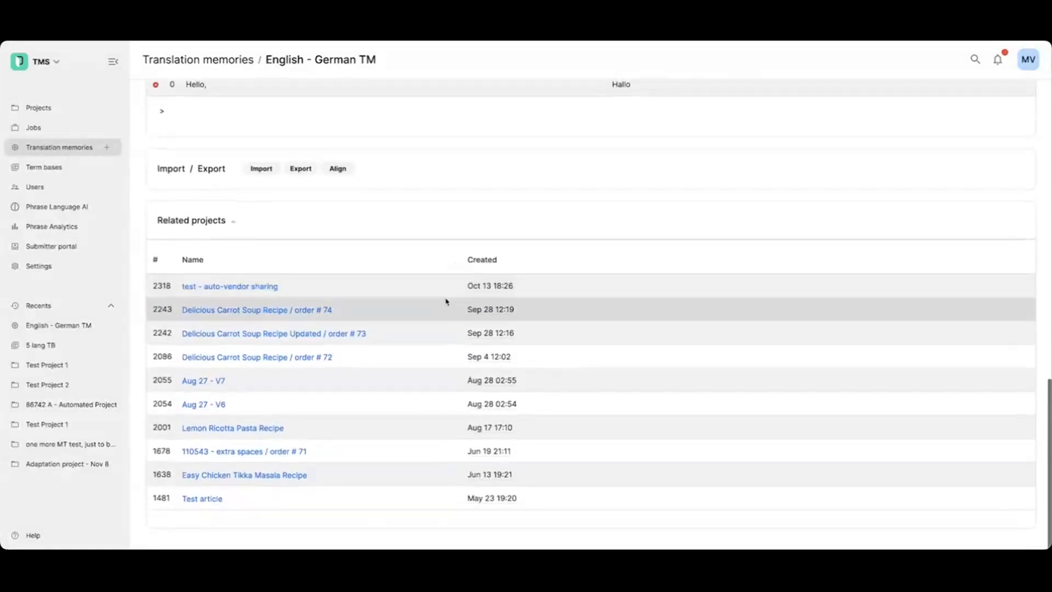
{"action": "scroll", "coordinate": [432, 228], "scroll_direction": "up", "scroll_amount": 5}
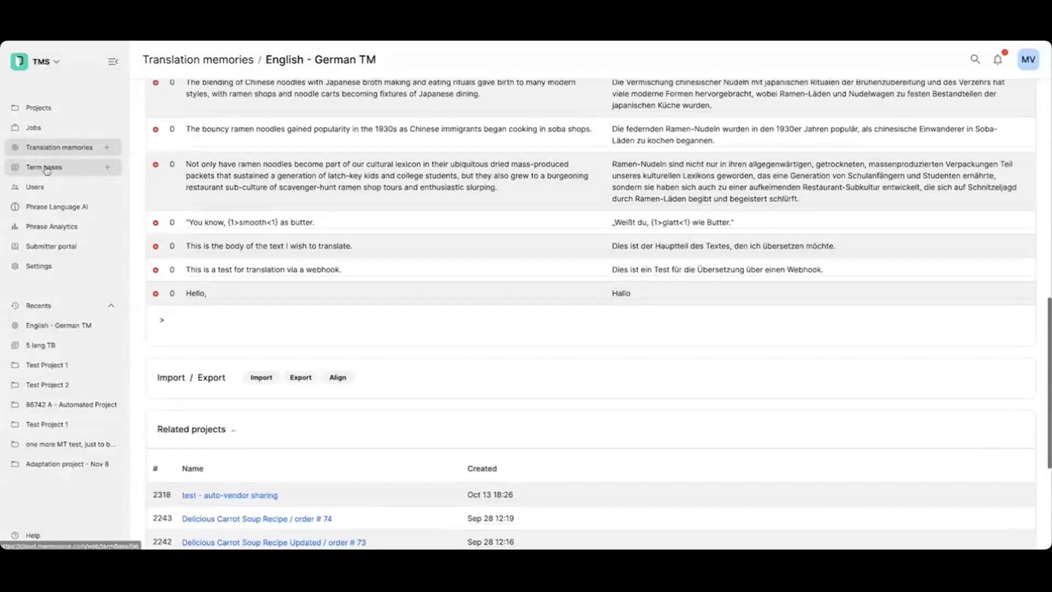
{"action": "left_click", "coordinate": [47, 170]}
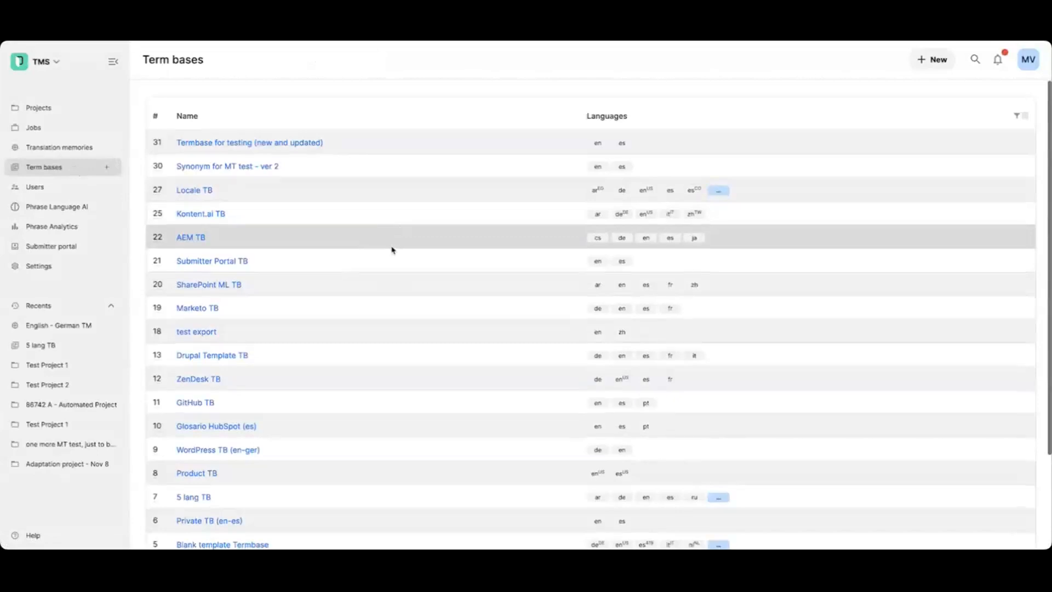
Add a new 5 lang TB entry with English 'Hello' and Spanish 'Hola'.
{"action": "scroll", "coordinate": [396, 251], "scroll_direction": "down", "scroll_amount": 2}
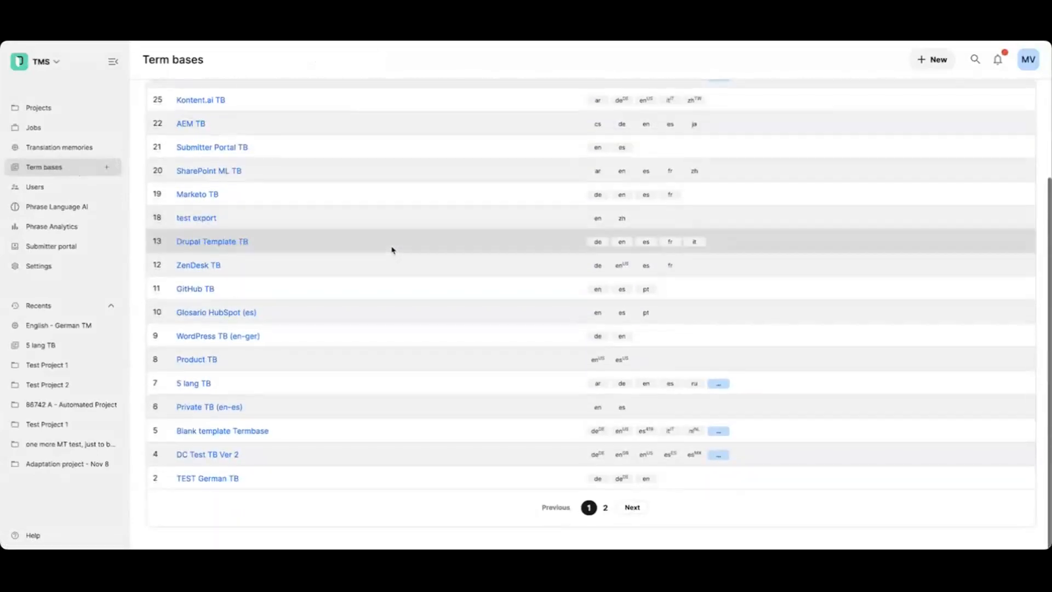
{"action": "left_click", "coordinate": [194, 385]}
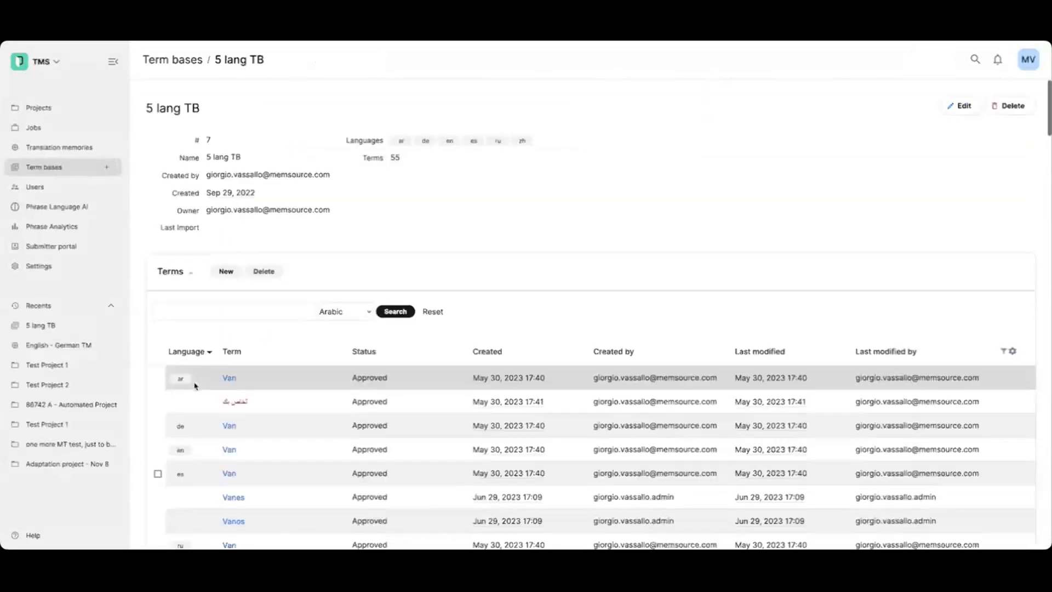
{"action": "left_click", "coordinate": [226, 271]}
{"action": "scroll", "coordinate": [290, 358], "scroll_direction": "down", "scroll_amount": 1}
{"action": "left_click", "coordinate": [251, 355]}
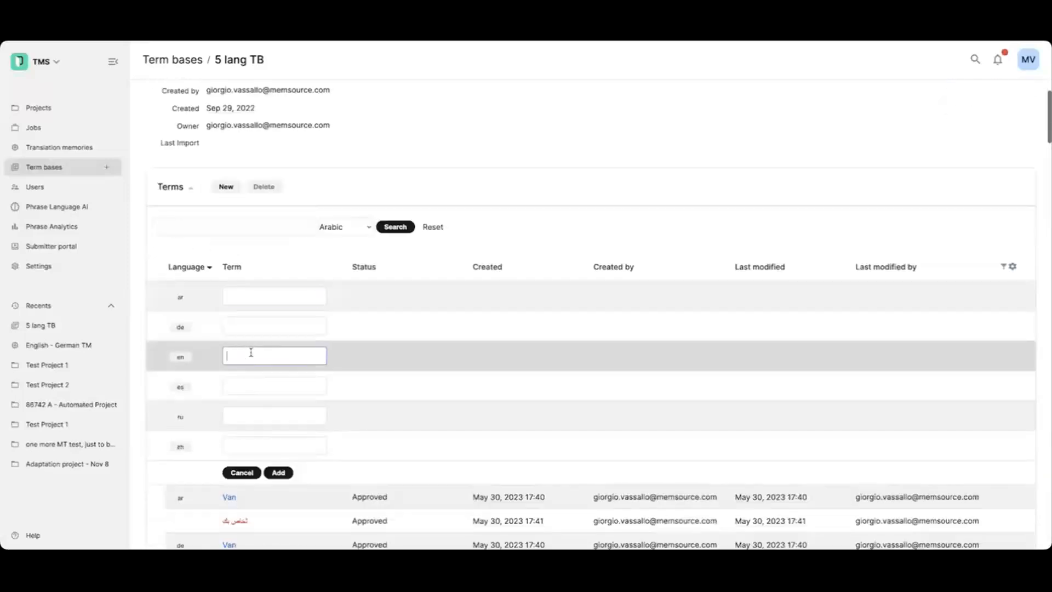
{"action": "type", "text": "Hello"}
{"action": "left_click", "coordinate": [238, 386]}
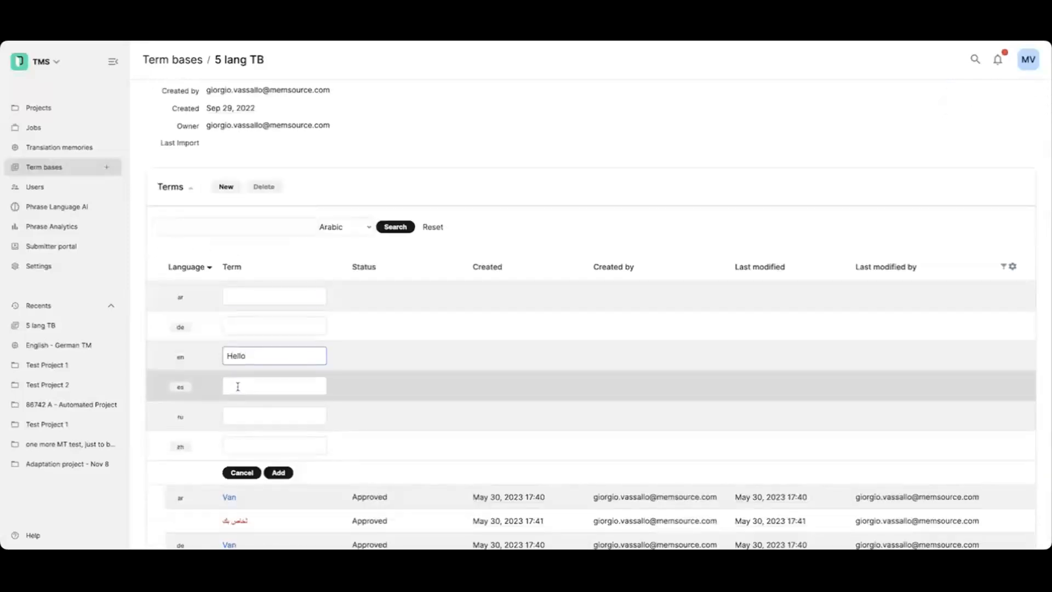
{"action": "type", "text": "Hola"}
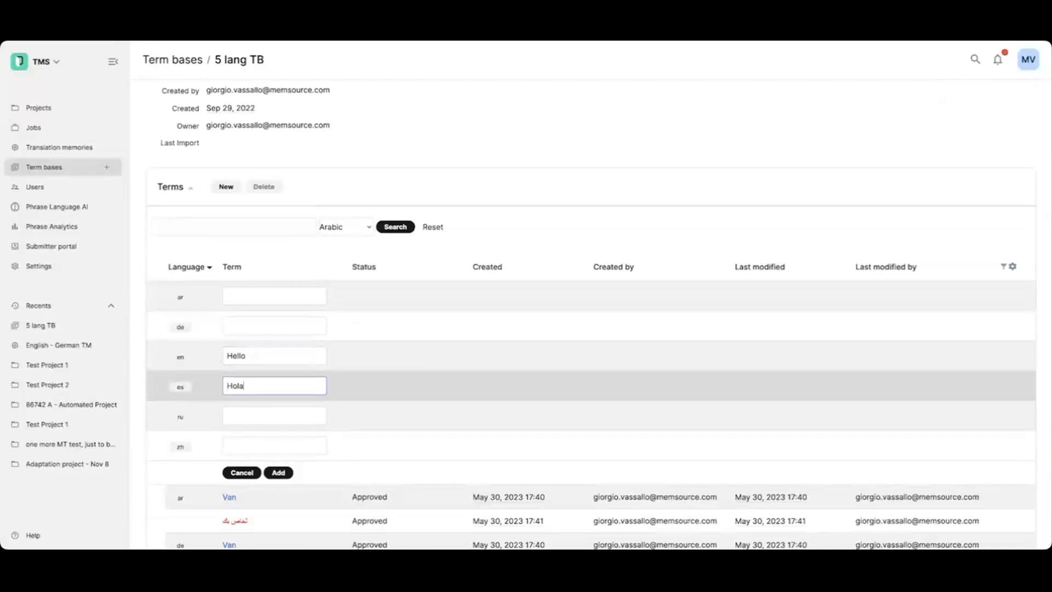
{"action": "left_click", "coordinate": [281, 473]}
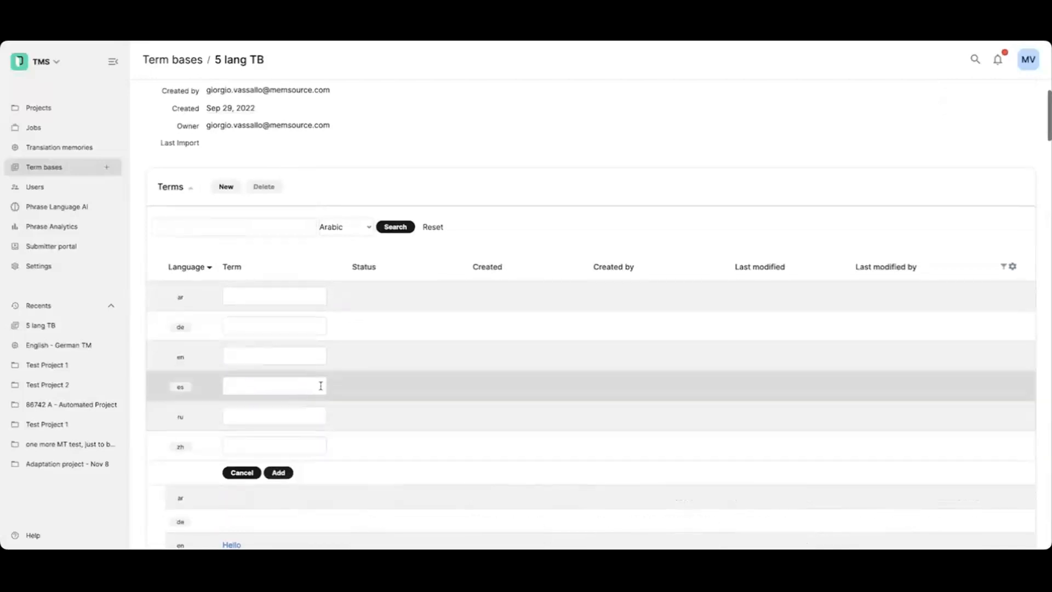
Open the Import TBX/XLSX dialog for the 5 lang TB term base.
{"action": "scroll", "coordinate": [320, 385], "scroll_direction": "down", "scroll_amount": 1}
{"action": "scroll", "coordinate": [321, 385], "scroll_direction": "down", "scroll_amount": 10}
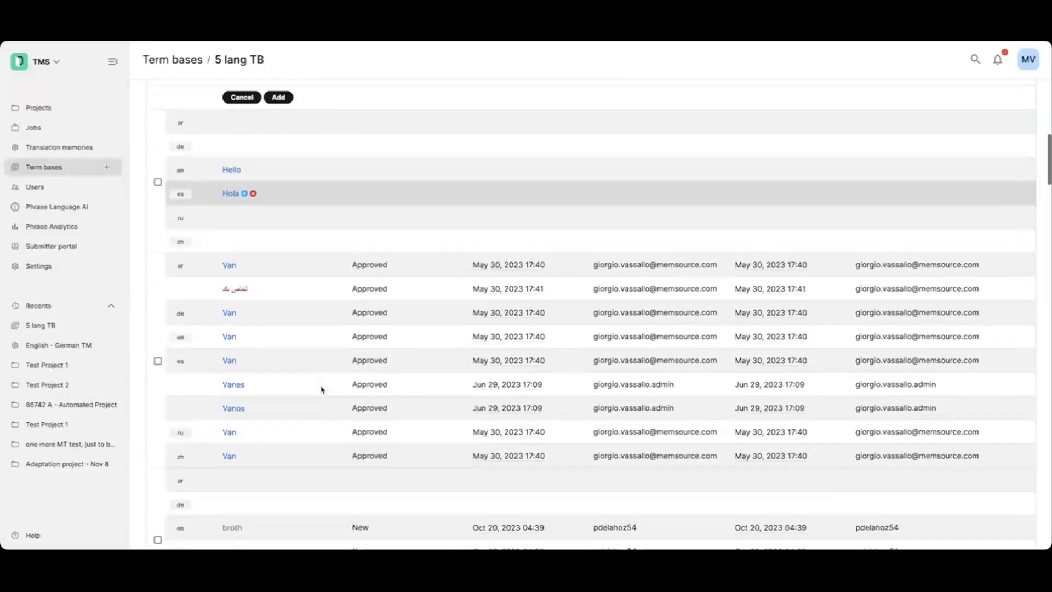
{"action": "scroll", "coordinate": [321, 390], "scroll_direction": "down", "scroll_amount": 15}
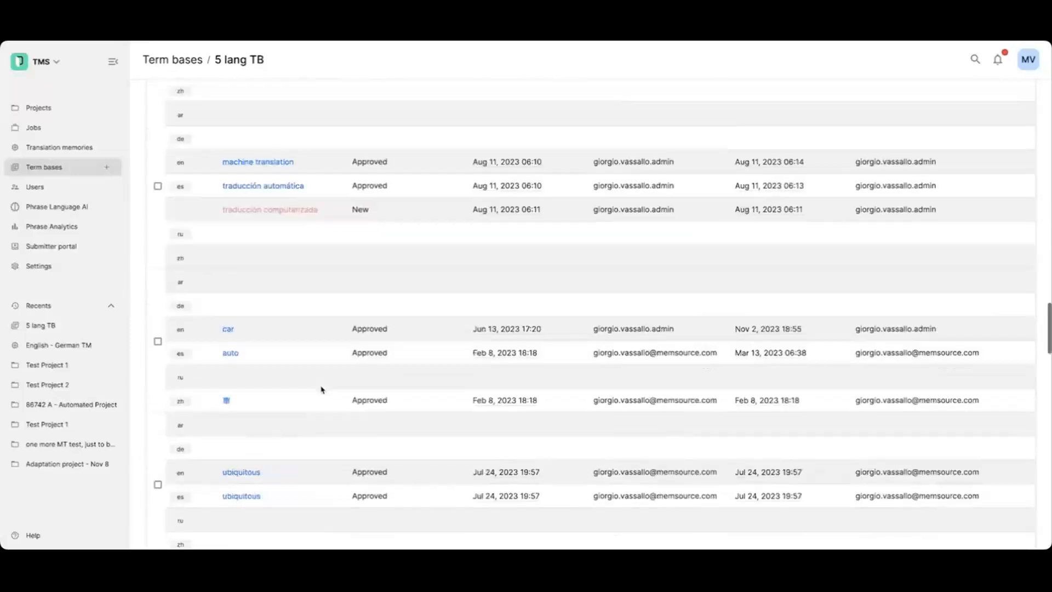
{"action": "scroll", "coordinate": [321, 390], "scroll_direction": "down", "scroll_amount": 7}
{"action": "scroll", "coordinate": [322, 387], "scroll_direction": "up", "scroll_amount": 4}
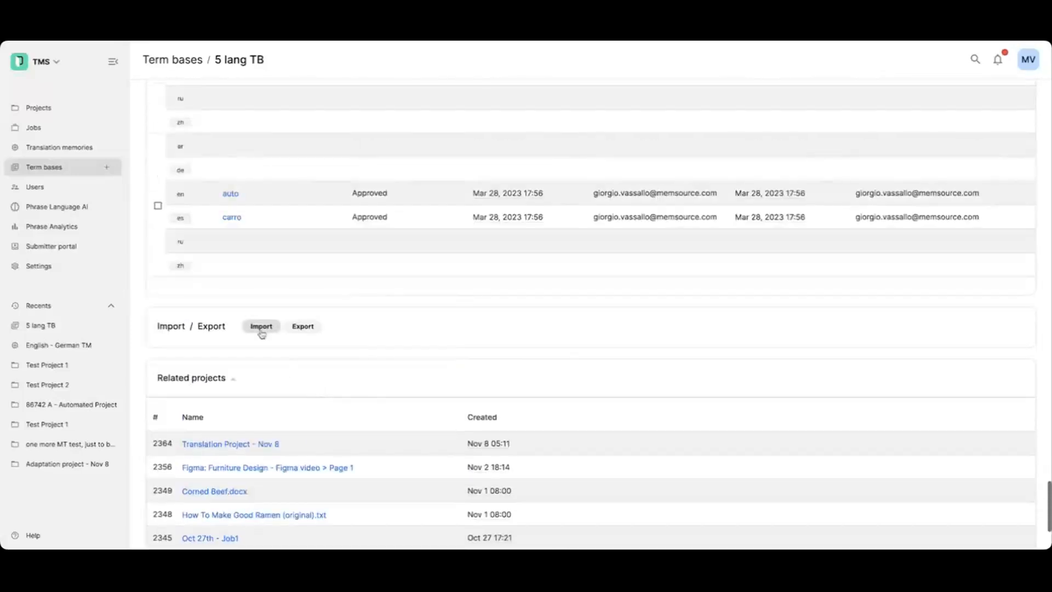
{"action": "left_click", "coordinate": [262, 332]}
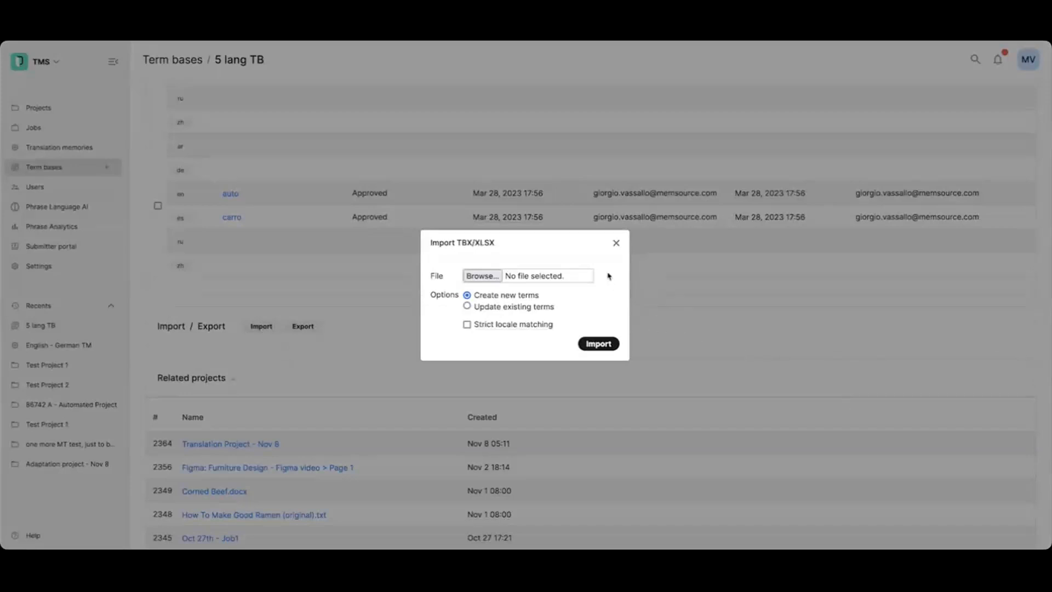
Look at the term base export and import settings without using them, then open the Users list.
{"action": "left_click", "coordinate": [616, 243]}
{"action": "left_click", "coordinate": [317, 329]}
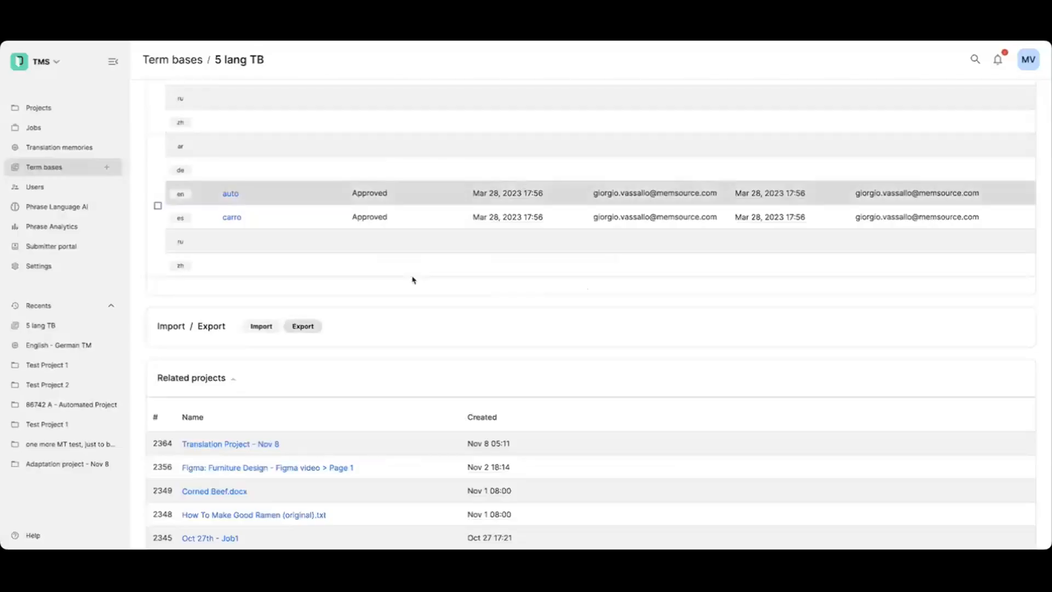
{"action": "left_click", "coordinate": [261, 326]}
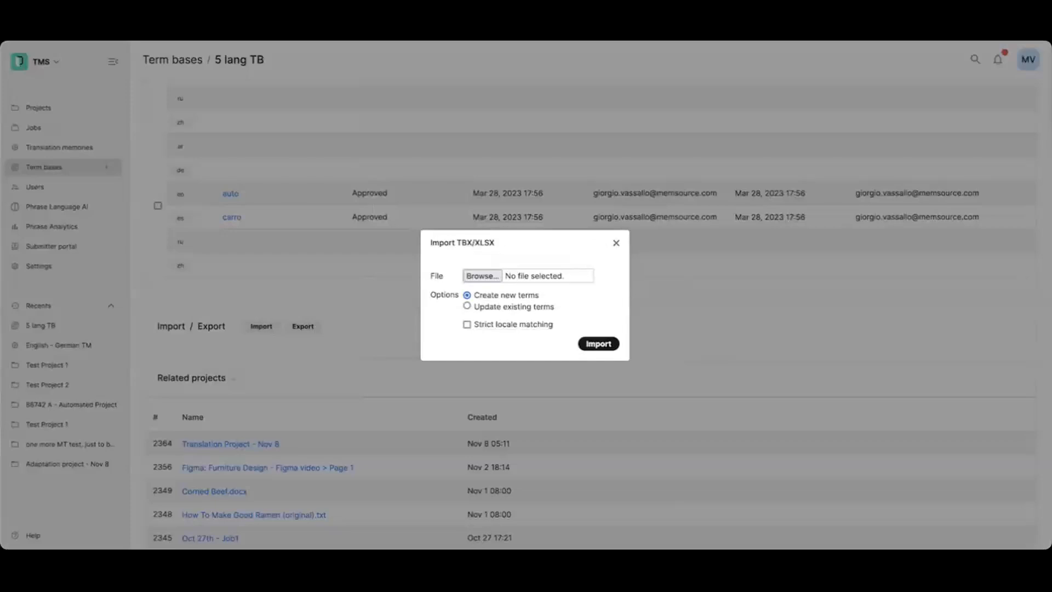
{"action": "left_click", "coordinate": [616, 242]}
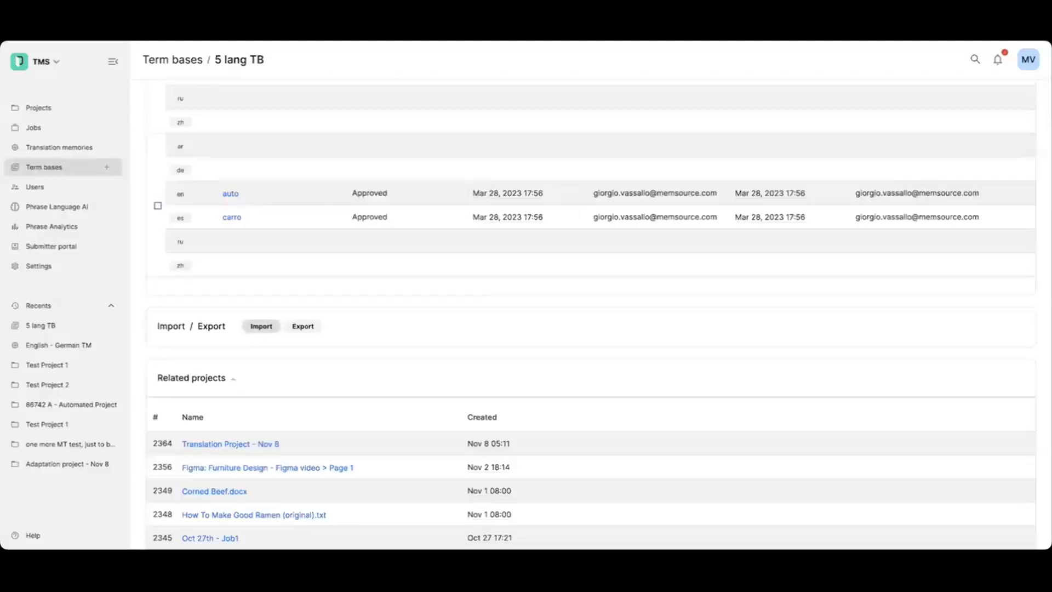
{"action": "left_click", "coordinate": [32, 189]}
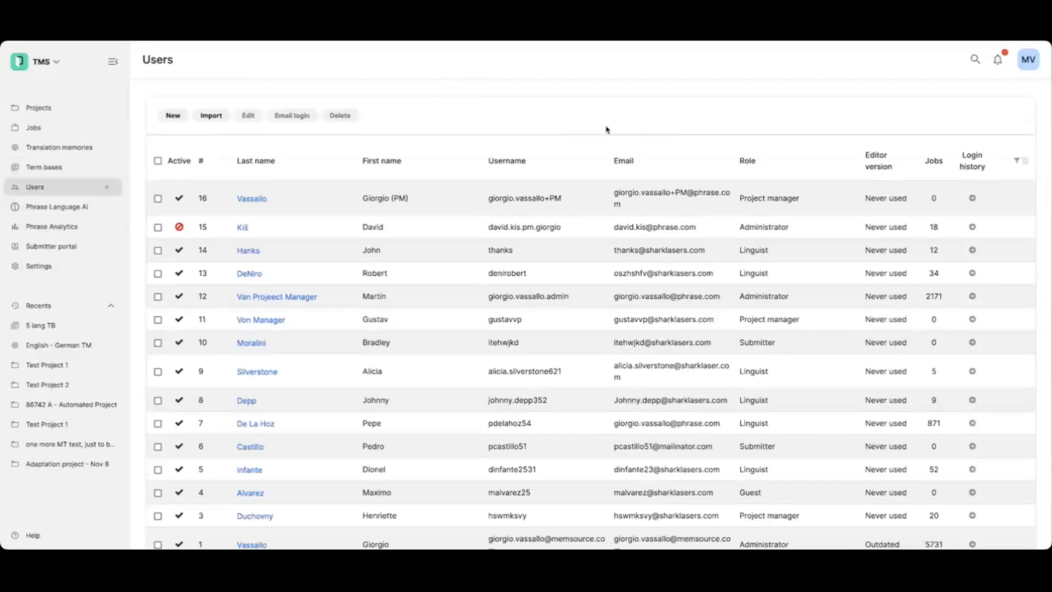
Highlight the Administrator and Project manager roles, then open user #16's profile.
{"action": "scroll", "coordinate": [603, 132], "scroll_direction": "down", "scroll_amount": 1}
{"action": "double_click", "coordinate": [762, 222]}
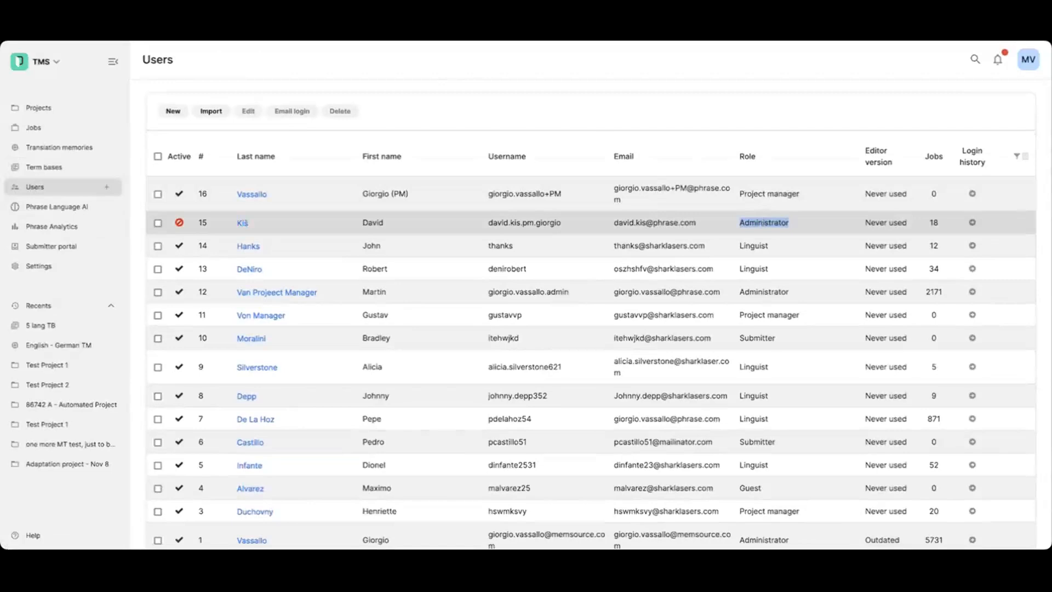
{"action": "scroll", "coordinate": [762, 223], "scroll_direction": "down", "scroll_amount": 1}
{"action": "left_click", "coordinate": [758, 192]}
{"action": "scroll", "coordinate": [759, 192], "scroll_direction": "up", "scroll_amount": 1}
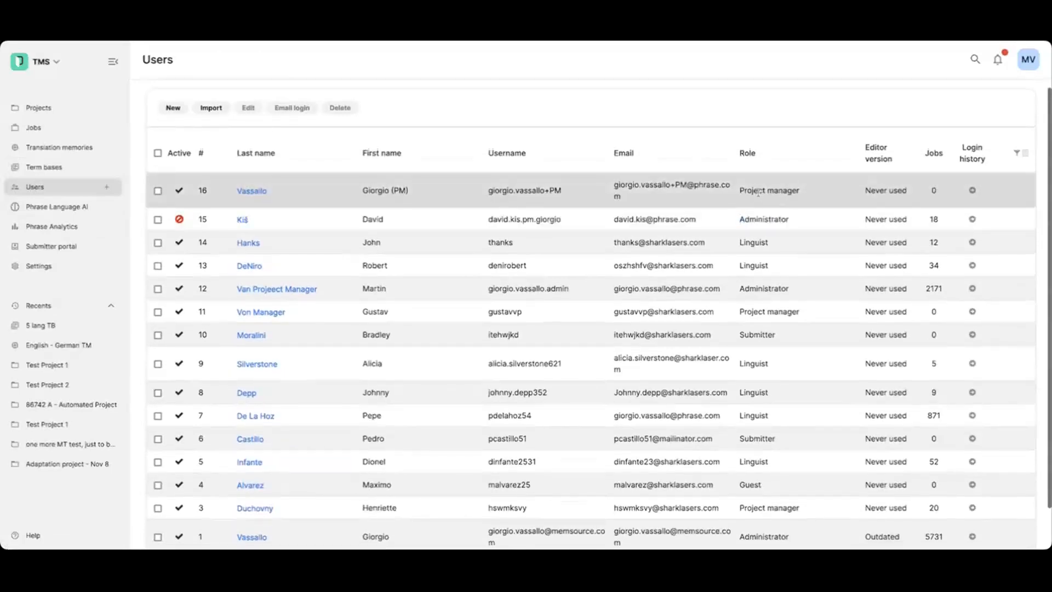
{"action": "scroll", "coordinate": [758, 193], "scroll_direction": "down", "scroll_amount": 1}
{"action": "triple_click", "coordinate": [759, 192]}
{"action": "scroll", "coordinate": [782, 193], "scroll_direction": "up", "scroll_amount": 1}
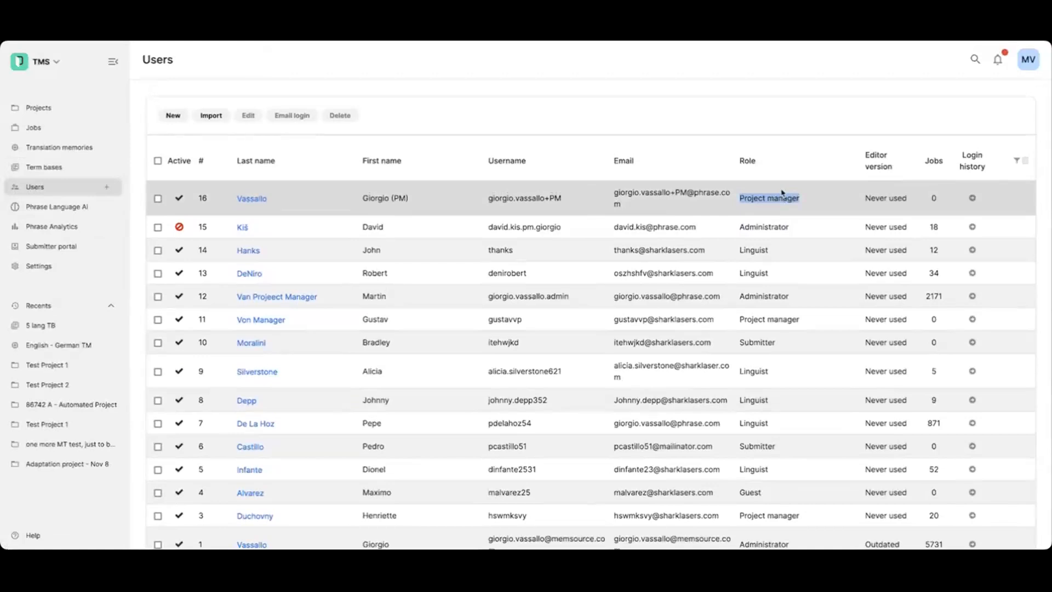
{"action": "left_click", "coordinate": [243, 201]}
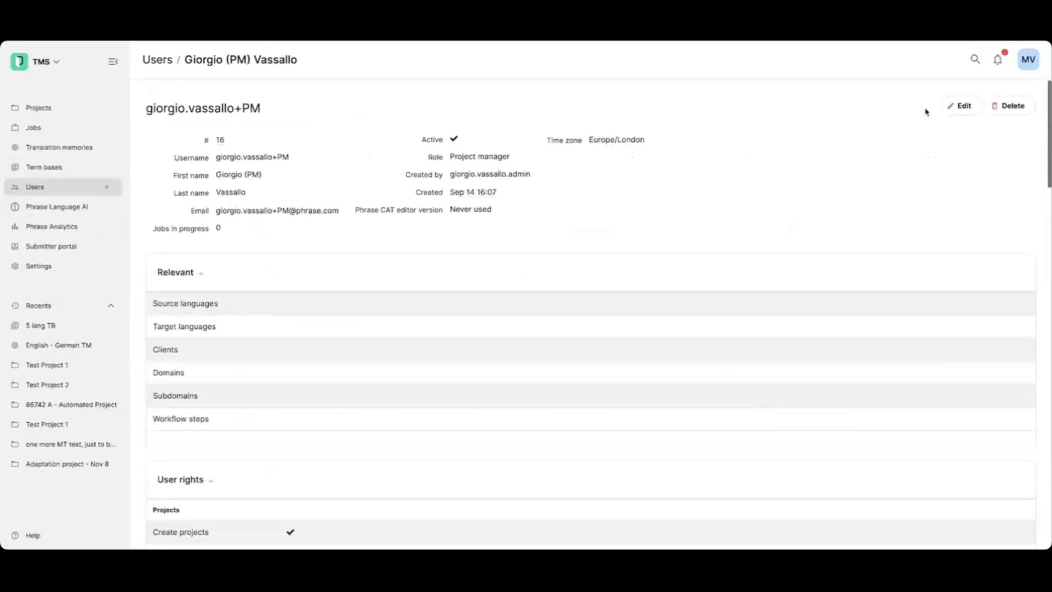
Untick 'View projects created by other users' and 'Modify project templates created by other users' for user #16.
{"action": "left_click", "coordinate": [954, 108]}
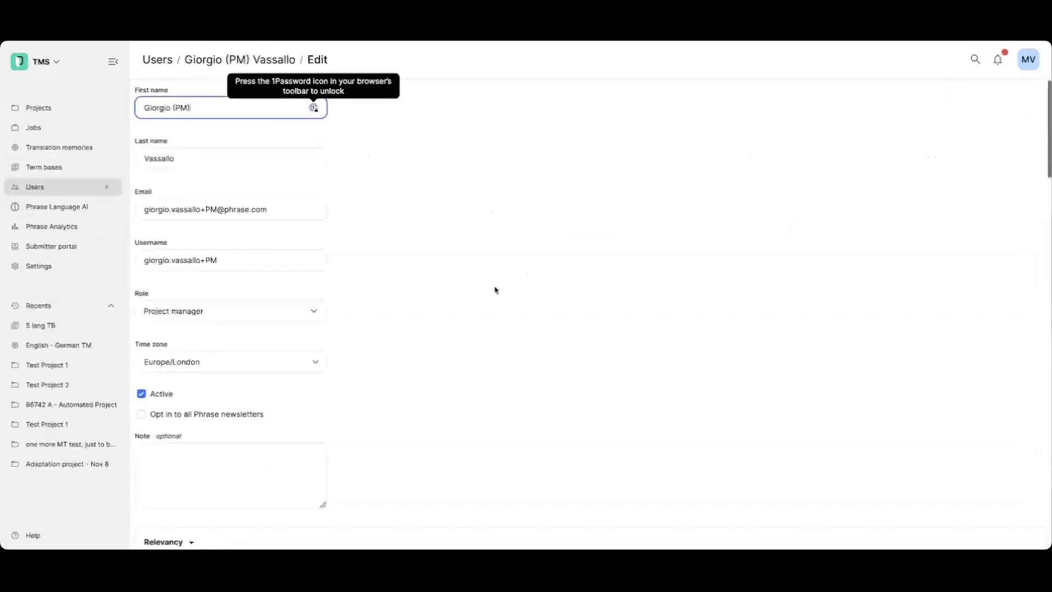
{"action": "scroll", "coordinate": [487, 293], "scroll_direction": "down", "scroll_amount": 6}
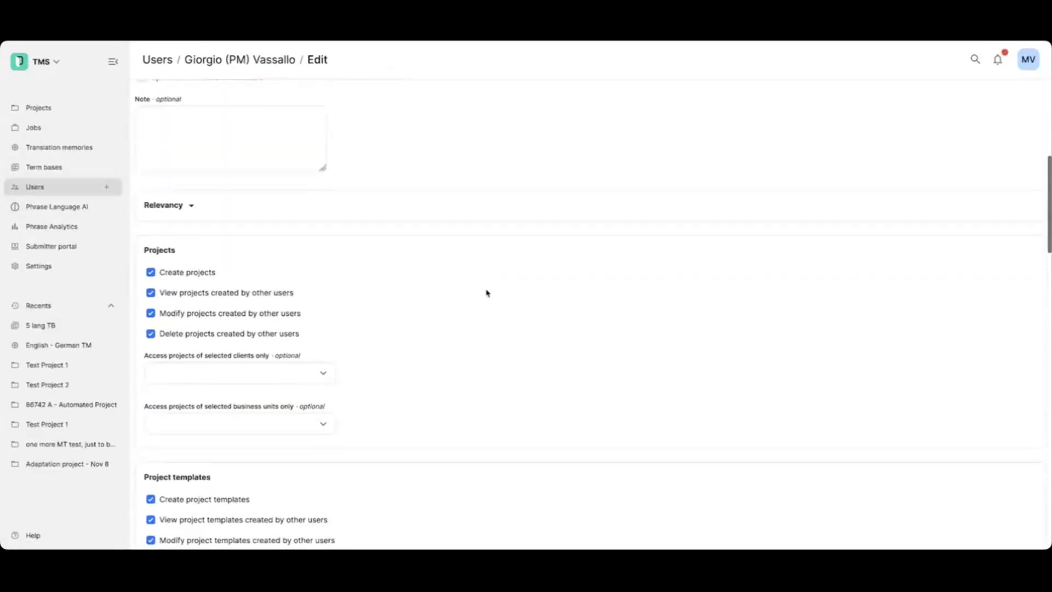
{"action": "left_click", "coordinate": [218, 295]}
{"action": "scroll", "coordinate": [443, 321], "scroll_direction": "down", "scroll_amount": 1}
{"action": "scroll", "coordinate": [443, 321], "scroll_direction": "down", "scroll_amount": 3}
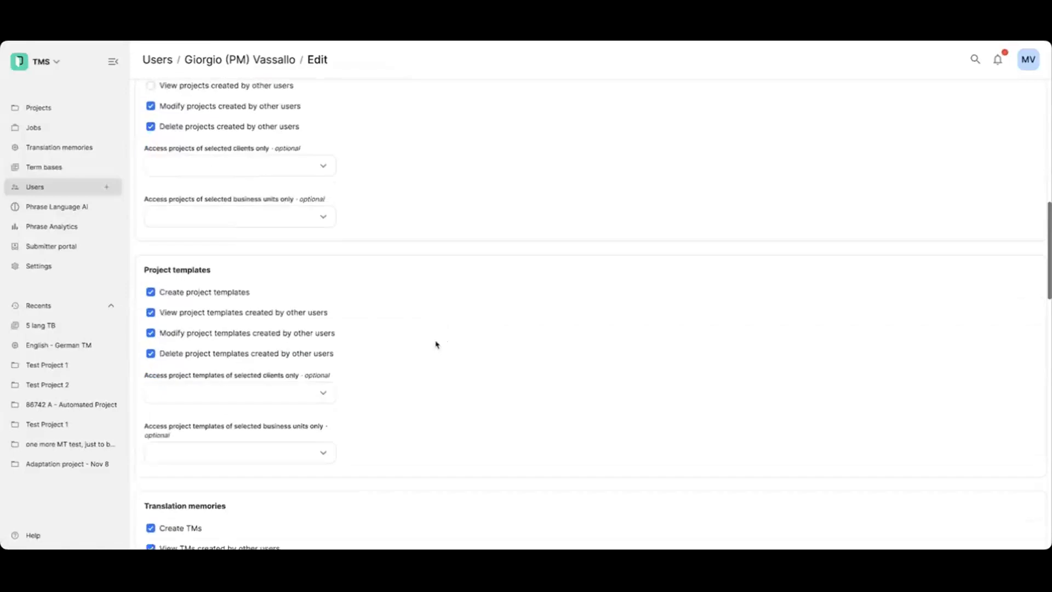
{"action": "left_click", "coordinate": [223, 334]}
{"action": "scroll", "coordinate": [477, 312], "scroll_direction": "down", "scroll_amount": 3}
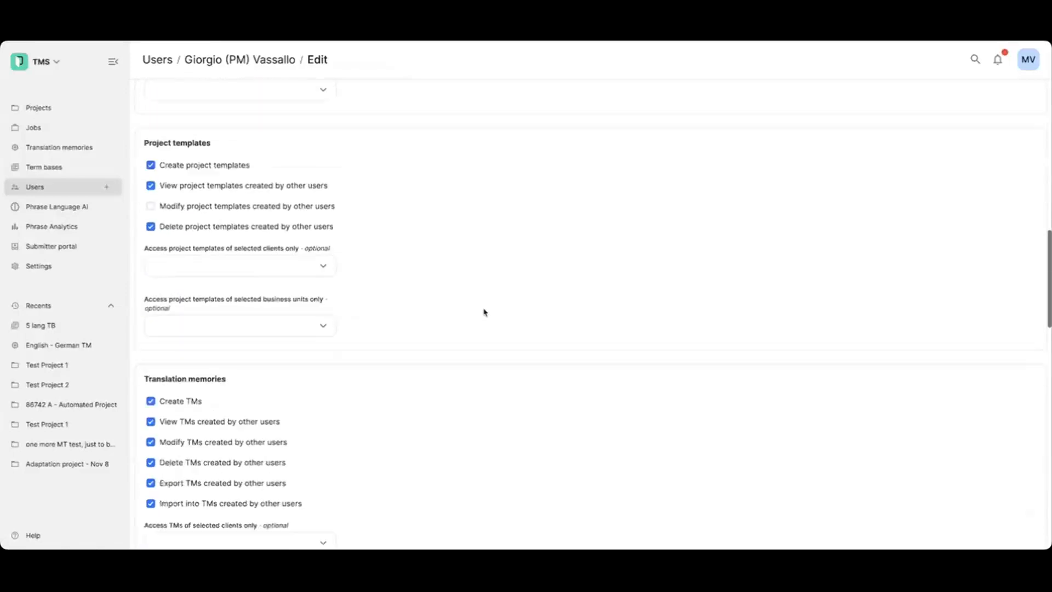
{"action": "scroll", "coordinate": [460, 307], "scroll_direction": "down", "scroll_amount": 5}
{"action": "scroll", "coordinate": [451, 303], "scroll_direction": "up", "scroll_amount": 1}
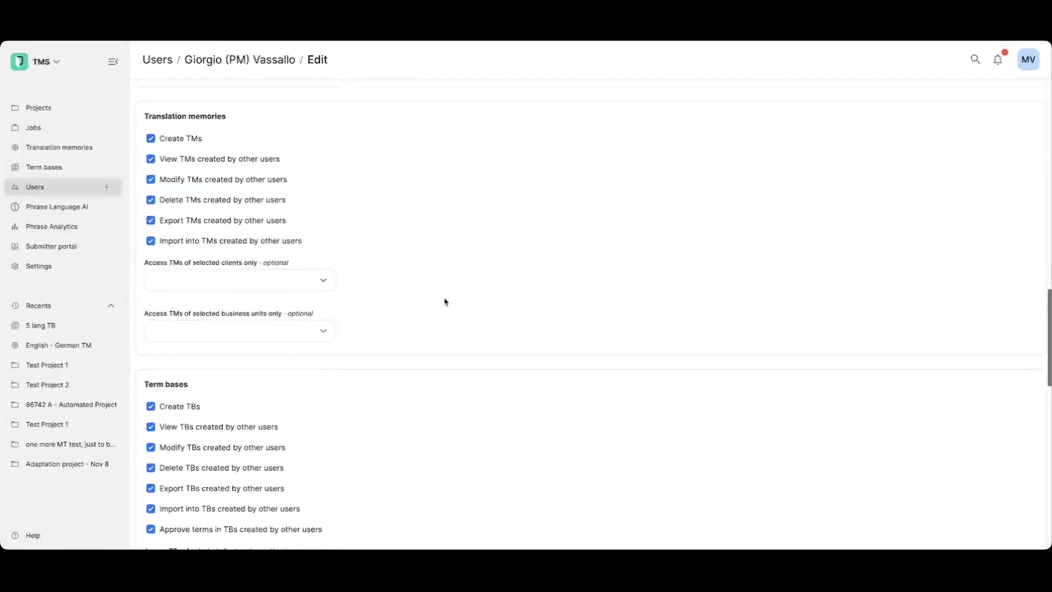
{"action": "scroll", "coordinate": [435, 208], "scroll_direction": "down", "scroll_amount": 10}
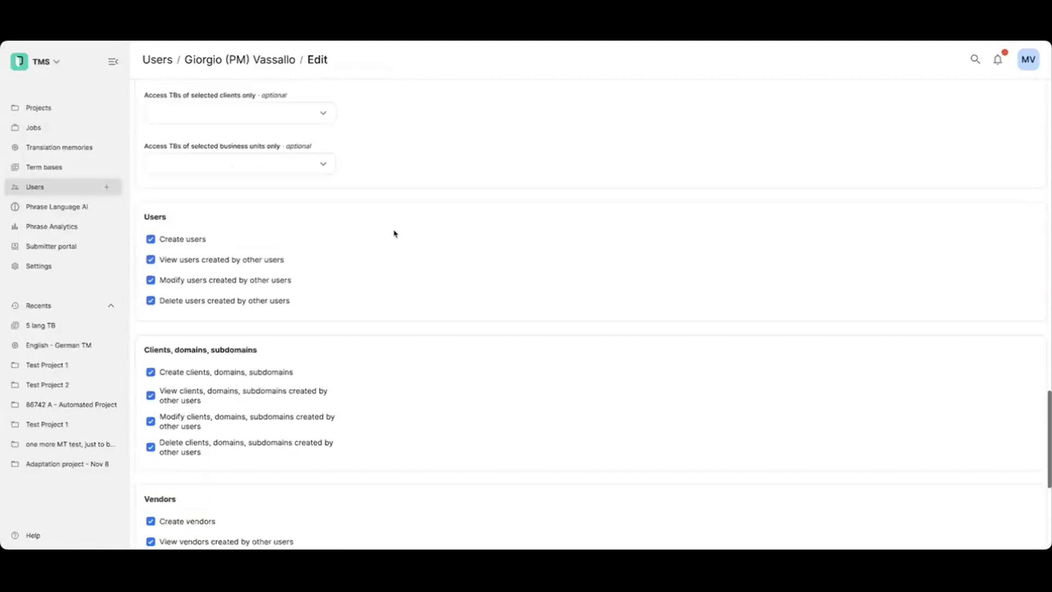
{"action": "scroll", "coordinate": [378, 375], "scroll_direction": "down", "scroll_amount": 2}
{"action": "scroll", "coordinate": [402, 333], "scroll_direction": "up", "scroll_amount": 15}
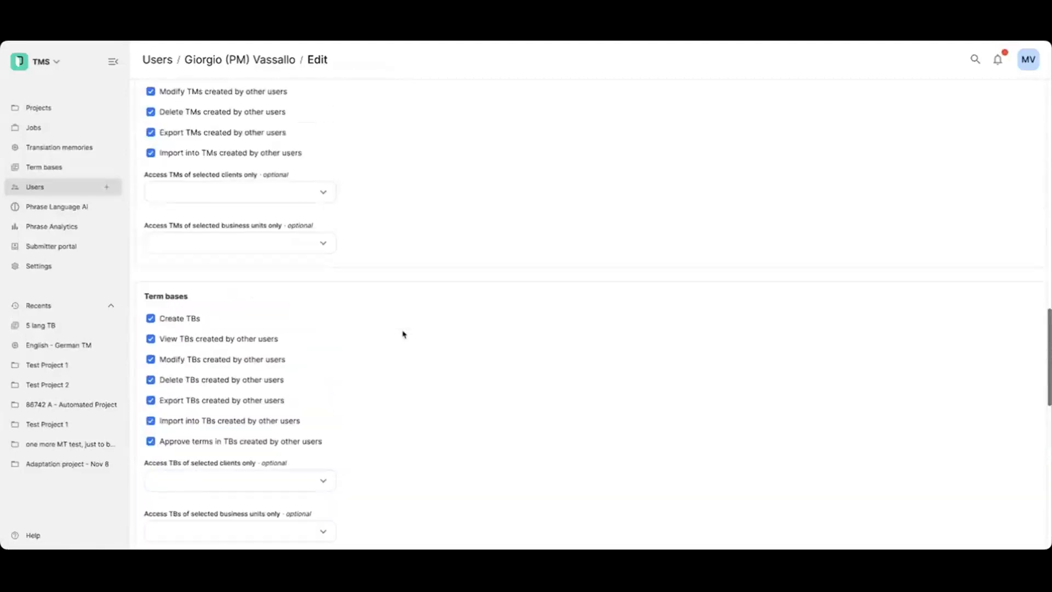
{"action": "scroll", "coordinate": [402, 334], "scroll_direction": "up", "scroll_amount": 10}
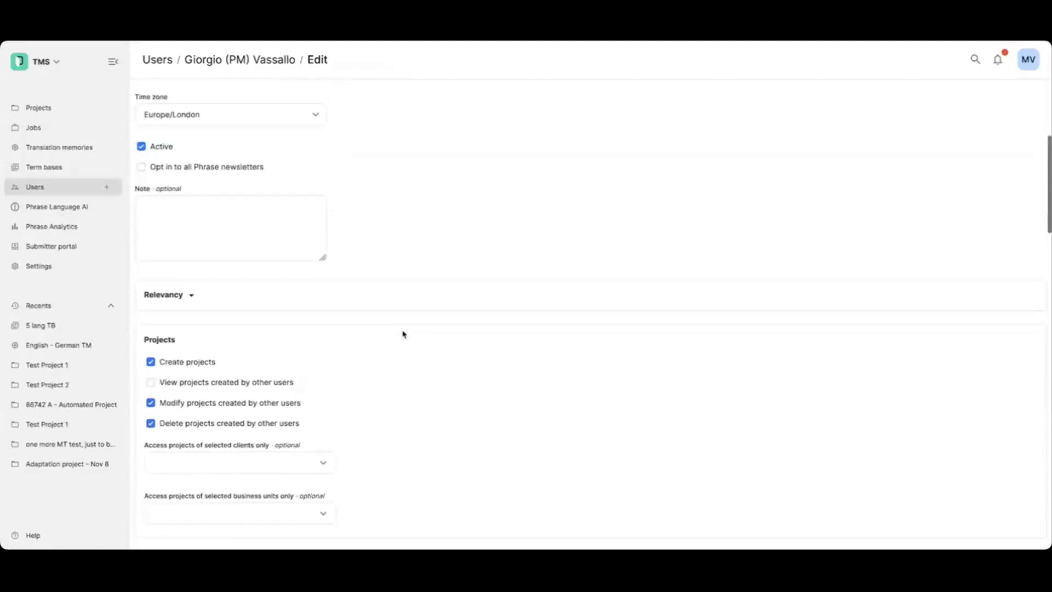
{"action": "scroll", "coordinate": [403, 334], "scroll_direction": "up", "scroll_amount": 1}
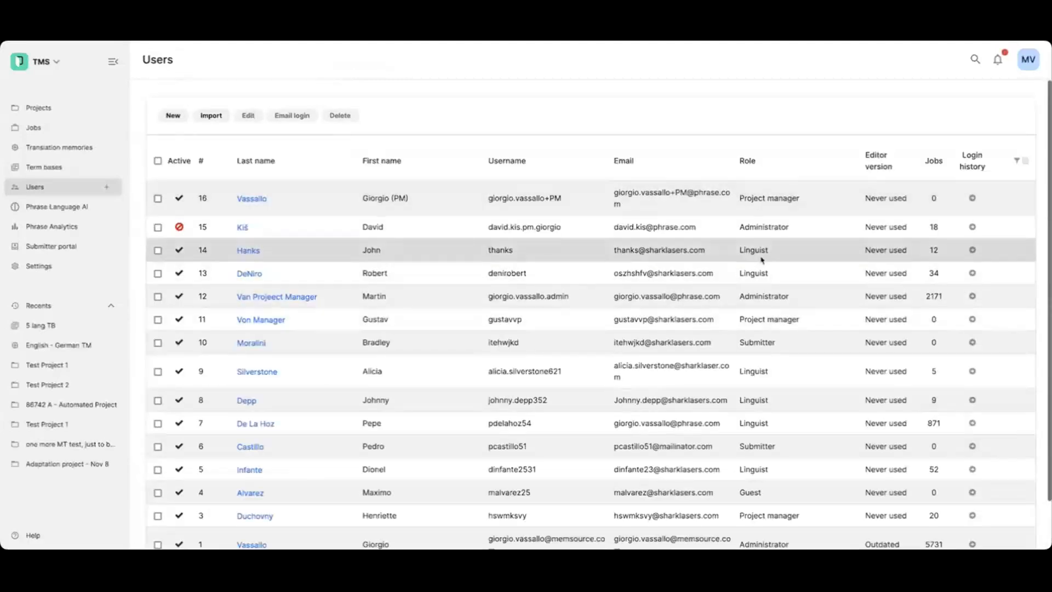
{"action": "double_click", "coordinate": [757, 250]}
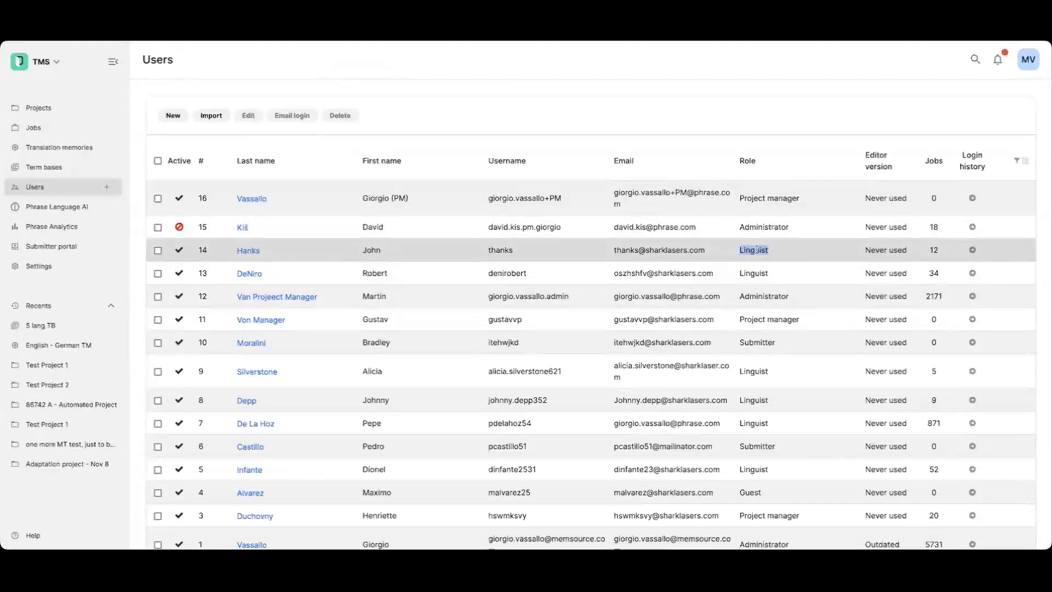
{"action": "scroll", "coordinate": [756, 346], "scroll_direction": "down", "scroll_amount": 2}
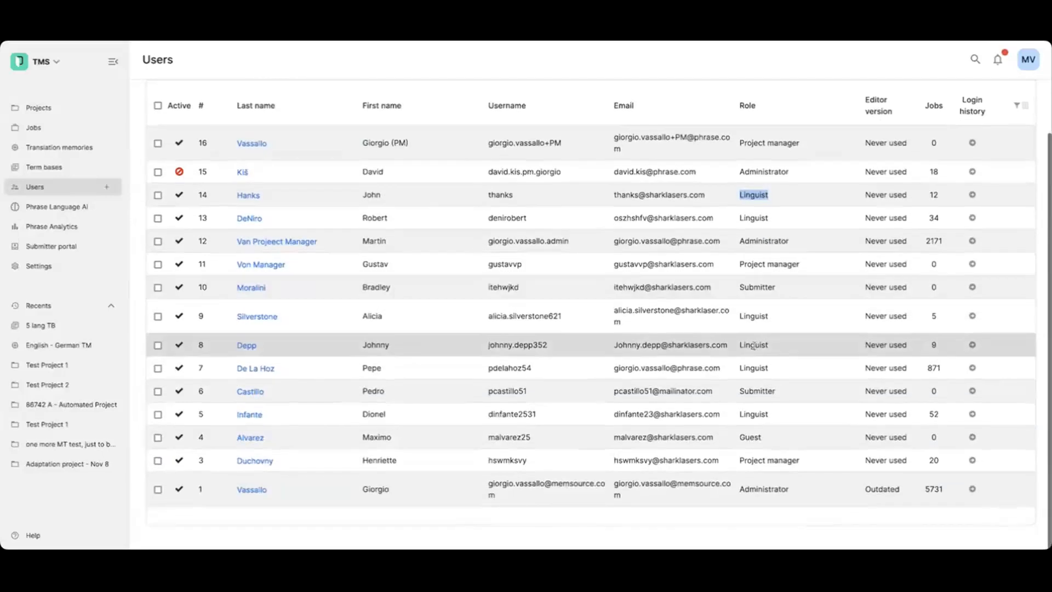
{"action": "double_click", "coordinate": [752, 444]}
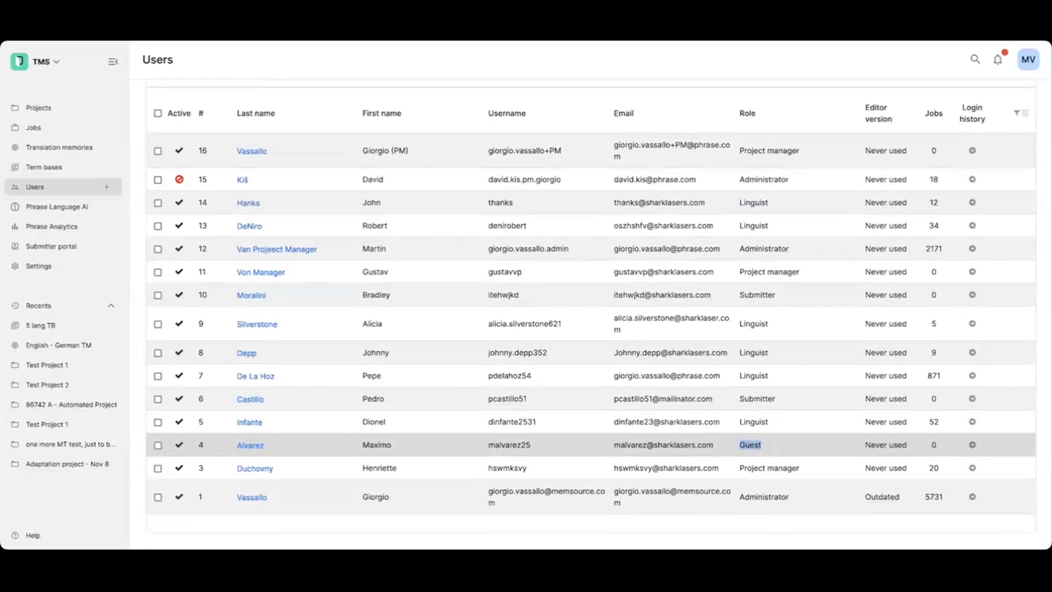
{"action": "double_click", "coordinate": [755, 295]}
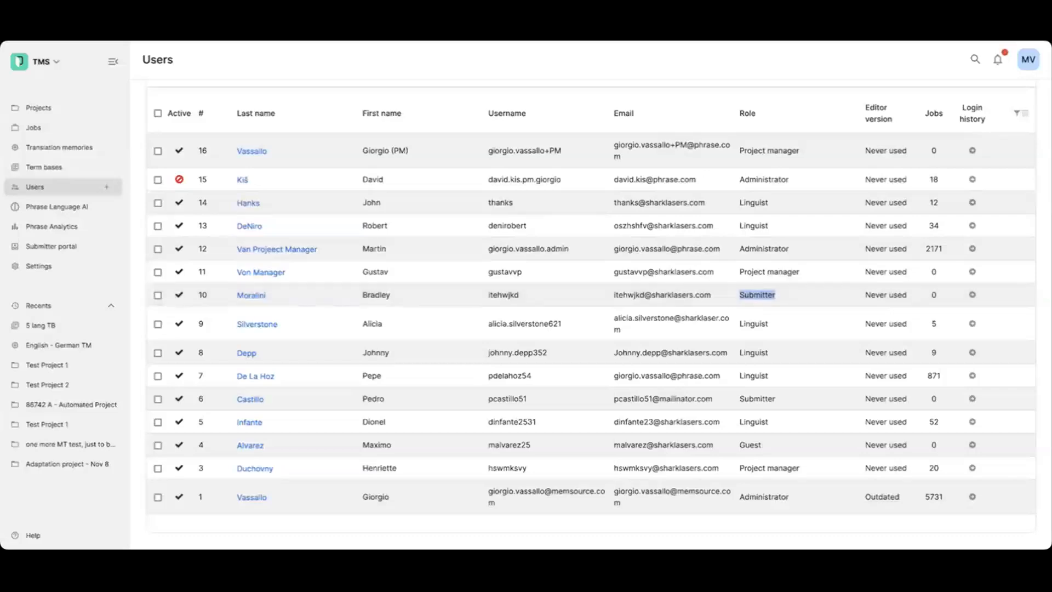
{"action": "scroll", "coordinate": [395, 129], "scroll_direction": "up", "scroll_amount": 1}
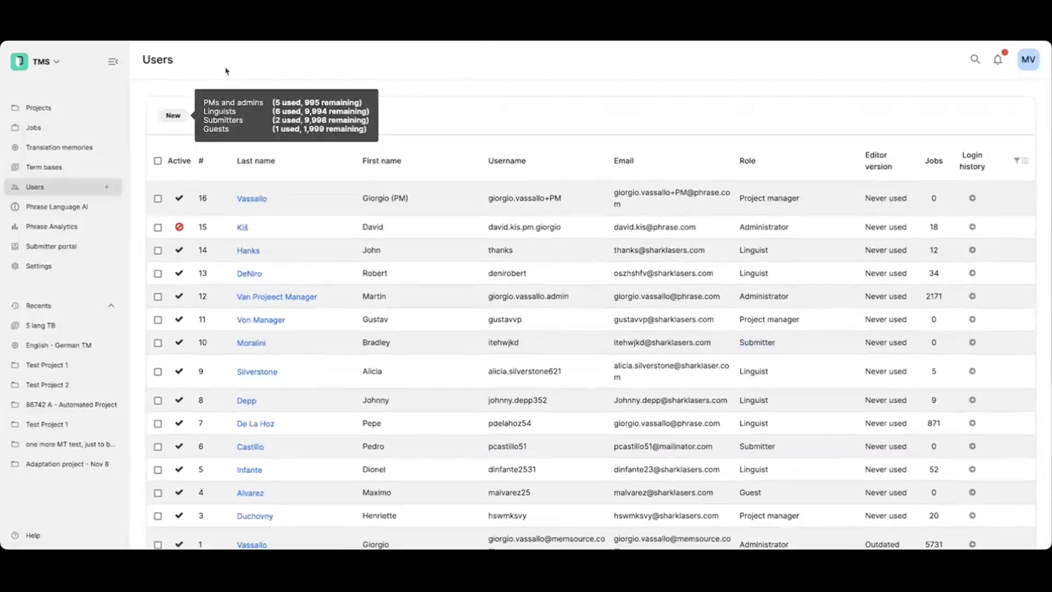
Dismiss the Import users dialog without importing, then go to Phrase Language AI profiles.
{"action": "left_click", "coordinate": [211, 116]}
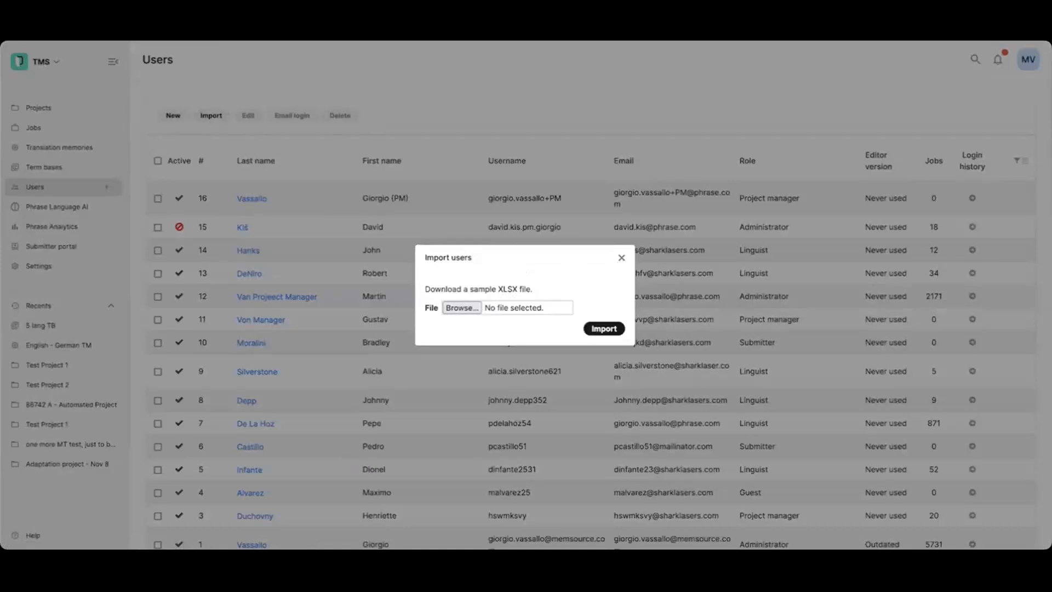
{"action": "left_click", "coordinate": [621, 258]}
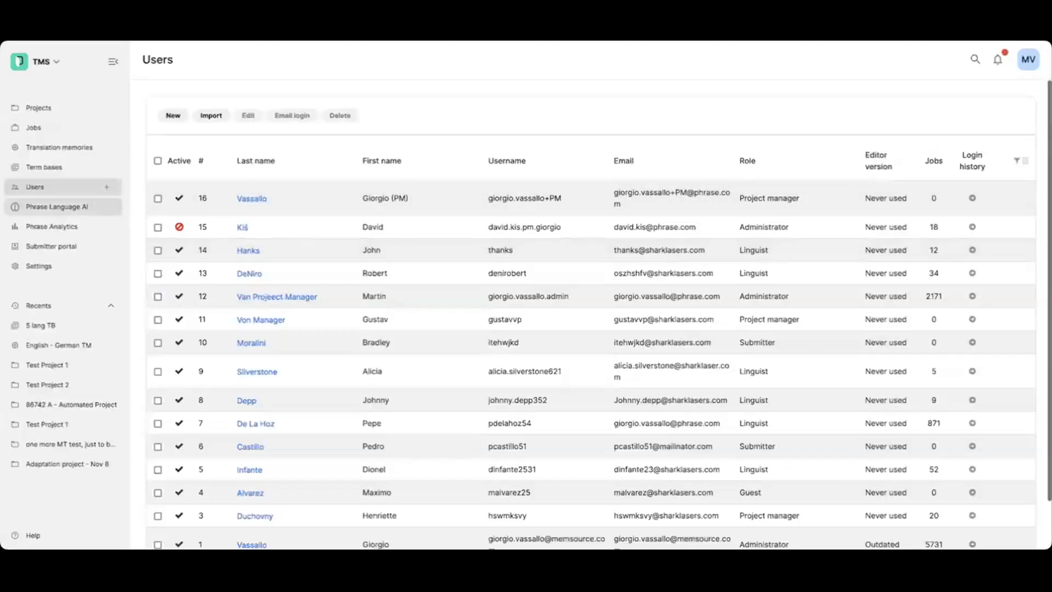
{"action": "left_click", "coordinate": [70, 209]}
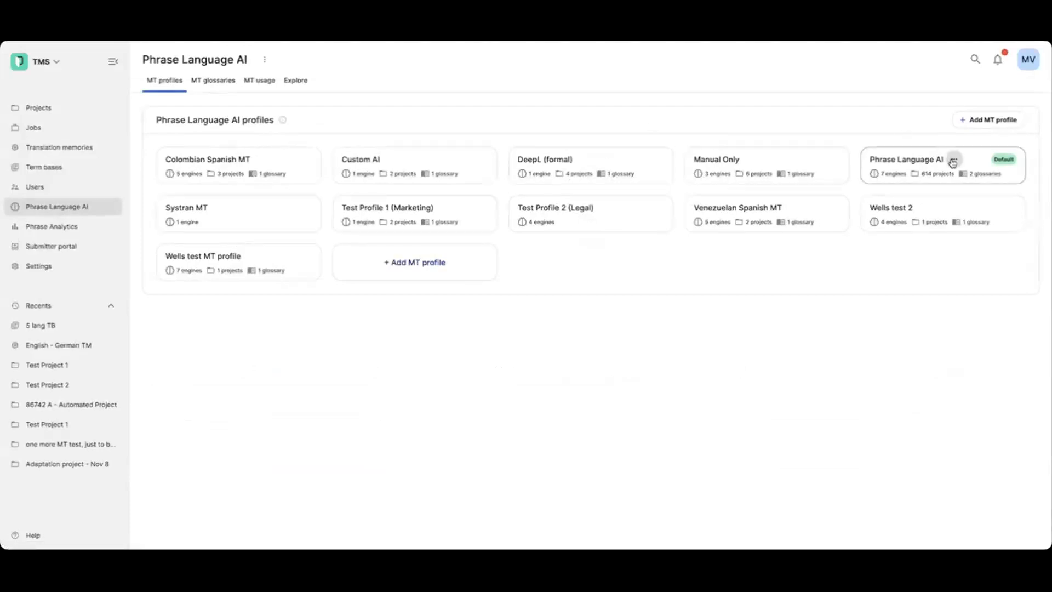
Open the default Phrase Language AI profile to review its seven engines and two glossaries.
{"action": "left_click", "coordinate": [954, 162]}
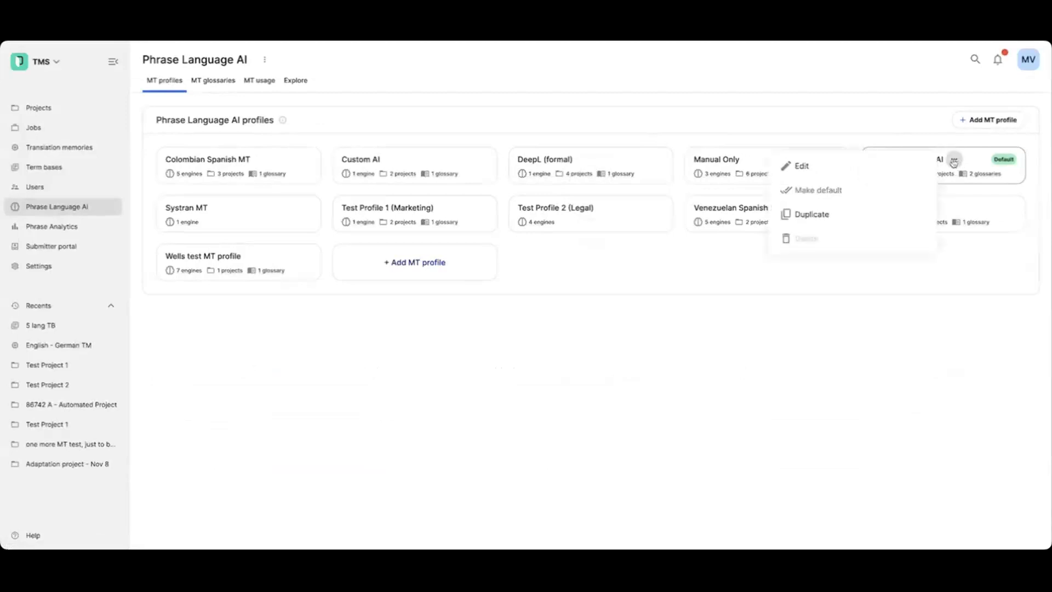
{"action": "left_click", "coordinate": [835, 174]}
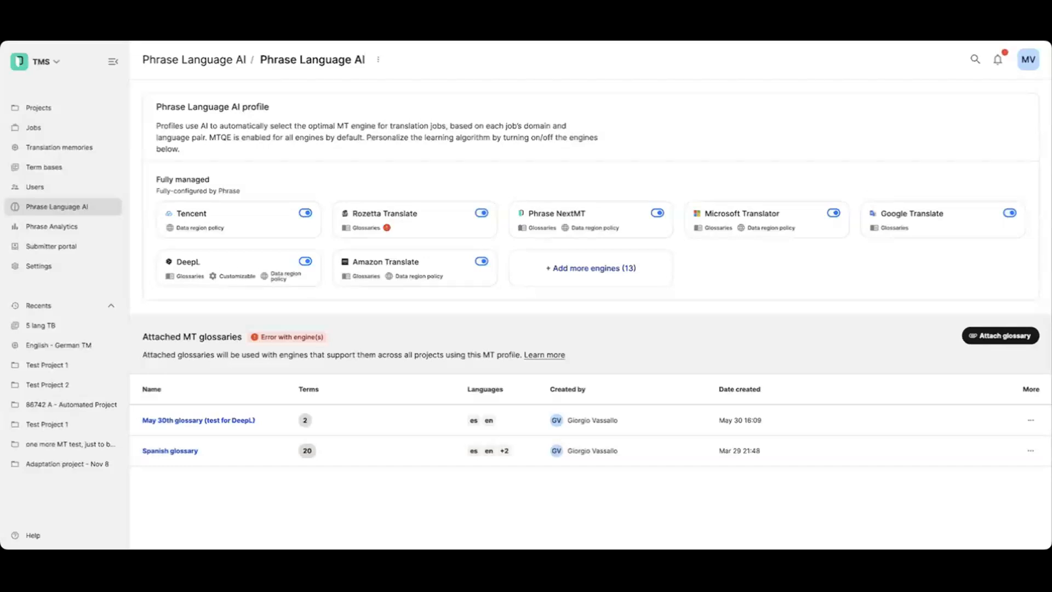
{"action": "left_click", "coordinate": [68, 229]}
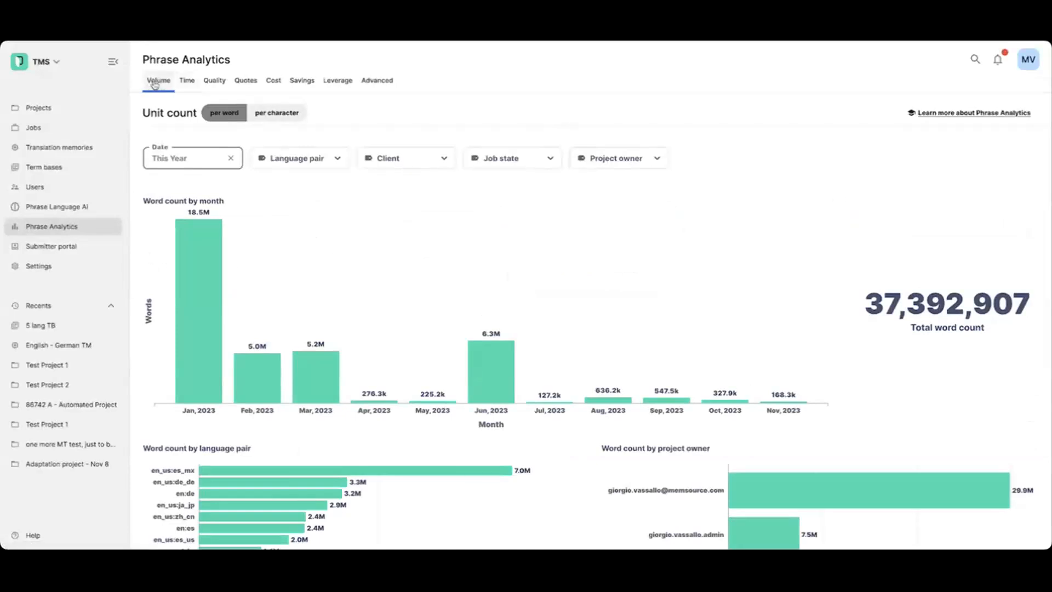
Scroll through this year's Volume charts totalling 37,392,907 words, then switch to the Time analytics.
{"action": "mouse_move", "coordinate": [189, 393]}
{"action": "scroll", "coordinate": [554, 277], "scroll_direction": "down", "scroll_amount": 3}
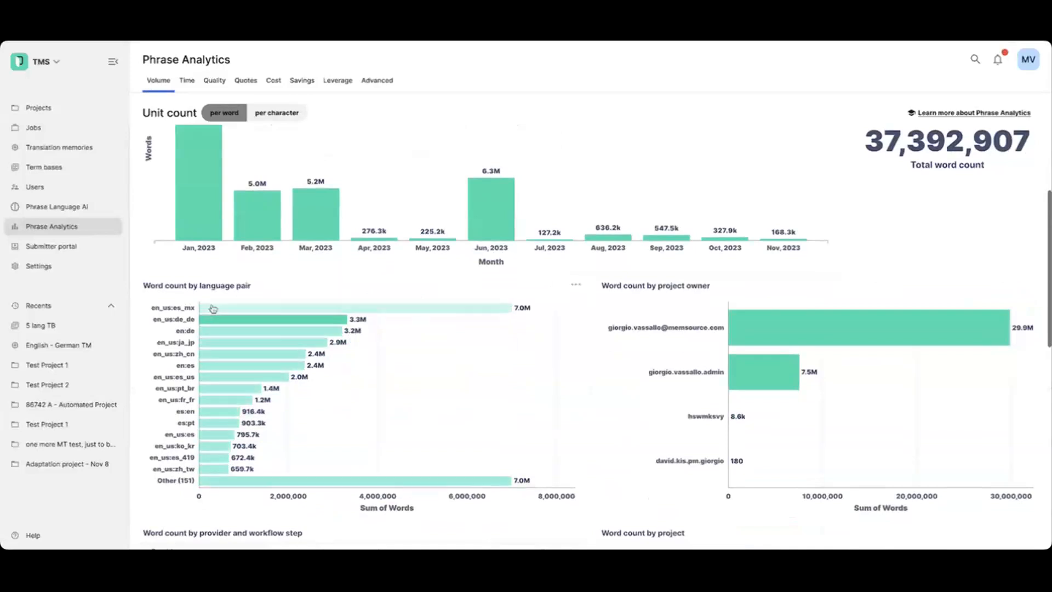
{"action": "scroll", "coordinate": [578, 391], "scroll_direction": "down", "scroll_amount": 1}
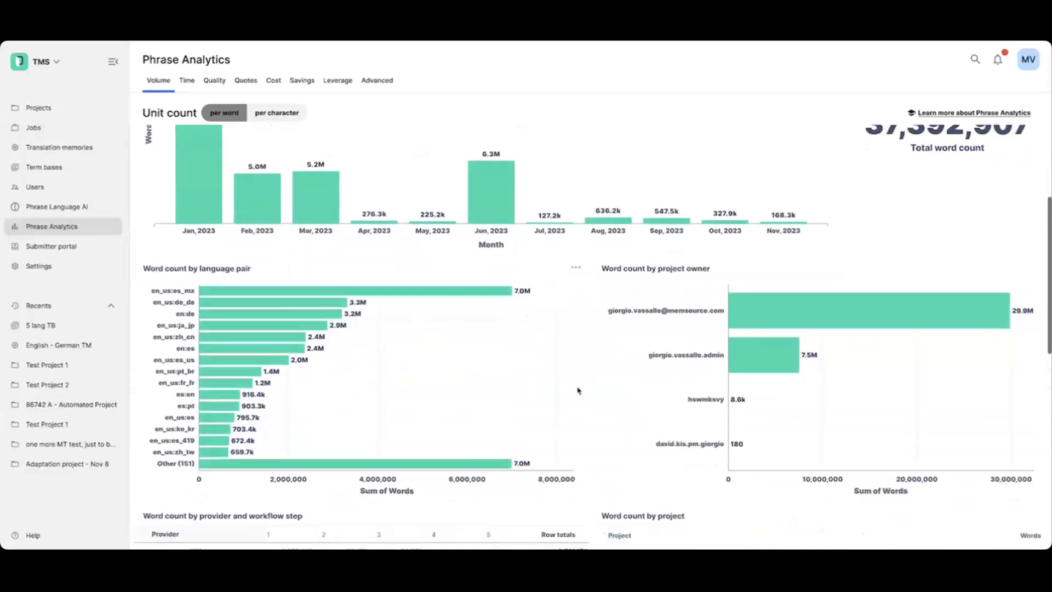
{"action": "scroll", "coordinate": [578, 391], "scroll_direction": "down", "scroll_amount": 5}
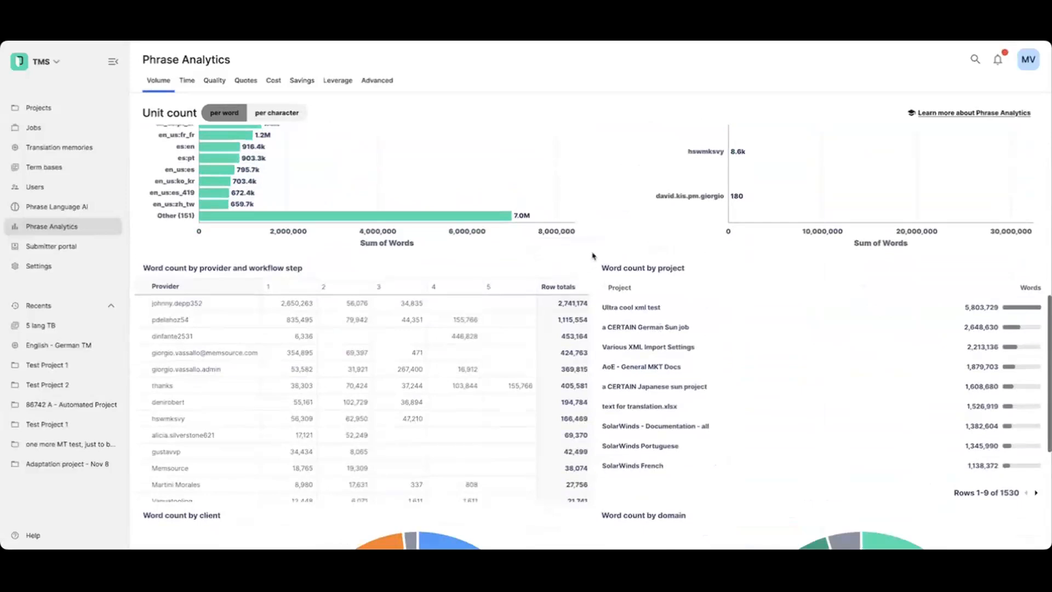
{"action": "scroll", "coordinate": [584, 256], "scroll_direction": "up", "scroll_amount": 10}
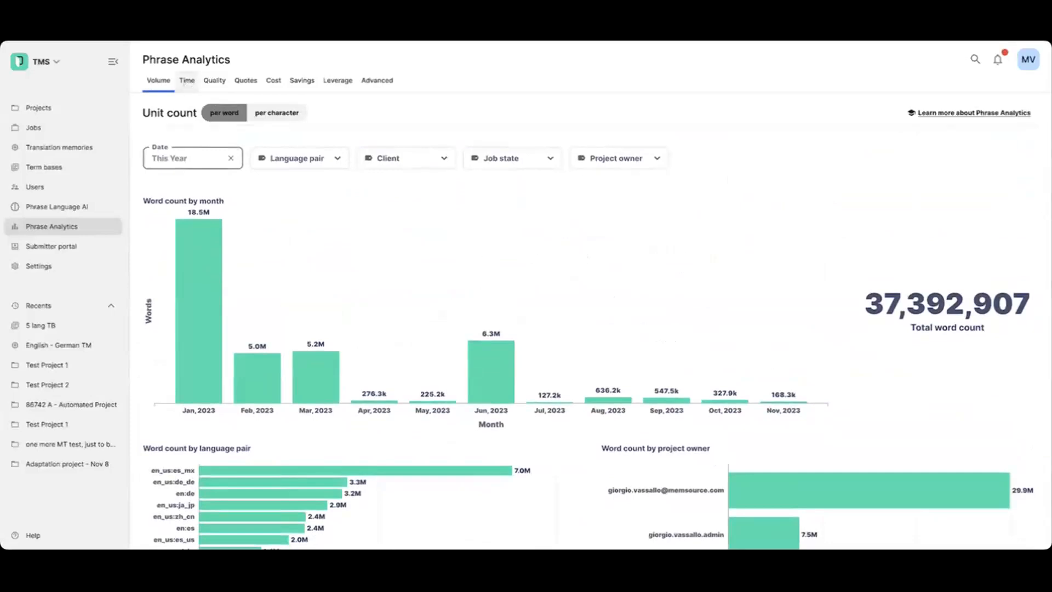
{"action": "left_click", "coordinate": [187, 82]}
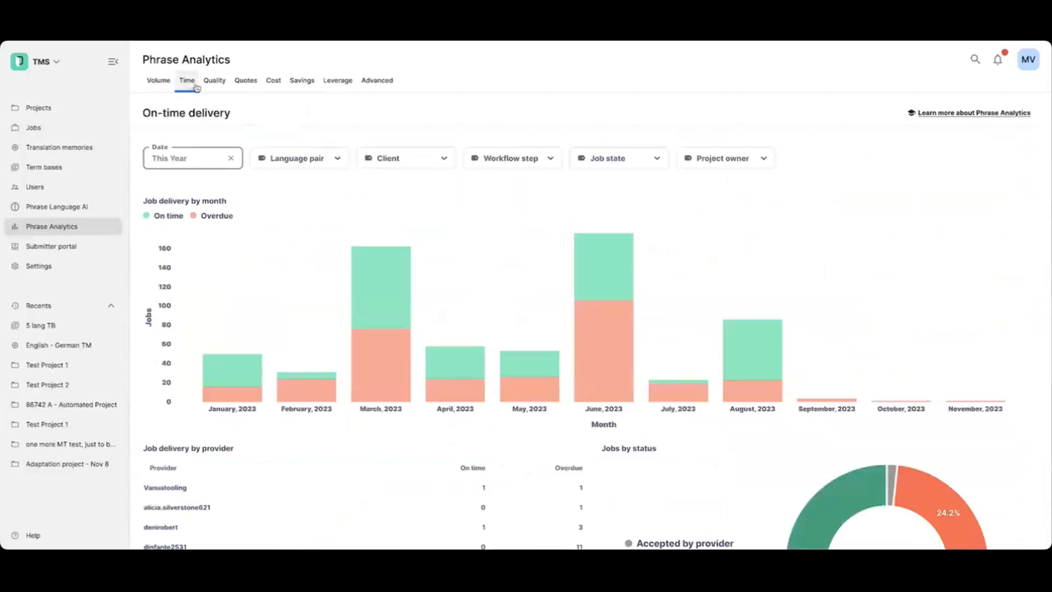
Move from the LQA analytics to the Submitter portal page listing the OneDrive portal.
{"action": "left_click", "coordinate": [214, 81]}
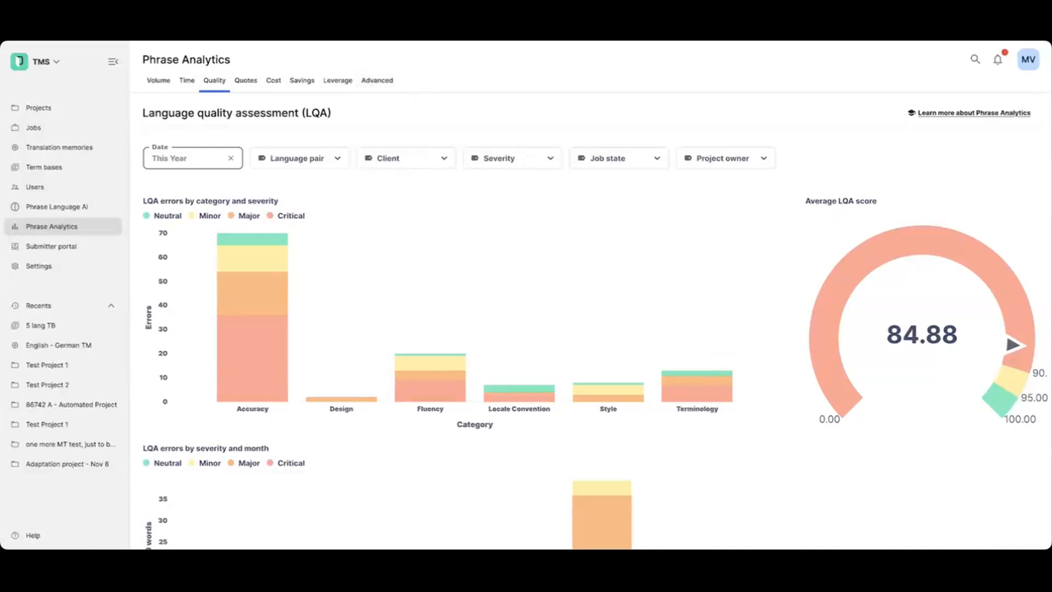
{"action": "left_click", "coordinate": [61, 245]}
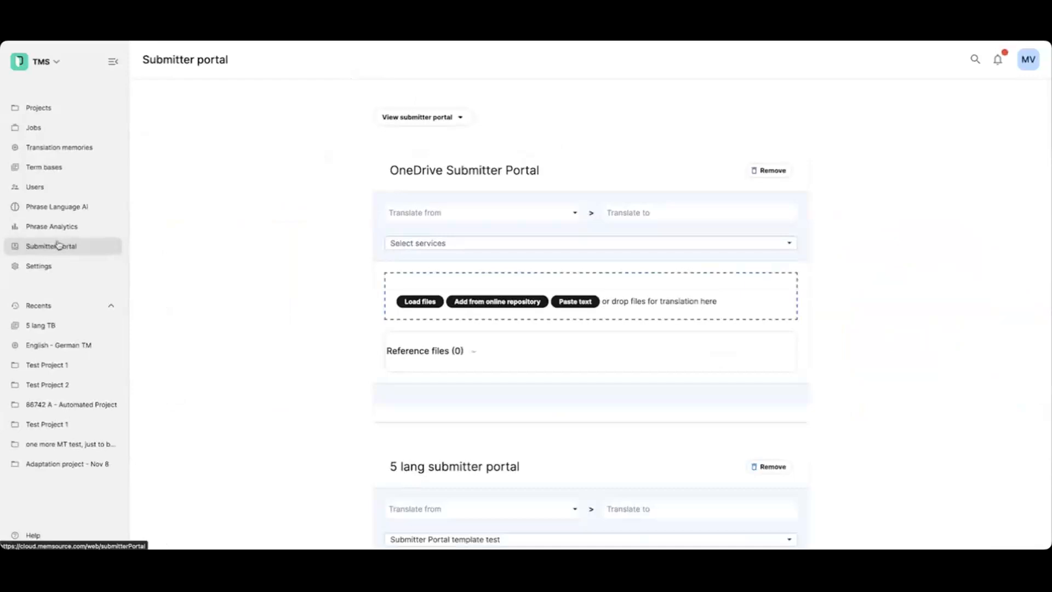
Set the OneDrive portal request to translate from English into Spanish.
{"action": "left_click", "coordinate": [426, 215]}
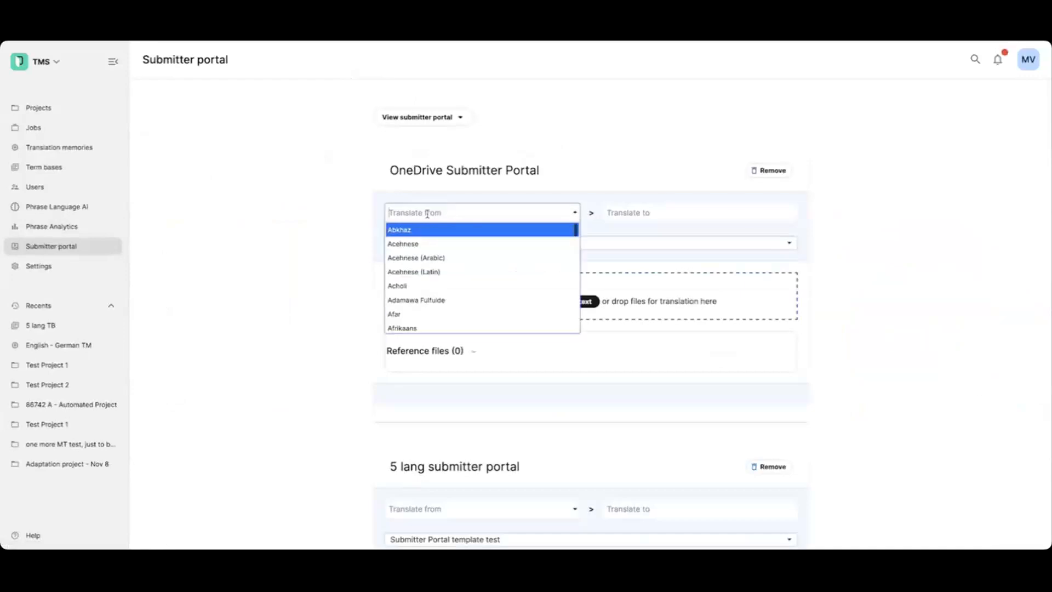
{"action": "type", "text": "eng"}
{"action": "left_click", "coordinate": [427, 235]}
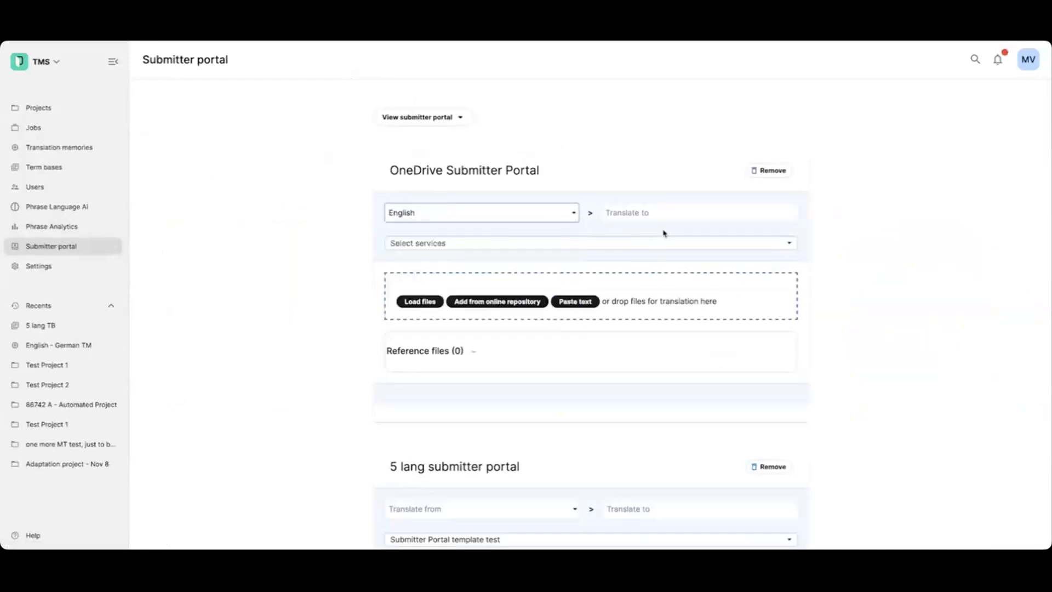
{"action": "left_click", "coordinate": [693, 212]}
{"action": "type", "text": "spa"}
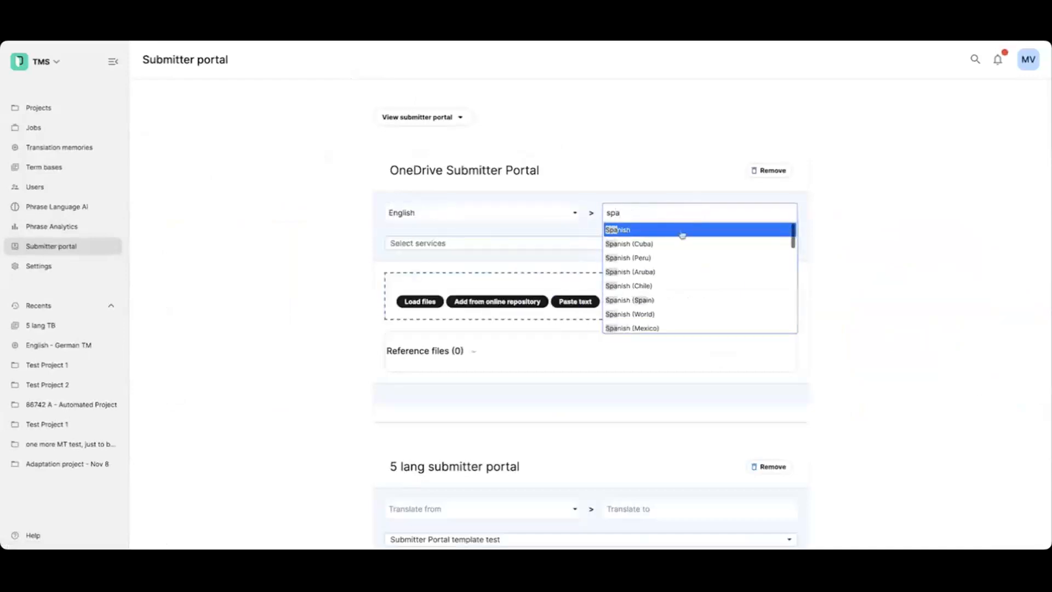
{"action": "left_click", "coordinate": [683, 234]}
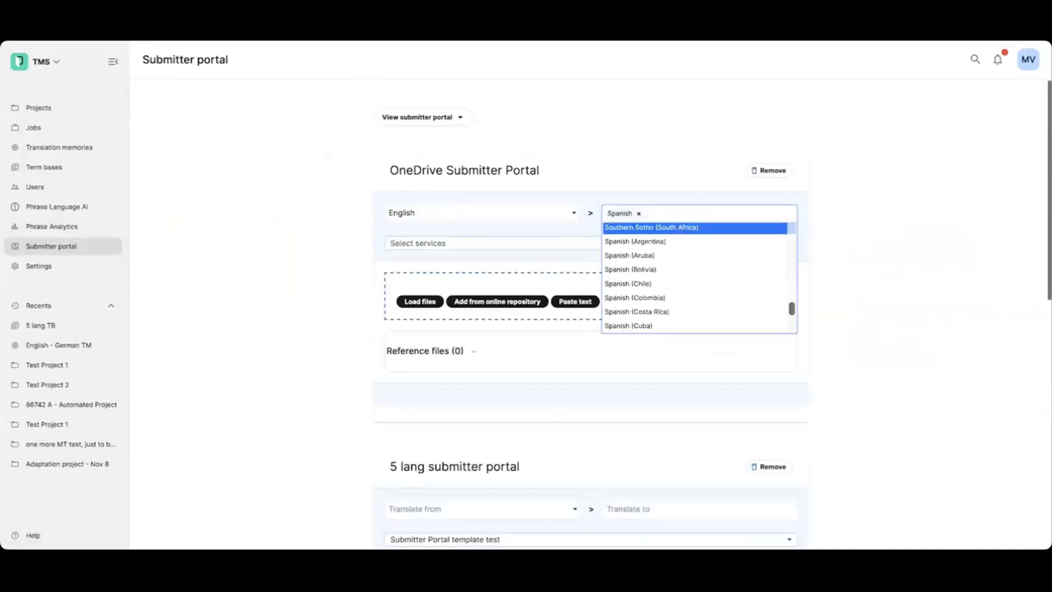
Remove the mistakenly added Italian target and choose the Professional translation service.
{"action": "type", "text": "ital"}
{"action": "left_click", "coordinate": [671, 234]}
{"action": "left_click", "coordinate": [919, 226]}
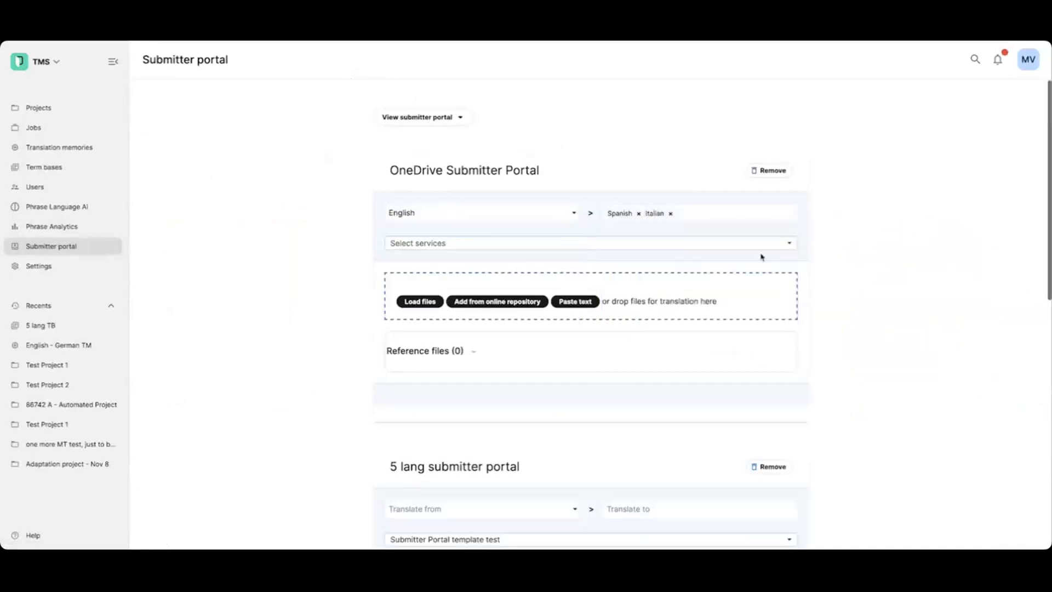
{"action": "left_click", "coordinate": [709, 214]}
{"action": "left_click", "coordinate": [670, 214]}
{"action": "left_click", "coordinate": [893, 225]}
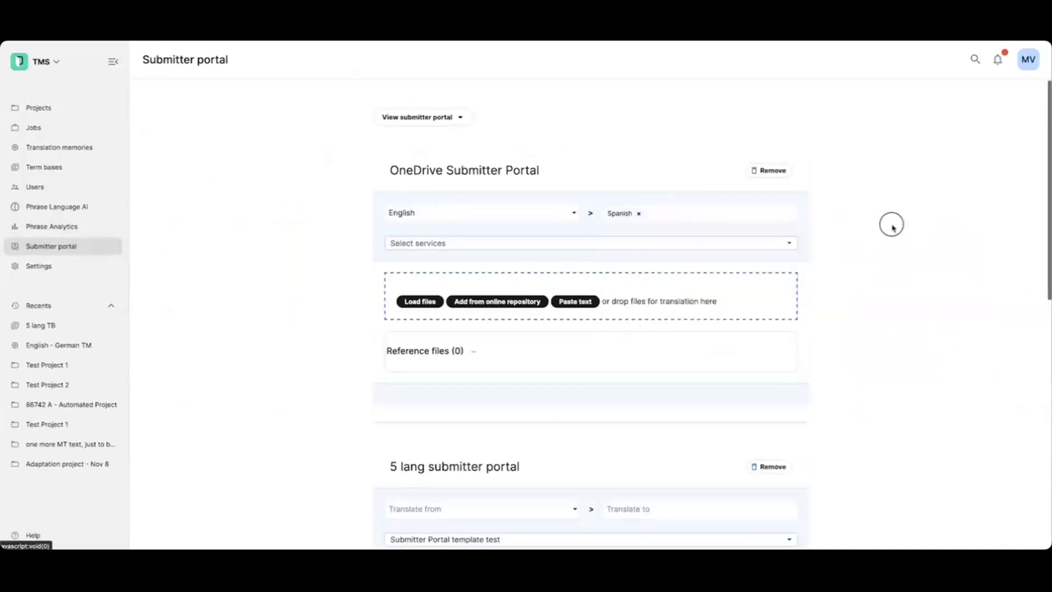
{"action": "left_click", "coordinate": [449, 242]}
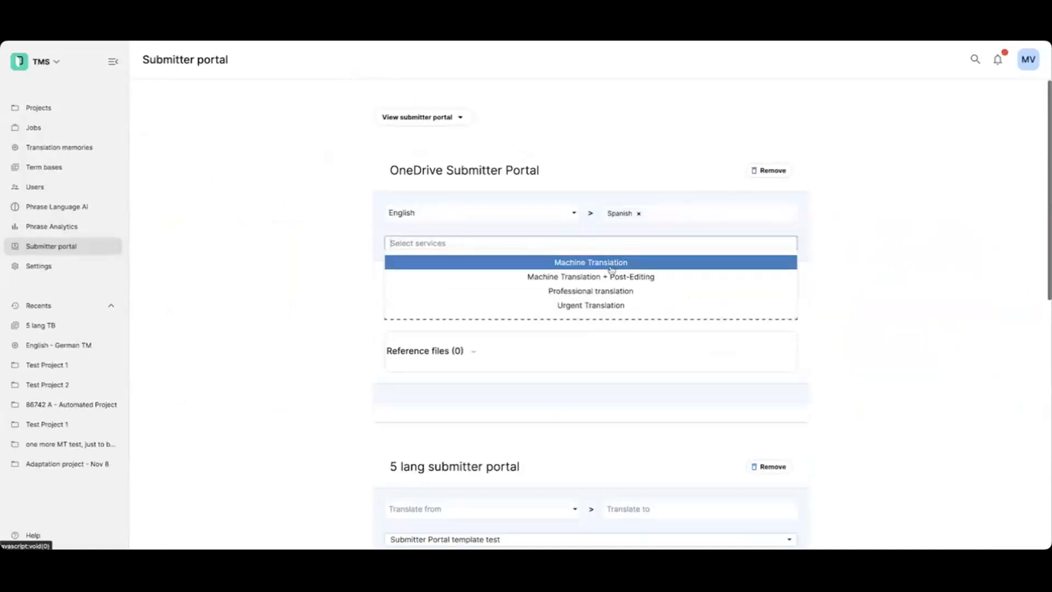
{"action": "left_click", "coordinate": [614, 293]}
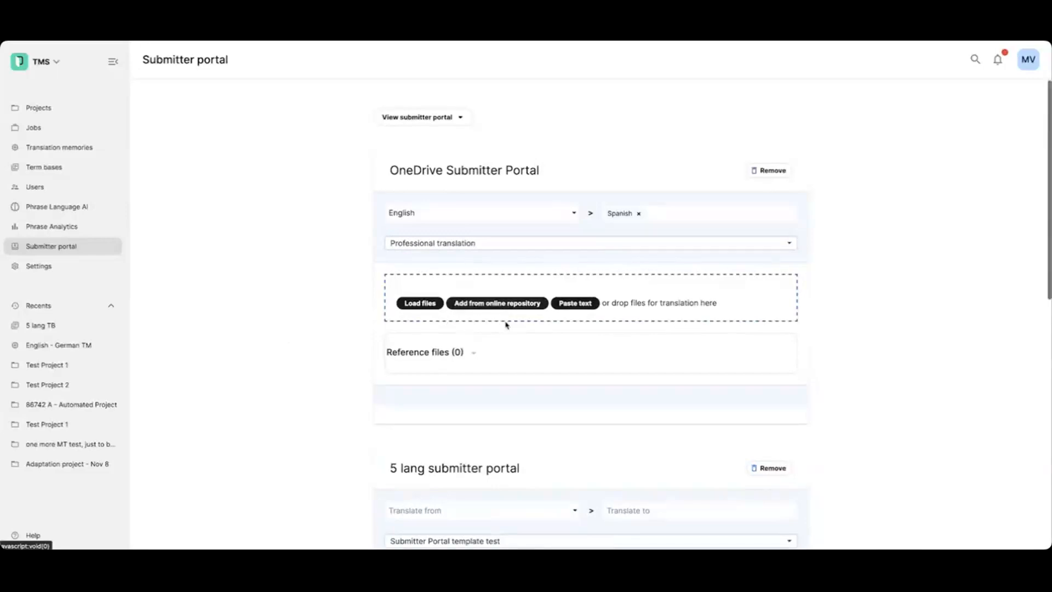
Paste the text 'Hello' as the request's source file.
{"action": "left_click", "coordinate": [583, 306]}
{"action": "type", "text": "Hello"}
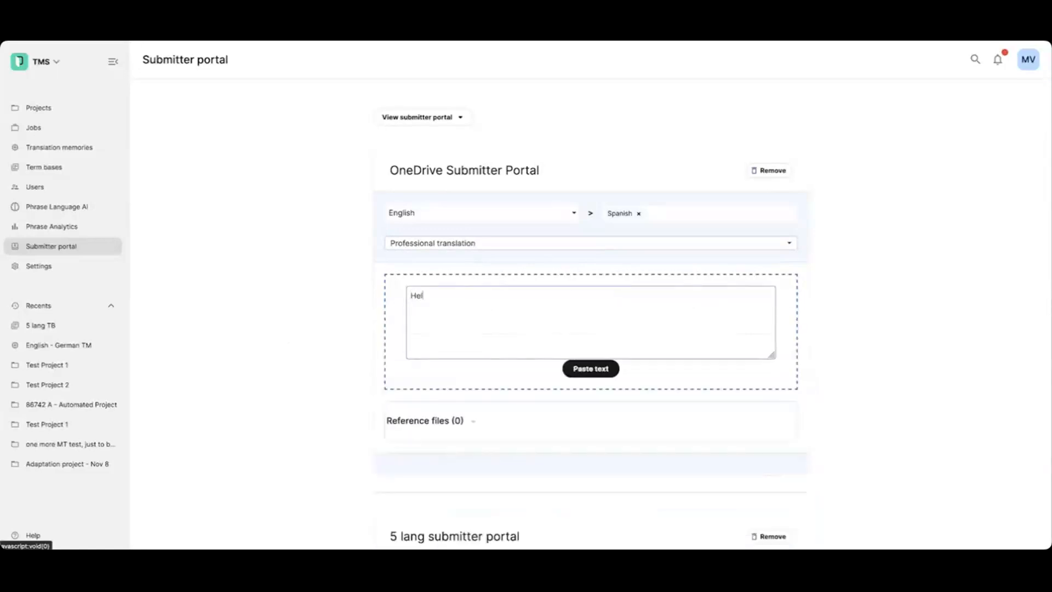
{"action": "left_click", "coordinate": [573, 369]}
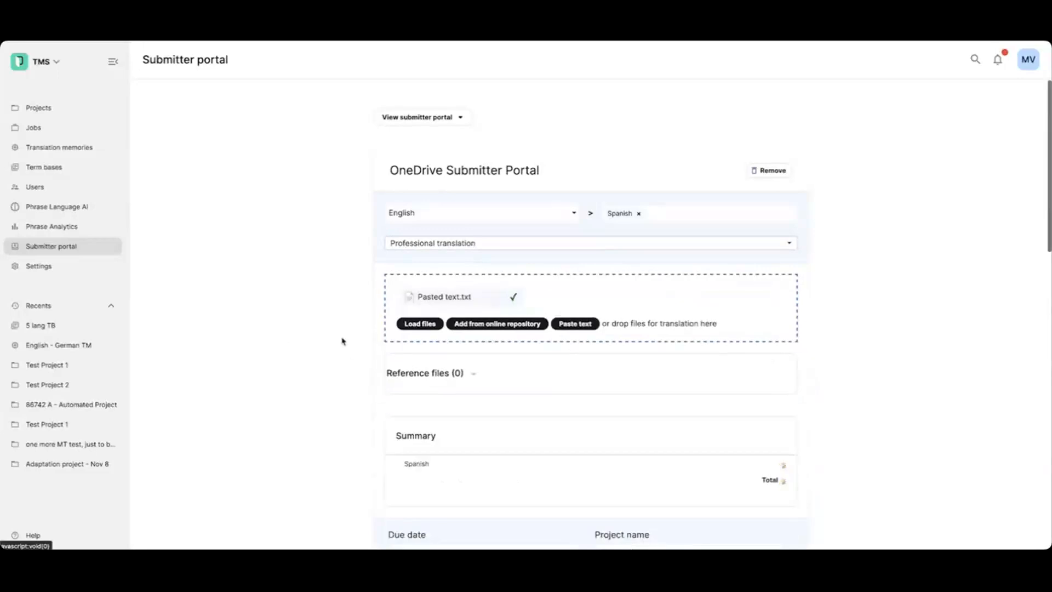
{"action": "scroll", "coordinate": [347, 337], "scroll_direction": "down", "scroll_amount": 2}
{"action": "scroll", "coordinate": [346, 336], "scroll_direction": "down", "scroll_amount": 1}
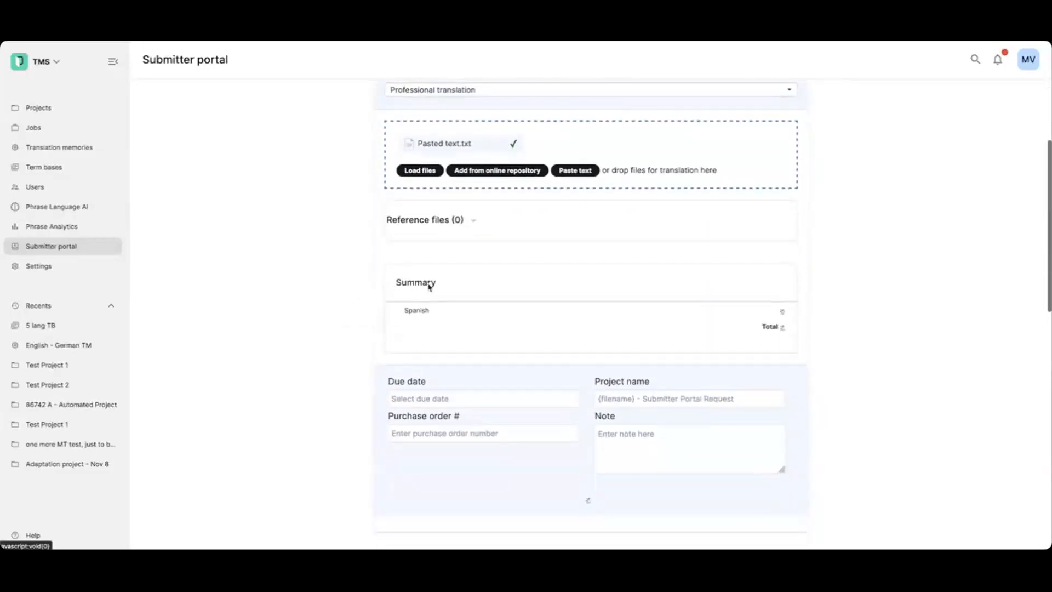
{"action": "scroll", "coordinate": [429, 284], "scroll_direction": "down", "scroll_amount": 2}
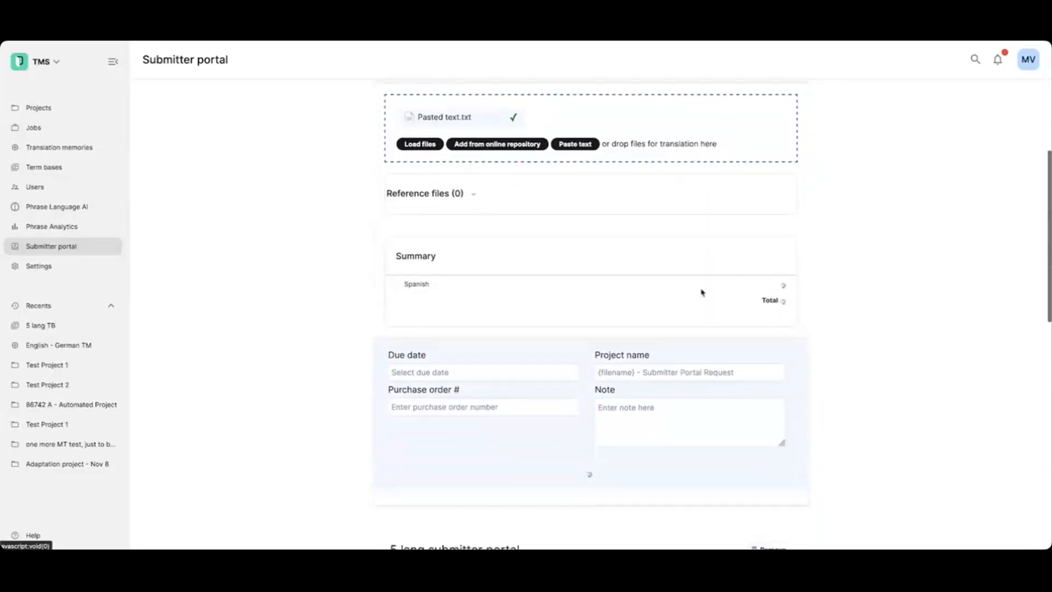
Set the due date to November 16 and submit the request, quoted at USD 15.00.
{"action": "left_click", "coordinate": [412, 377]}
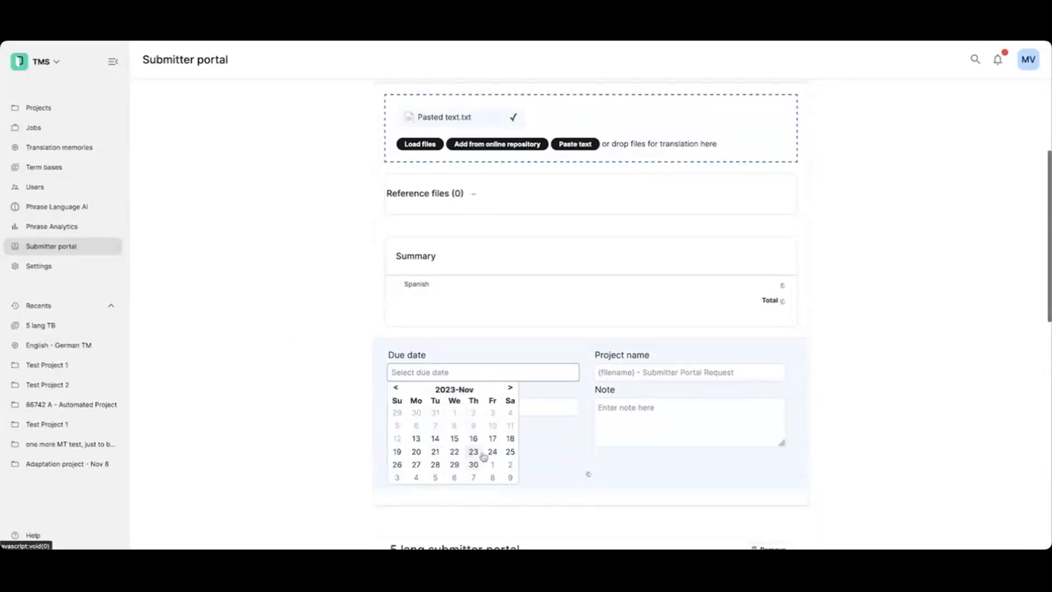
{"action": "left_click", "coordinate": [472, 440]}
{"action": "left_click", "coordinate": [606, 348]}
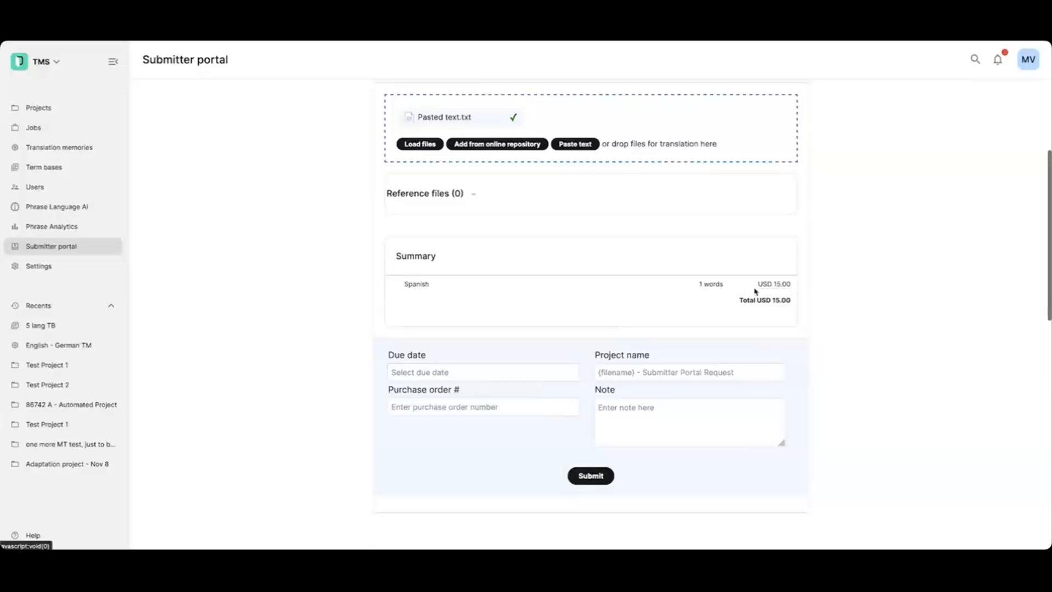
{"action": "scroll", "coordinate": [676, 223], "scroll_direction": "up", "scroll_amount": 3}
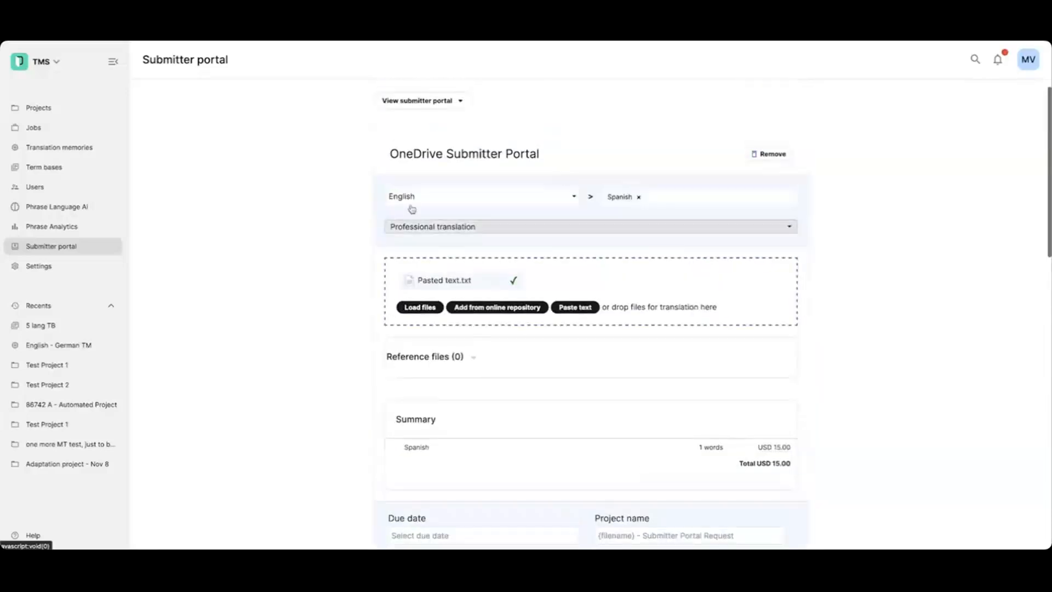
{"action": "scroll", "coordinate": [633, 372], "scroll_direction": "down", "scroll_amount": 3}
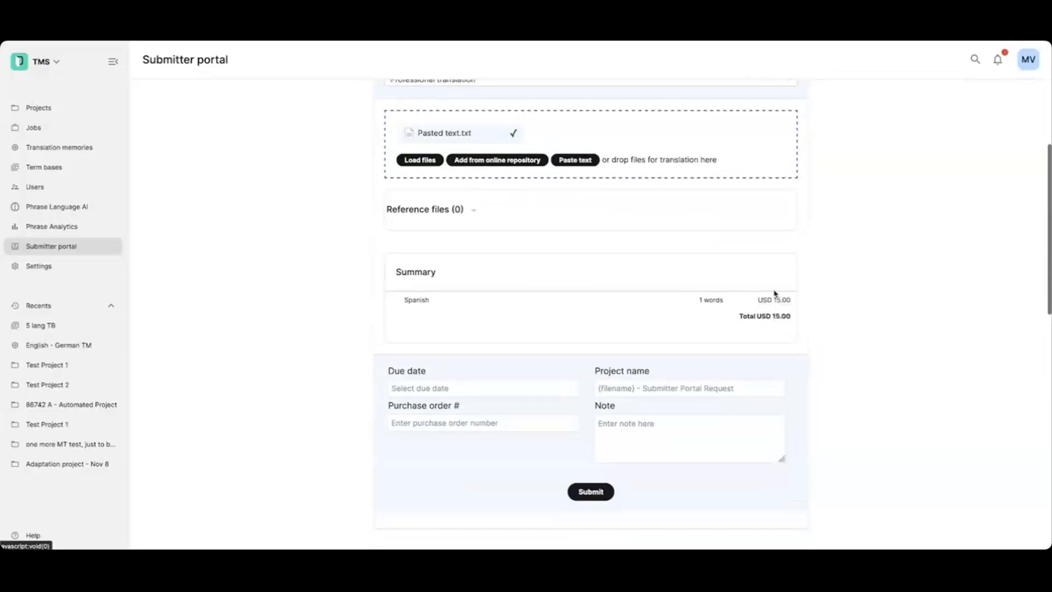
{"action": "scroll", "coordinate": [543, 428], "scroll_direction": "down", "scroll_amount": 1}
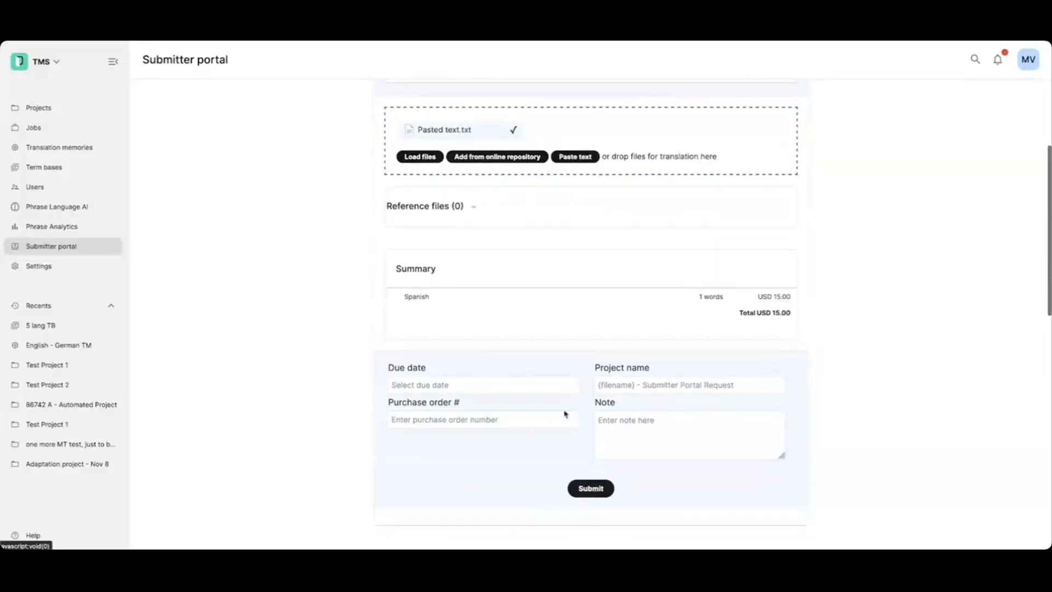
{"action": "left_click", "coordinate": [591, 488]}
{"action": "scroll", "coordinate": [488, 345], "scroll_direction": "down", "scroll_amount": 1}
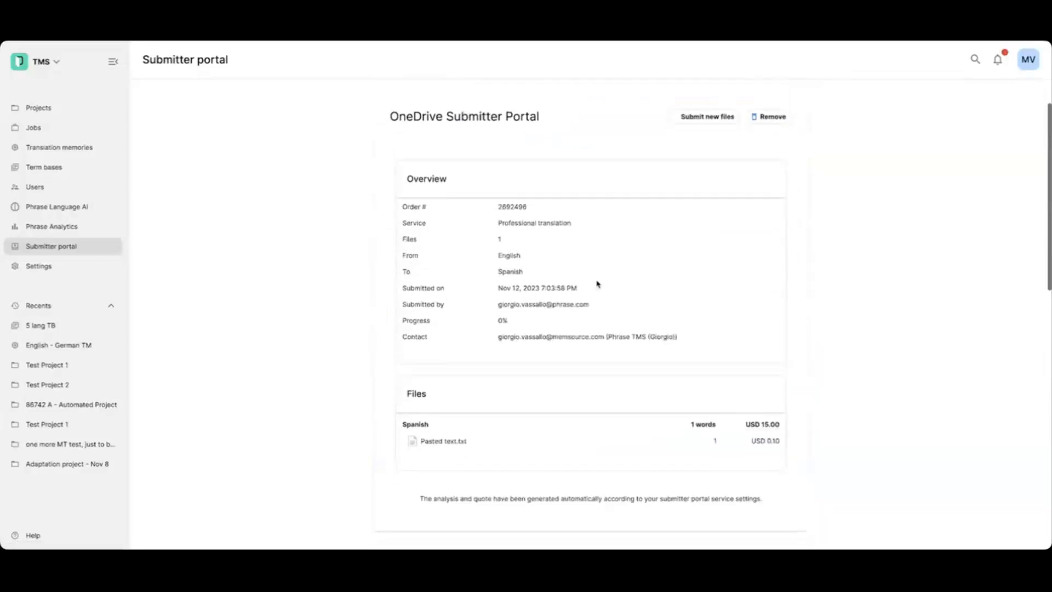
{"action": "scroll", "coordinate": [599, 281], "scroll_direction": "up", "scroll_amount": 1}
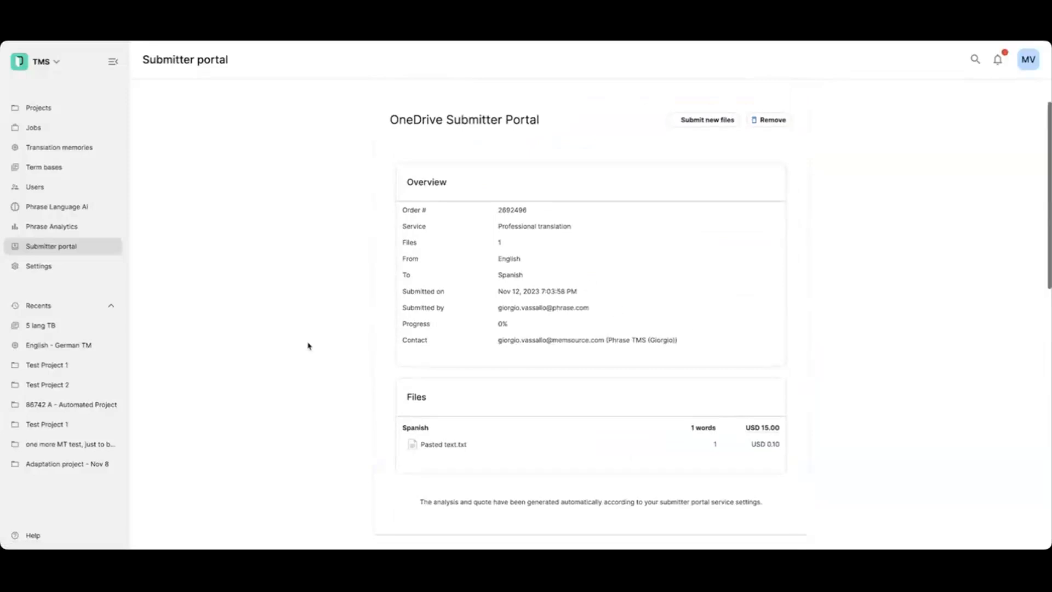
{"action": "scroll", "coordinate": [44, 269], "scroll_direction": "down", "scroll_amount": 1}
Browse the organisation settings page, then return to the Projects list of 702 projects.
{"action": "left_click", "coordinate": [44, 268]}
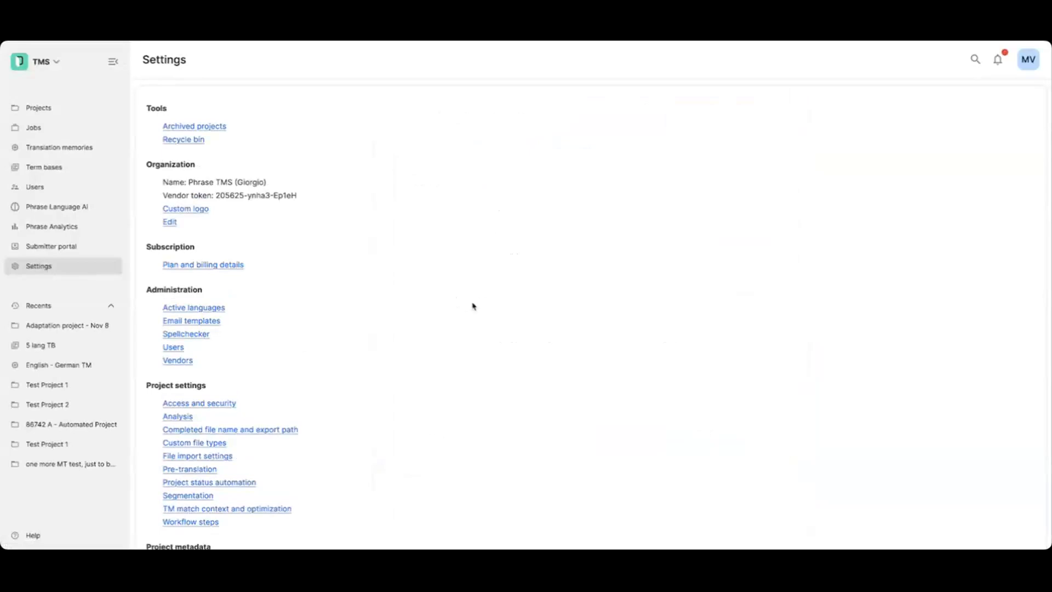
{"action": "scroll", "coordinate": [442, 331], "scroll_direction": "down", "scroll_amount": 10}
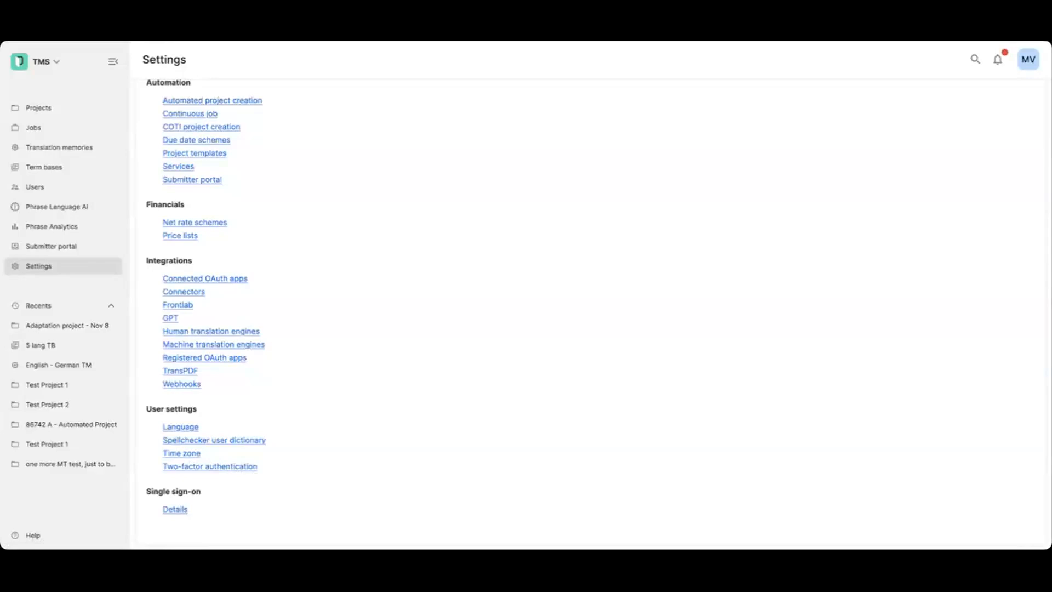
{"action": "left_click", "coordinate": [653, 283]}
{"action": "left_click", "coordinate": [44, 110]}
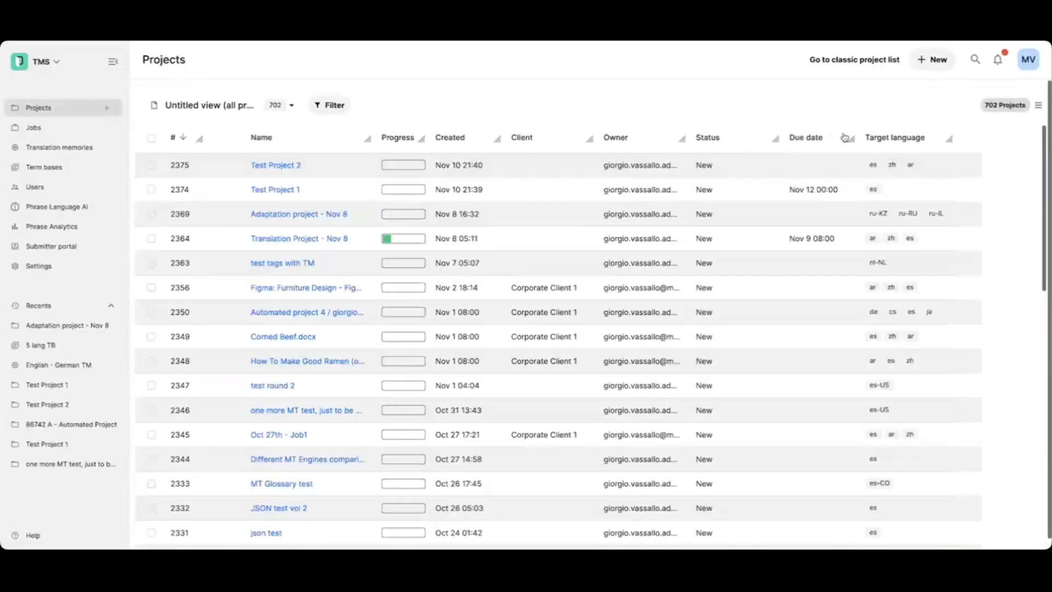
Start a new project named 'Test Project - Nov 14' with English as source language.
{"action": "left_click", "coordinate": [935, 68]}
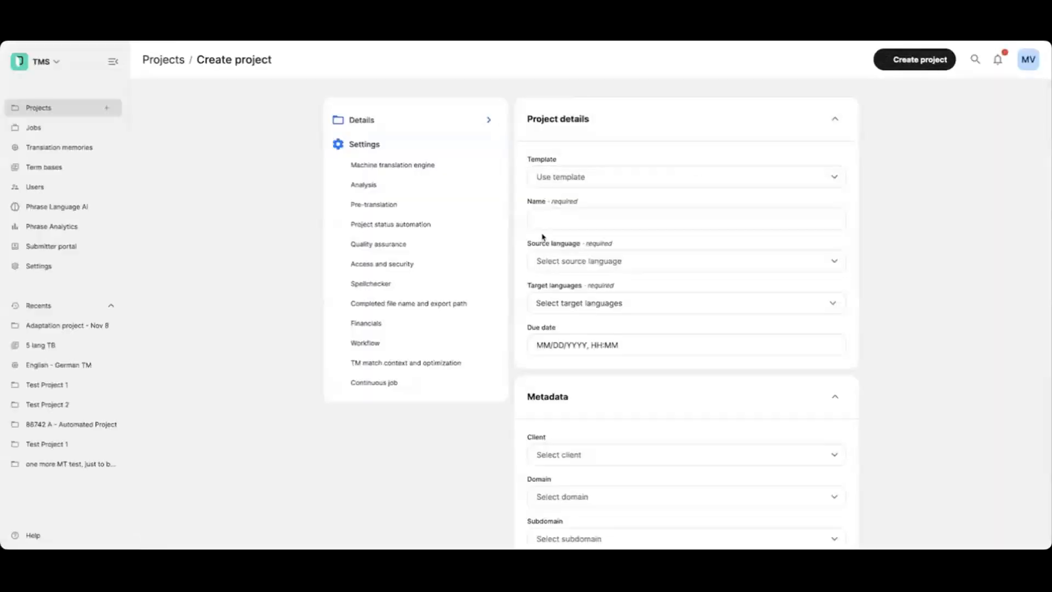
{"action": "left_click", "coordinate": [568, 220]}
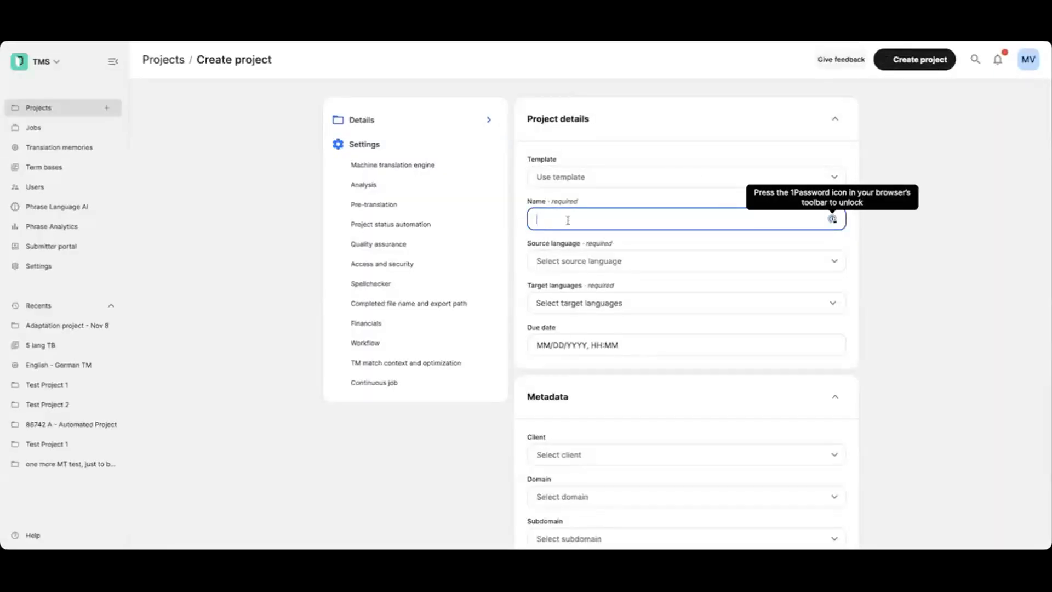
{"action": "type", "text": "Test Project - Nov 14"}
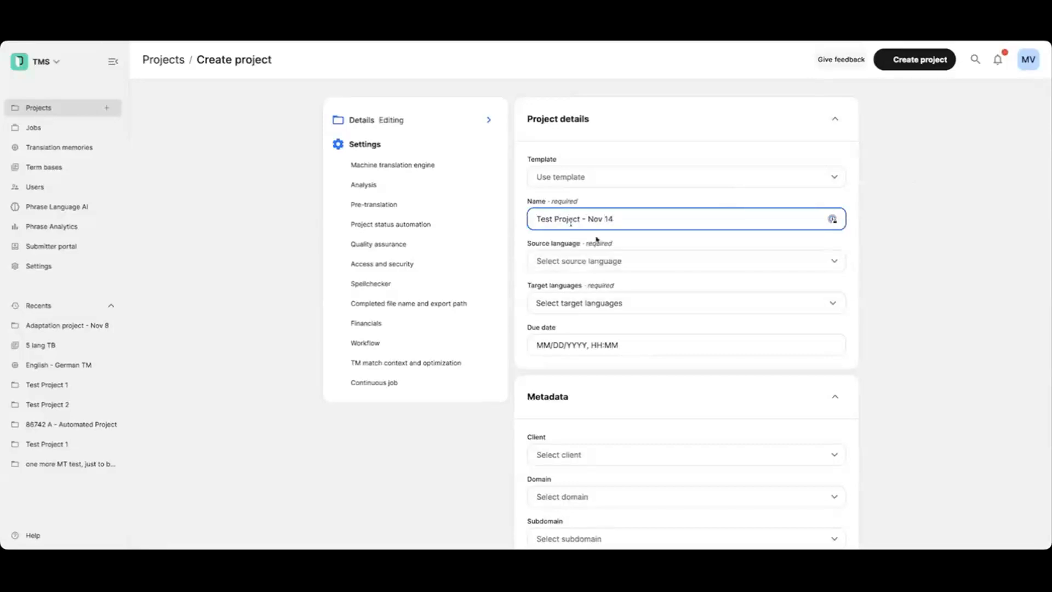
{"action": "left_click", "coordinate": [618, 261]}
{"action": "type", "text": "en"}
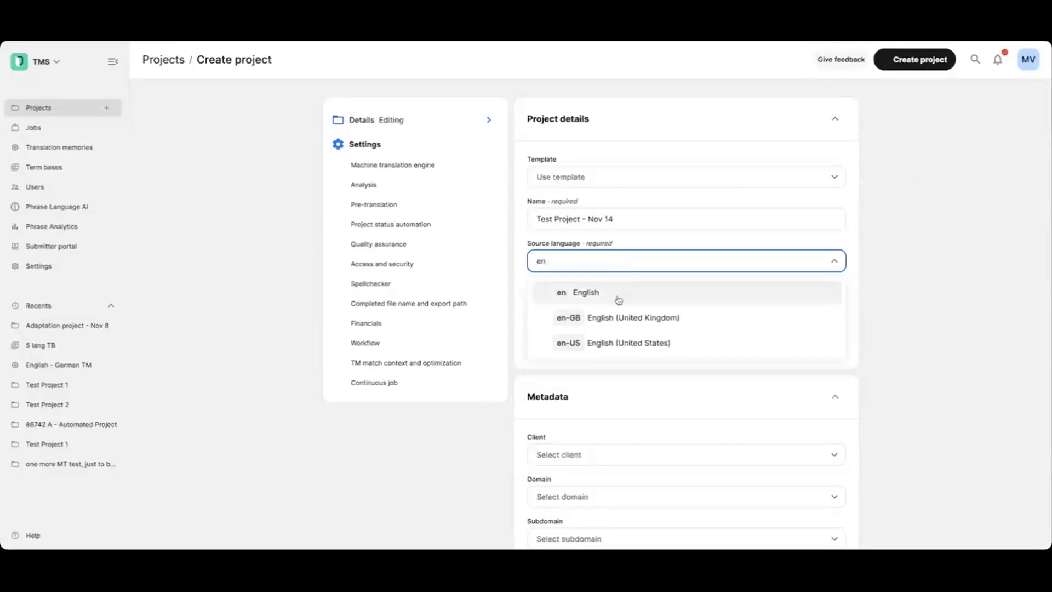
{"action": "left_click", "coordinate": [618, 293]}
Add Spanish, Arabic and Chinese as the project's target languages.
{"action": "left_click", "coordinate": [692, 304]}
{"action": "type", "text": "span"}
{"action": "left_click", "coordinate": [630, 388]}
{"action": "left_click", "coordinate": [634, 335]}
{"action": "type", "text": "ara"}
{"action": "key", "text": "Return"}
{"action": "left_click", "coordinate": [634, 335]}
{"action": "type", "text": "chine"}
{"action": "left_click", "coordinate": [603, 390]}
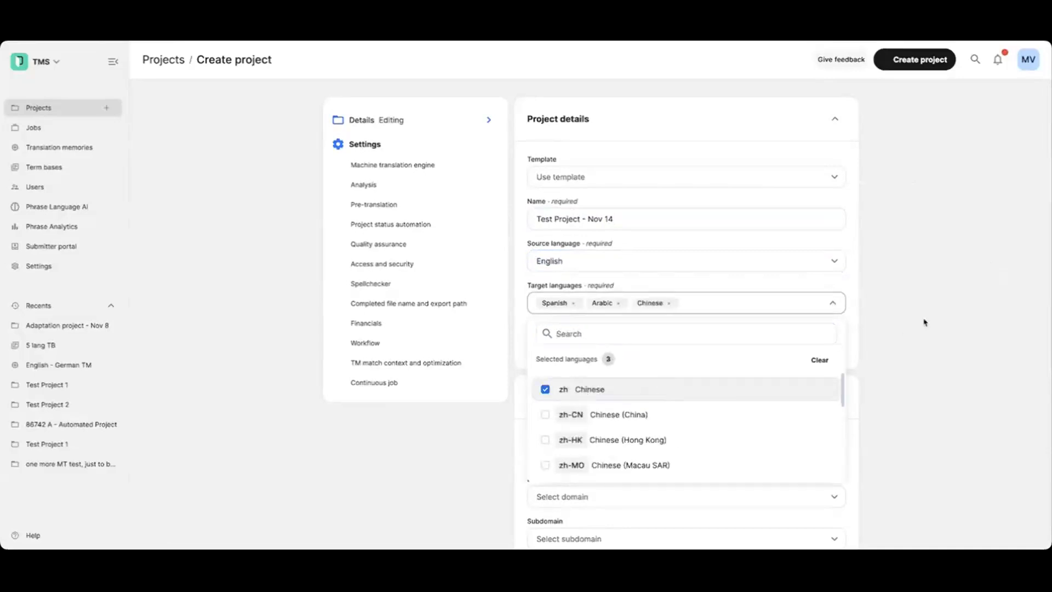
{"action": "left_click", "coordinate": [923, 321]}
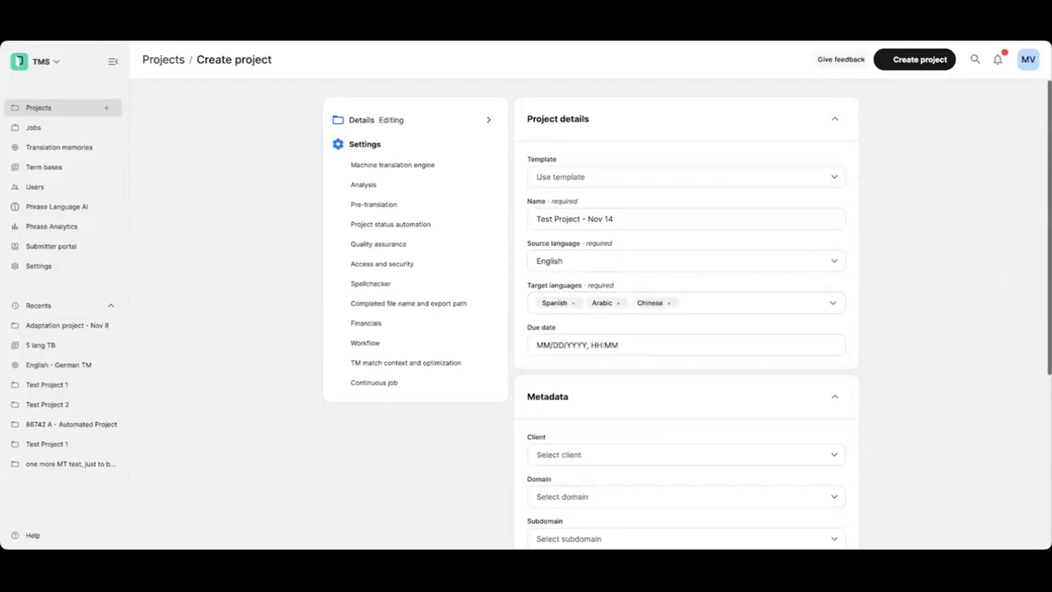
Set the project domain to Domain 4.
{"action": "scroll", "coordinate": [910, 301], "scroll_direction": "down", "scroll_amount": 1}
{"action": "scroll", "coordinate": [908, 303], "scroll_direction": "down", "scroll_amount": 5}
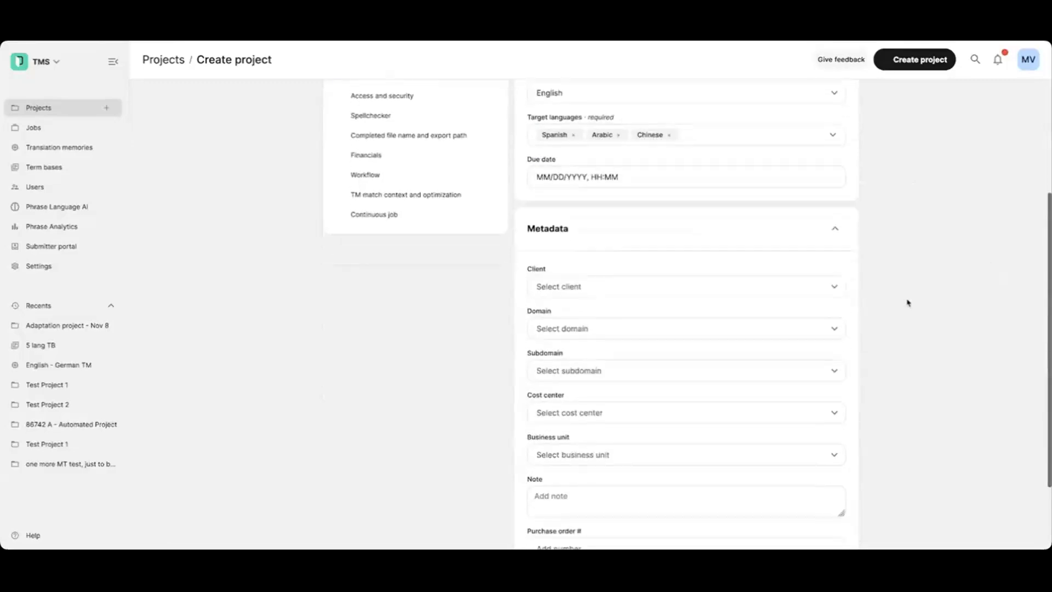
{"action": "left_click", "coordinate": [606, 264]}
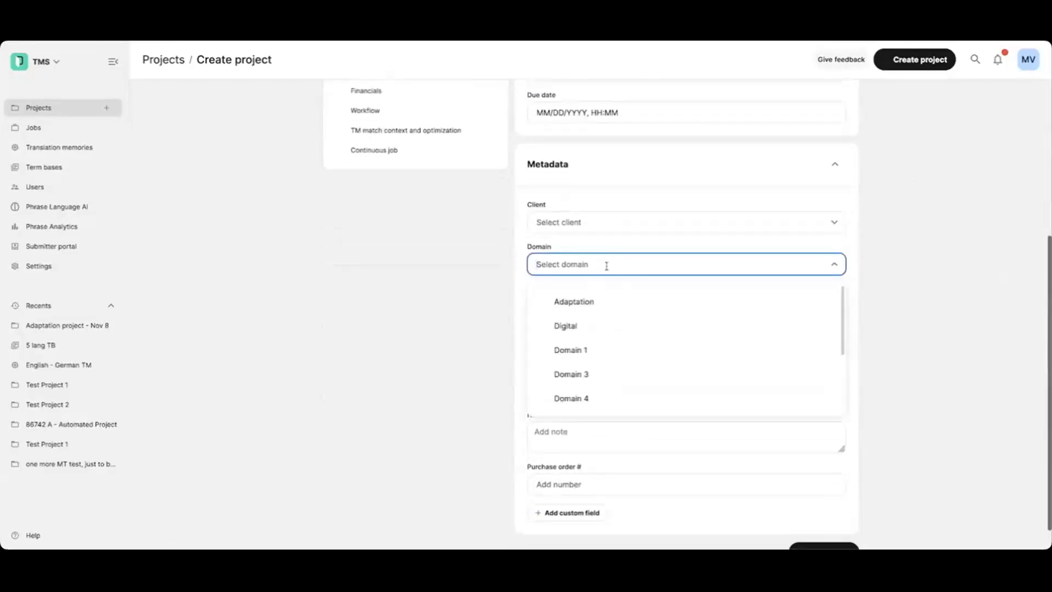
{"action": "left_click", "coordinate": [573, 399]}
Add the project note 'Hello, please keep this in mind.'.
{"action": "scroll", "coordinate": [433, 328], "scroll_direction": "down", "scroll_amount": 1}
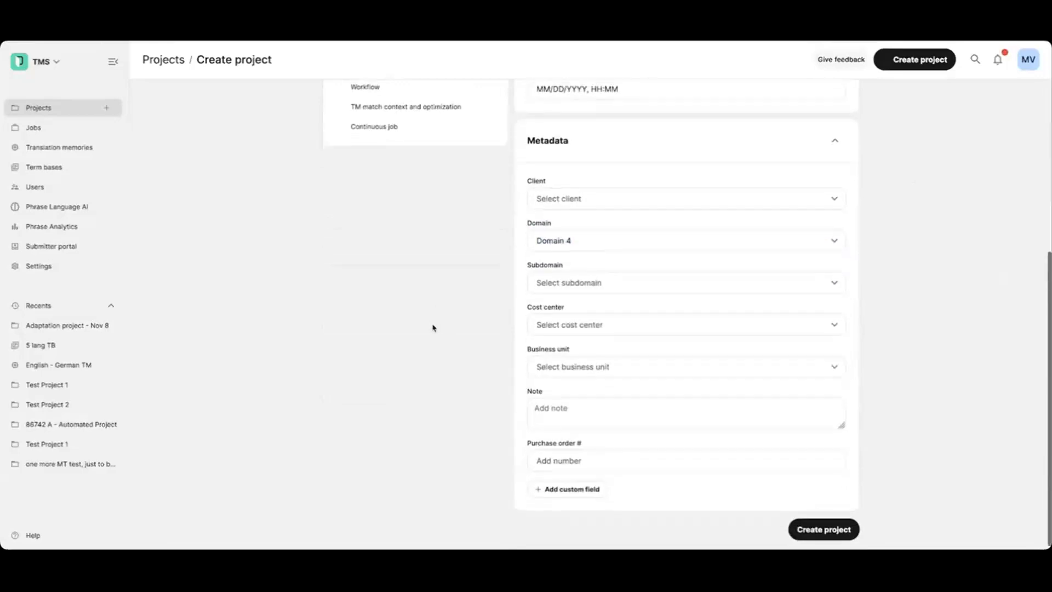
{"action": "left_click", "coordinate": [567, 443]}
{"action": "type", "text": "Hello, pleaes"}
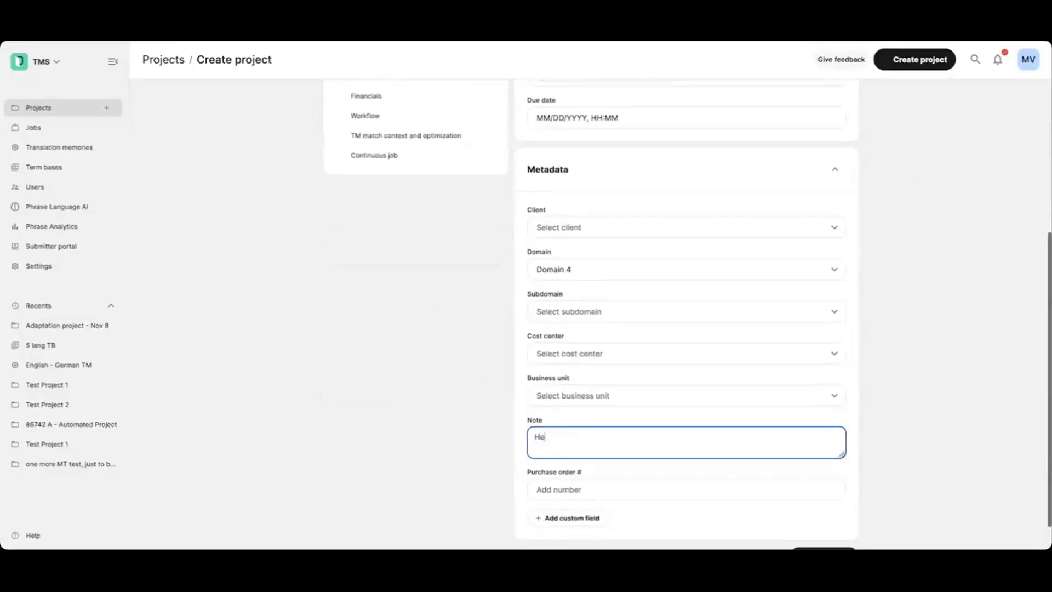
{"action": "key", "text": "BackSpace"}
{"action": "key", "text": "BackSpace"}
{"action": "type", "text": "se keep this in mind."}
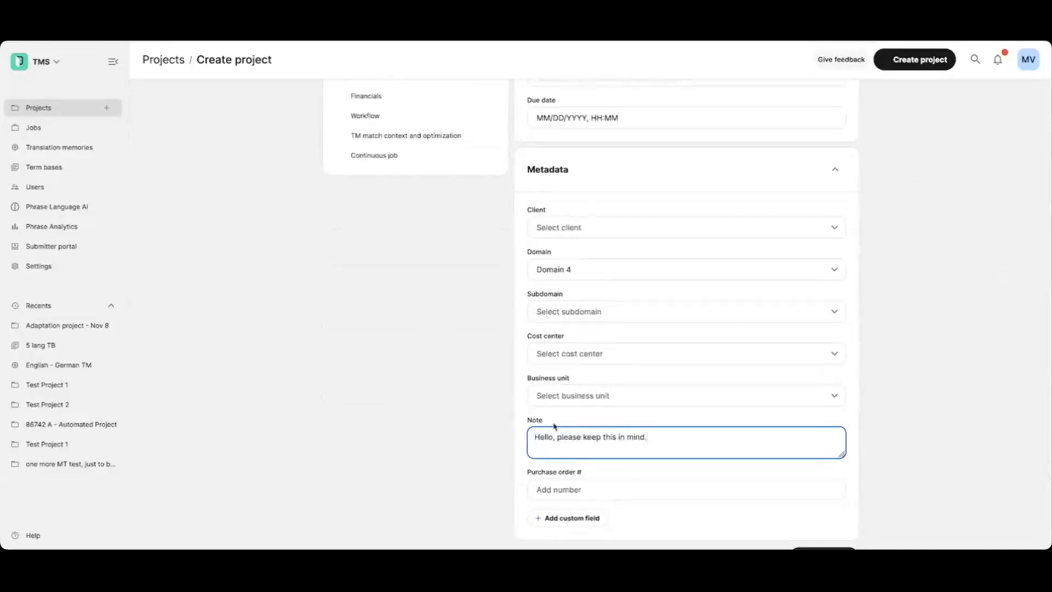
{"action": "scroll", "coordinate": [553, 422], "scroll_direction": "up", "scroll_amount": 5}
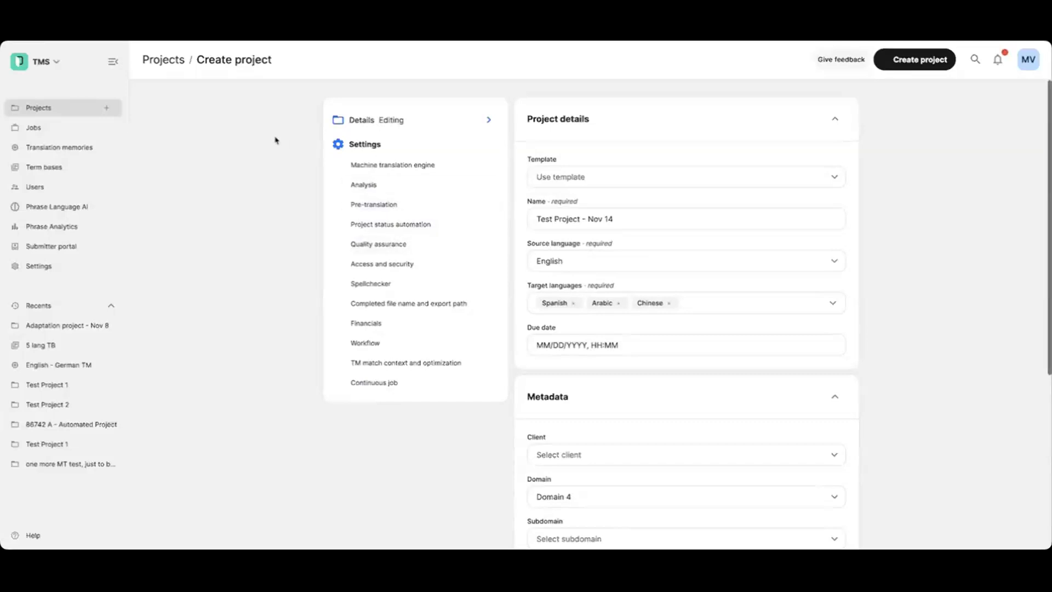
Review the MT engine options but keep Phrase Language AI for all target languages.
{"action": "left_click", "coordinate": [398, 166]}
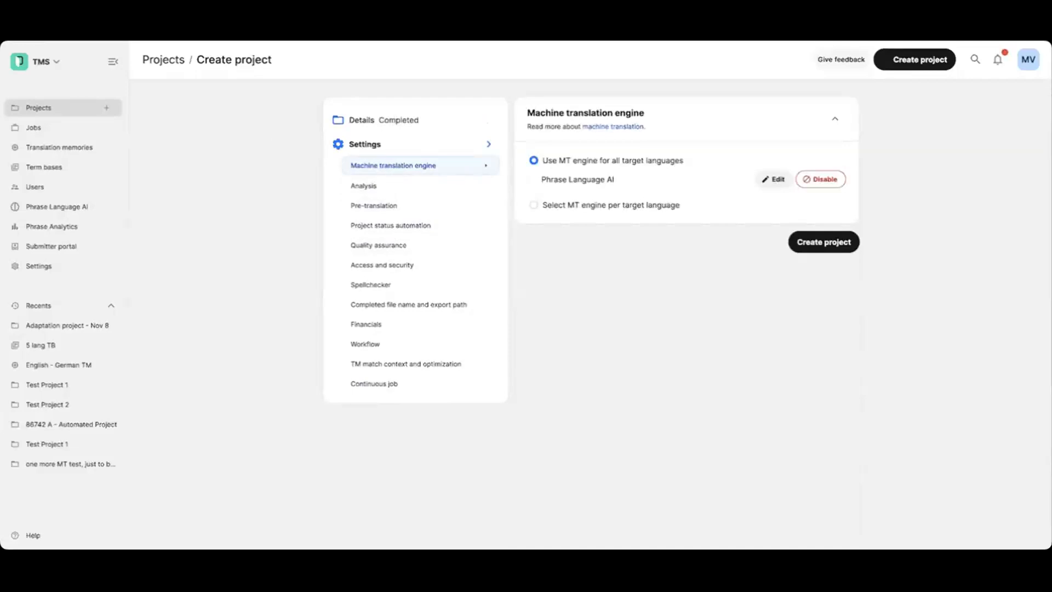
{"action": "left_click", "coordinate": [772, 178]}
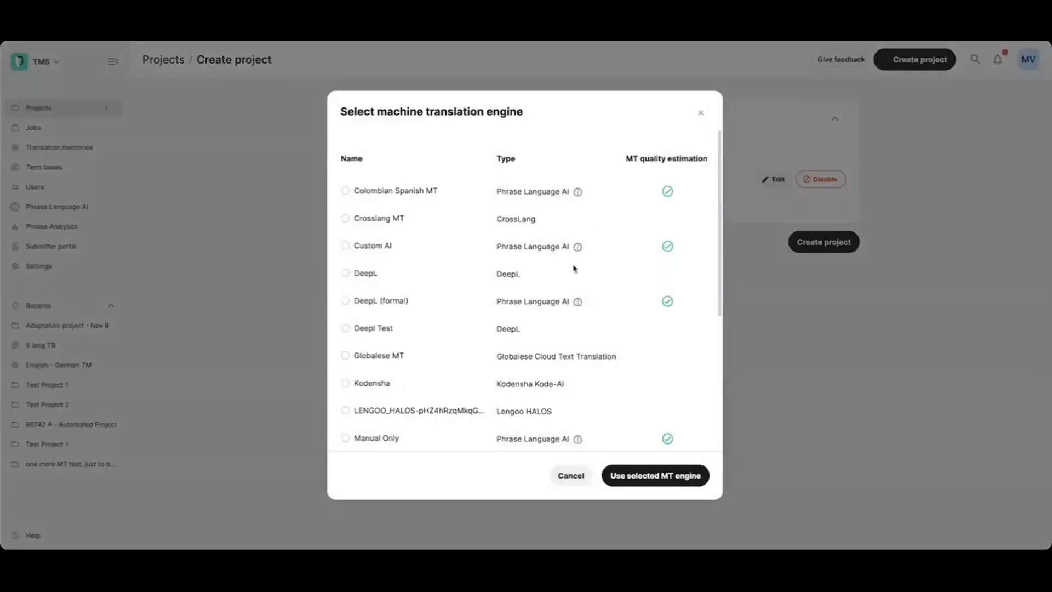
{"action": "left_click", "coordinate": [701, 113]}
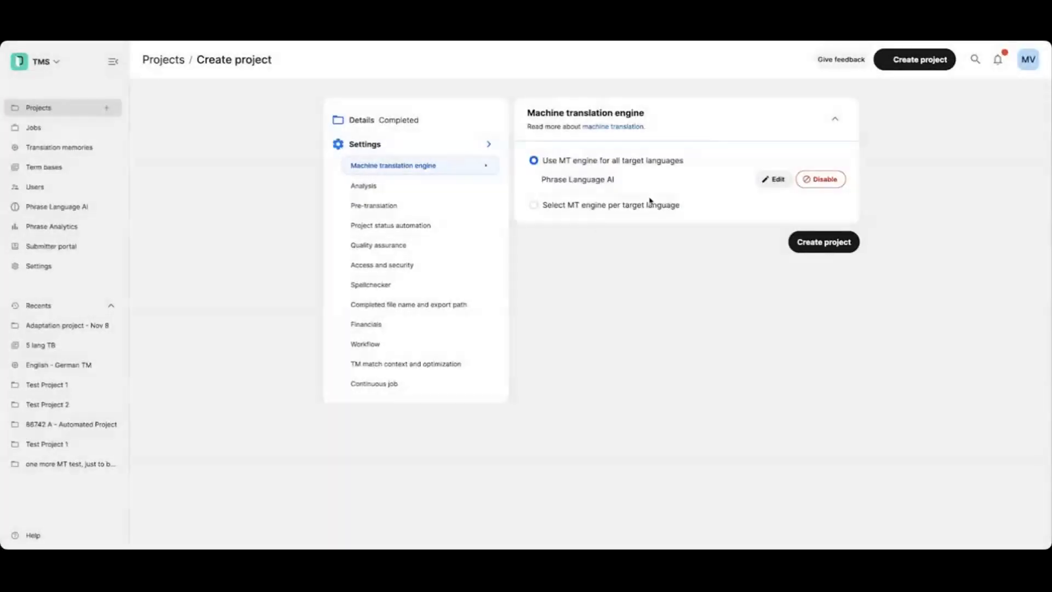
{"action": "left_click", "coordinate": [533, 205]}
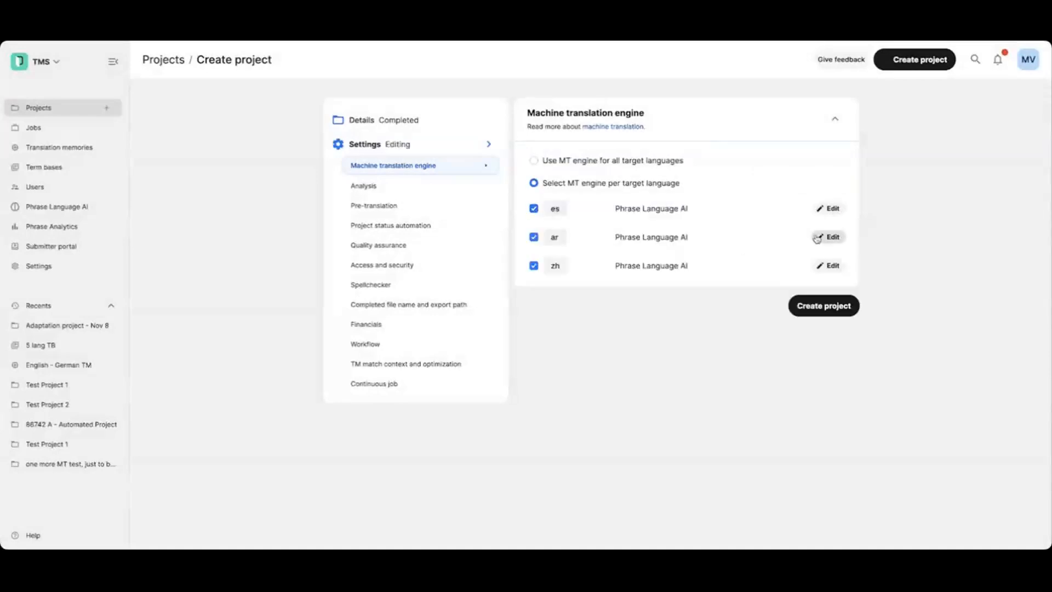
{"action": "left_click", "coordinate": [834, 213]}
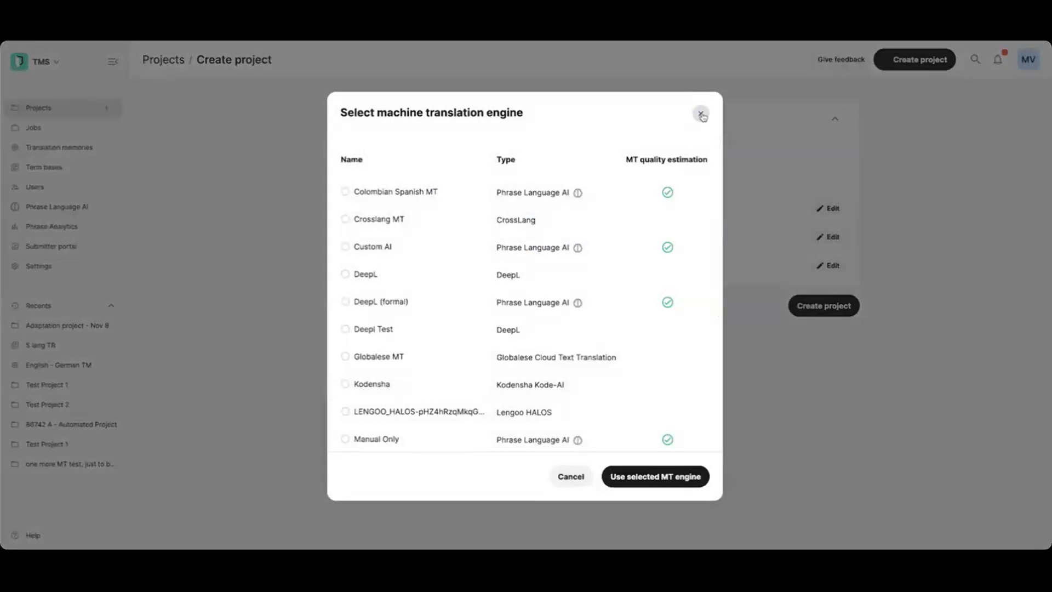
{"action": "left_click", "coordinate": [701, 113]}
{"action": "left_click", "coordinate": [534, 161]}
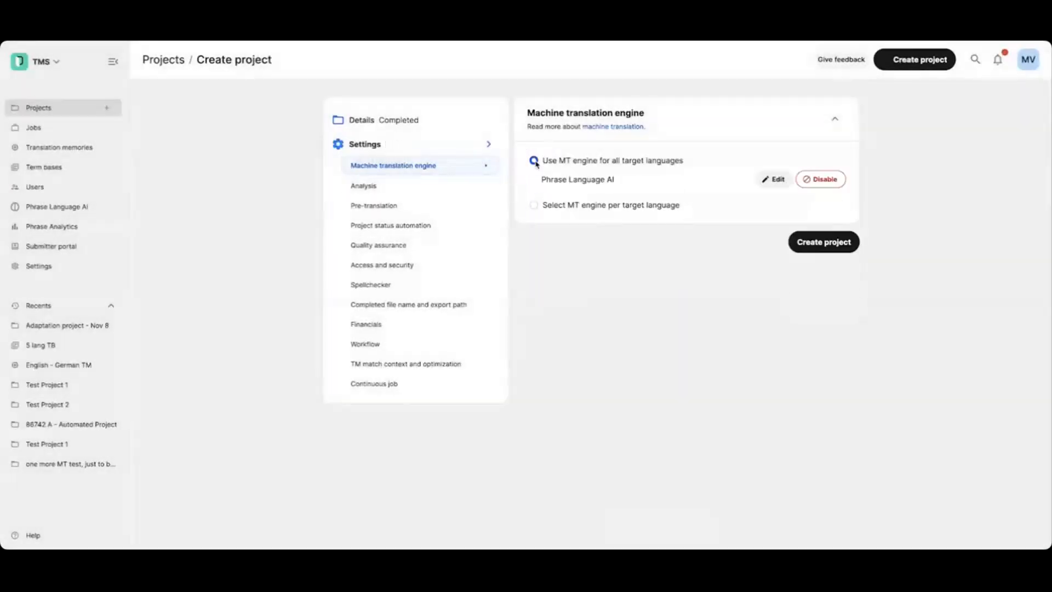
{"action": "left_click", "coordinate": [425, 192]}
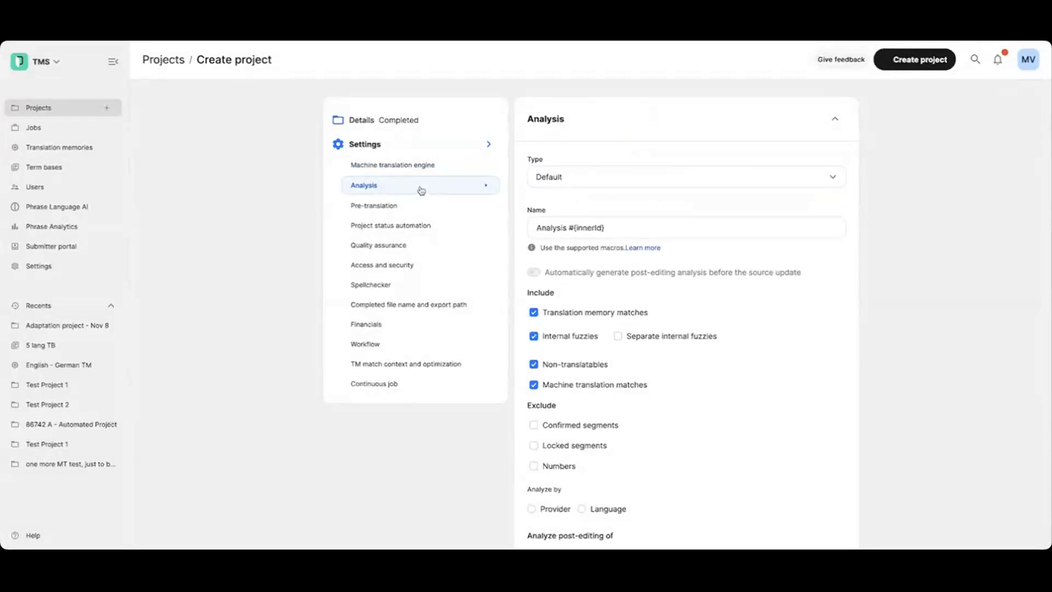
Review the pre-translation options with the 70% TM threshold, then go to Quality assurance settings.
{"action": "left_click", "coordinate": [413, 211]}
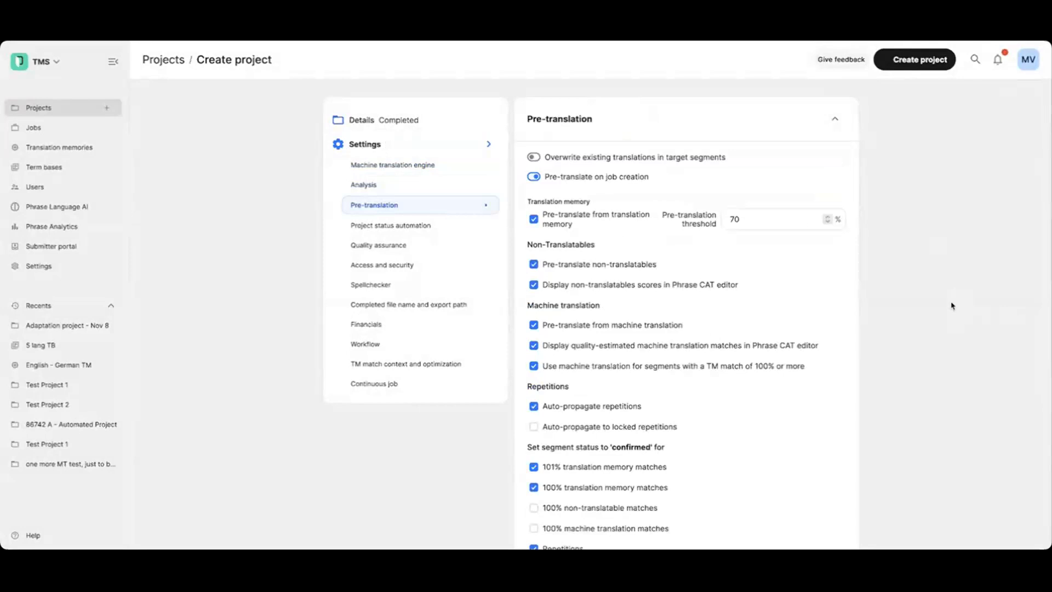
{"action": "scroll", "coordinate": [951, 306], "scroll_direction": "down", "scroll_amount": 1}
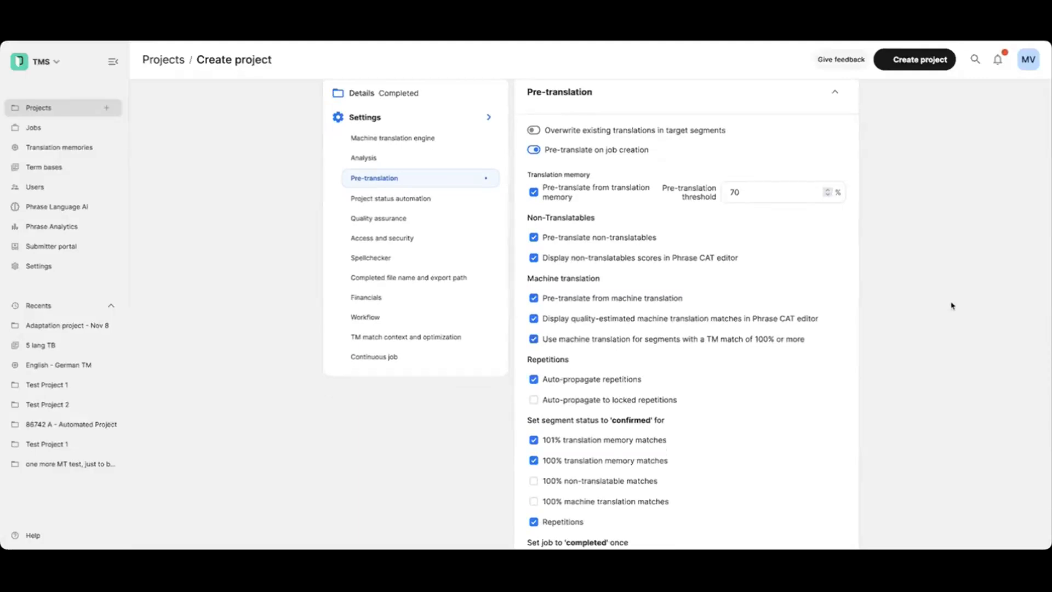
{"action": "scroll", "coordinate": [948, 305], "scroll_direction": "down", "scroll_amount": 1}
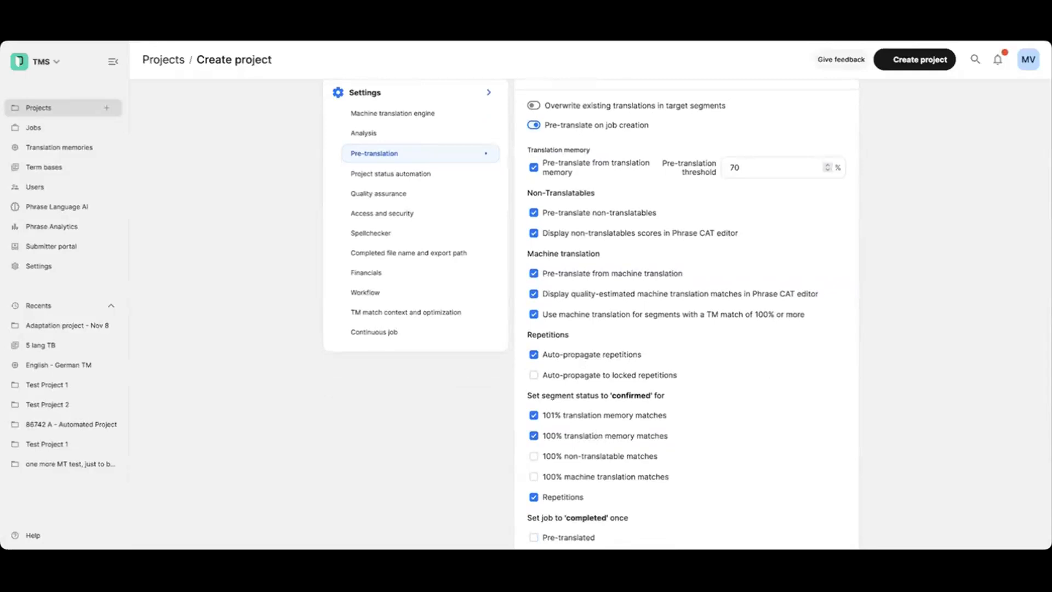
{"action": "left_click", "coordinate": [418, 198]}
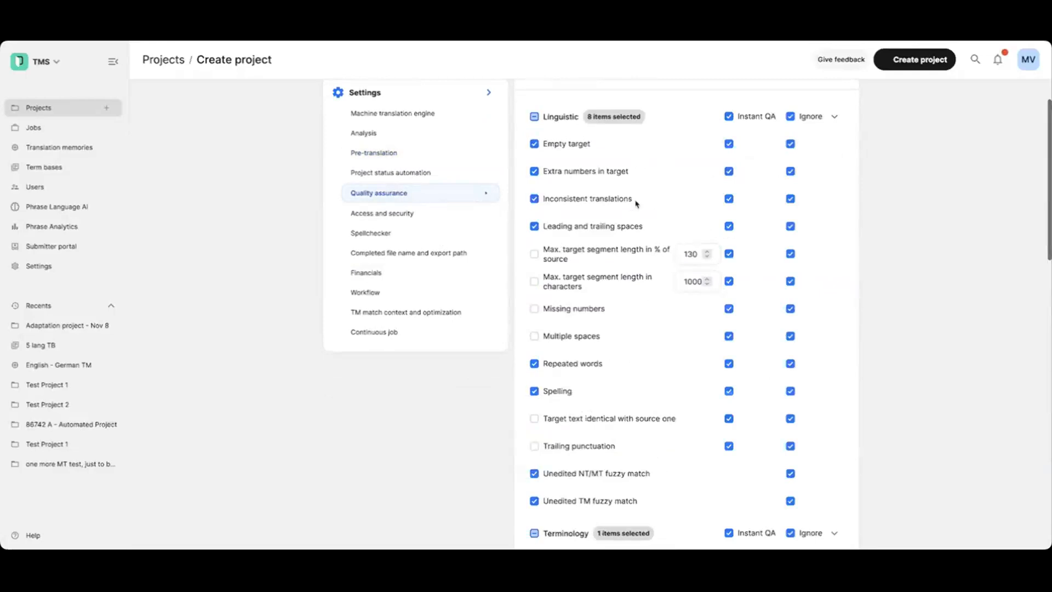
Enable the 'Max. target segment length in % of source' QA check at 130%.
{"action": "scroll", "coordinate": [636, 205], "scroll_direction": "up", "scroll_amount": 1}
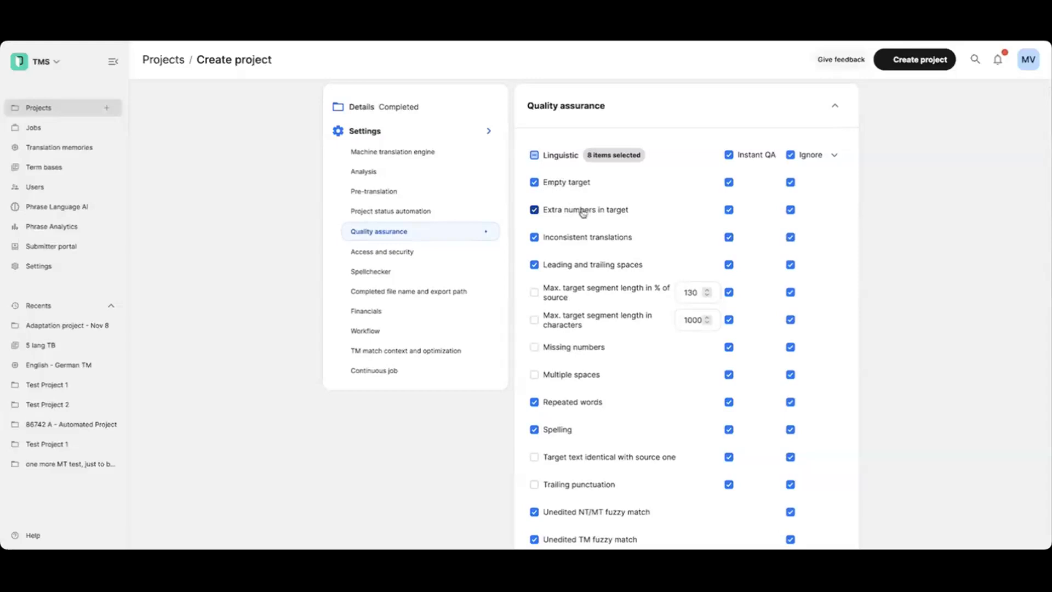
{"action": "scroll", "coordinate": [568, 359], "scroll_direction": "up", "scroll_amount": 1}
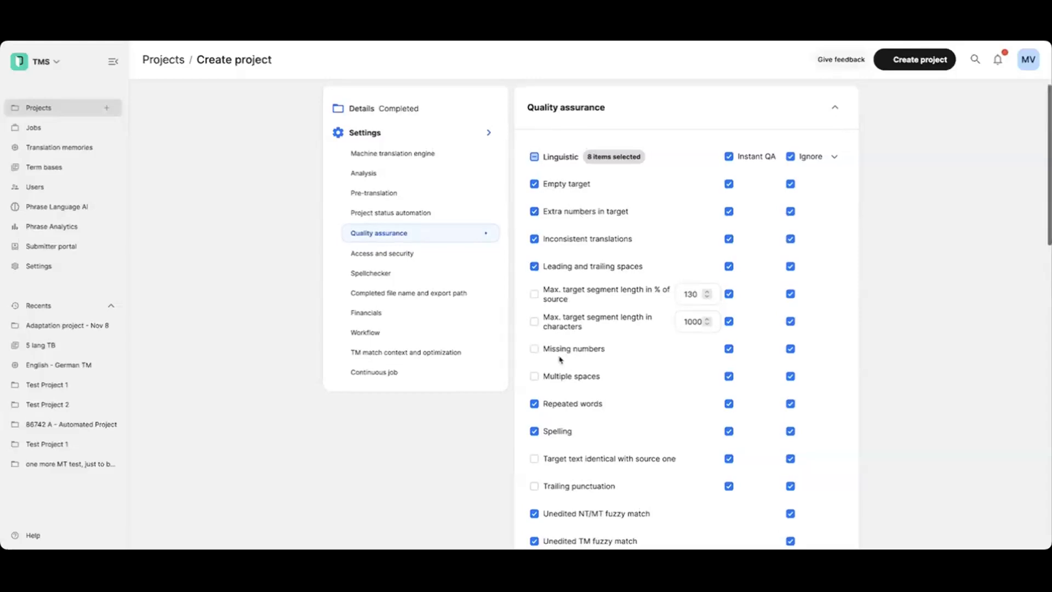
{"action": "left_click", "coordinate": [575, 290]}
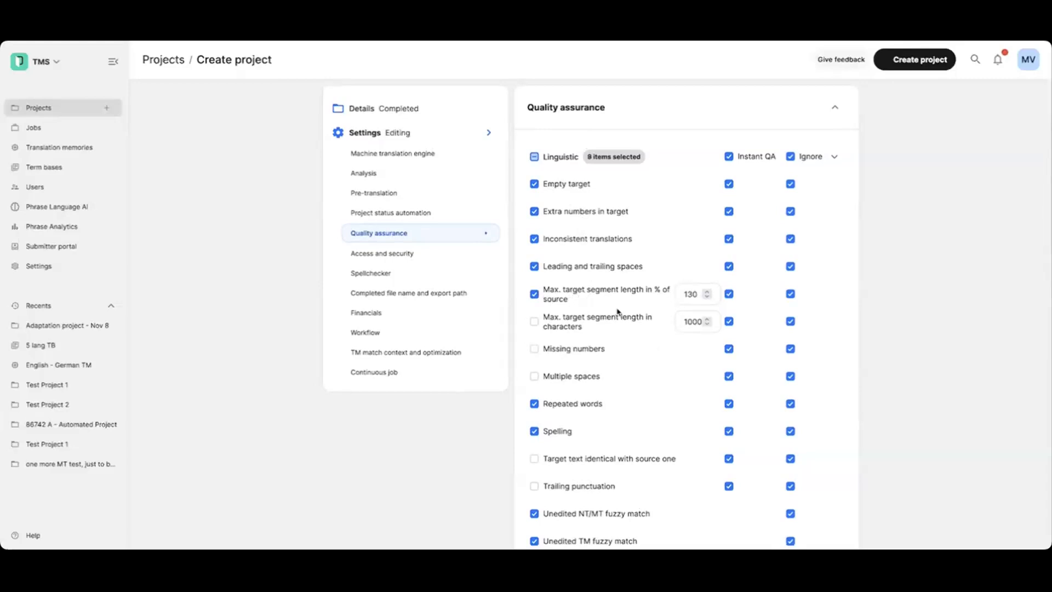
{"action": "left_click", "coordinate": [681, 296]}
{"action": "scroll", "coordinate": [725, 297], "scroll_direction": "down", "scroll_amount": 5}
{"action": "scroll", "coordinate": [725, 296], "scroll_direction": "down", "scroll_amount": 8}
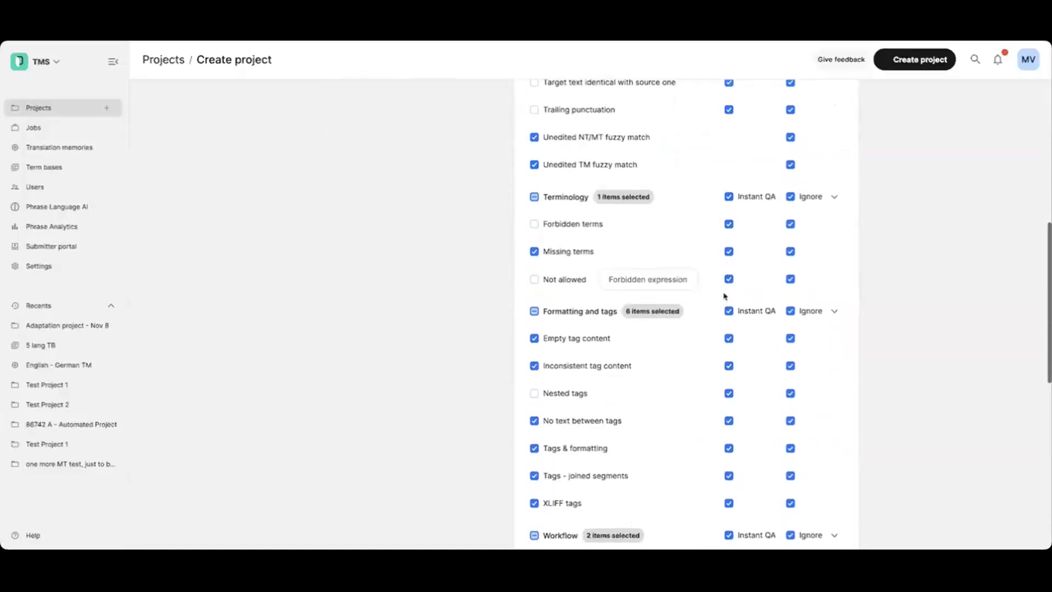
{"action": "left_click", "coordinate": [626, 324]}
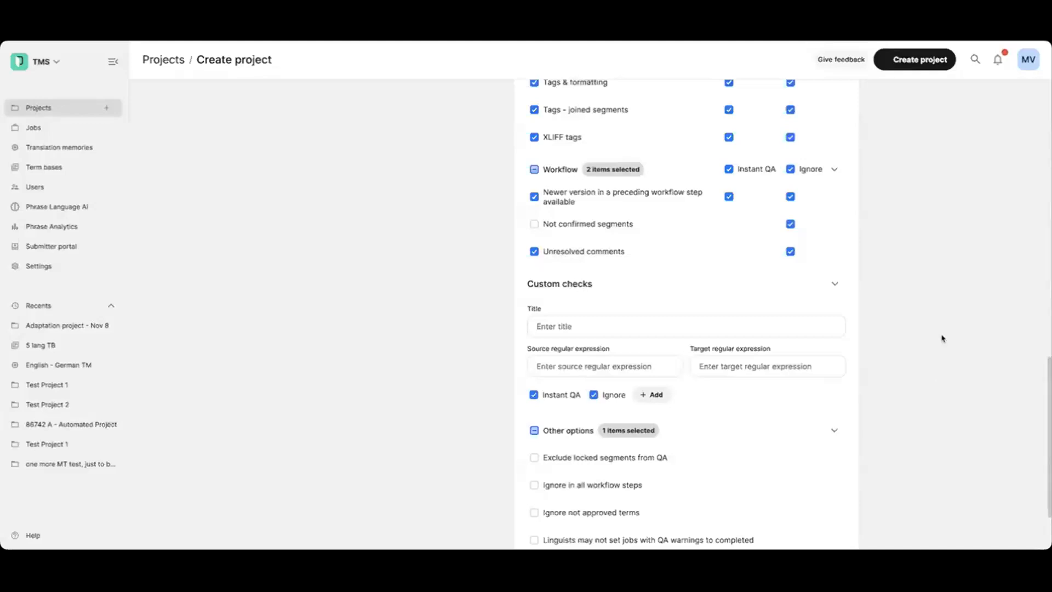
{"action": "scroll", "coordinate": [255, 275], "scroll_direction": "up", "scroll_amount": 3}
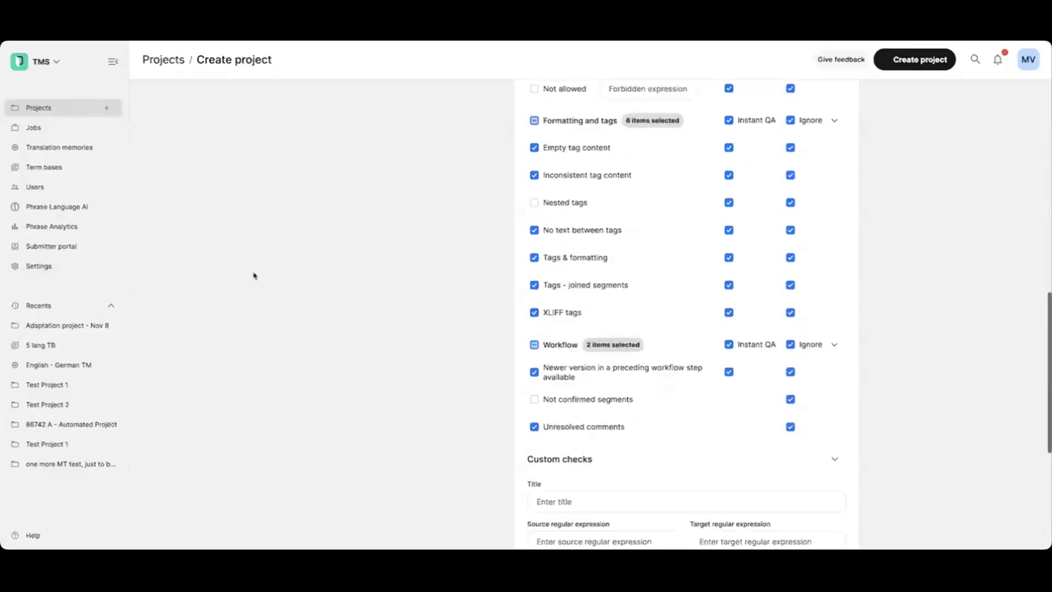
{"action": "scroll", "coordinate": [255, 276], "scroll_direction": "up", "scroll_amount": 10}
Look through the Access and security options, then move on to the Spellchecker settings.
{"action": "left_click", "coordinate": [402, 267]}
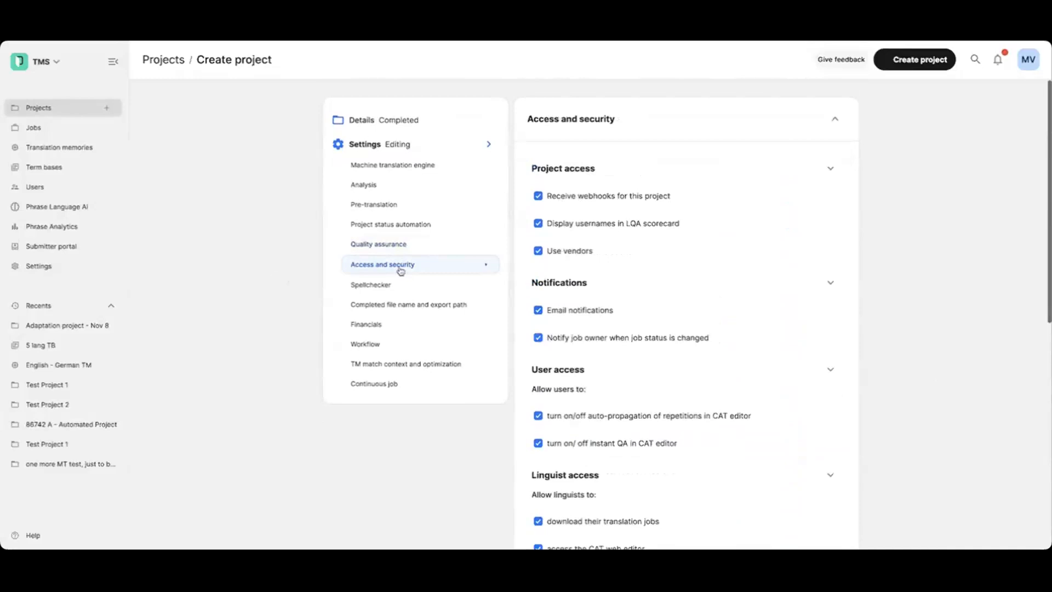
{"action": "scroll", "coordinate": [775, 336], "scroll_direction": "down", "scroll_amount": 4}
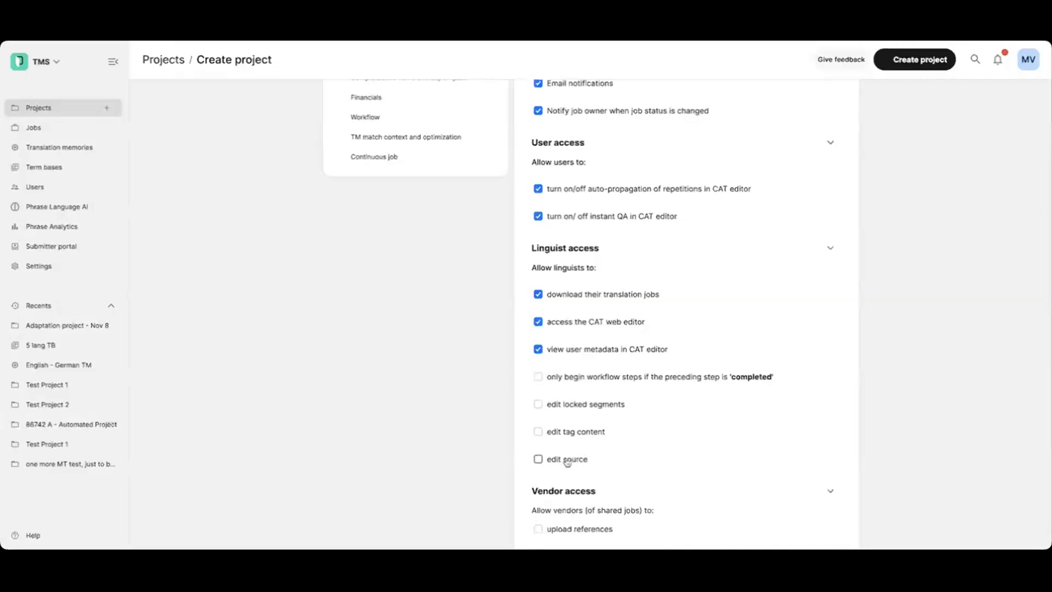
{"action": "scroll", "coordinate": [392, 364], "scroll_direction": "up", "scroll_amount": 5}
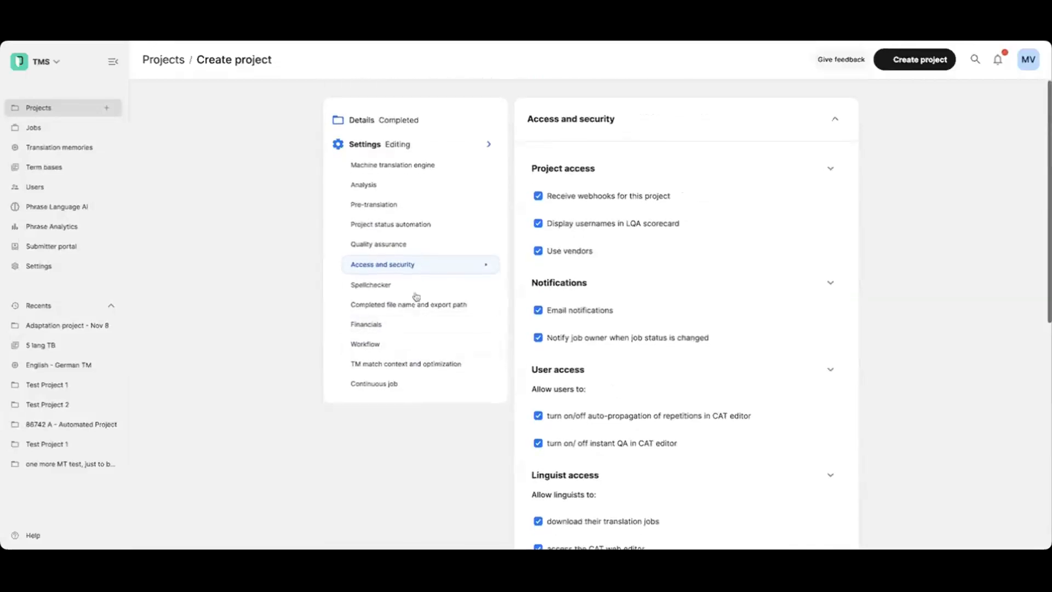
{"action": "left_click", "coordinate": [419, 289]}
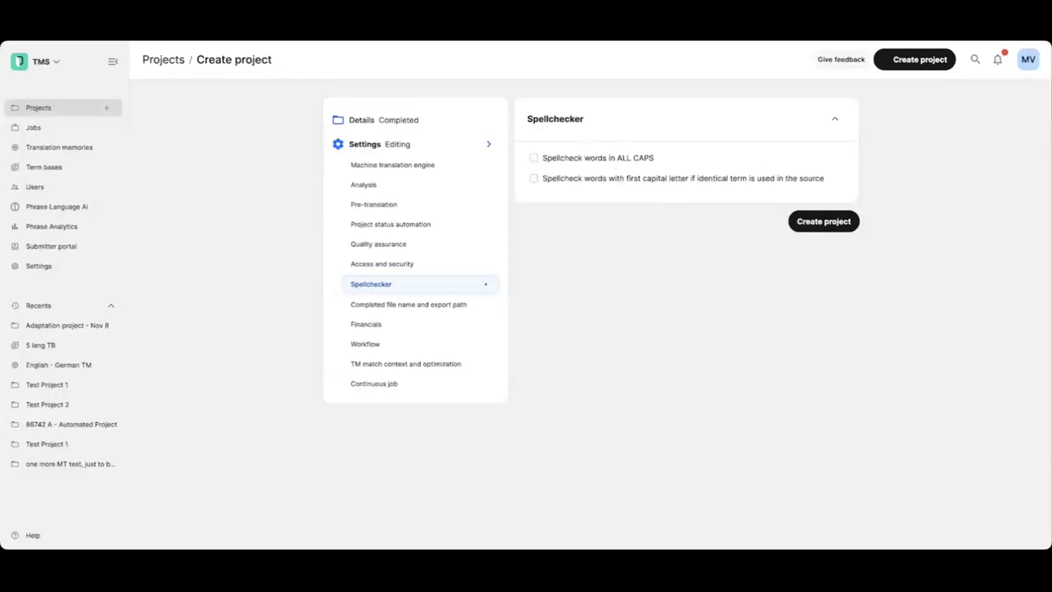
Check Financials with the Default price list (USD), then show the Workflow step options.
{"action": "left_click", "coordinate": [407, 324]}
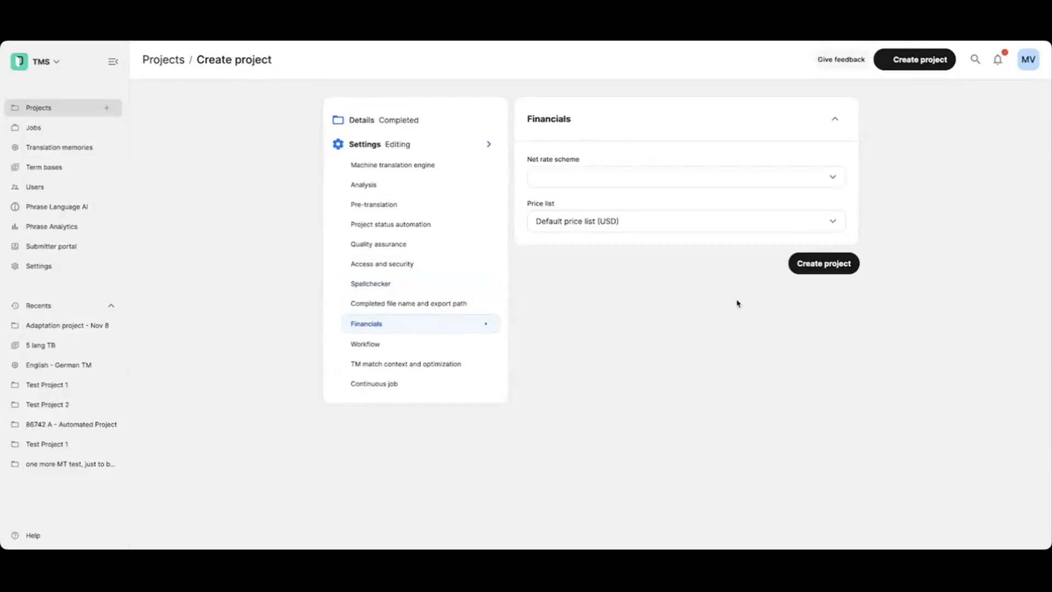
{"action": "left_click", "coordinate": [387, 345]}
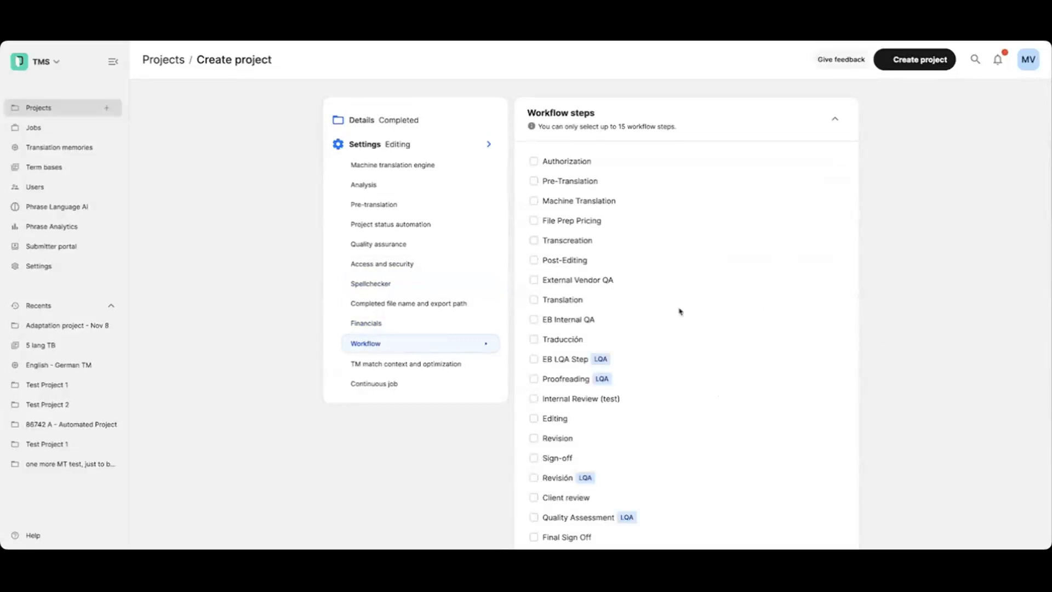
Add Translation and Quality Assessment as the project's workflow steps.
{"action": "left_click", "coordinate": [569, 300]}
{"action": "scroll", "coordinate": [599, 406], "scroll_direction": "down", "scroll_amount": 2}
{"action": "left_click", "coordinate": [579, 442]}
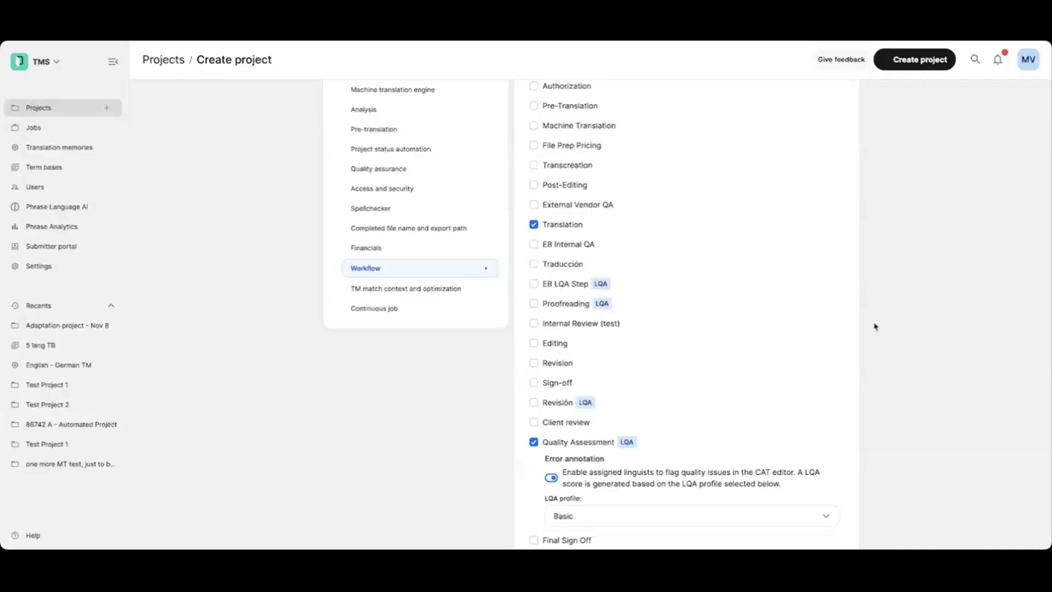
{"action": "scroll", "coordinate": [877, 326], "scroll_direction": "down", "scroll_amount": 2}
{"action": "scroll", "coordinate": [879, 325], "scroll_direction": "down", "scroll_amount": 2}
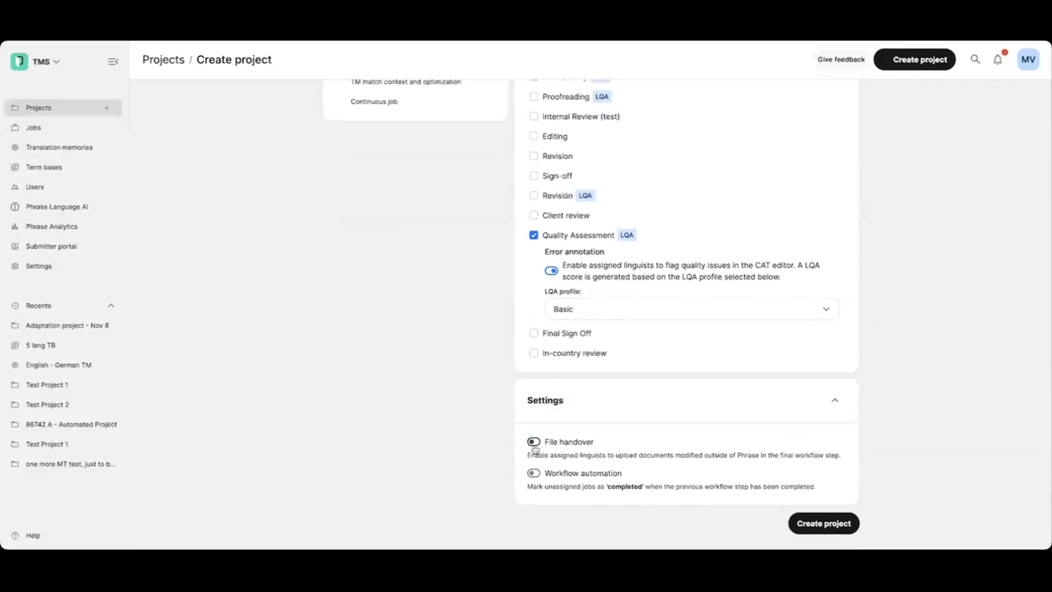
Leave file handover off and create the project with Basic LQA error annotation.
{"action": "left_click", "coordinate": [534, 446]}
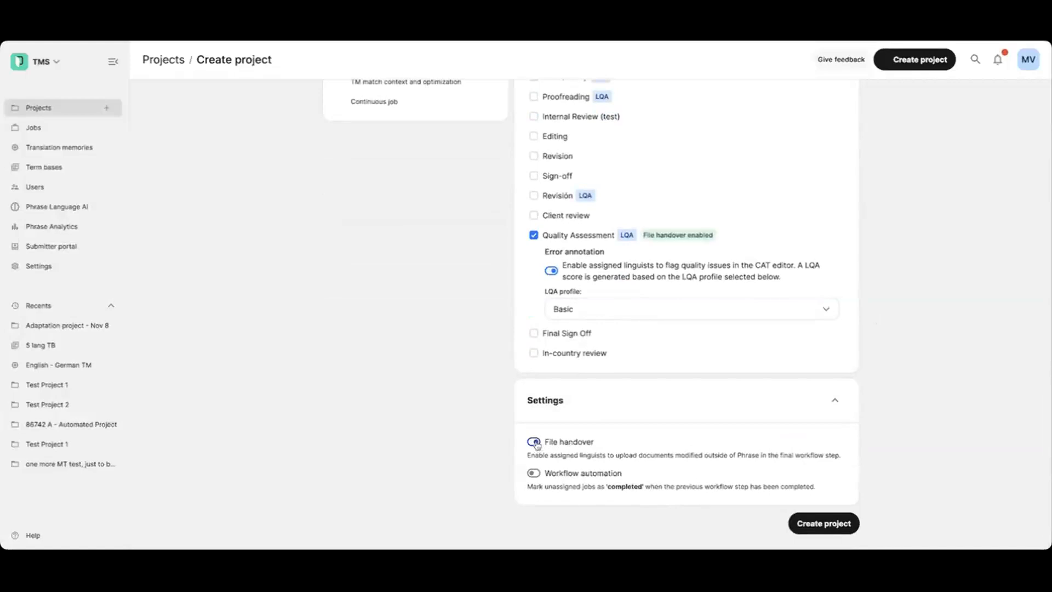
{"action": "left_click", "coordinate": [537, 445]}
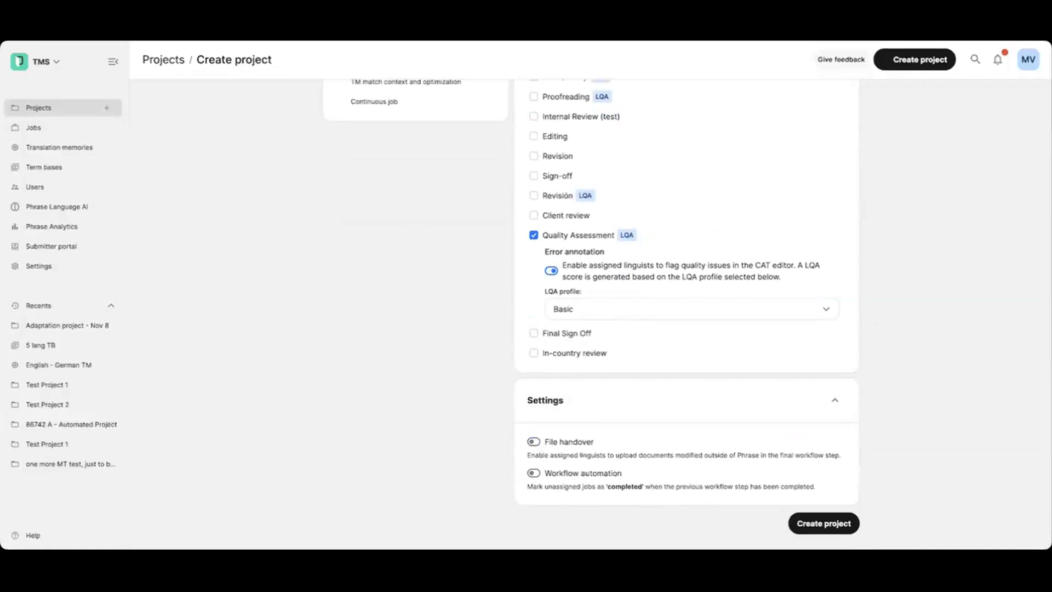
{"action": "left_click", "coordinate": [822, 524]}
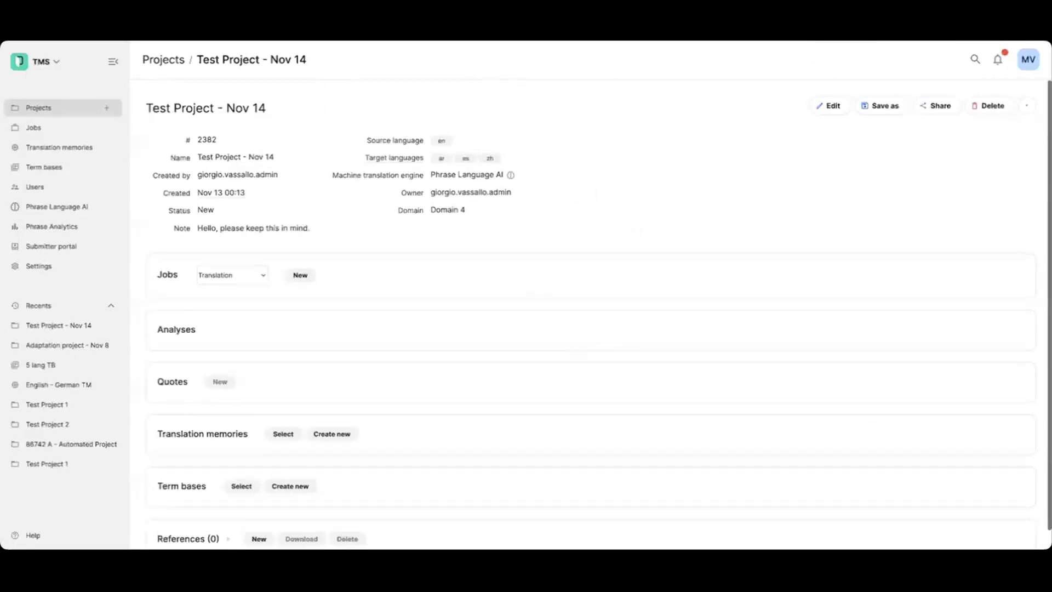
Start selecting translation memories for Test Project - Nov 14.
{"action": "scroll", "coordinate": [329, 392], "scroll_direction": "down", "scroll_amount": 1}
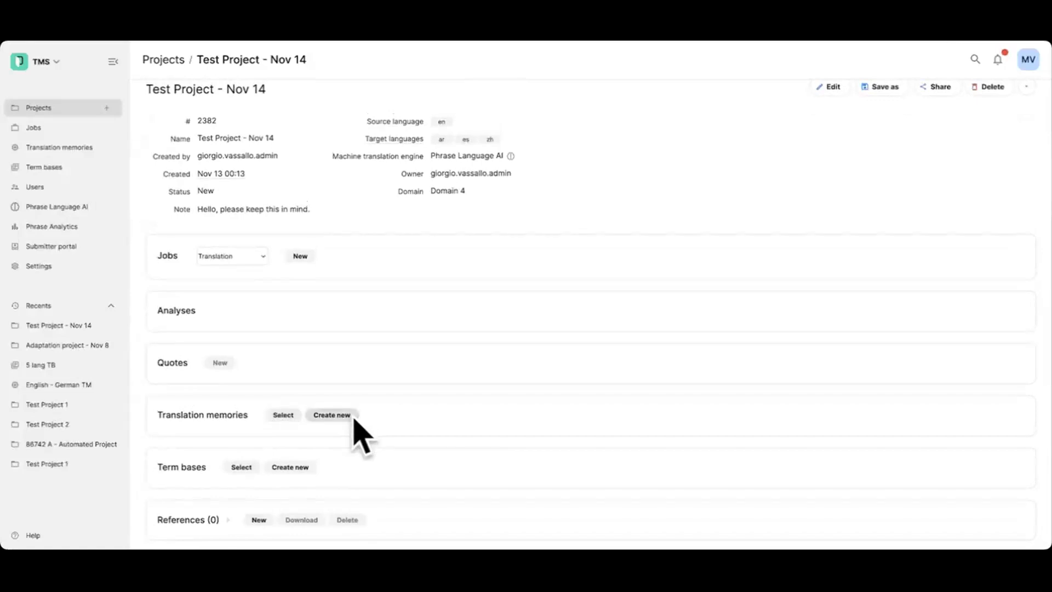
{"action": "left_click", "coordinate": [285, 419]}
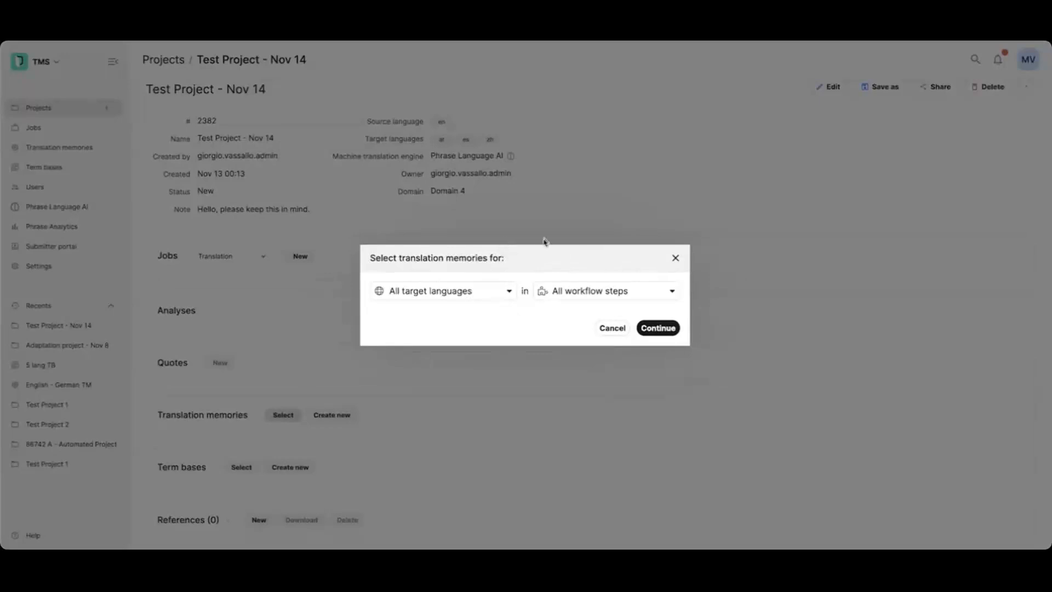
Keep all target languages and all workflow steps as the TM scope and continue.
{"action": "left_click", "coordinate": [492, 291]}
{"action": "left_click", "coordinate": [551, 293]}
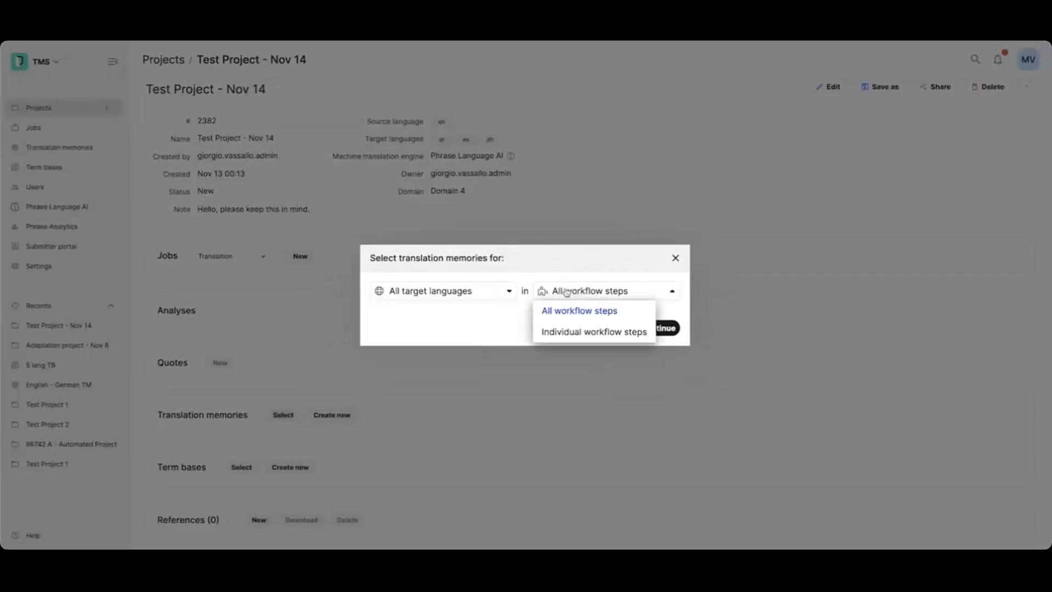
{"action": "left_click", "coordinate": [557, 291]}
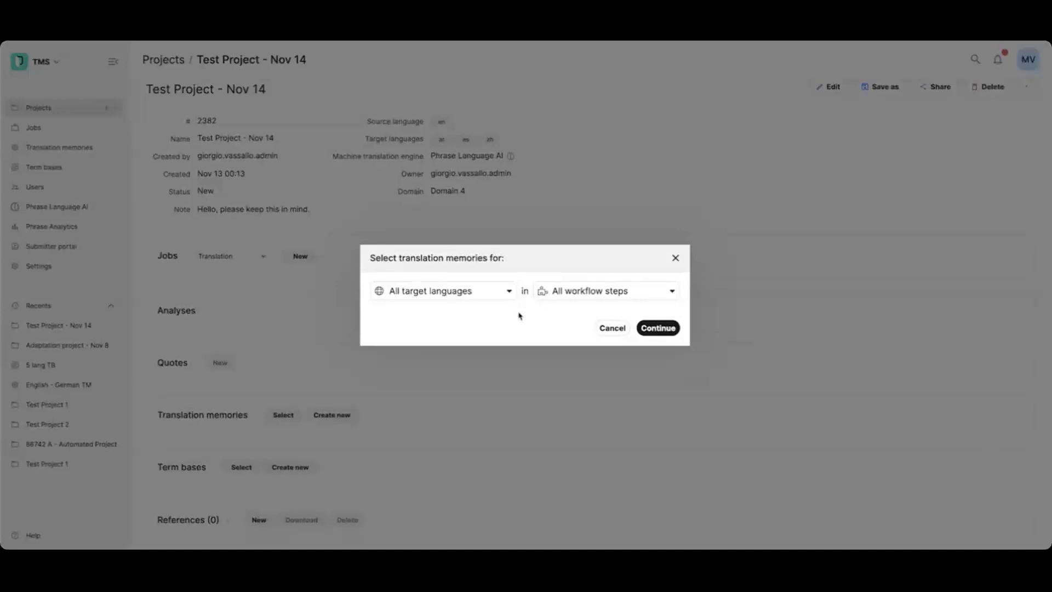
{"action": "left_click", "coordinate": [657, 329]}
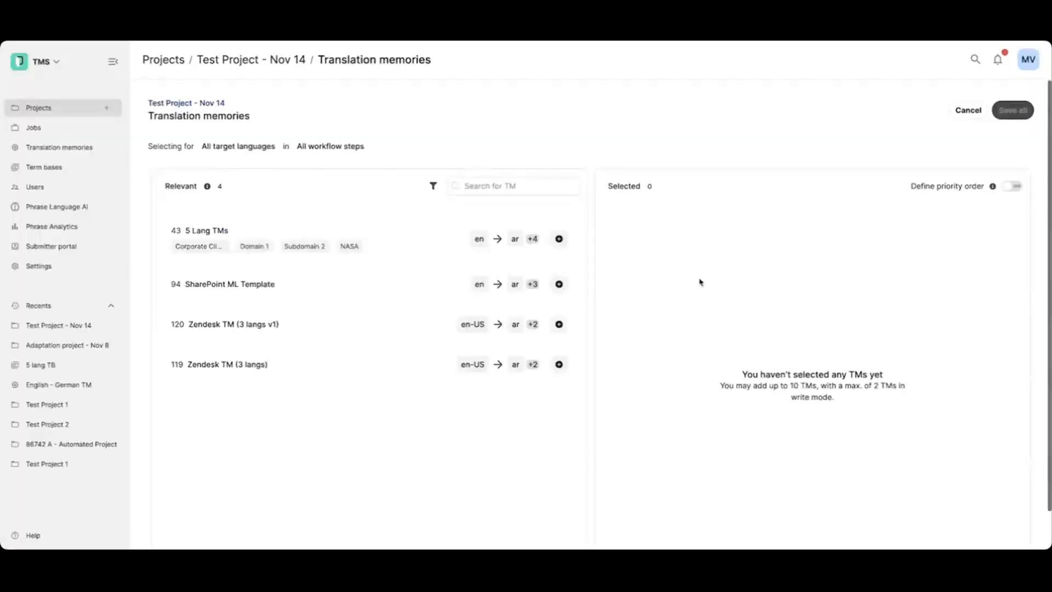
Add 5 Lang TMs with Write enabled and a 0% penalty.
{"action": "left_click", "coordinate": [558, 238]}
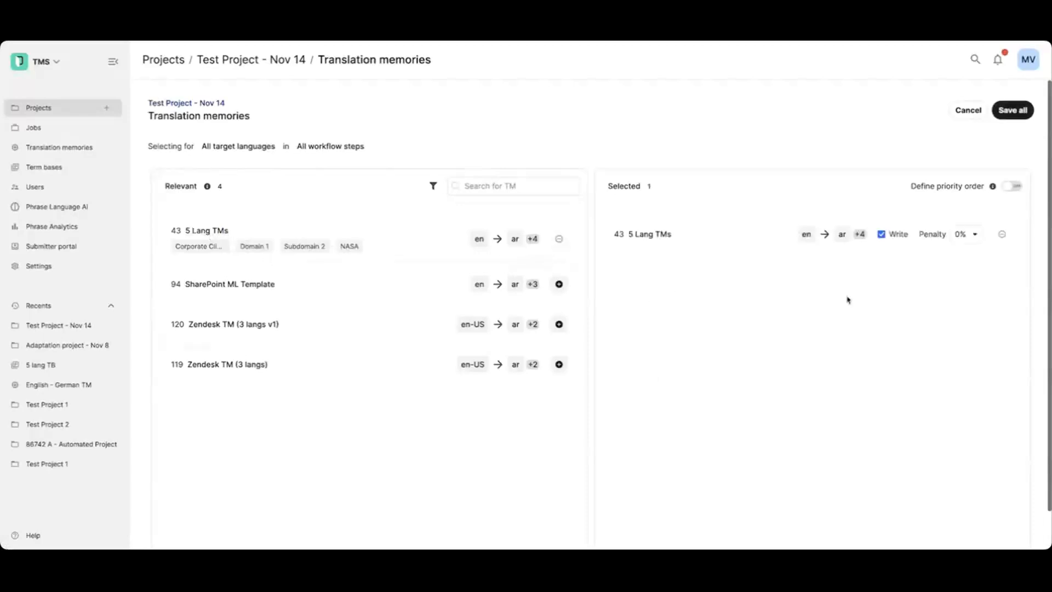
{"action": "left_click", "coordinate": [861, 236]}
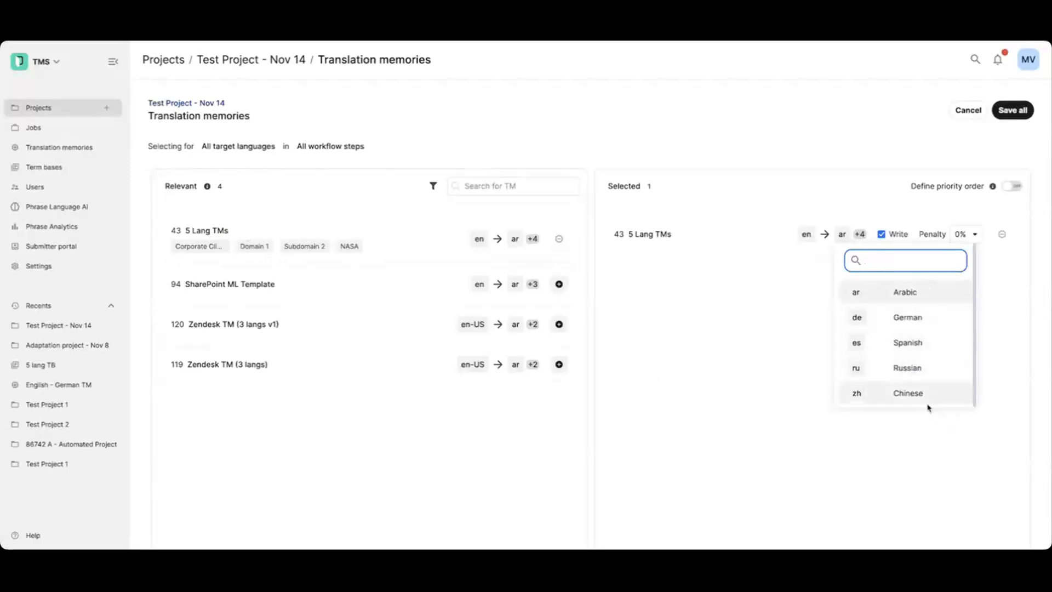
{"action": "left_click", "coordinate": [753, 372]}
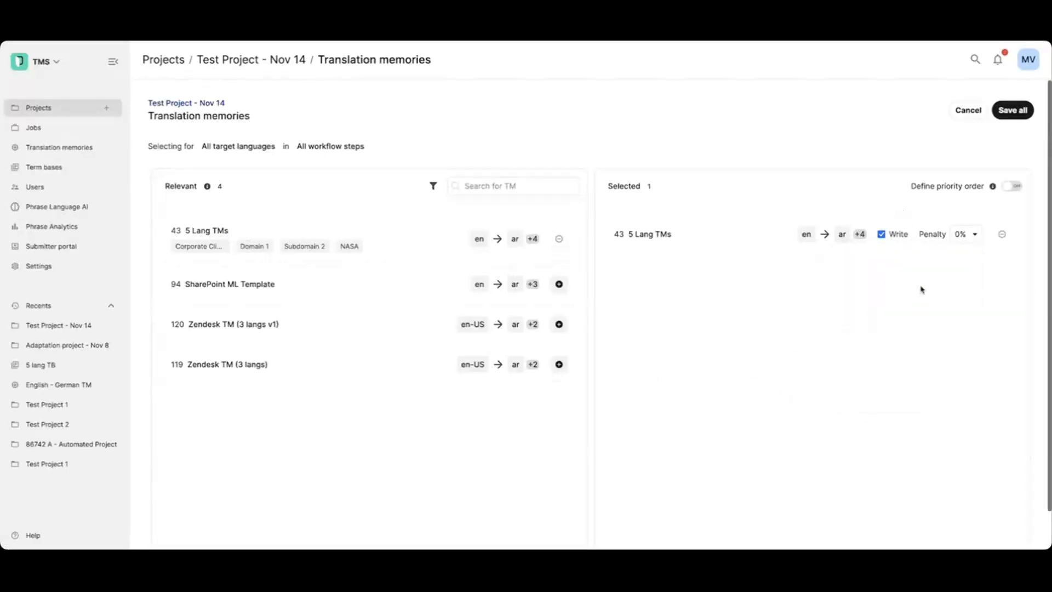
{"action": "left_click", "coordinate": [883, 238]}
{"action": "left_click", "coordinate": [882, 235]}
{"action": "left_click", "coordinate": [967, 237]}
{"action": "left_click", "coordinate": [764, 306]}
Try SharePoint ML Template at a 1% penalty, remove it, and save the TM setup.
{"action": "left_click", "coordinate": [560, 284]}
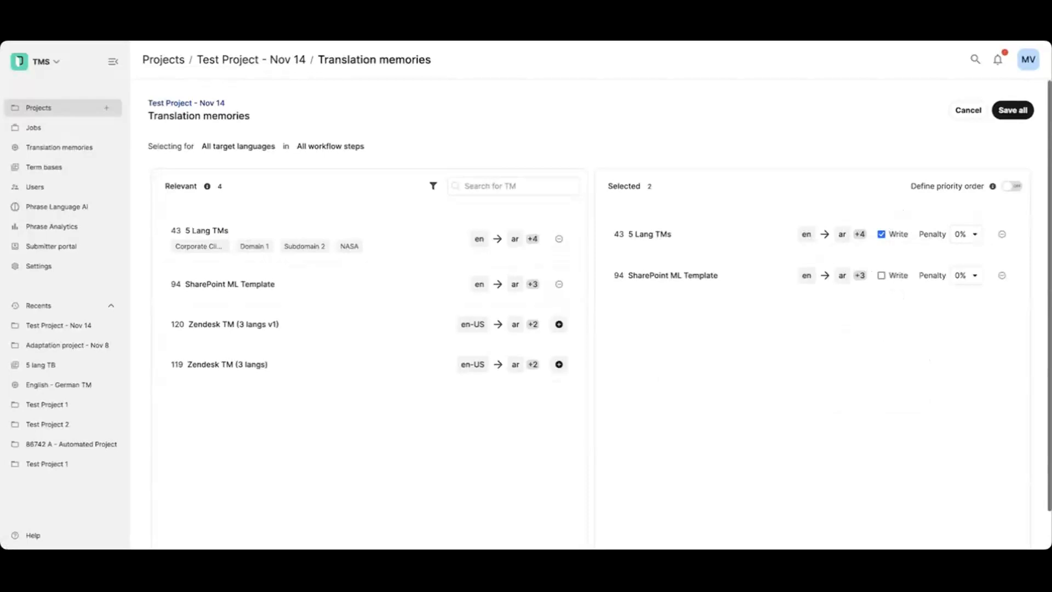
{"action": "left_click", "coordinate": [960, 277]}
{"action": "left_click", "coordinate": [931, 332]}
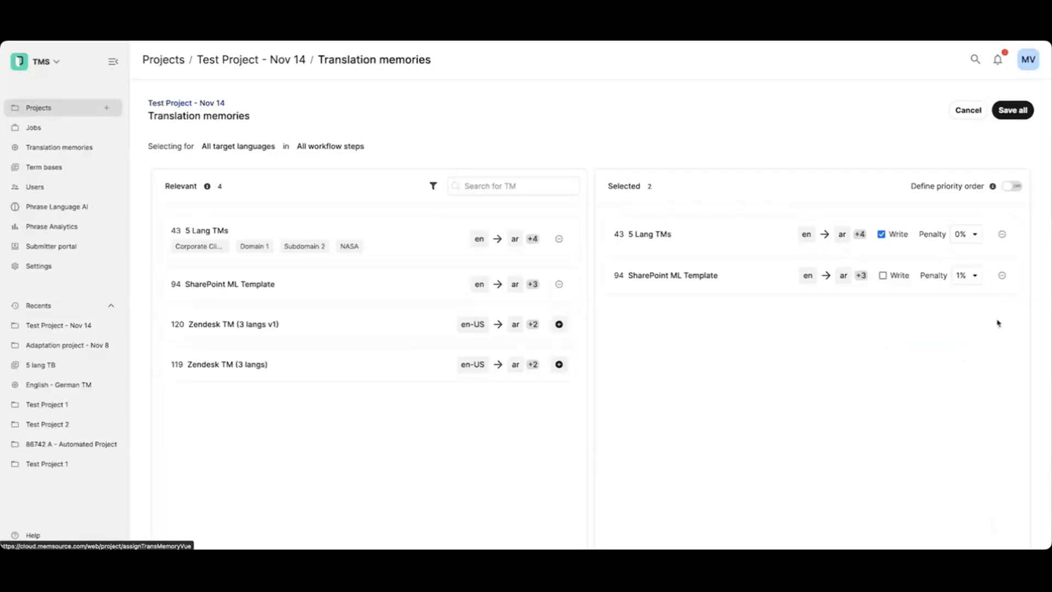
{"action": "left_click", "coordinate": [1002, 276]}
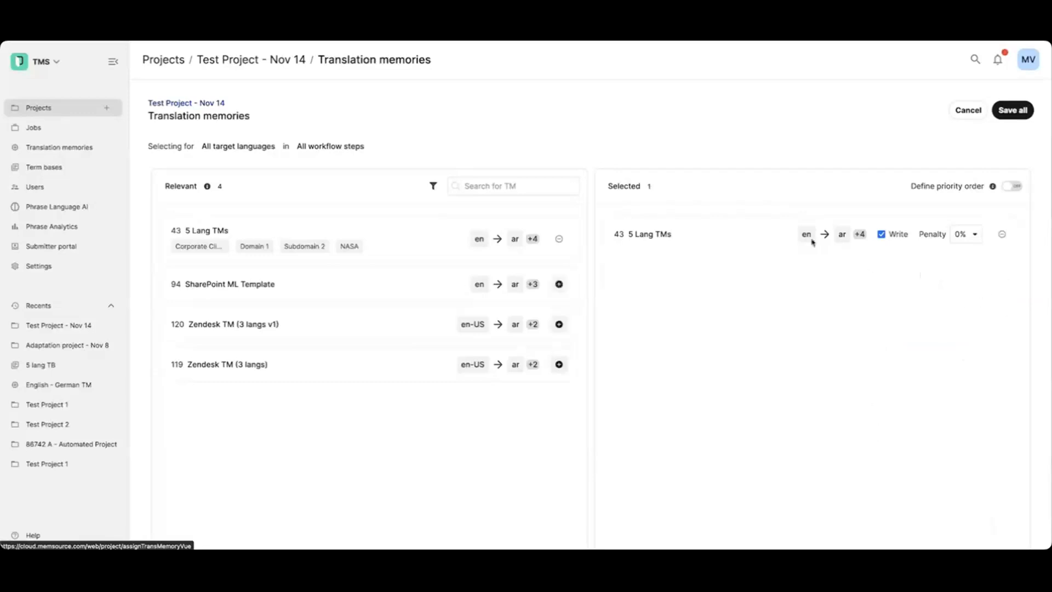
{"action": "left_click", "coordinate": [1020, 112]}
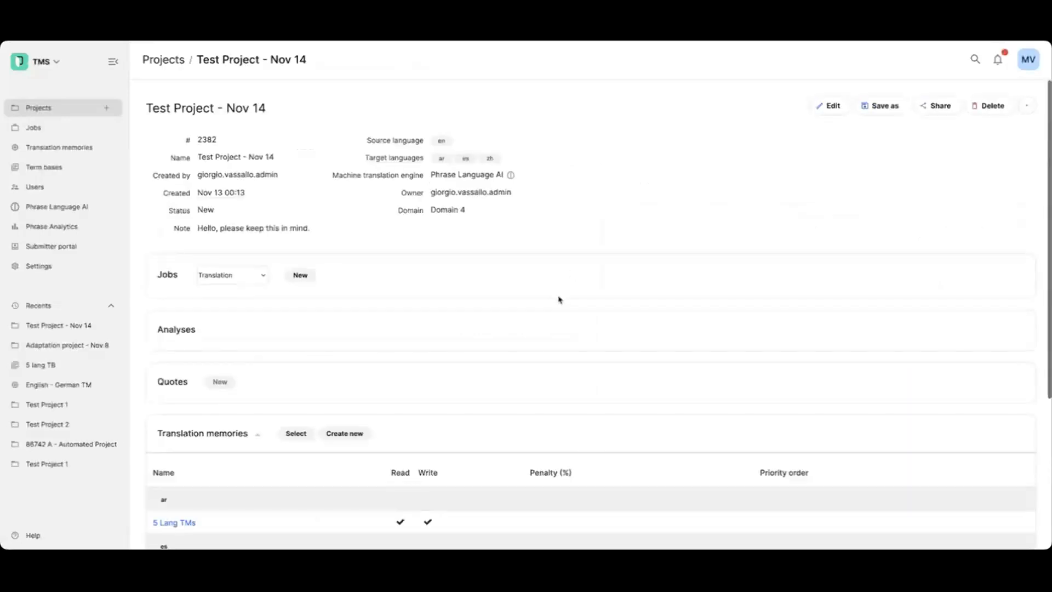
Attach 5 lang TB with read, write and QA for all languages, then start a new reference.
{"action": "scroll", "coordinate": [559, 299], "scroll_direction": "down", "scroll_amount": 1}
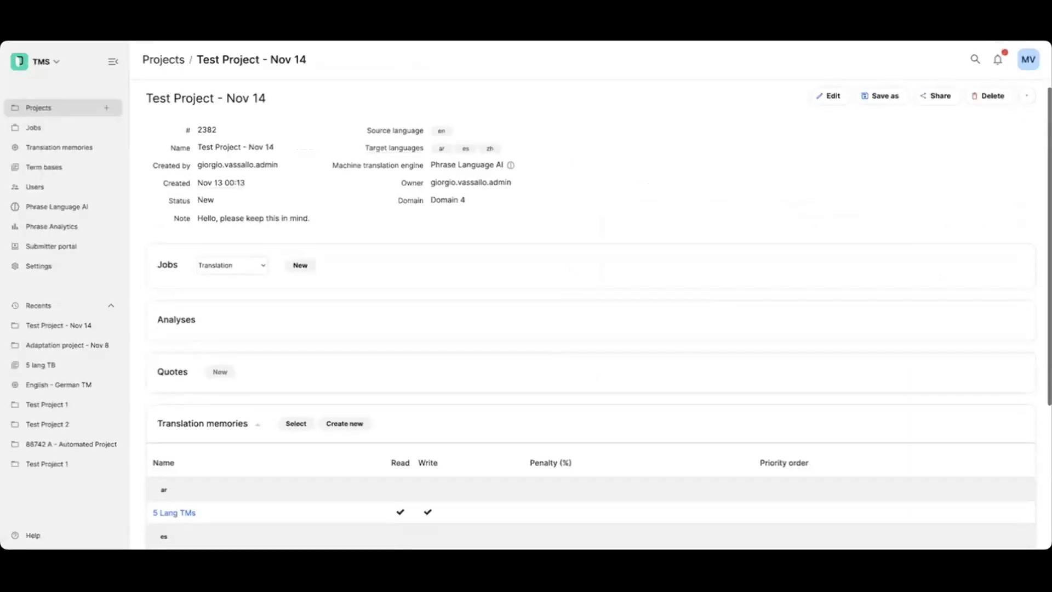
{"action": "scroll", "coordinate": [521, 298], "scroll_direction": "down", "scroll_amount": 4}
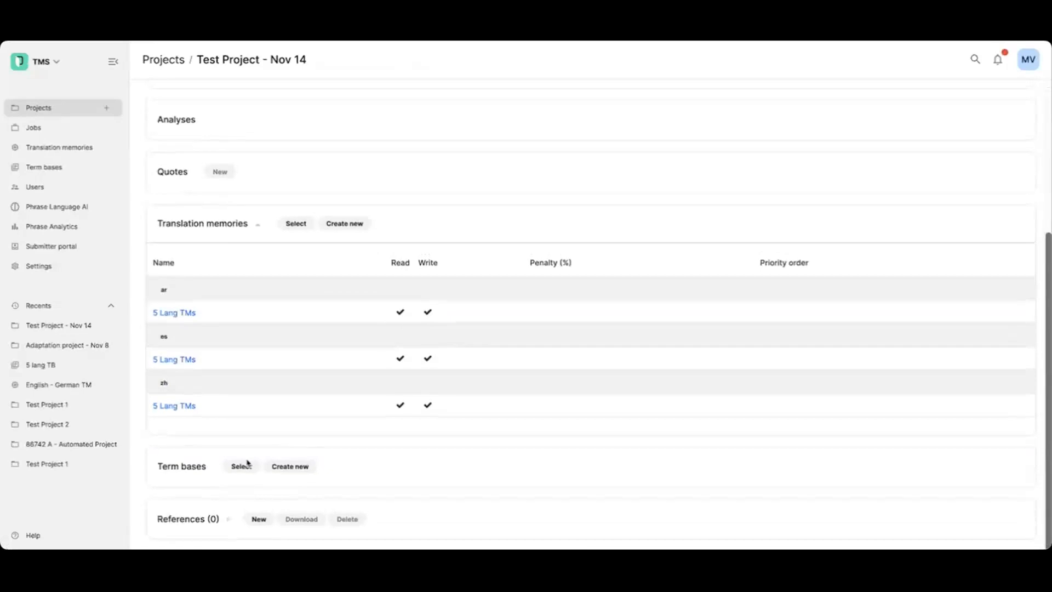
{"action": "left_click", "coordinate": [243, 466]}
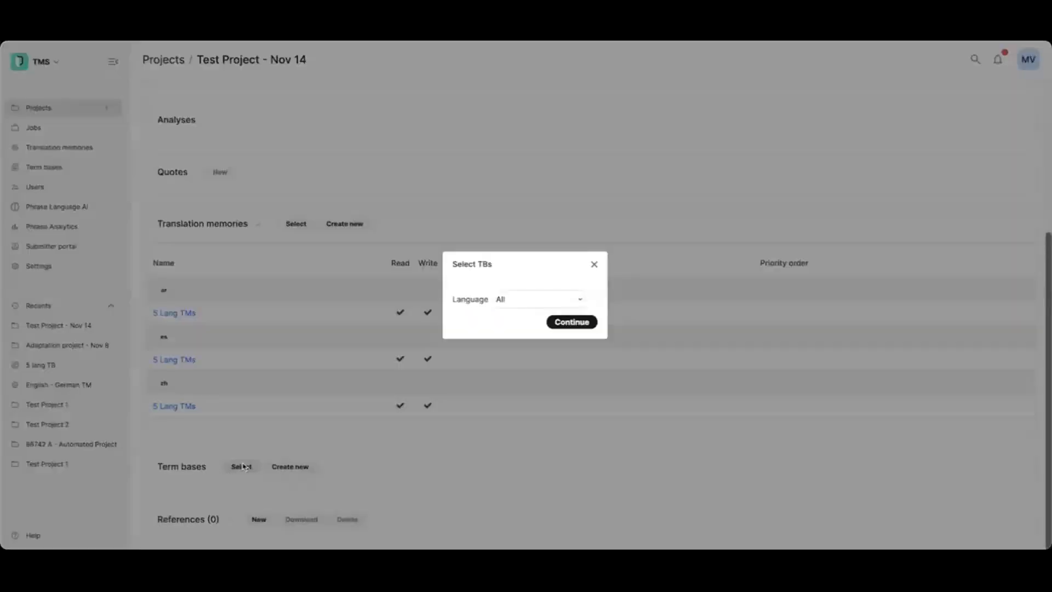
{"action": "left_click", "coordinate": [568, 327]}
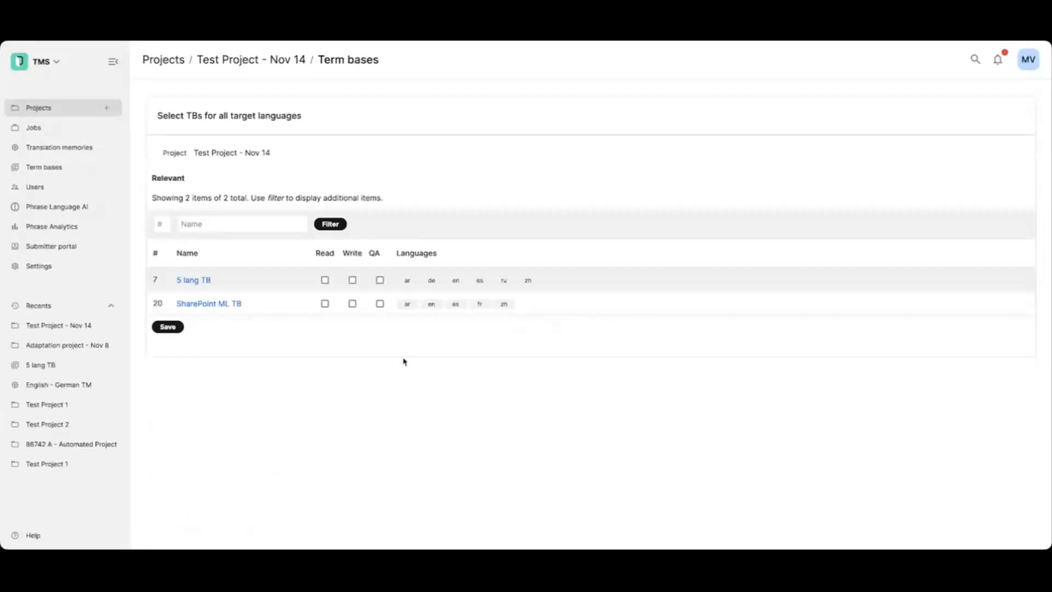
{"action": "left_click", "coordinate": [352, 281]}
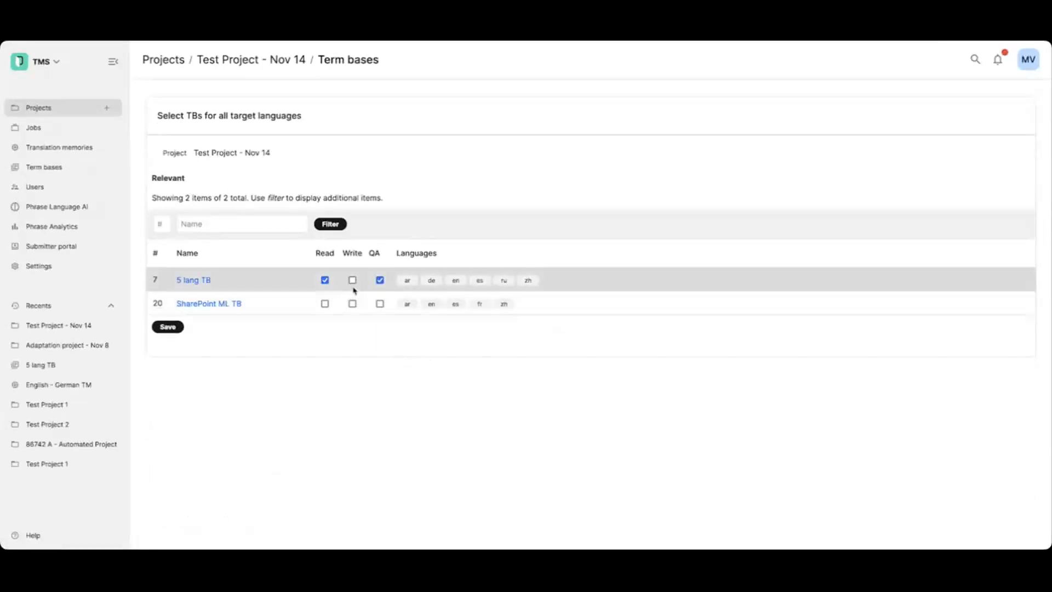
{"action": "left_click", "coordinate": [353, 281]}
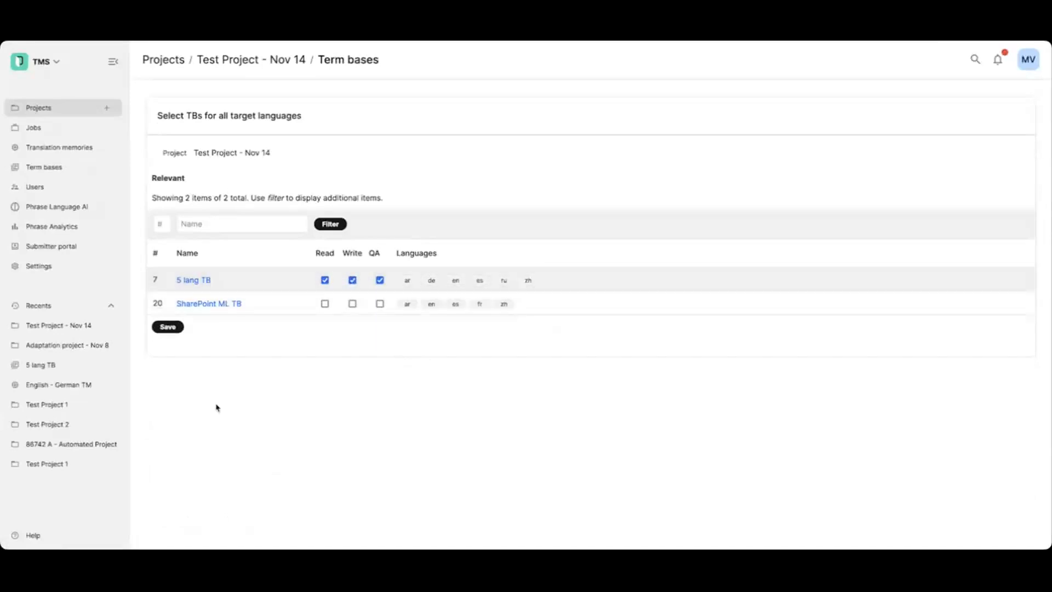
{"action": "left_click", "coordinate": [169, 328]}
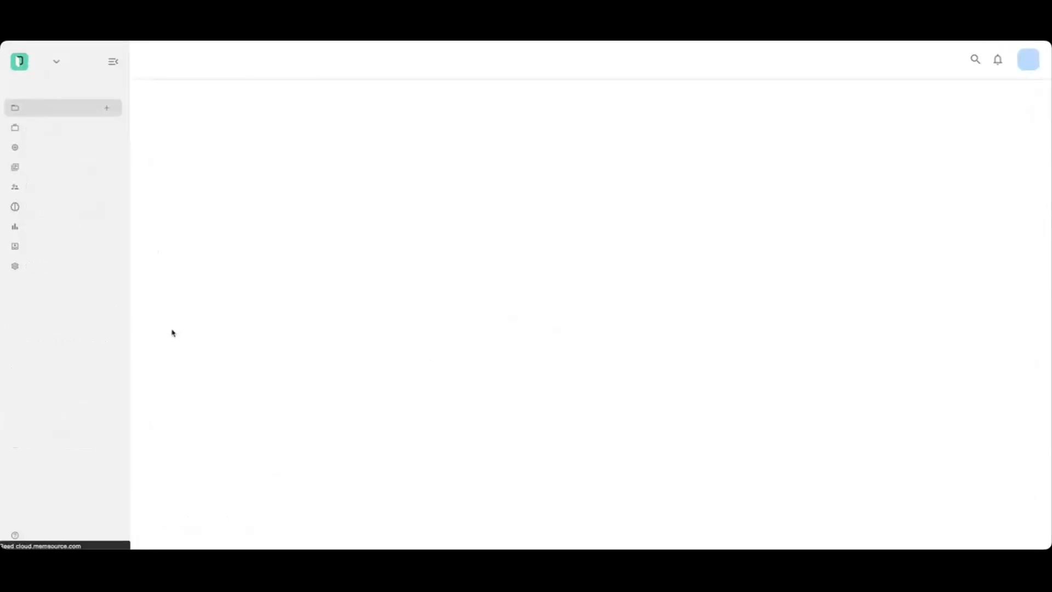
{"action": "scroll", "coordinate": [225, 394], "scroll_direction": "down", "scroll_amount": 7}
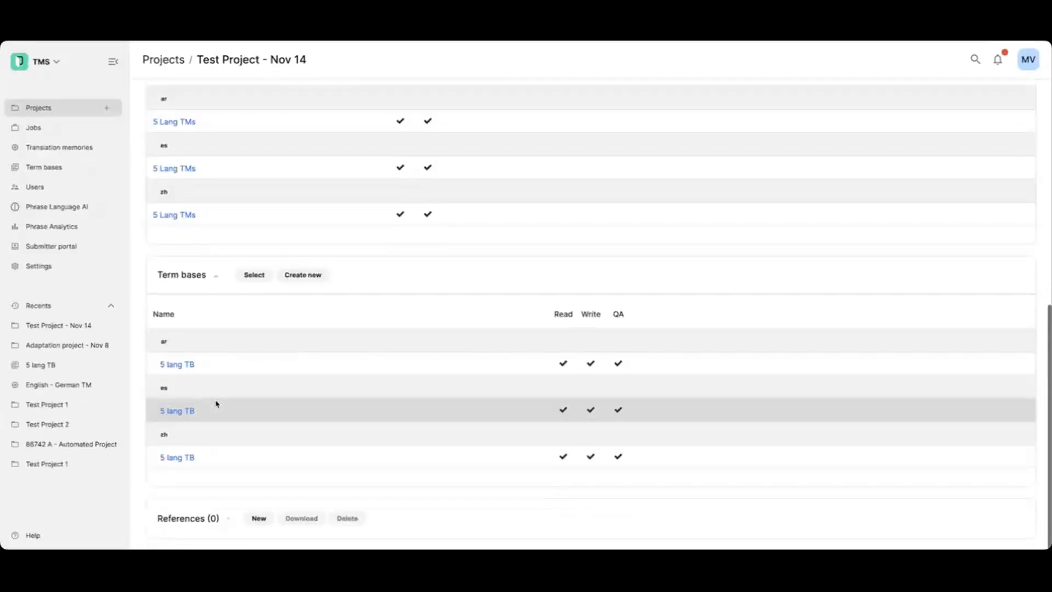
{"action": "left_click", "coordinate": [255, 520]}
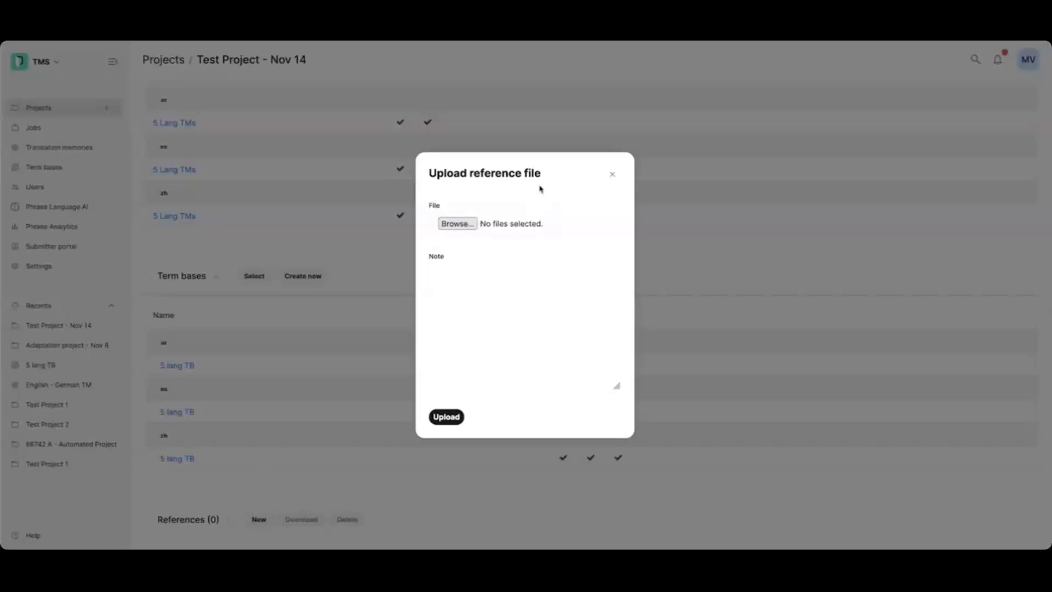
Type and clear a test note 'Hello', then close the reference upload with no file added.
{"action": "left_click", "coordinate": [502, 359]}
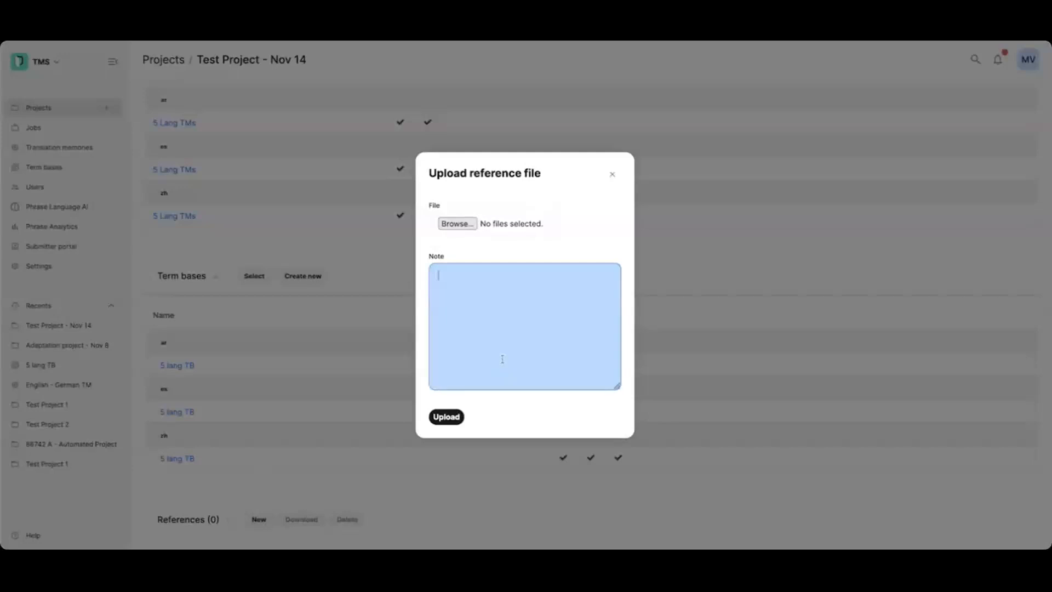
{"action": "type", "text": "Hello"}
{"action": "key", "text": "super+a"}
{"action": "key", "text": "BackSpace"}
{"action": "left_click", "coordinate": [612, 174]}
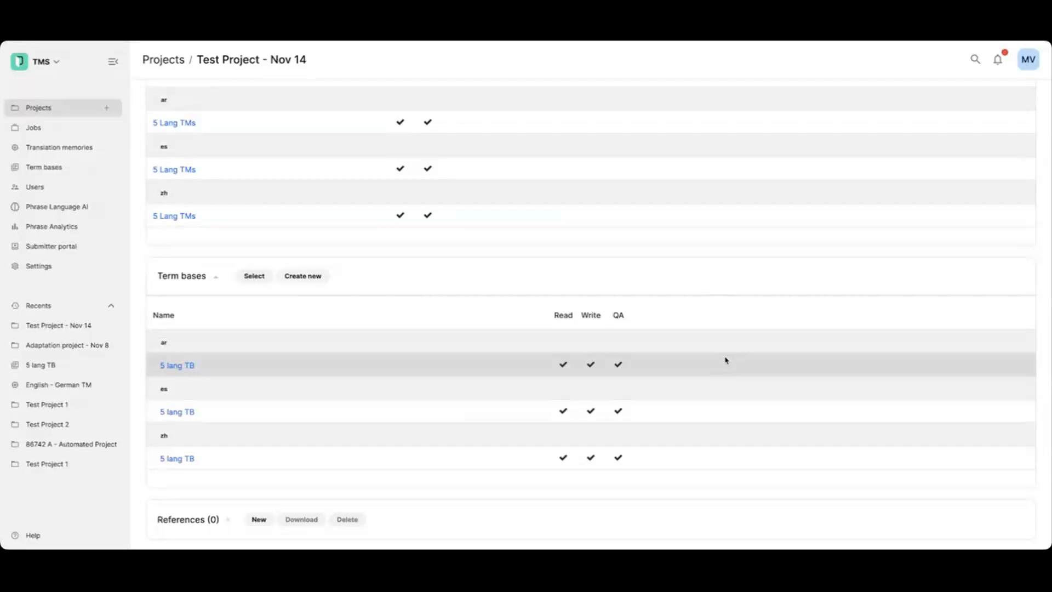
{"action": "scroll", "coordinate": [726, 360], "scroll_direction": "up", "scroll_amount": 10}
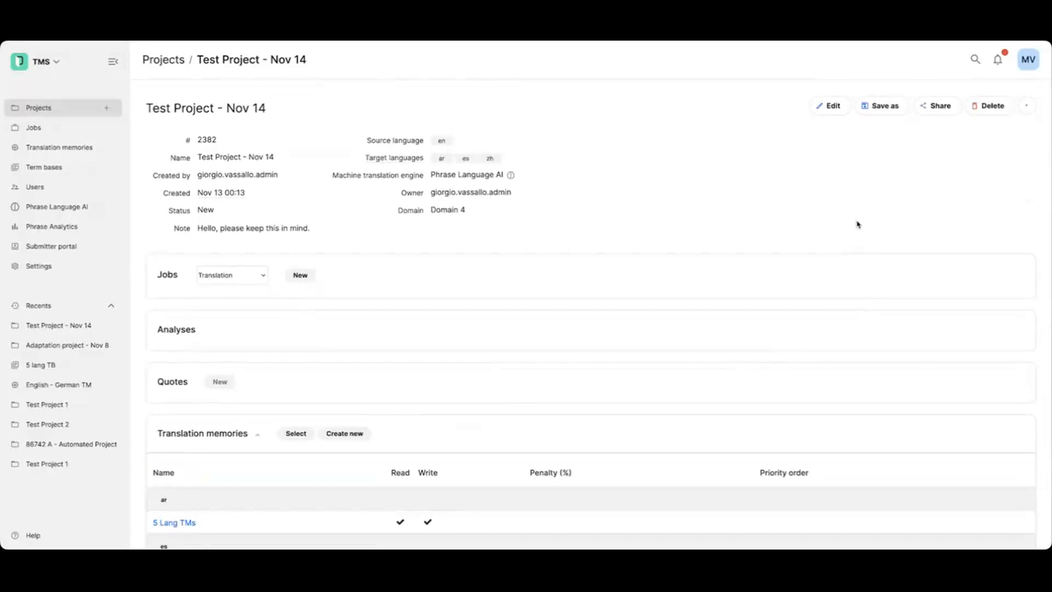
Choose Save as a template for Test Project - Nov 14.
{"action": "left_click", "coordinate": [891, 108]}
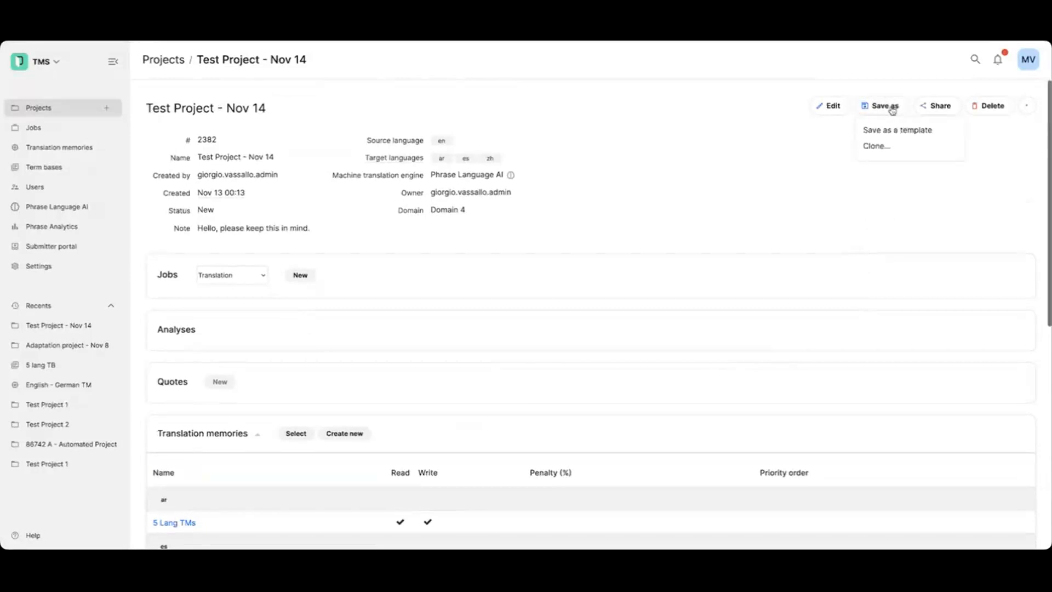
{"action": "left_click", "coordinate": [899, 130]}
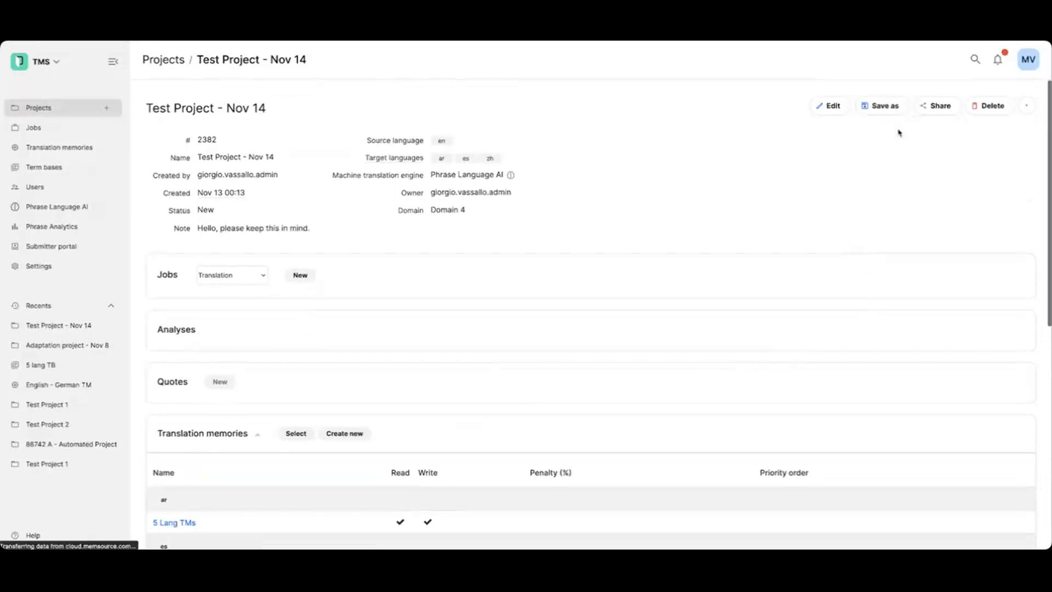
Name the template 'Template 1 - nov 14' and clear the prefilled project name.
{"action": "left_click", "coordinate": [298, 157]}
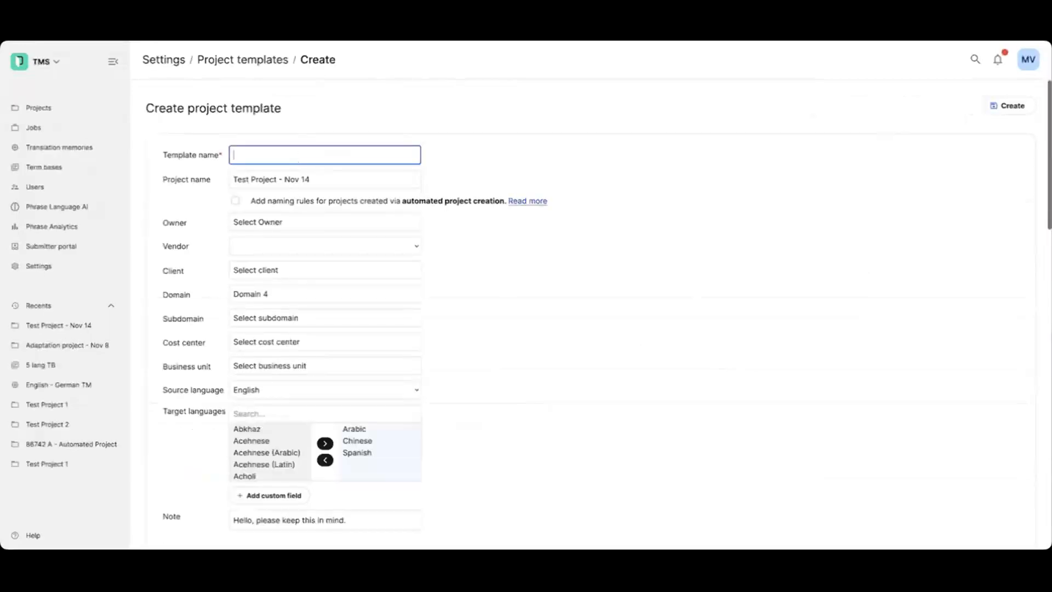
{"action": "type", "text": "Template "}
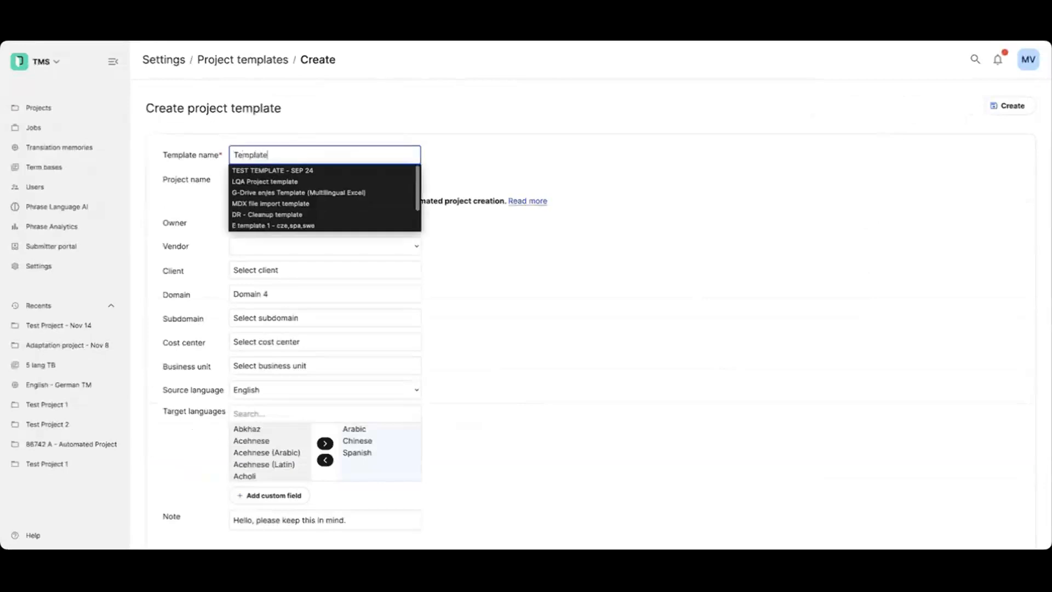
{"action": "type", "text": "1 - nov 14"}
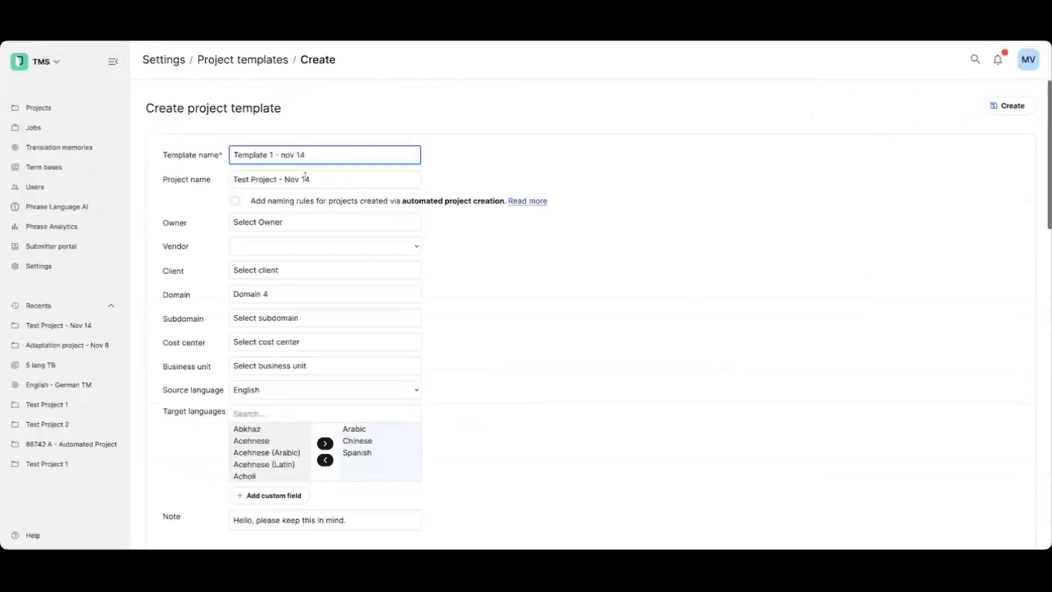
{"action": "key", "text": "Tab"}
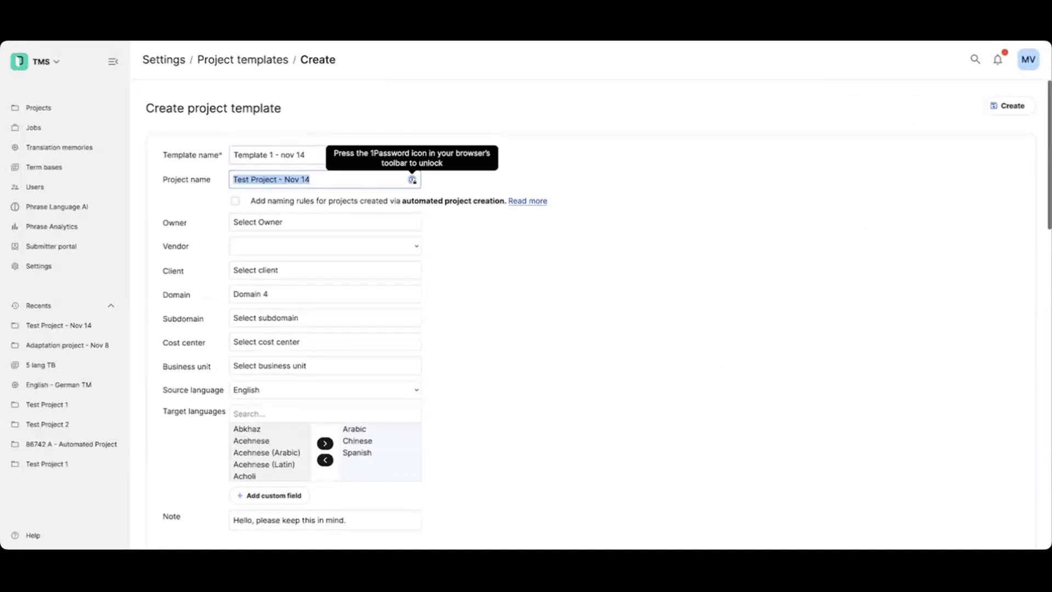
{"action": "key", "text": "BackSpace"}
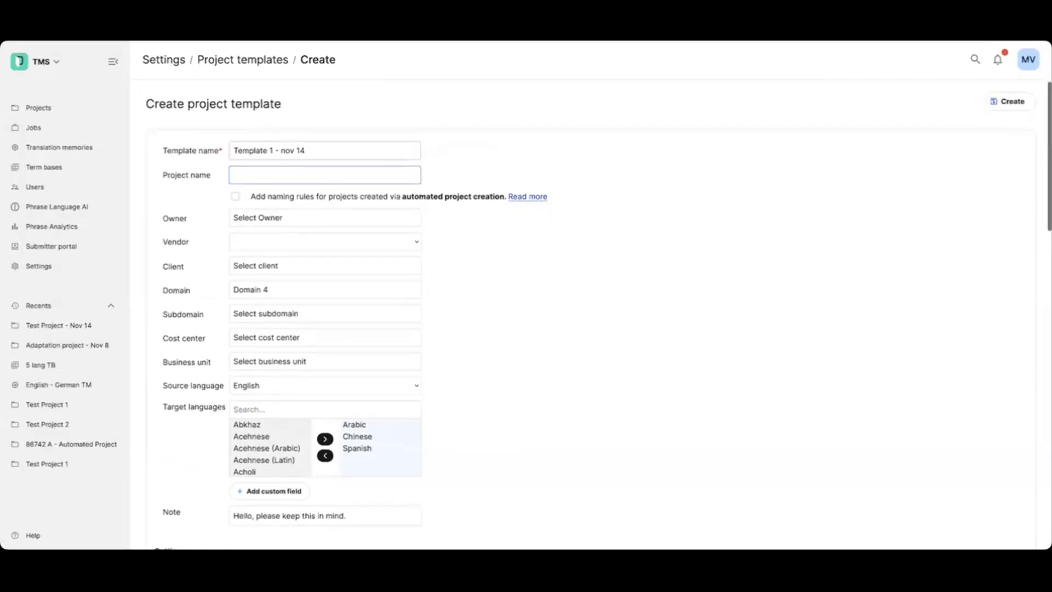
{"action": "scroll", "coordinate": [510, 277], "scroll_direction": "down", "scroll_amount": 1}
{"action": "scroll", "coordinate": [509, 277], "scroll_direction": "up", "scroll_amount": 1}
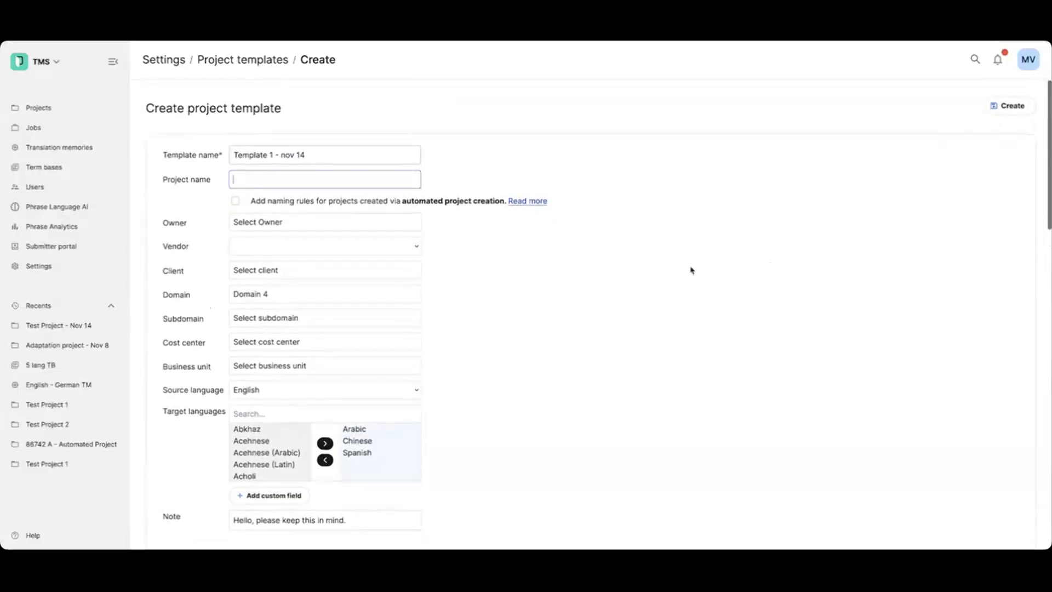
{"action": "scroll", "coordinate": [692, 269], "scroll_direction": "down", "scroll_amount": 3}
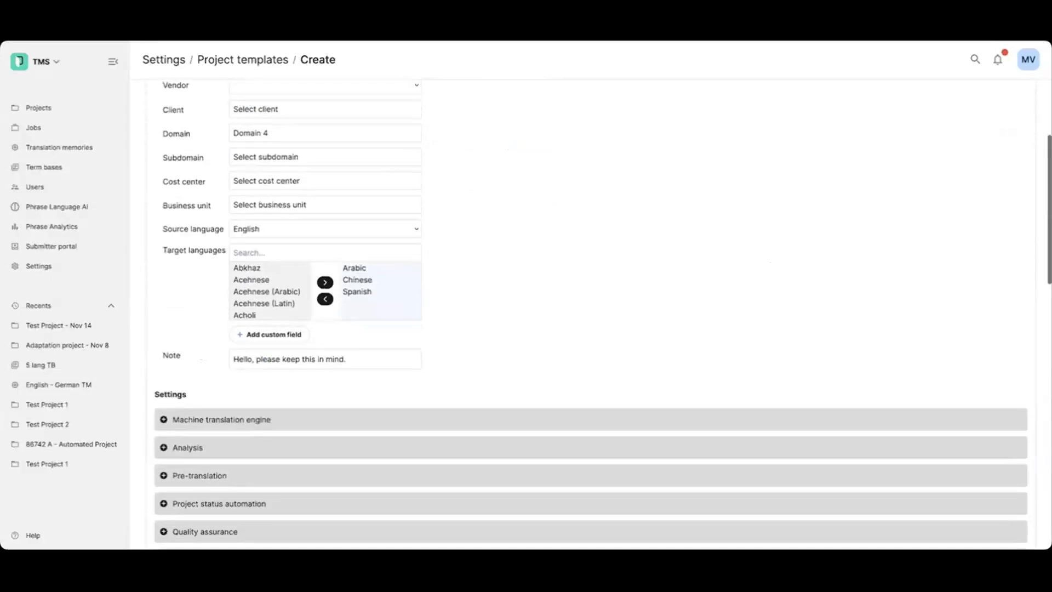
{"action": "scroll", "coordinate": [692, 258], "scroll_direction": "down", "scroll_amount": 1}
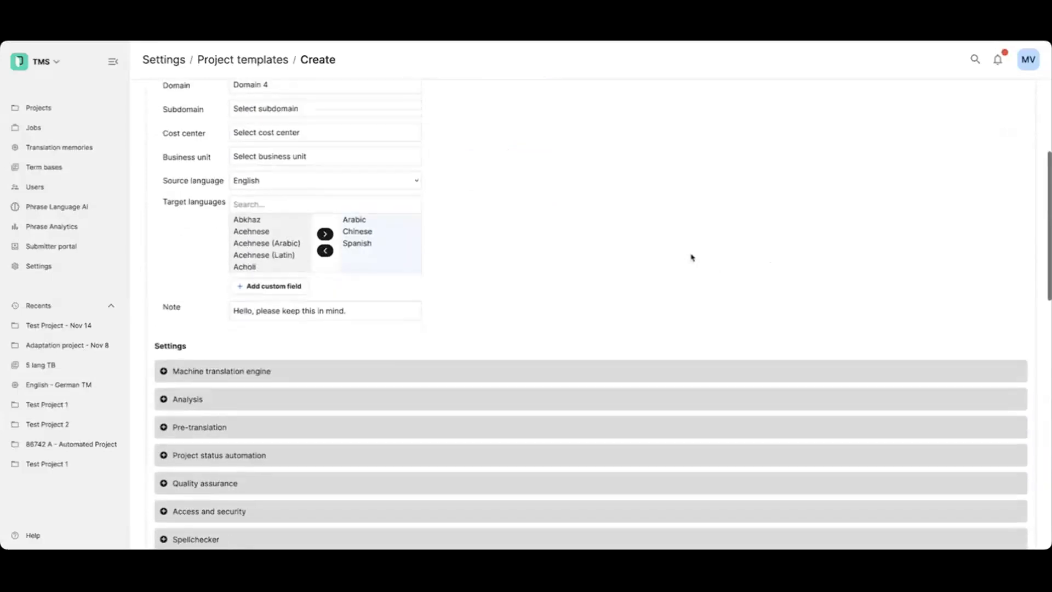
{"action": "scroll", "coordinate": [691, 257], "scroll_direction": "down", "scroll_amount": 2}
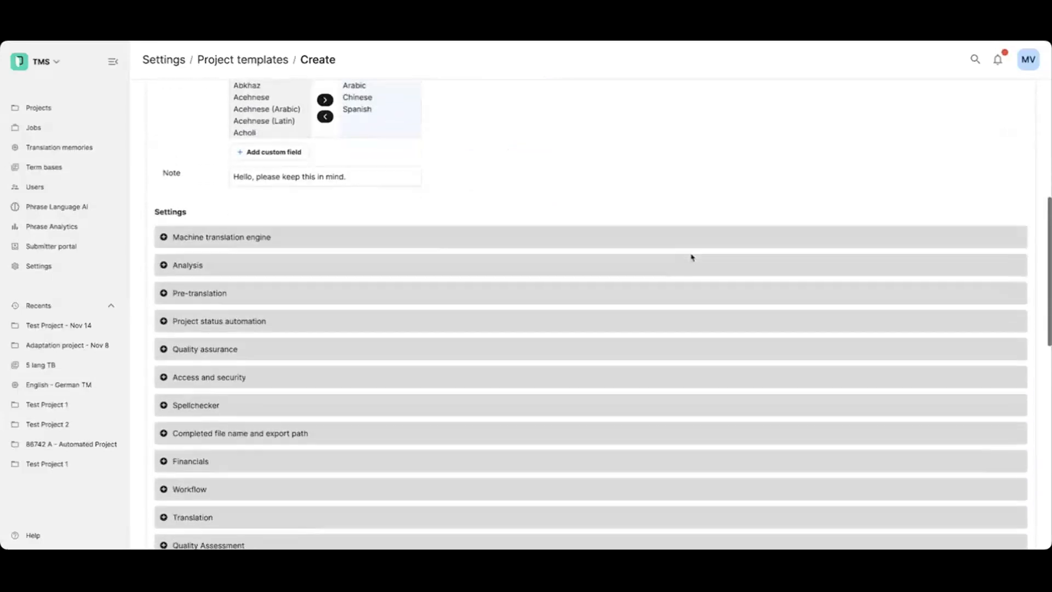
{"action": "scroll", "coordinate": [692, 258], "scroll_direction": "down", "scroll_amount": 1}
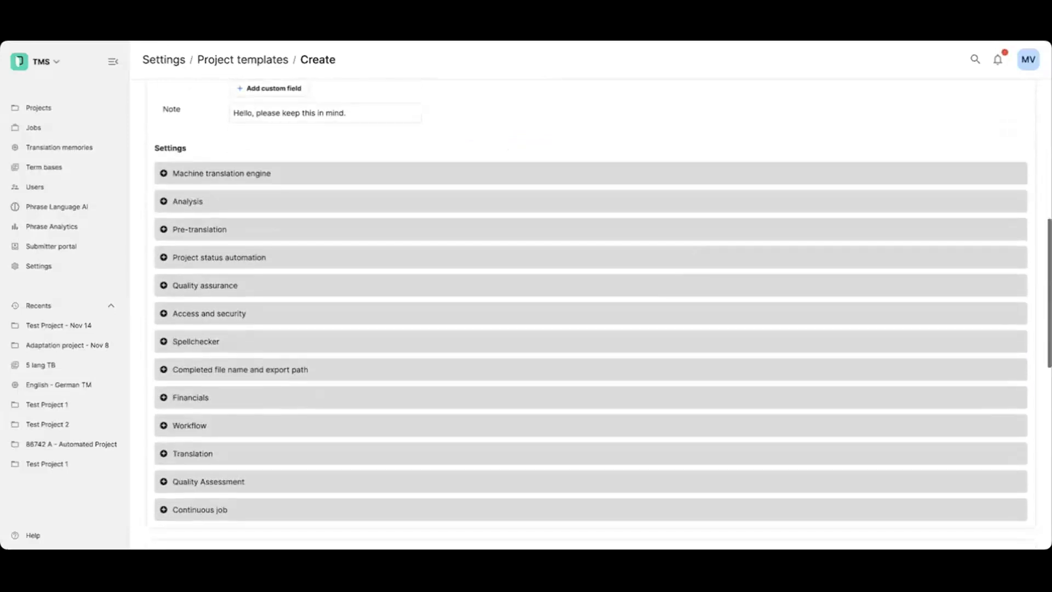
{"action": "scroll", "coordinate": [536, 265], "scroll_direction": "down", "scroll_amount": 2}
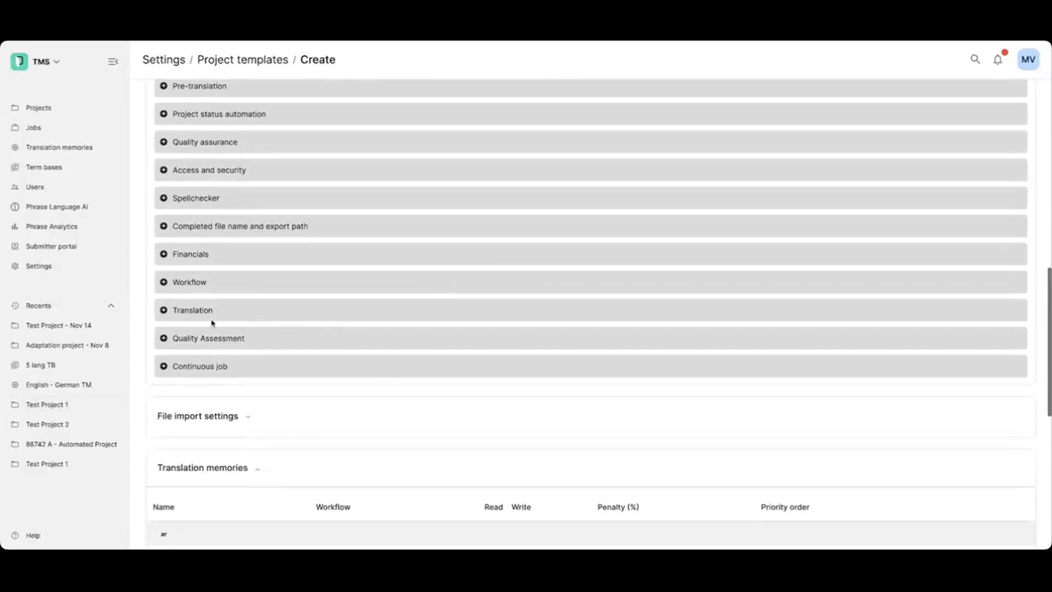
Assign a Spanish provider in the template's Translation settings.
{"action": "left_click", "coordinate": [193, 314]}
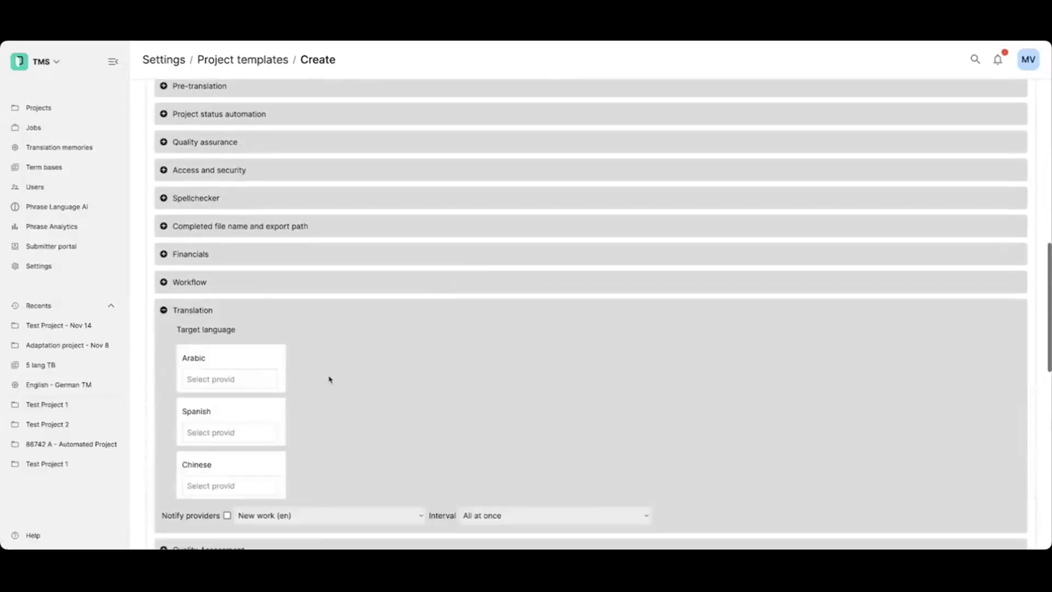
{"action": "scroll", "coordinate": [329, 379], "scroll_direction": "down", "scroll_amount": 1}
{"action": "left_click", "coordinate": [230, 343]}
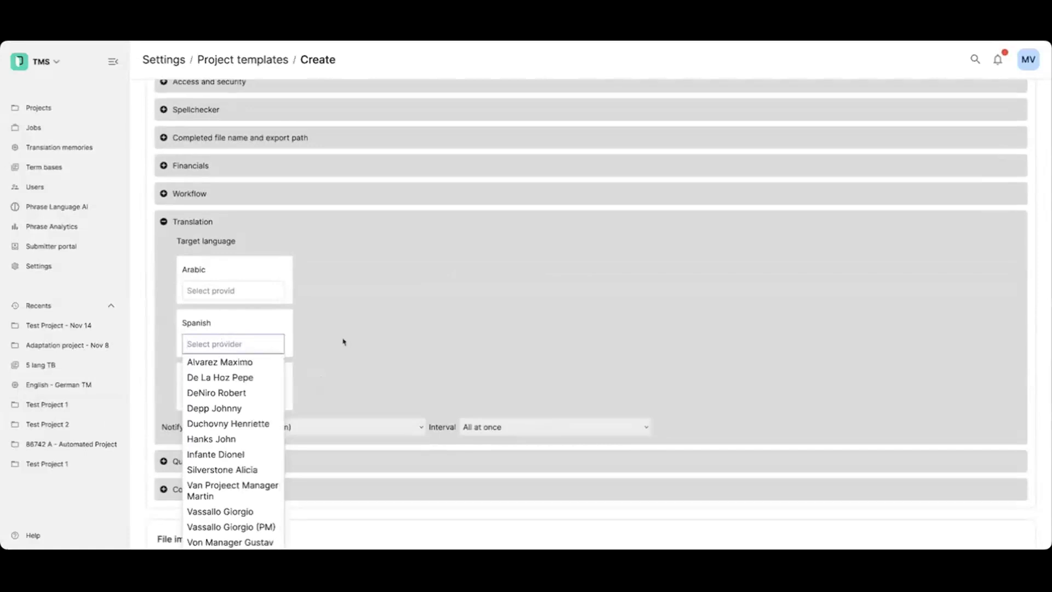
{"action": "left_click", "coordinate": [256, 378]}
{"action": "left_click", "coordinate": [454, 324]}
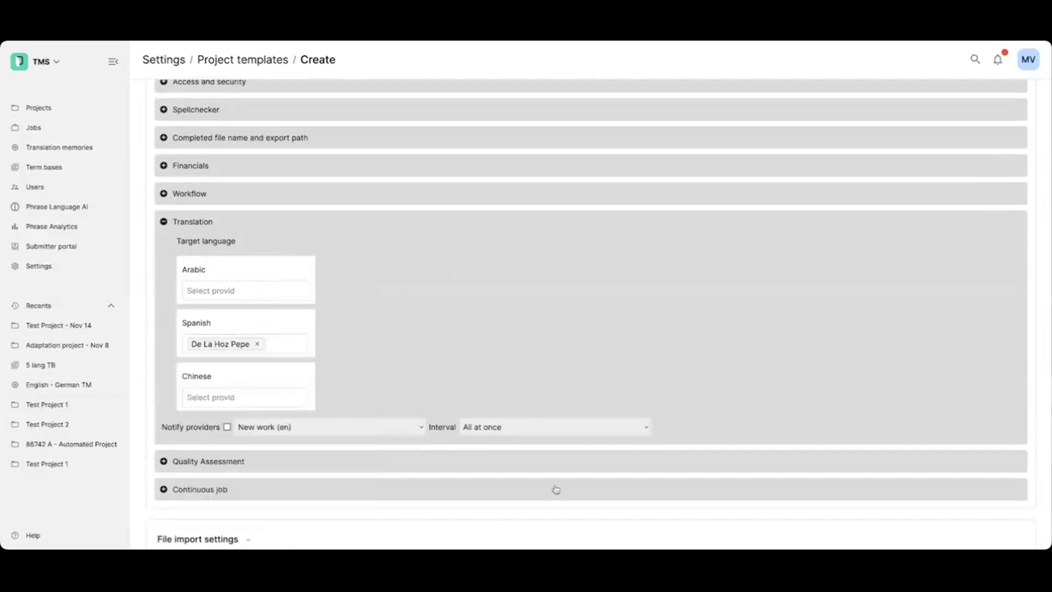
{"action": "scroll", "coordinate": [477, 371], "scroll_direction": "down", "scroll_amount": 1}
{"action": "scroll", "coordinate": [478, 372], "scroll_direction": "down", "scroll_amount": 1}
Assign a different Spanish provider under Quality Assessment settings.
{"action": "left_click", "coordinate": [219, 351]}
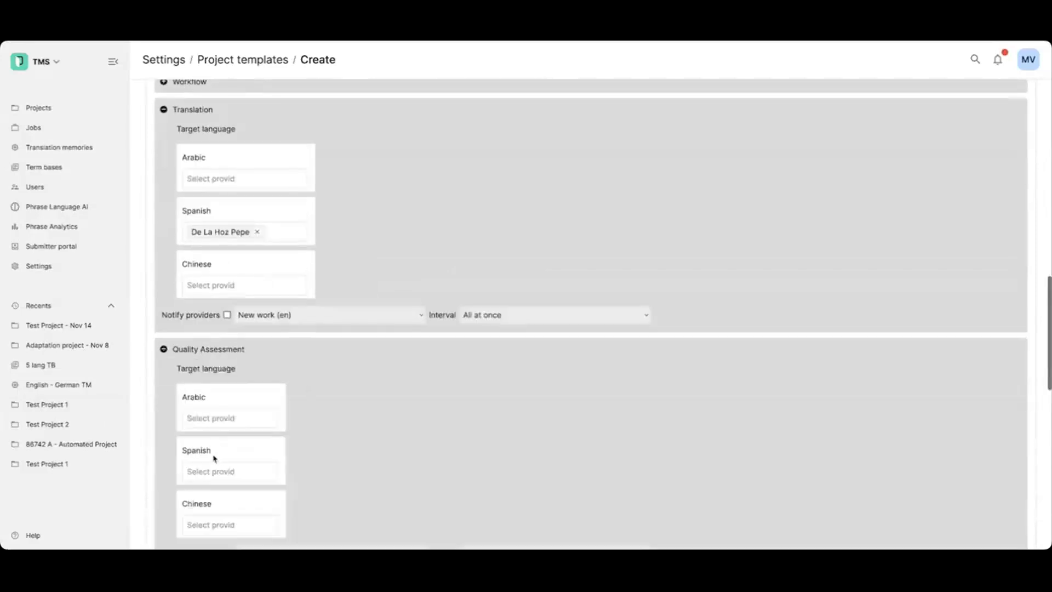
{"action": "left_click", "coordinate": [205, 471]}
{"action": "scroll", "coordinate": [371, 494], "scroll_direction": "down", "scroll_amount": 1}
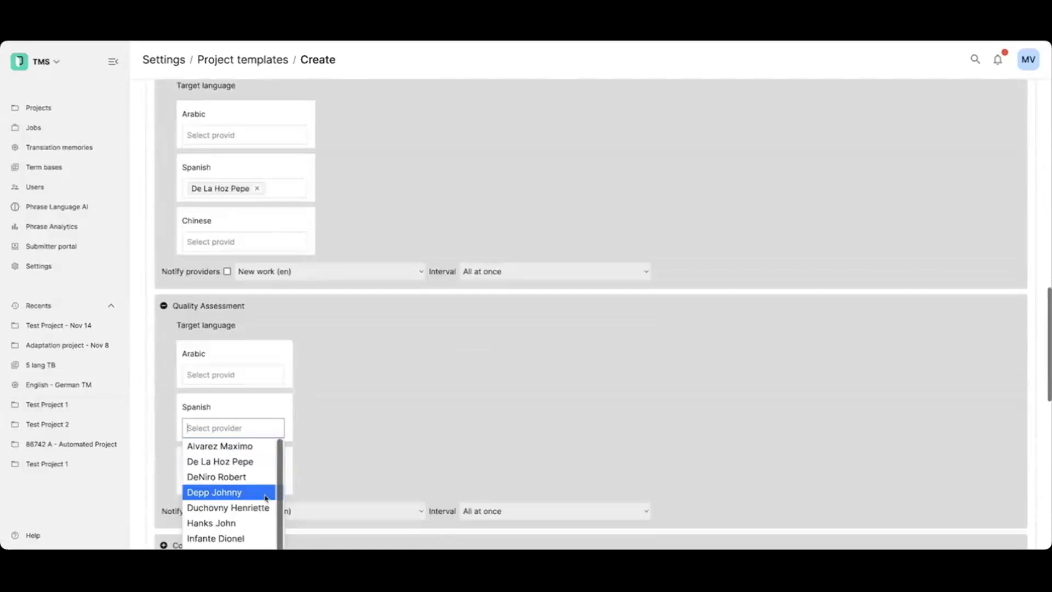
{"action": "left_click", "coordinate": [264, 507]}
{"action": "left_click", "coordinate": [500, 414]}
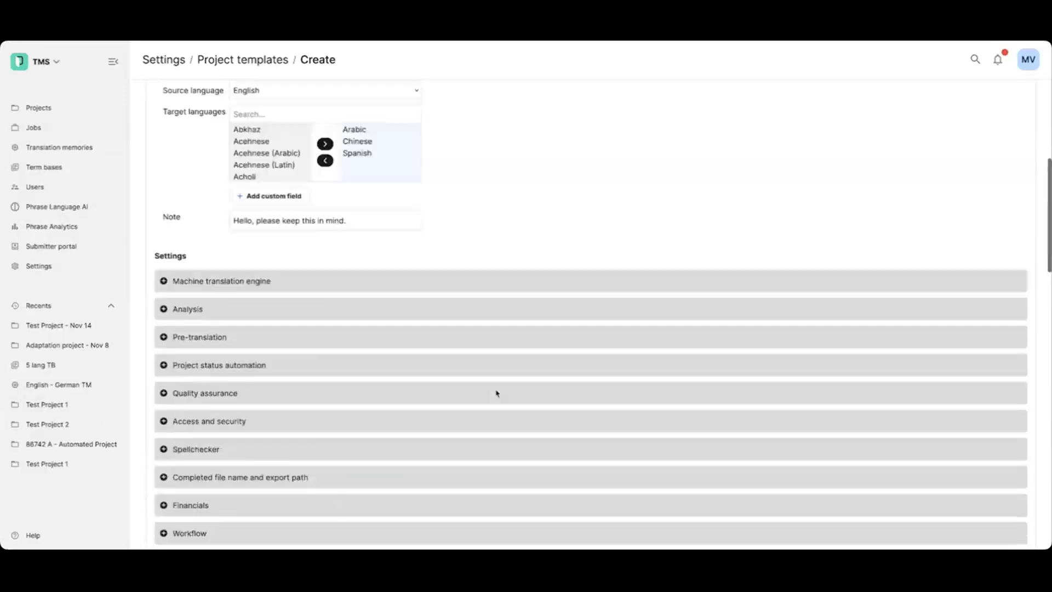
{"action": "scroll", "coordinate": [499, 366], "scroll_direction": "up", "scroll_amount": 5}
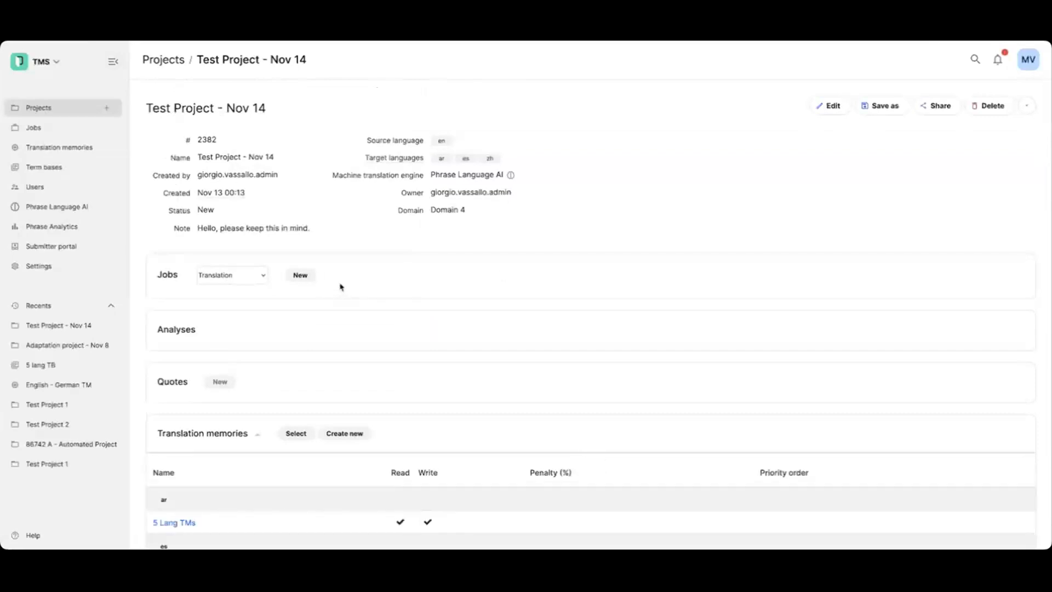
Create a new job with How To Make Good Ramen (original).txt as its source file.
{"action": "left_click", "coordinate": [301, 276]}
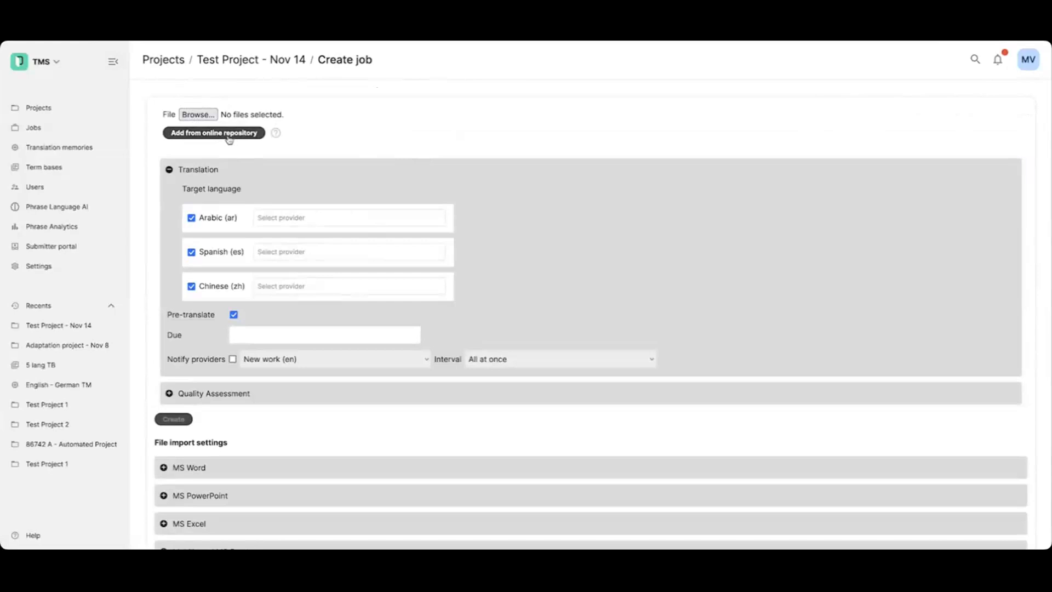
{"action": "left_click", "coordinate": [208, 116]}
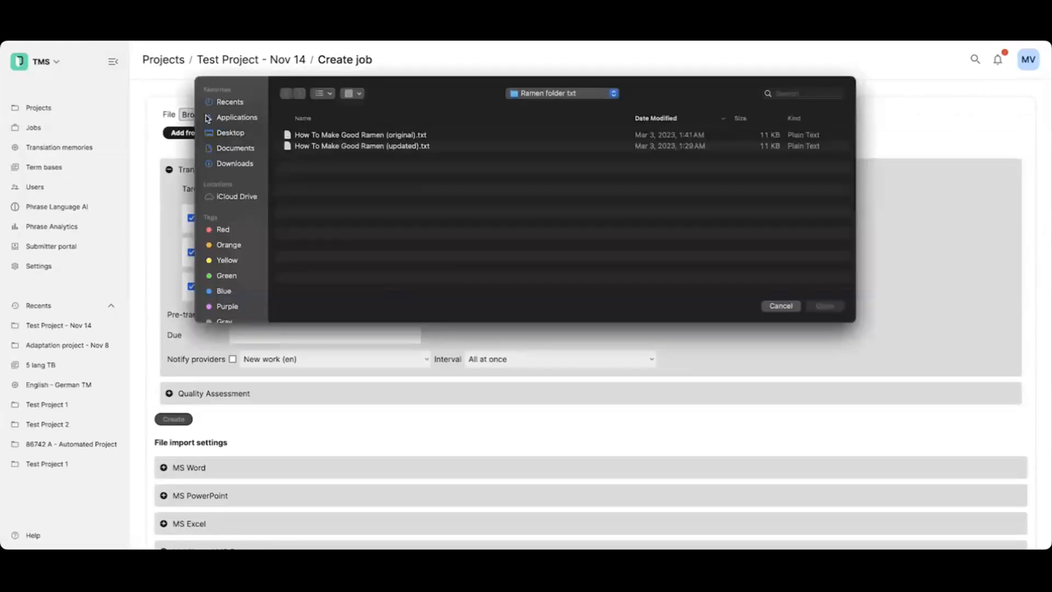
{"action": "left_click", "coordinate": [408, 137]}
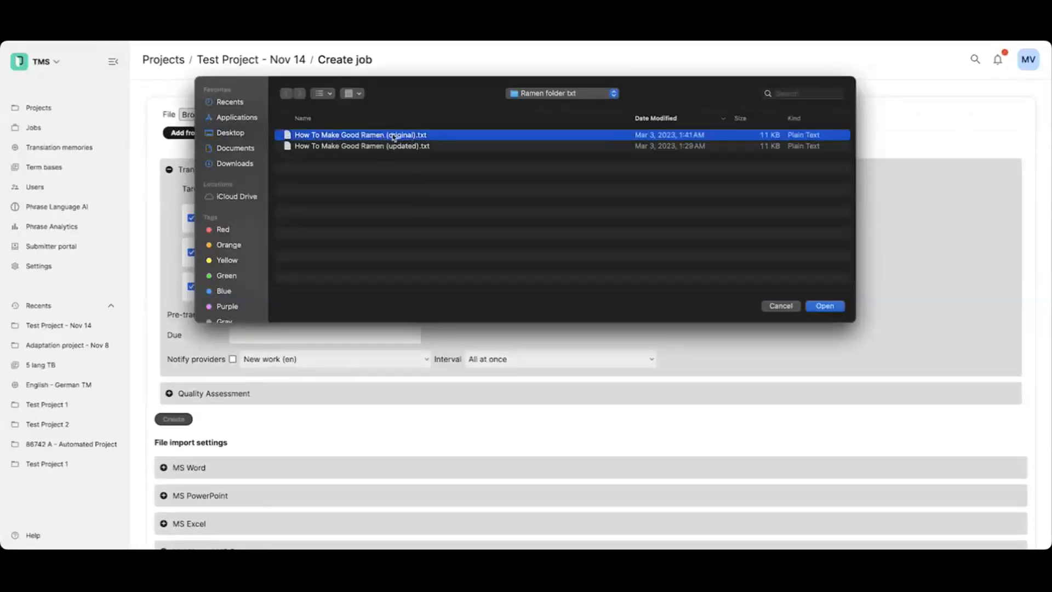
{"action": "double_click", "coordinate": [377, 137]}
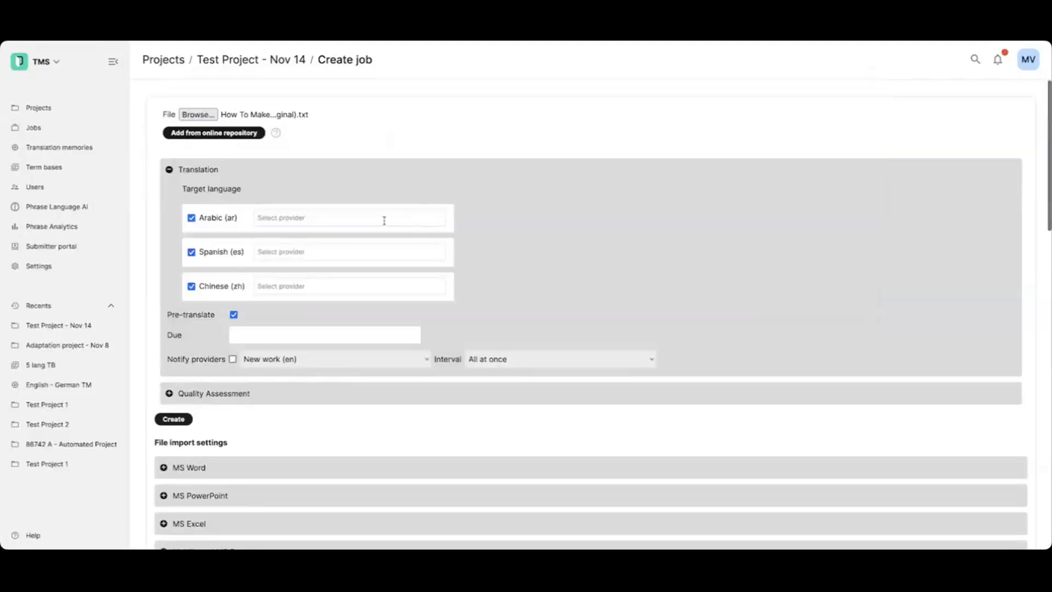
{"action": "left_click", "coordinate": [311, 255]}
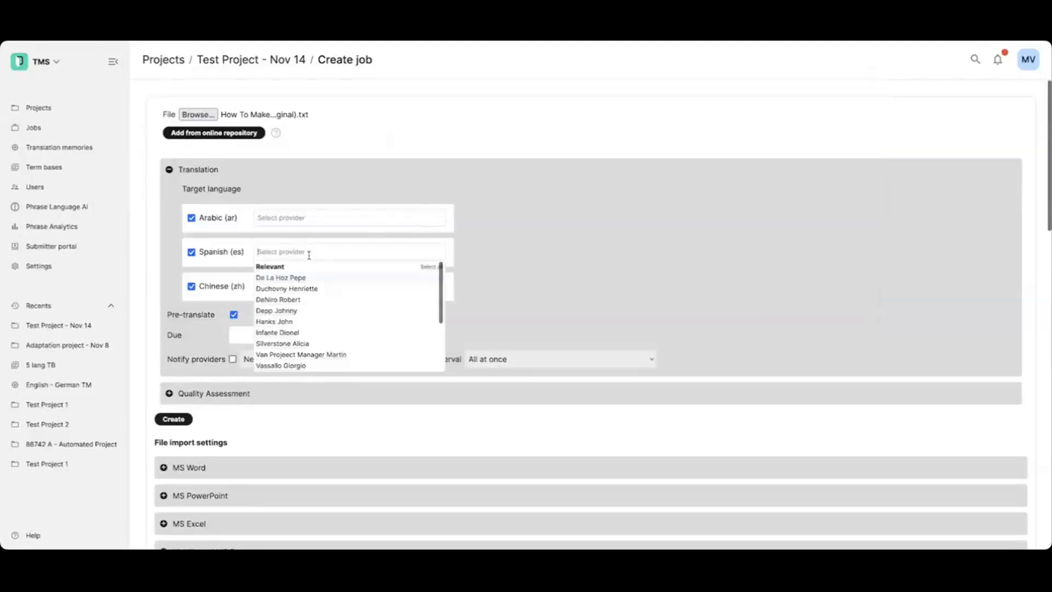
Add two Spanish translation providers to the job.
{"action": "left_click", "coordinate": [306, 278]}
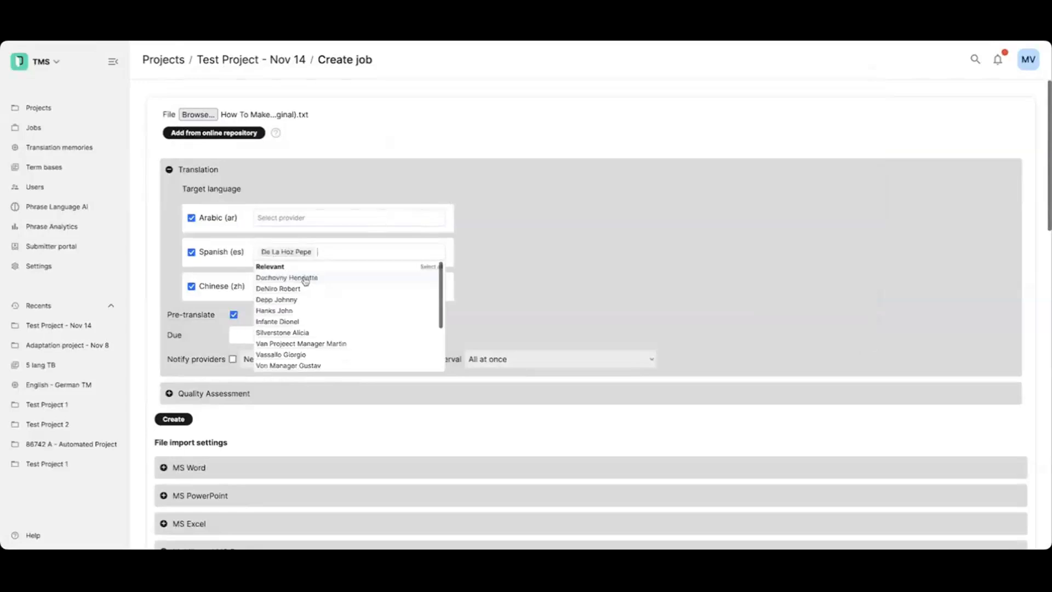
{"action": "left_click", "coordinate": [296, 310]}
{"action": "left_click", "coordinate": [548, 241]}
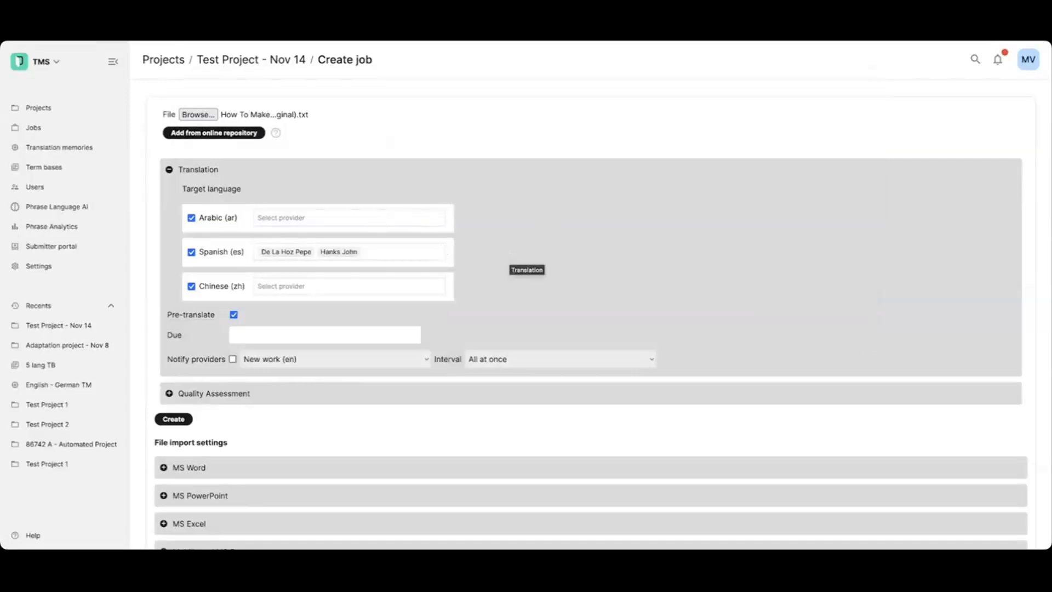
Turn on provider notifications with a 60-minute interval.
{"action": "left_click", "coordinate": [233, 360]}
{"action": "left_click", "coordinate": [500, 360]}
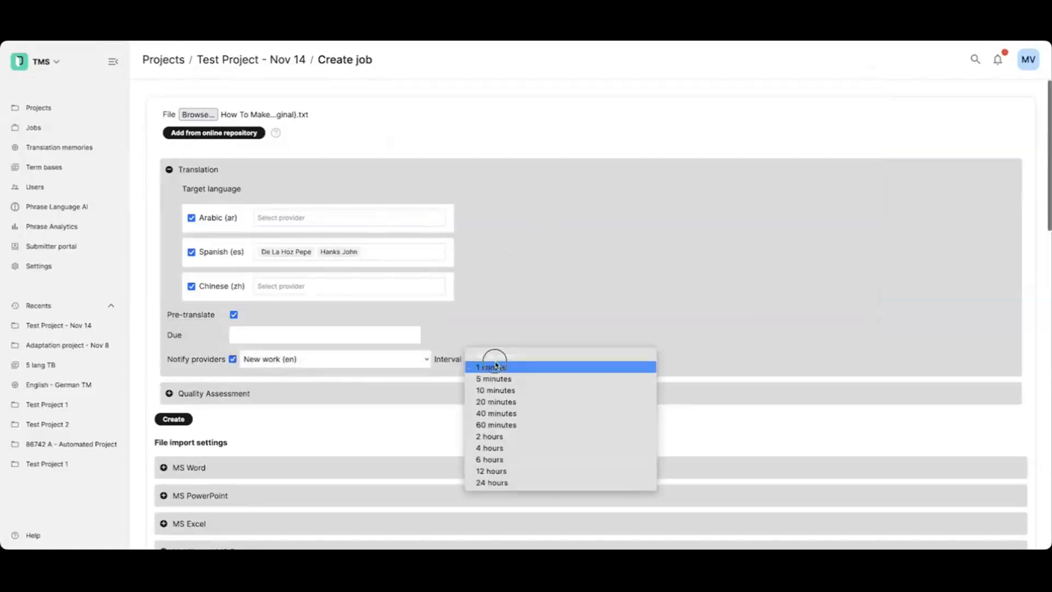
{"action": "left_click", "coordinate": [500, 354]}
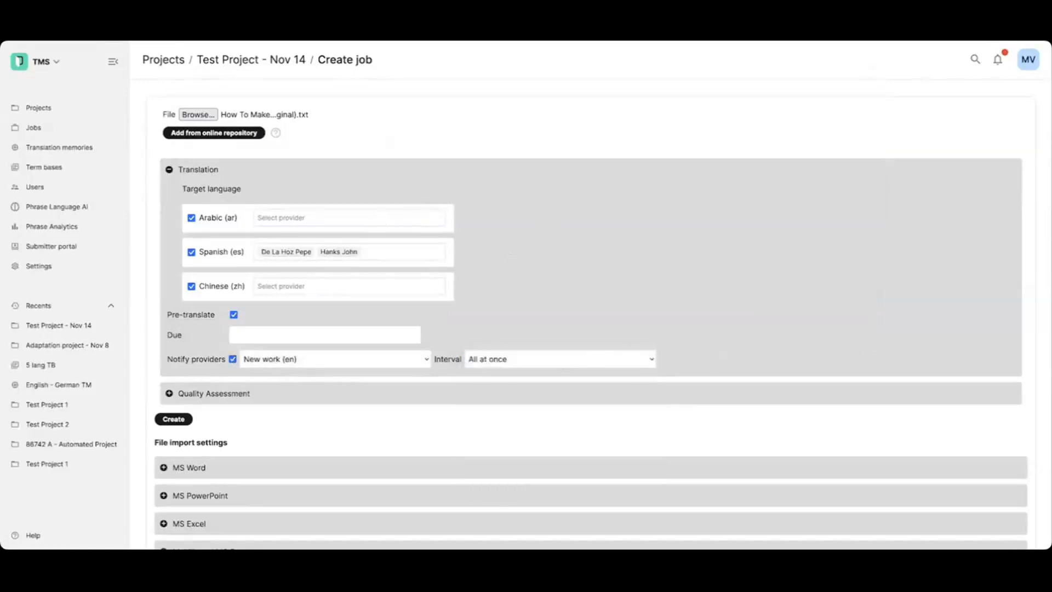
{"action": "left_click", "coordinate": [549, 364]}
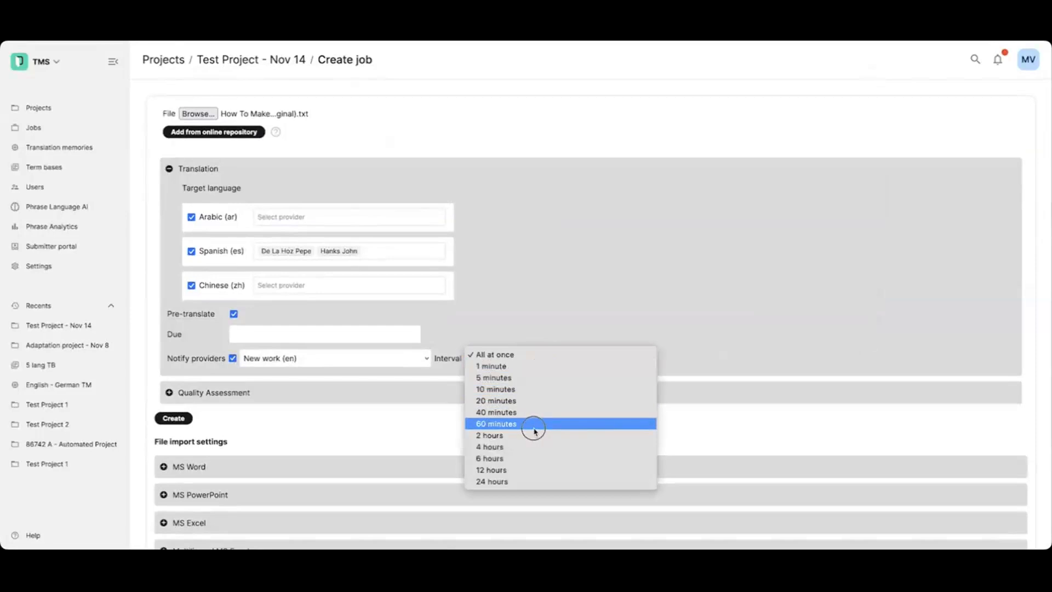
{"action": "left_click", "coordinate": [535, 425]}
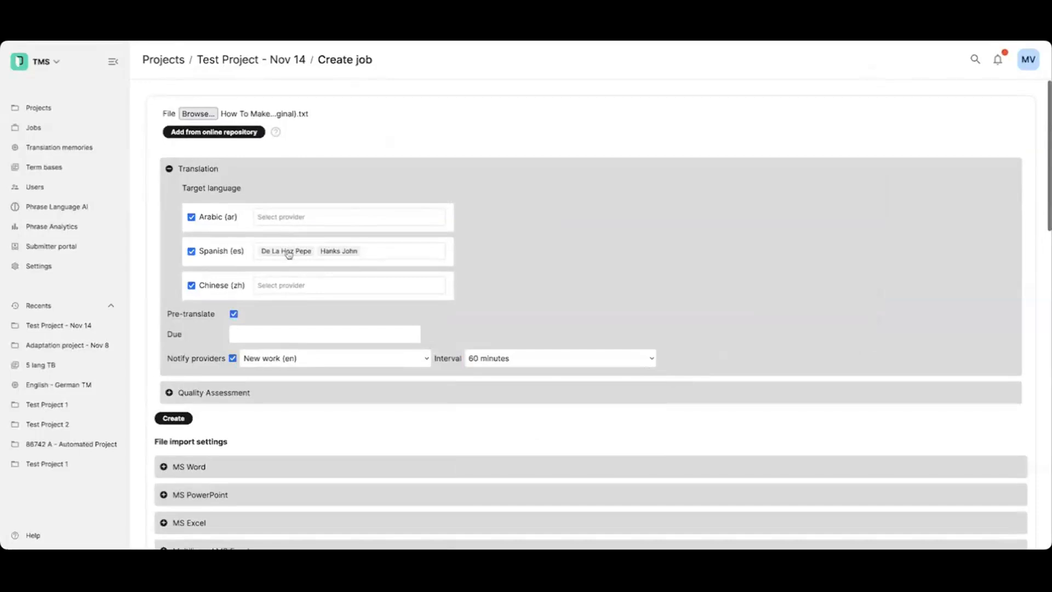
Remove the second Spanish provider, leaving a single translation provider.
{"action": "mouse_move", "coordinate": [289, 254]}
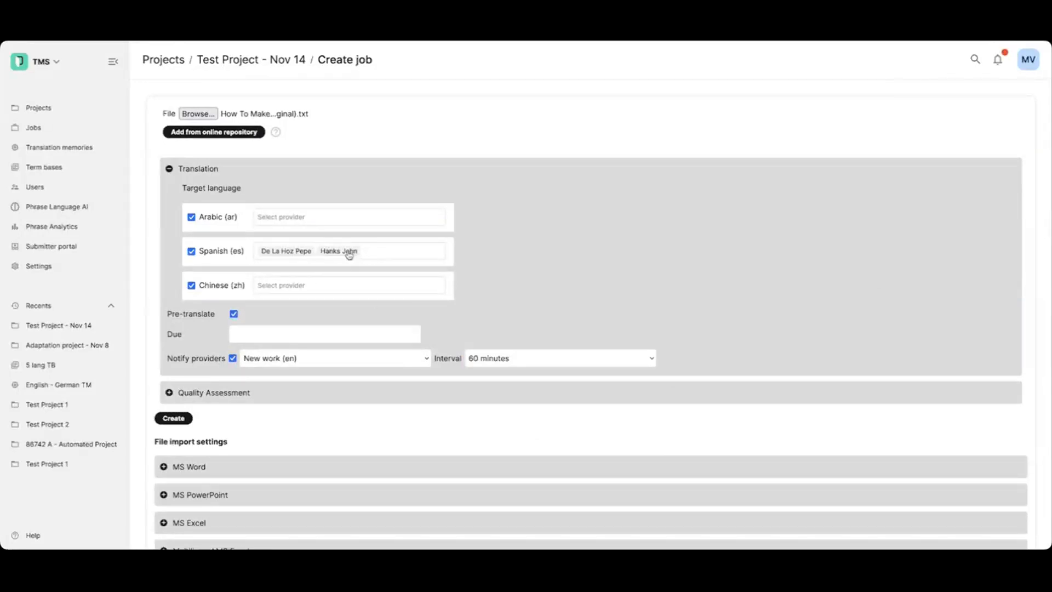
{"action": "mouse_move", "coordinate": [349, 254]}
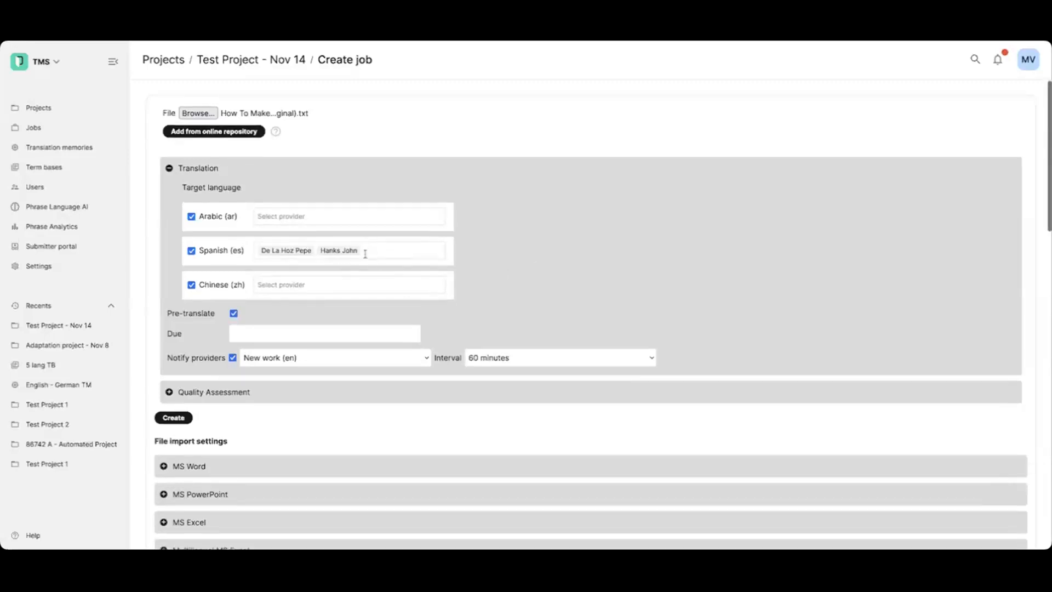
{"action": "left_click", "coordinate": [389, 250]}
{"action": "key", "text": "BackSpace"}
{"action": "left_click", "coordinate": [548, 262]}
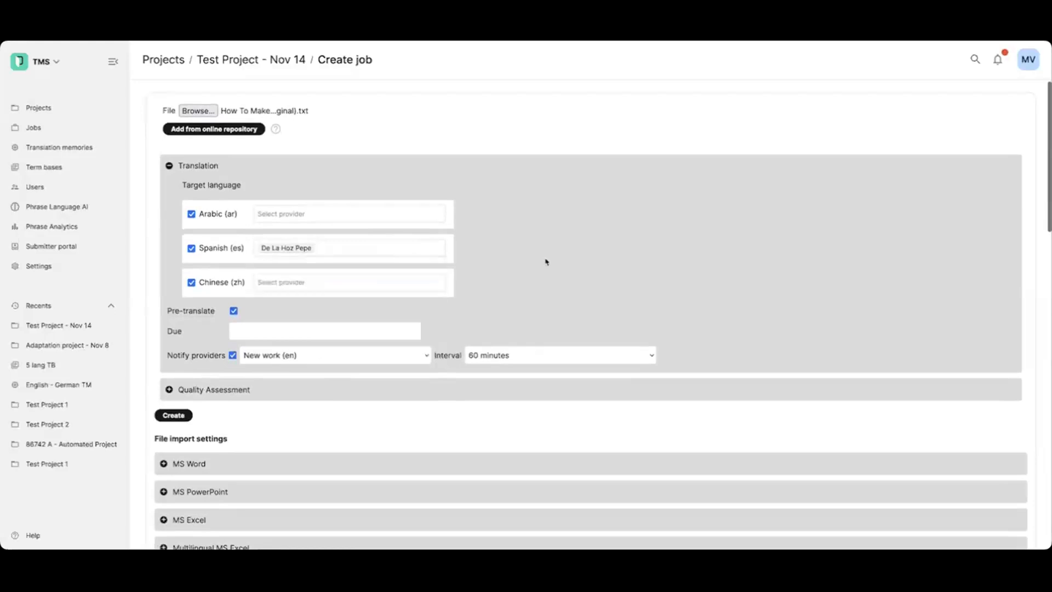
Assign a Spanish quality assessment provider to the job, found by filtering on its name.
{"action": "scroll", "coordinate": [208, 378], "scroll_direction": "down", "scroll_amount": 1}
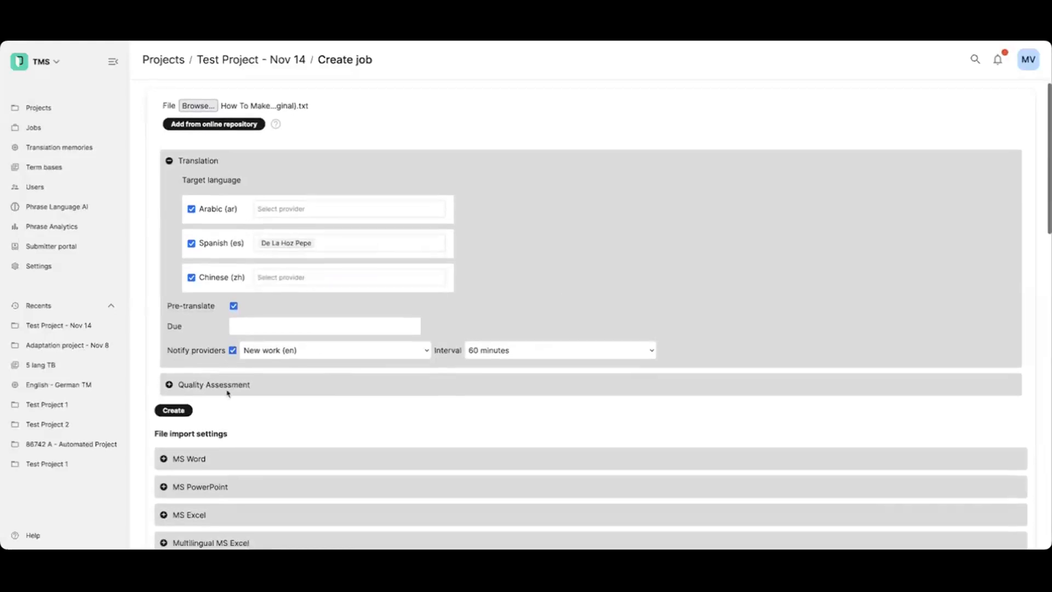
{"action": "left_click", "coordinate": [228, 390]}
{"action": "scroll", "coordinate": [231, 431], "scroll_direction": "down", "scroll_amount": 2}
{"action": "left_click", "coordinate": [285, 427]}
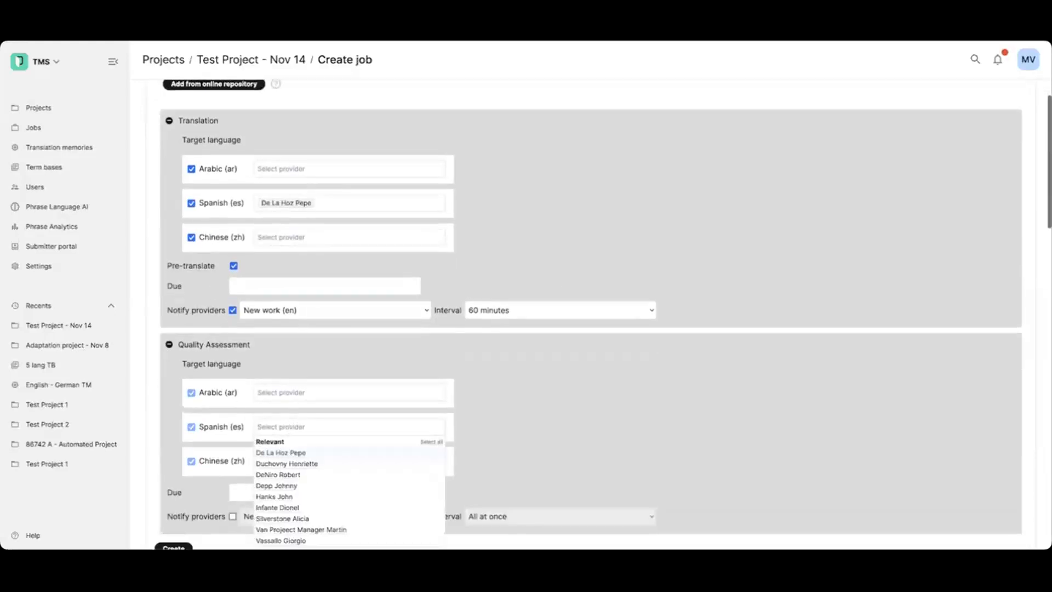
{"action": "type", "text": "henrie"}
{"action": "left_click", "coordinate": [294, 453]}
{"action": "left_click", "coordinate": [629, 255]}
Check the PowerPoint and Word import options, leaving notes and hidden text off.
{"action": "scroll", "coordinate": [630, 280], "scroll_direction": "down", "scroll_amount": 6}
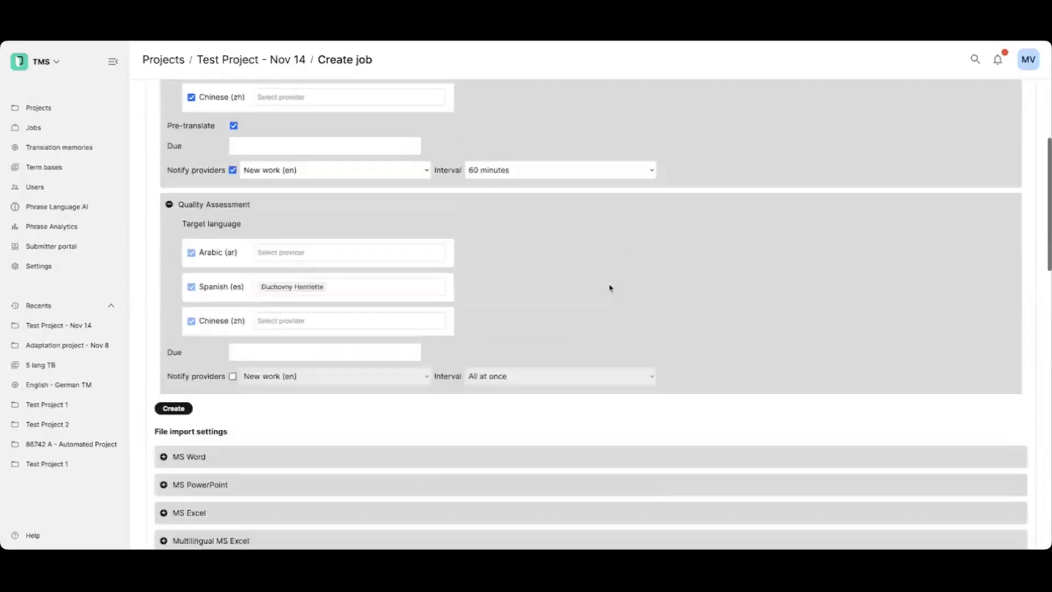
{"action": "scroll", "coordinate": [403, 273], "scroll_direction": "down", "scroll_amount": 2}
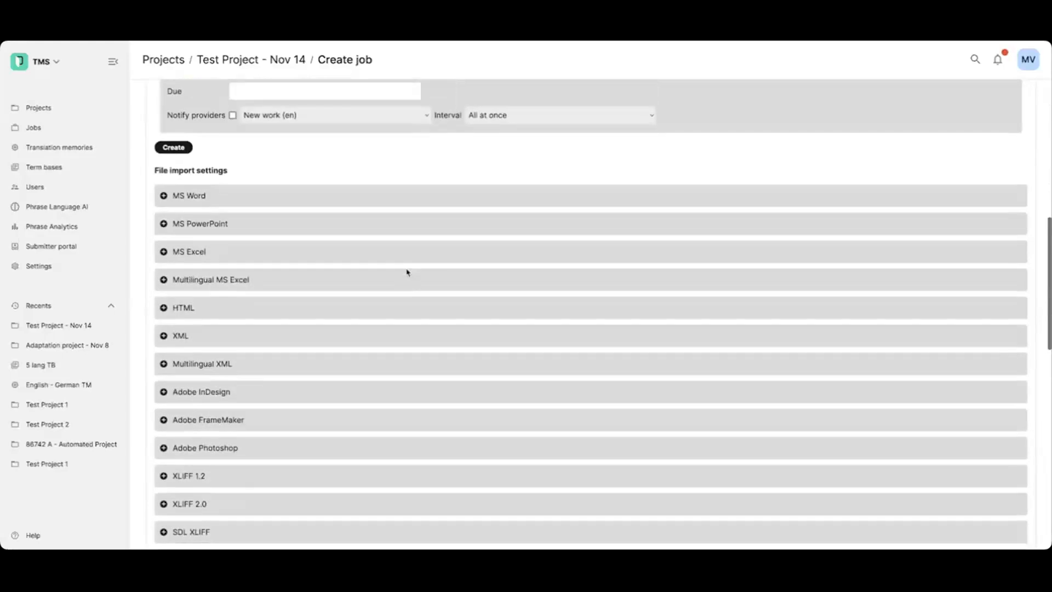
{"action": "scroll", "coordinate": [407, 272], "scroll_direction": "up", "scroll_amount": 1}
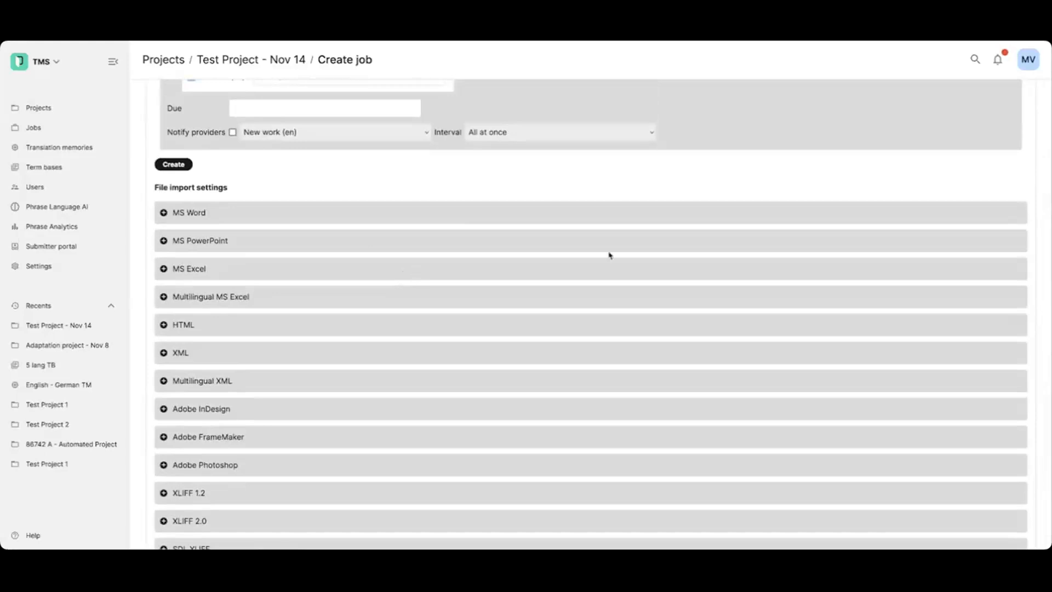
{"action": "left_click", "coordinate": [219, 245]}
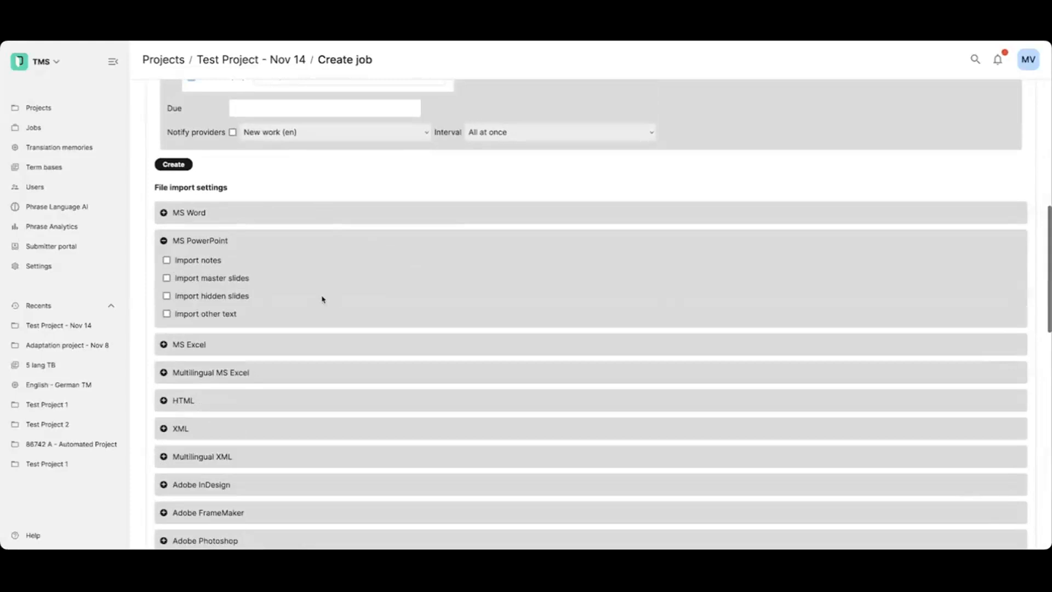
{"action": "left_click", "coordinate": [190, 262]}
{"action": "left_click", "coordinate": [189, 262]}
{"action": "left_click", "coordinate": [202, 216]}
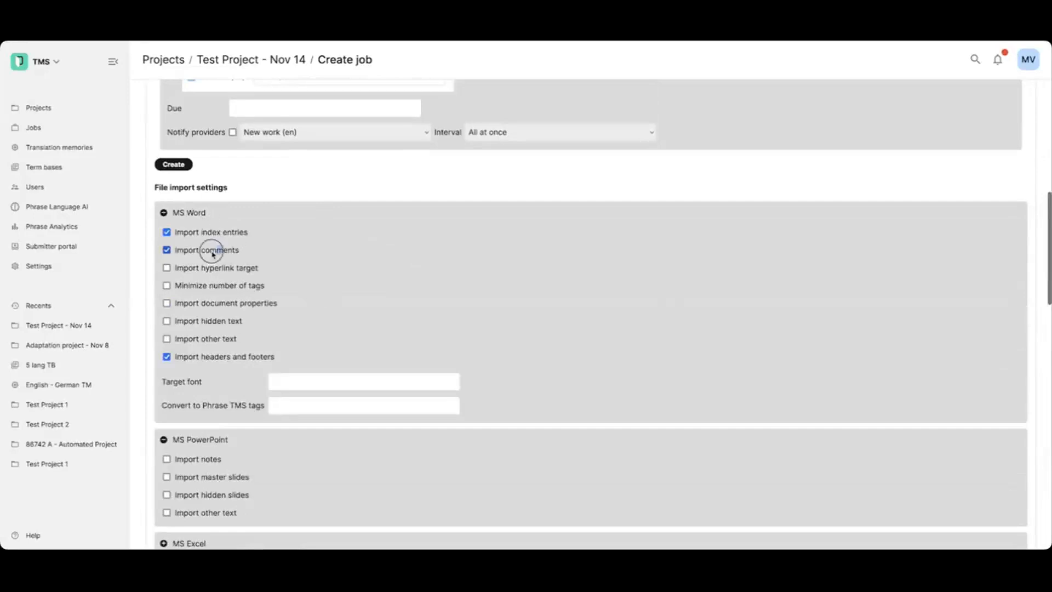
{"action": "left_click", "coordinate": [205, 323]}
{"action": "left_click", "coordinate": [204, 323]}
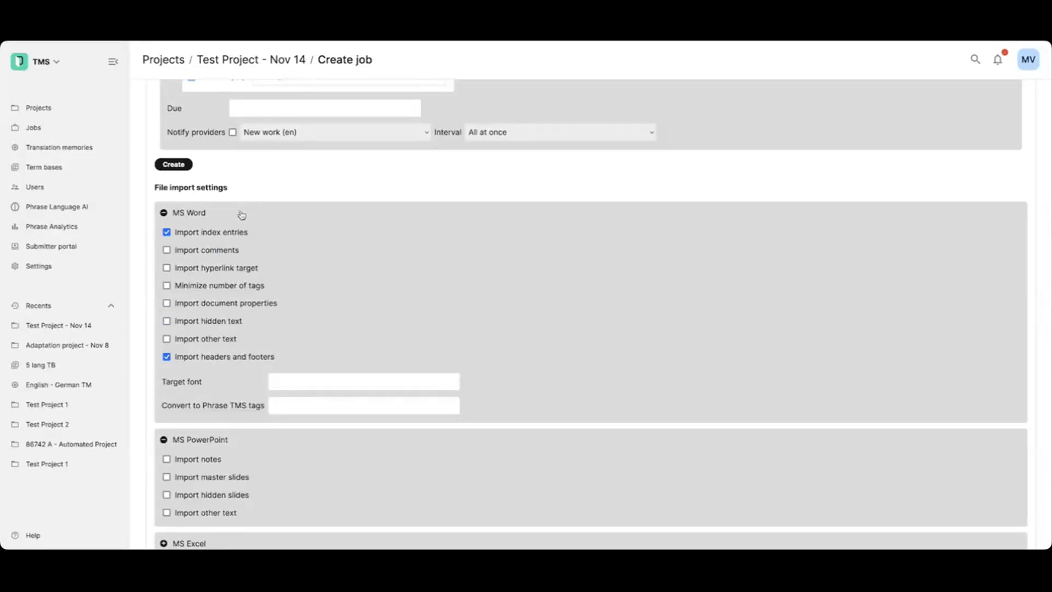
Stop importing Word index entries and headers and footers.
{"action": "scroll", "coordinate": [288, 437], "scroll_direction": "down", "scroll_amount": 3}
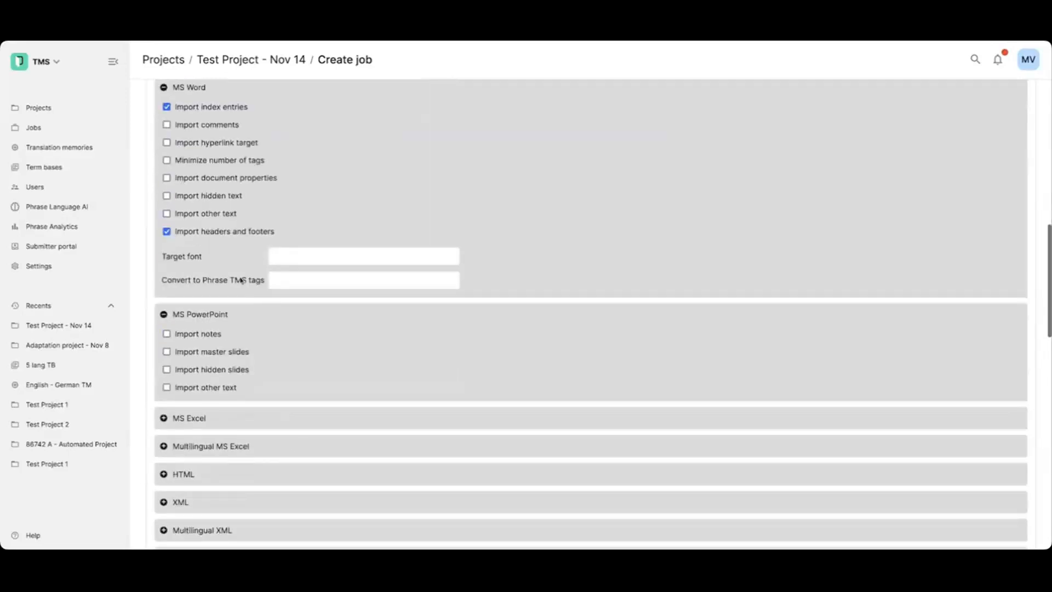
{"action": "scroll", "coordinate": [313, 322], "scroll_direction": "down", "scroll_amount": 3}
{"action": "scroll", "coordinate": [313, 318], "scroll_direction": "up", "scroll_amount": 6}
{"action": "scroll", "coordinate": [314, 319], "scroll_direction": "up", "scroll_amount": 3}
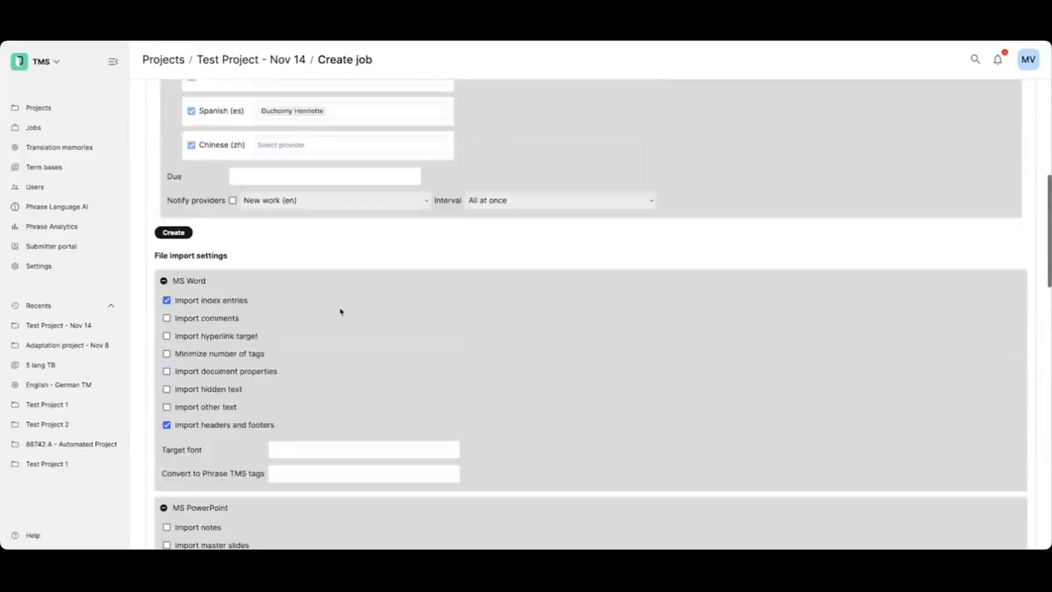
{"action": "left_click", "coordinate": [167, 417]}
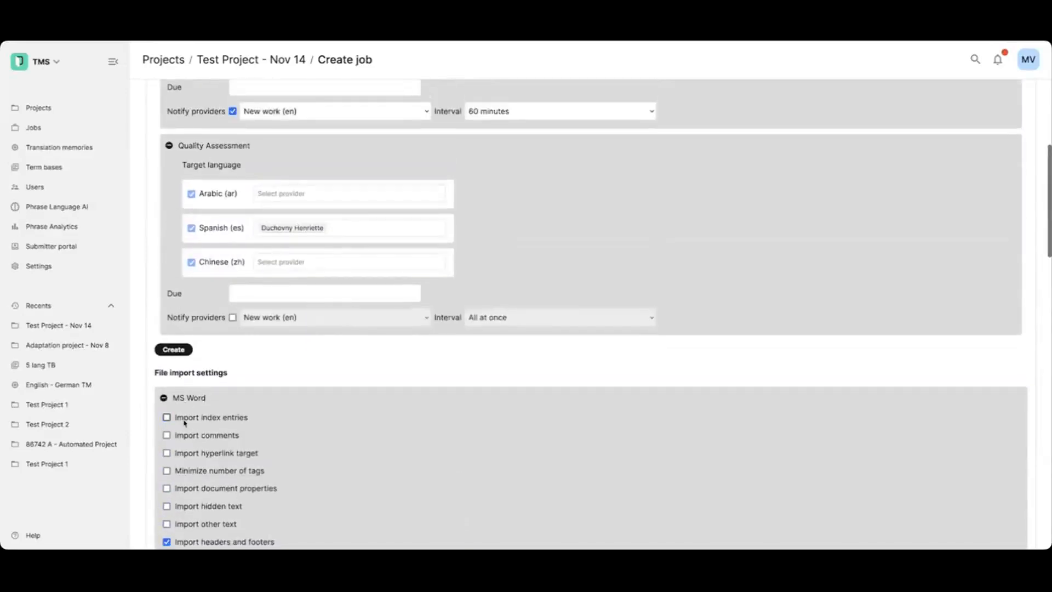
{"action": "scroll", "coordinate": [167, 416], "scroll_direction": "down", "scroll_amount": 2}
{"action": "left_click", "coordinate": [166, 451]}
{"action": "left_click", "coordinate": [238, 303]}
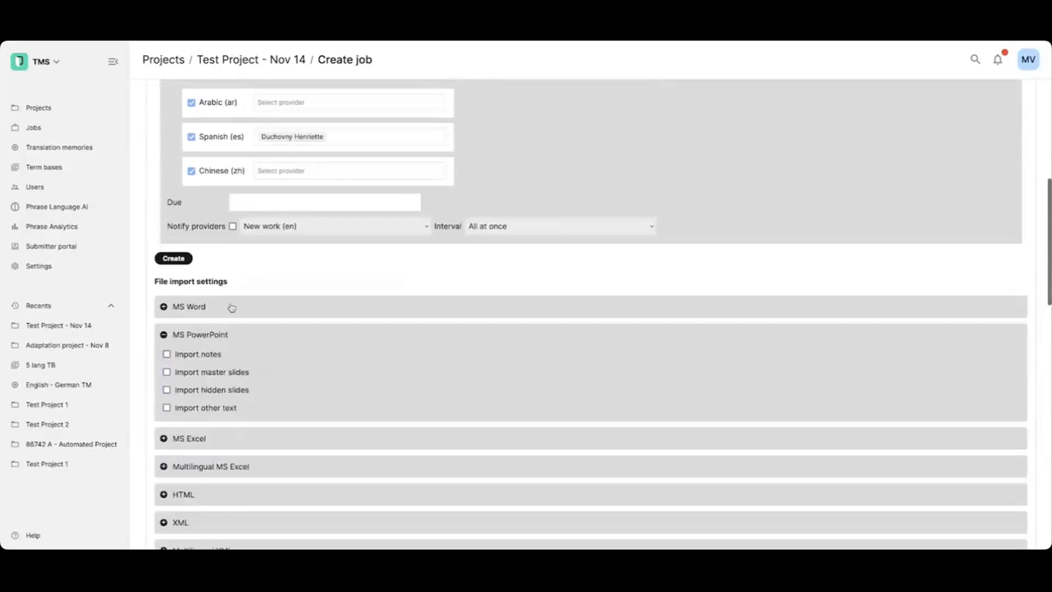
Create the jobs with these settings.
{"action": "scroll", "coordinate": [231, 315], "scroll_direction": "up", "scroll_amount": 7}
{"action": "scroll", "coordinate": [230, 412], "scroll_direction": "down", "scroll_amount": 1}
{"action": "scroll", "coordinate": [229, 412], "scroll_direction": "down", "scroll_amount": 3}
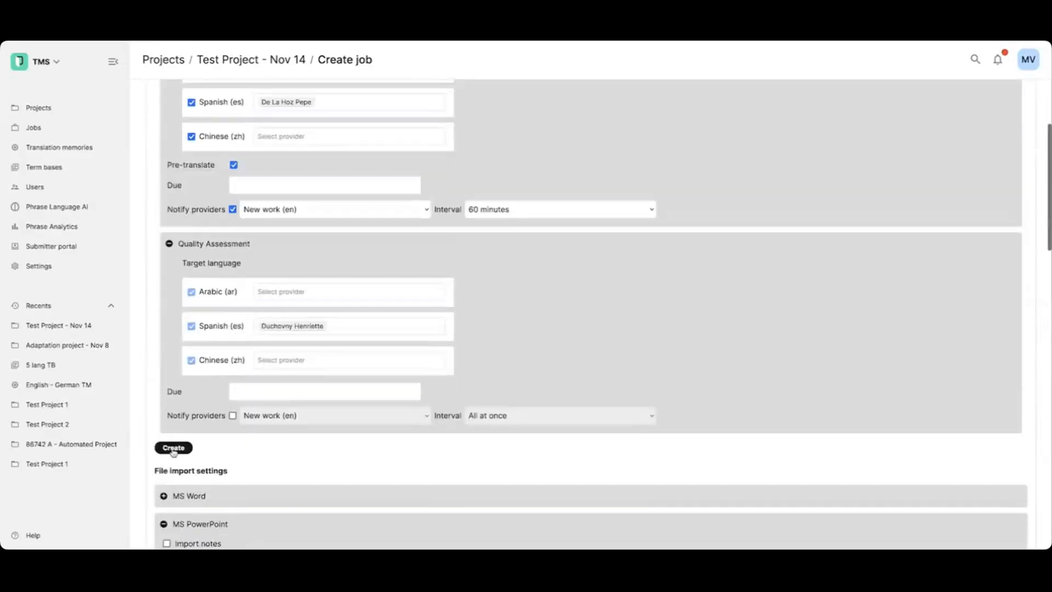
{"action": "left_click", "coordinate": [178, 449]}
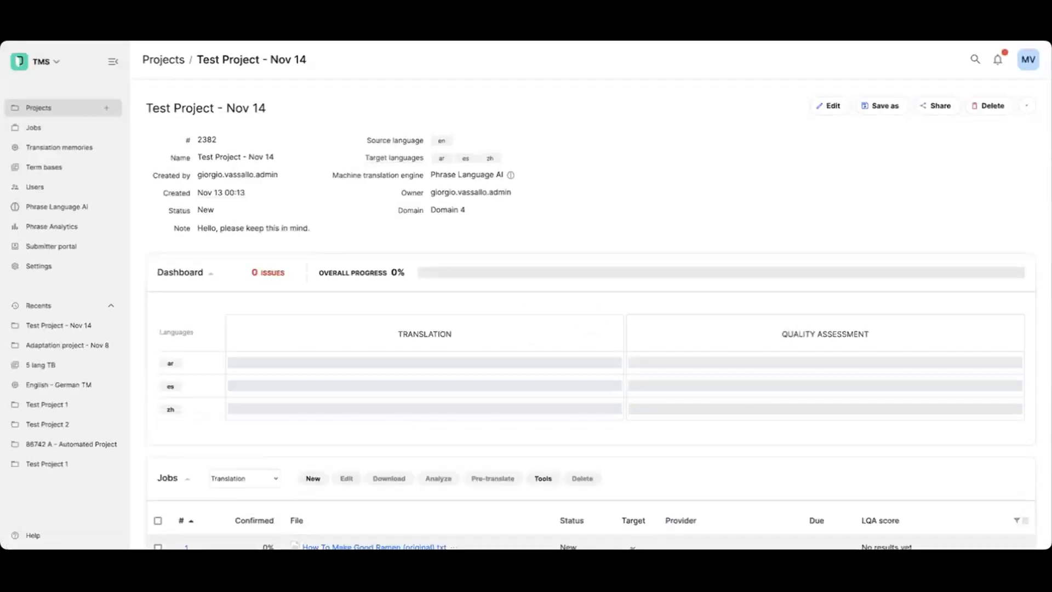
Scroll to the Jobs table listing the Arabic, Spanish and Chinese ramen jobs.
{"action": "scroll", "coordinate": [379, 201], "scroll_direction": "down", "scroll_amount": 3}
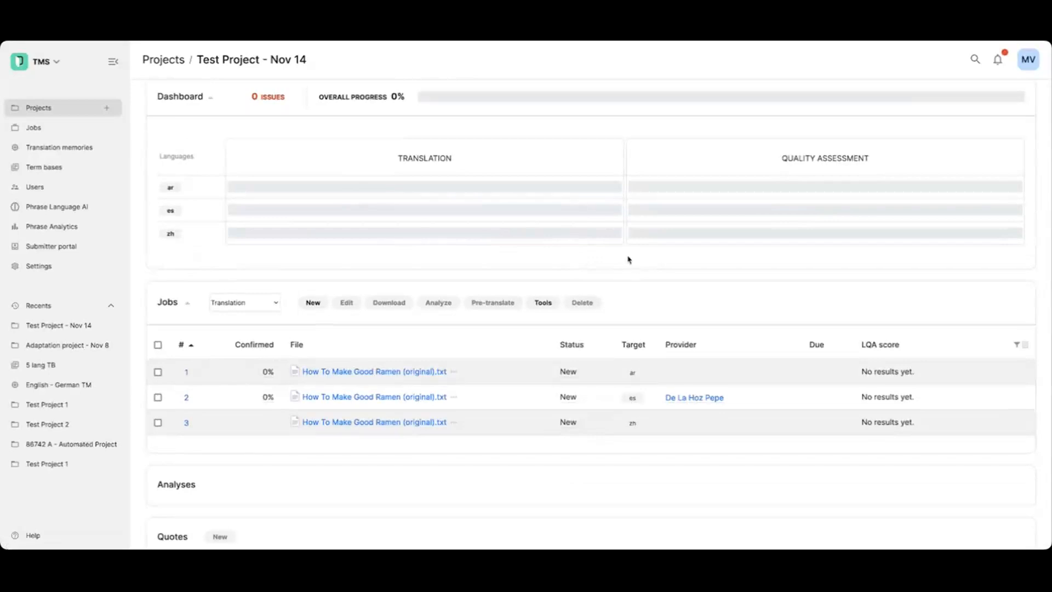
{"action": "scroll", "coordinate": [629, 260], "scroll_direction": "down", "scroll_amount": 1}
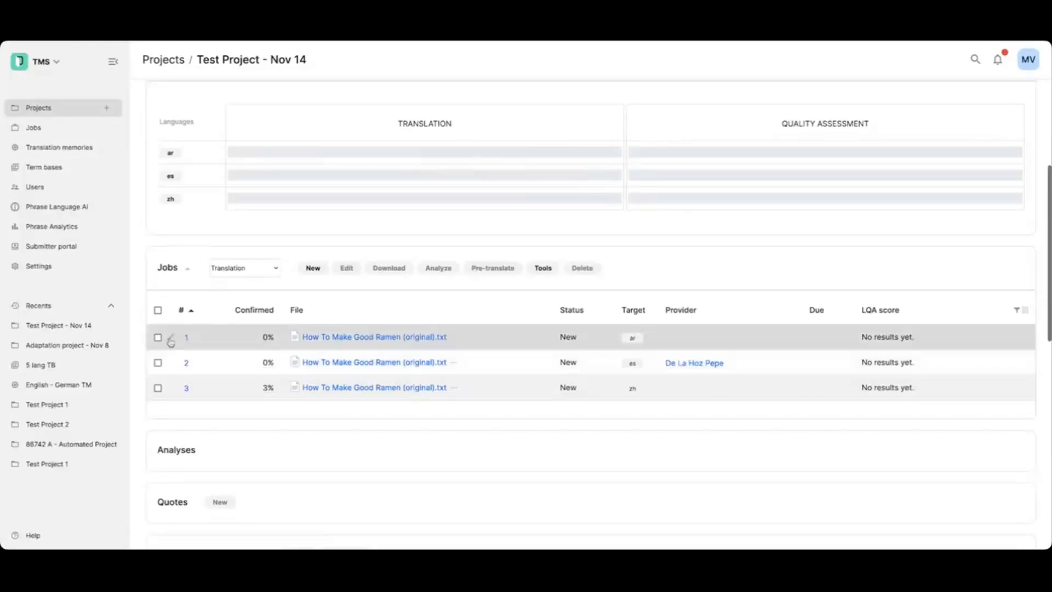
Edit the Arabic job, assigning a provider and status Accepted by provider.
{"action": "scroll", "coordinate": [172, 340], "scroll_direction": "down", "scroll_amount": 1}
{"action": "scroll", "coordinate": [171, 338], "scroll_direction": "up", "scroll_amount": 1}
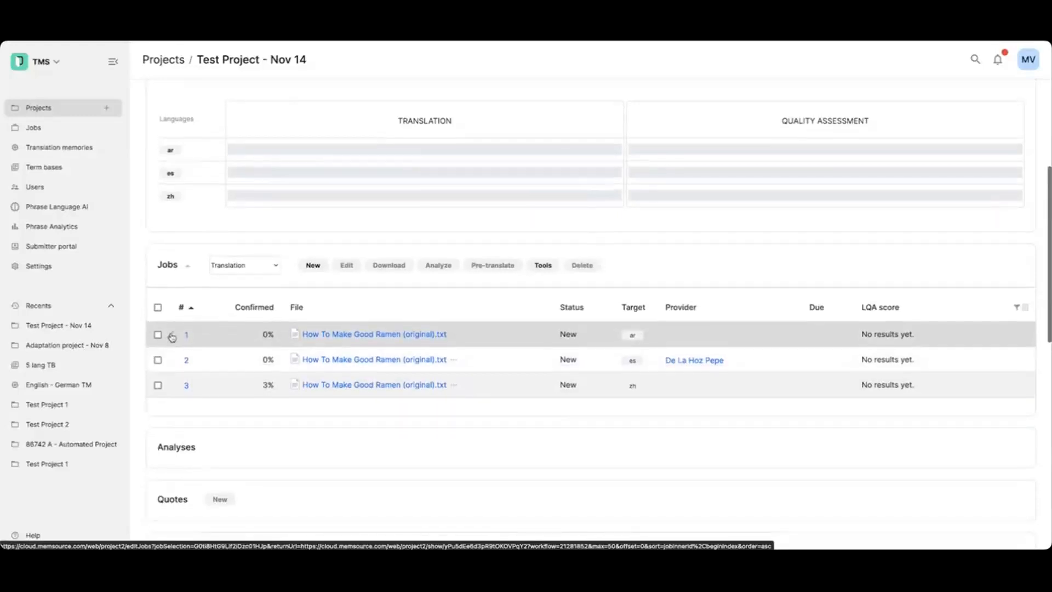
{"action": "left_click", "coordinate": [158, 335]}
{"action": "scroll", "coordinate": [165, 333], "scroll_direction": "down", "scroll_amount": 1}
{"action": "left_click", "coordinate": [170, 333]}
{"action": "left_click", "coordinate": [231, 113]}
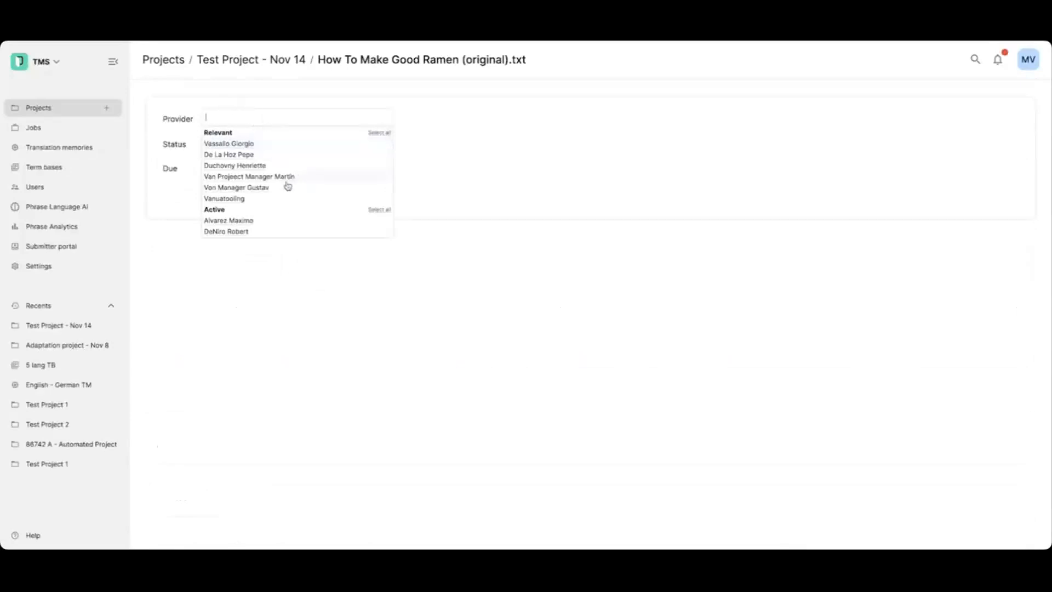
{"action": "left_click", "coordinate": [258, 187]}
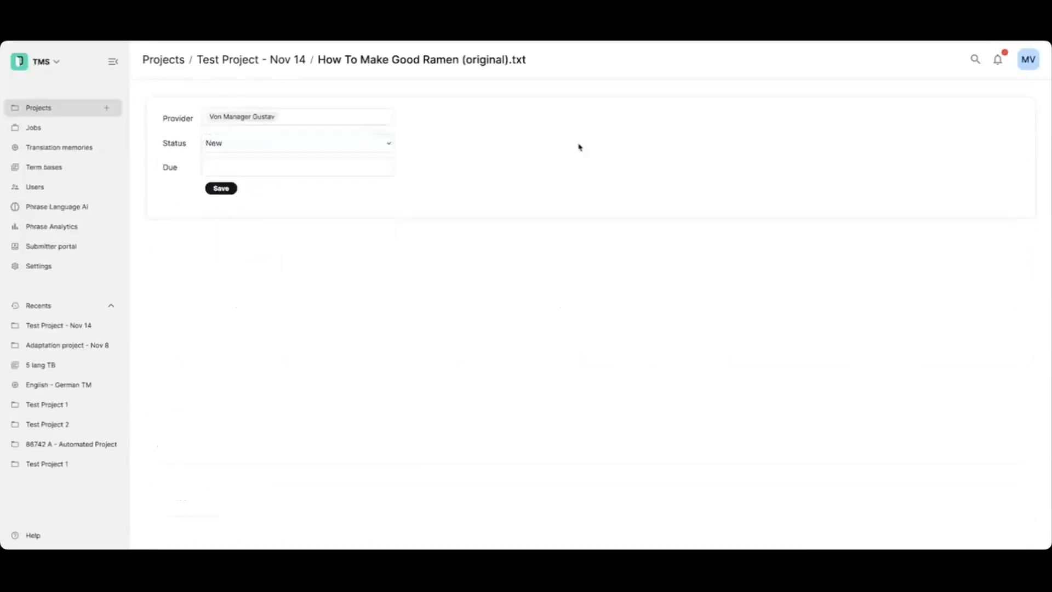
{"action": "left_click", "coordinate": [260, 147]}
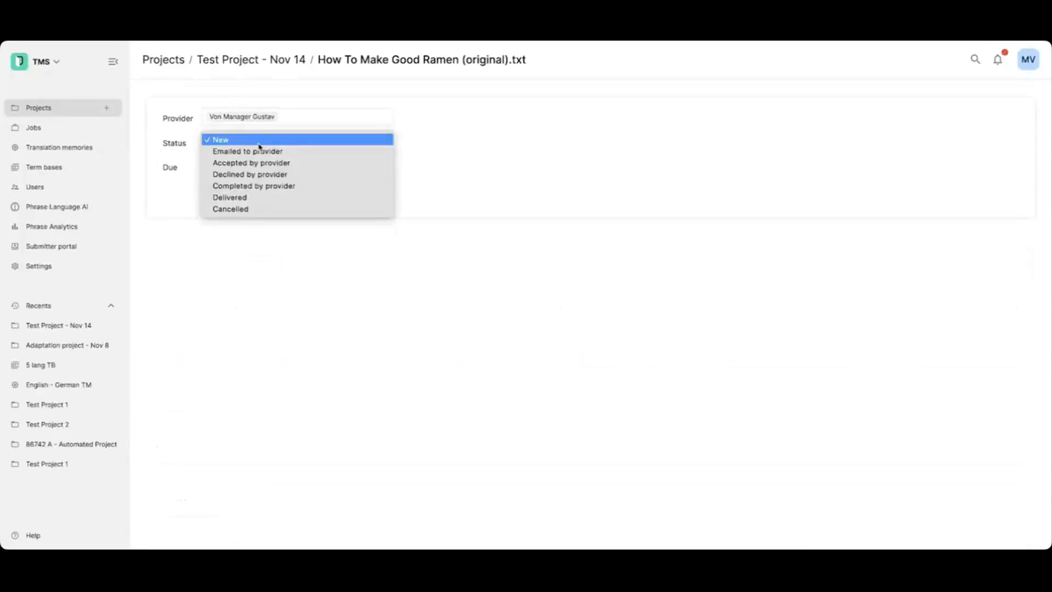
{"action": "left_click", "coordinate": [301, 162]}
{"action": "left_click", "coordinate": [299, 145]}
{"action": "left_click", "coordinate": [467, 163]}
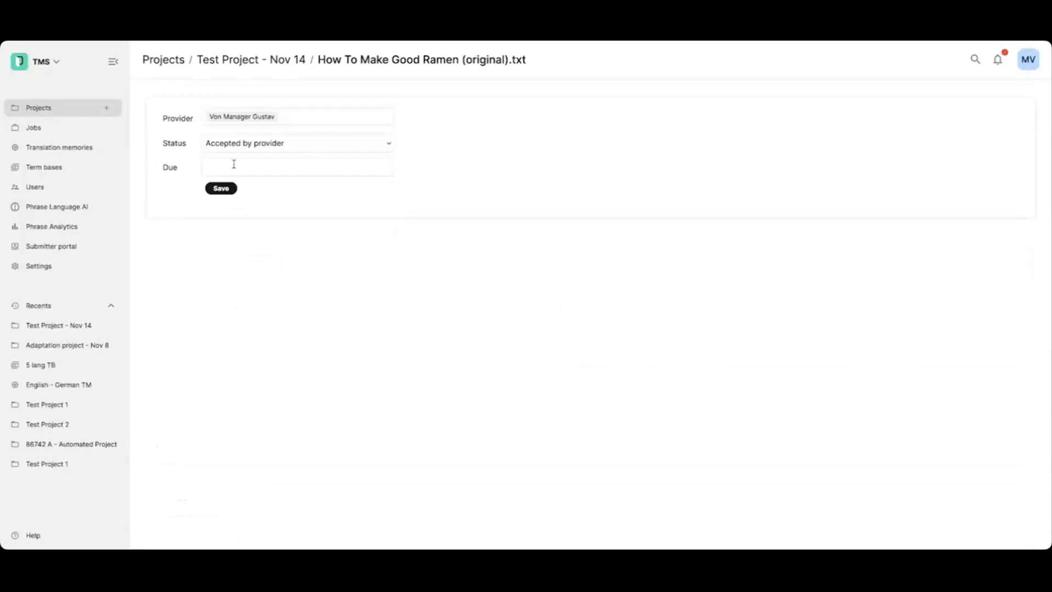
Set the Arabic job's due date to 15 November 13:00 and save.
{"action": "left_click", "coordinate": [242, 166]}
{"action": "left_click", "coordinate": [264, 255]}
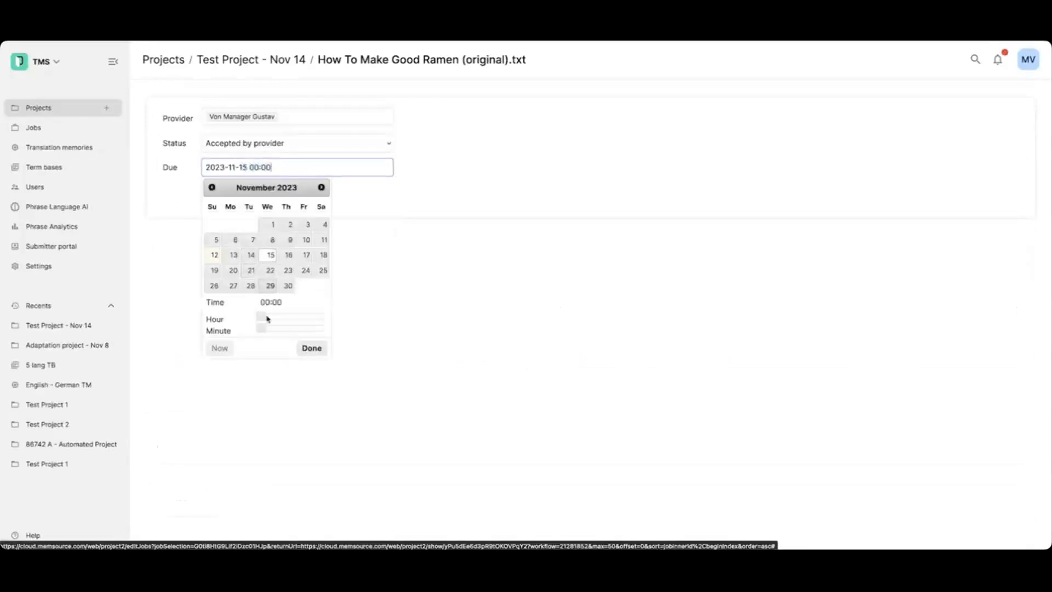
{"action": "left_click_drag", "start_coordinate": [262, 317], "coordinate": [298, 317]}
{"action": "left_click", "coordinate": [312, 348]}
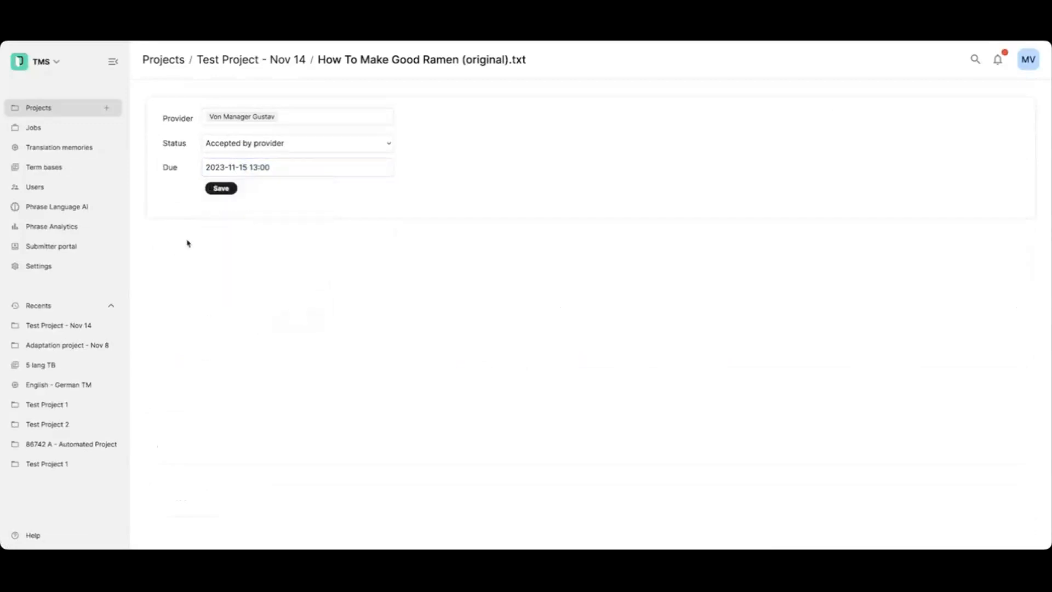
{"action": "left_click", "coordinate": [221, 188]}
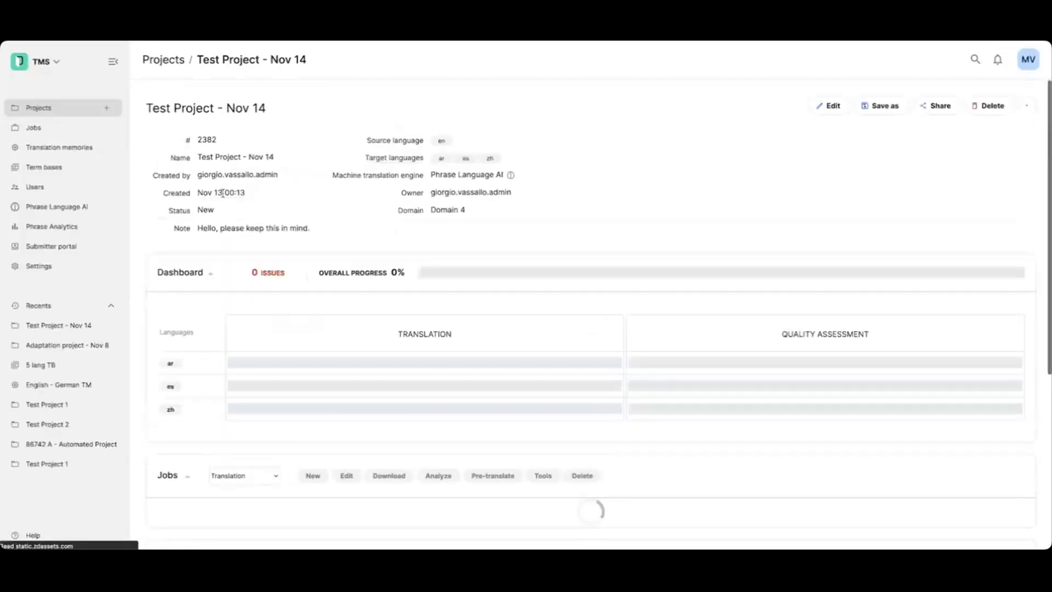
Select all three ramen jobs and analyze them with Analyze by language checked.
{"action": "scroll", "coordinate": [289, 238], "scroll_direction": "down", "scroll_amount": 5}
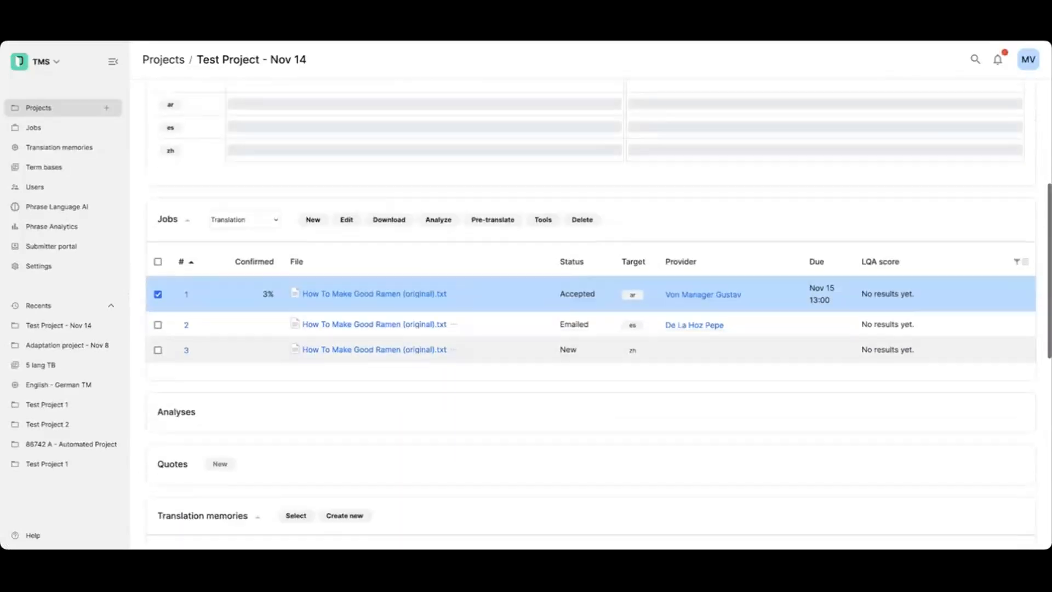
{"action": "left_click", "coordinate": [158, 290]}
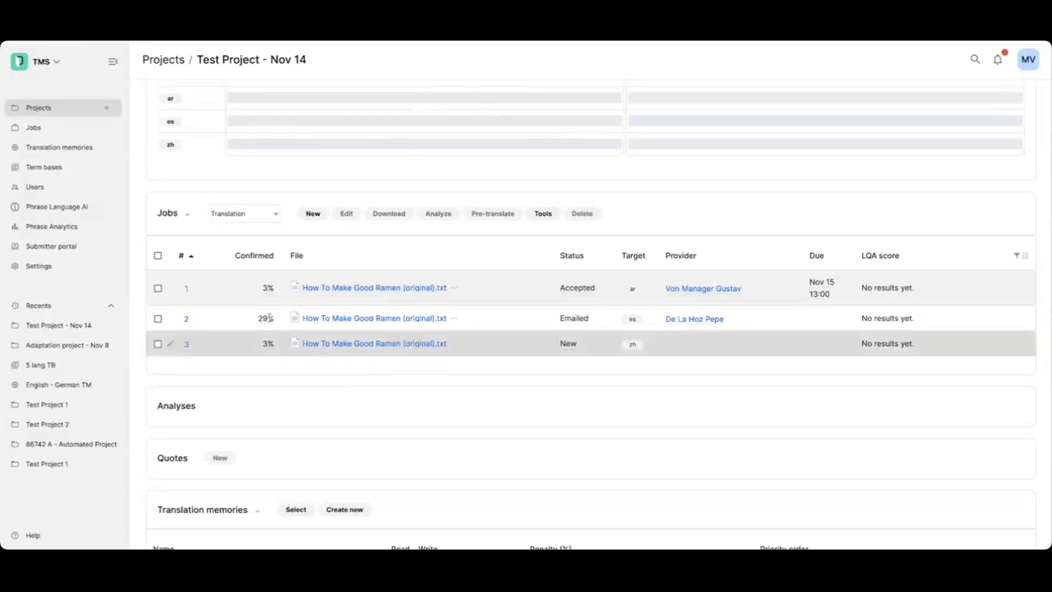
{"action": "left_click", "coordinate": [157, 254]}
{"action": "scroll", "coordinate": [489, 238], "scroll_direction": "down", "scroll_amount": 1}
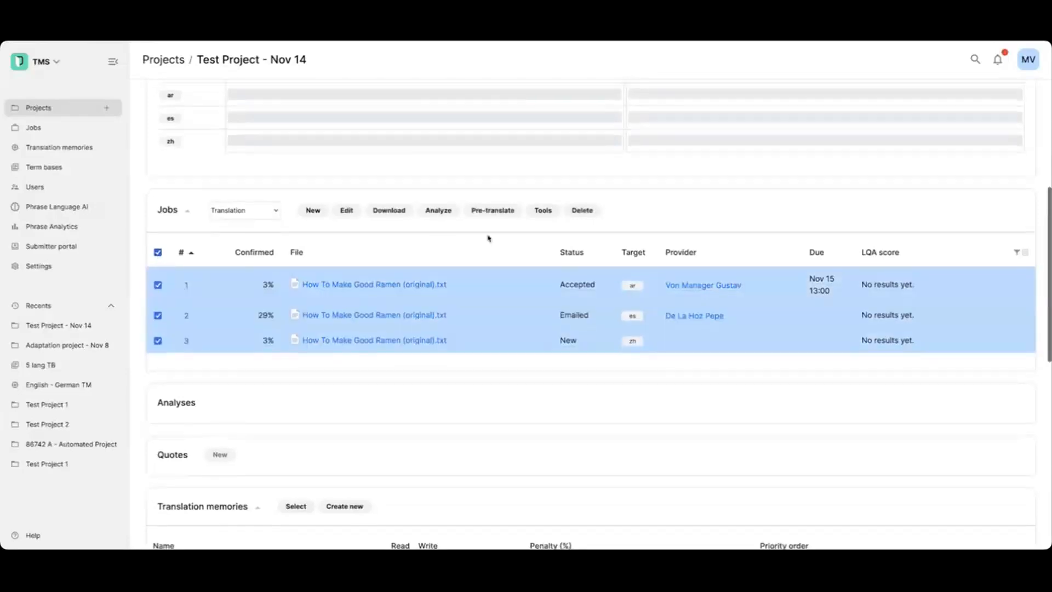
{"action": "left_click", "coordinate": [439, 211]}
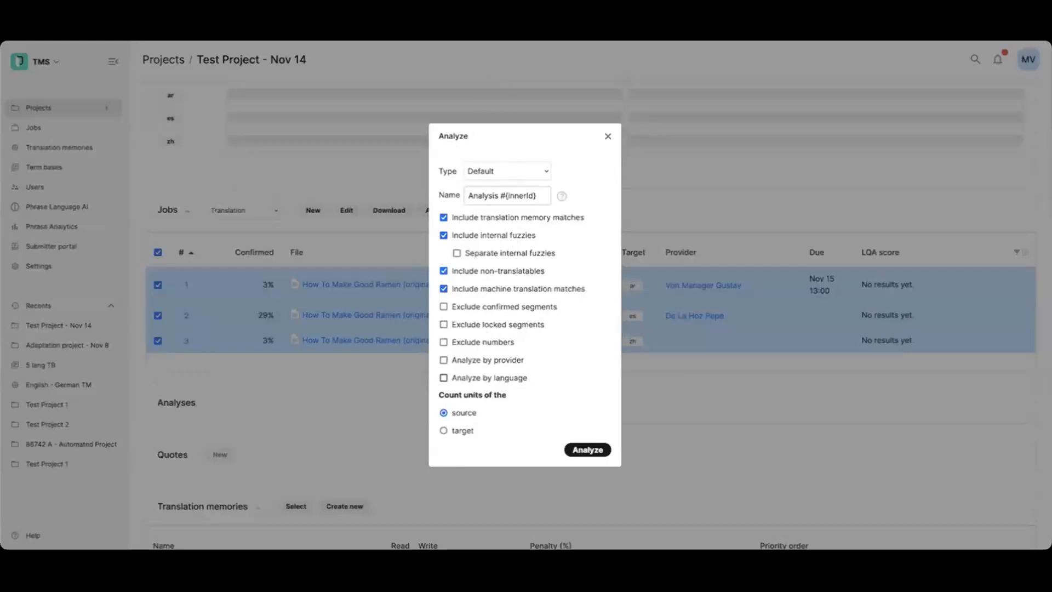
{"action": "left_click", "coordinate": [510, 383]}
{"action": "left_click", "coordinate": [592, 452]}
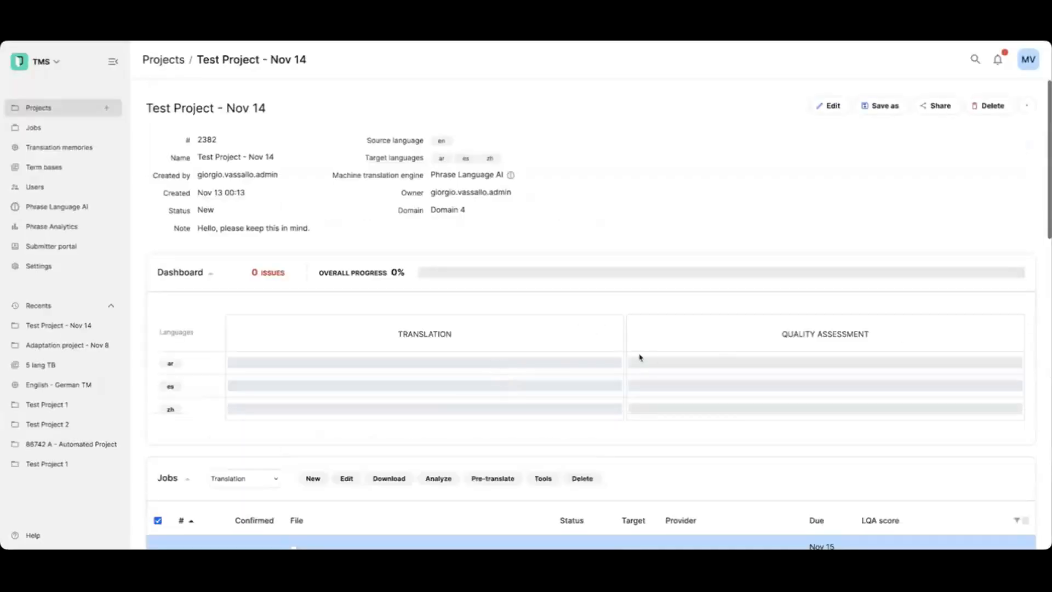
{"action": "scroll", "coordinate": [640, 357], "scroll_direction": "down", "scroll_amount": 7}
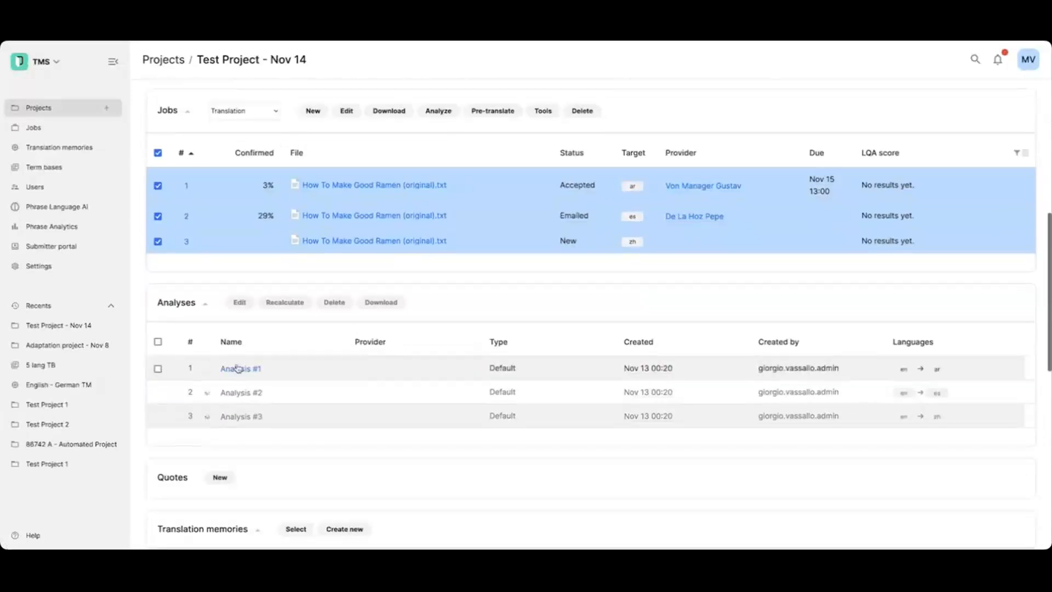
Review the Spanish job's Analysis #2 report, close it, and start a new quote.
{"action": "scroll", "coordinate": [260, 351], "scroll_direction": "down", "scroll_amount": 1}
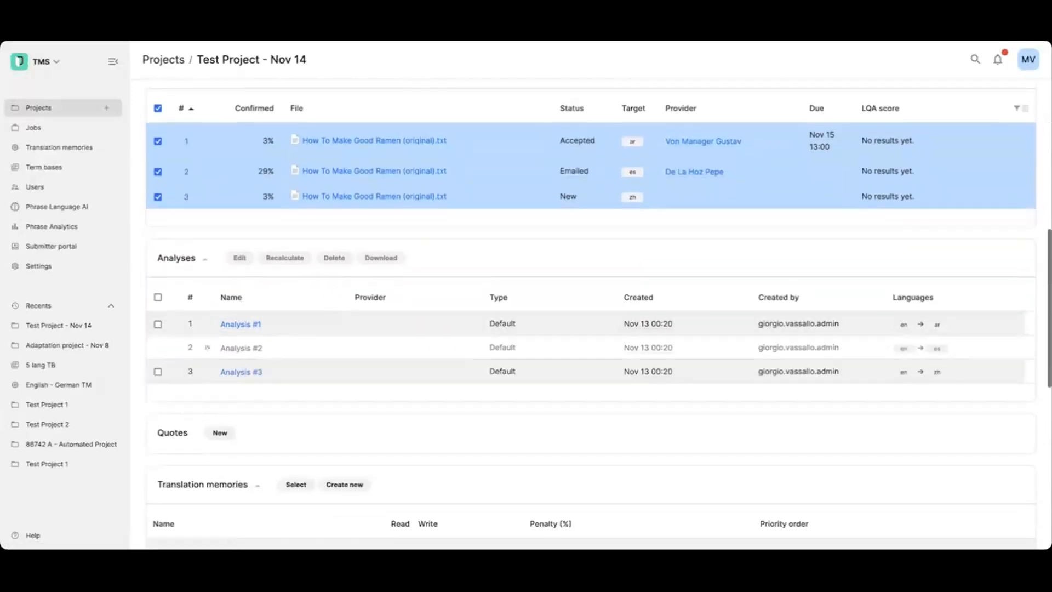
{"action": "left_click", "coordinate": [157, 108]}
{"action": "left_click", "coordinate": [239, 349]}
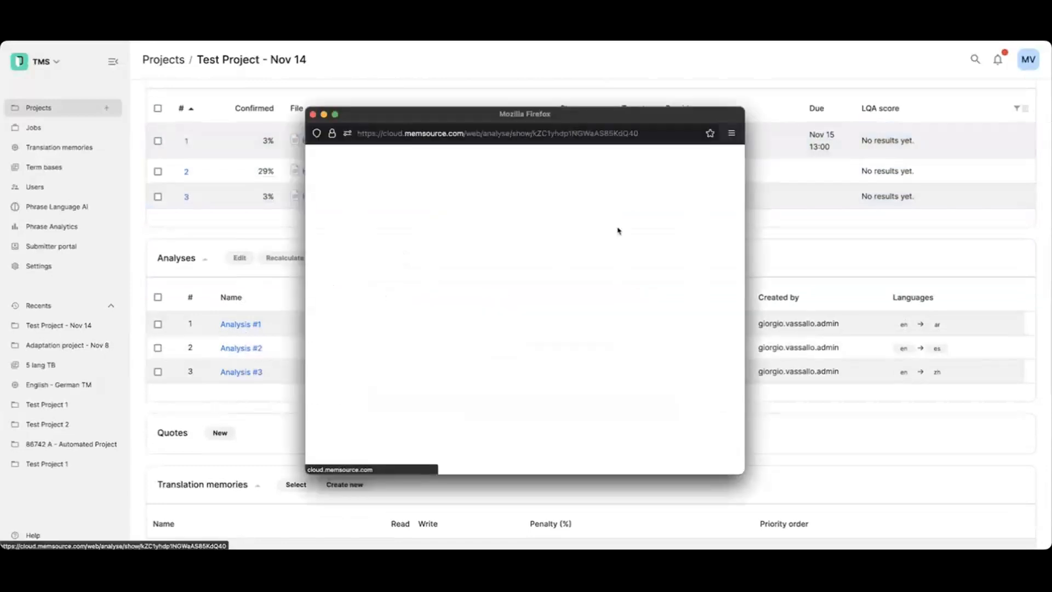
{"action": "scroll", "coordinate": [590, 306], "scroll_direction": "down", "scroll_amount": 1}
{"action": "scroll", "coordinate": [590, 306], "scroll_direction": "down", "scroll_amount": 4}
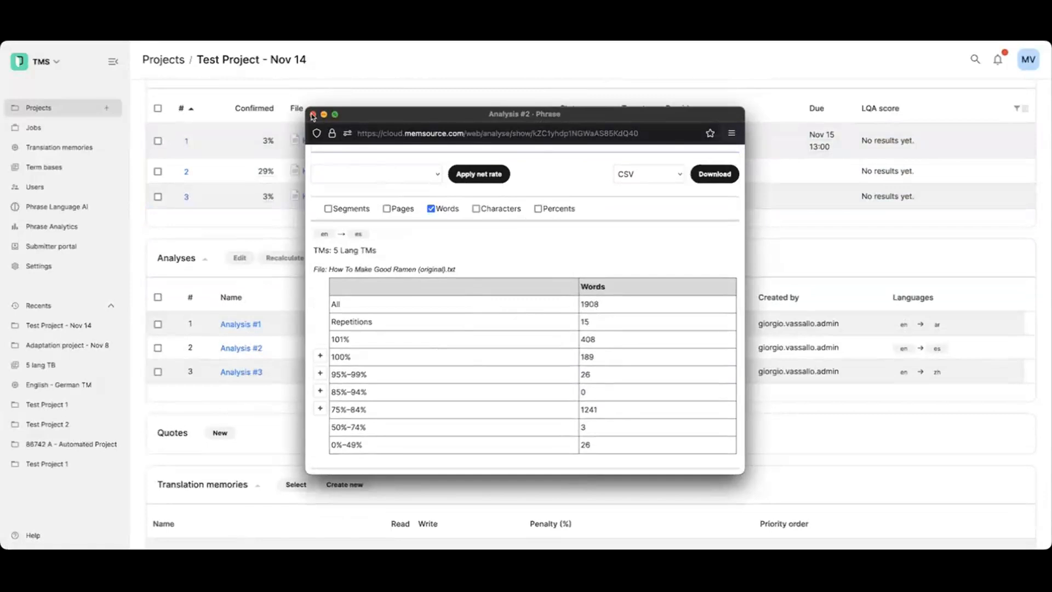
{"action": "left_click", "coordinate": [313, 114]}
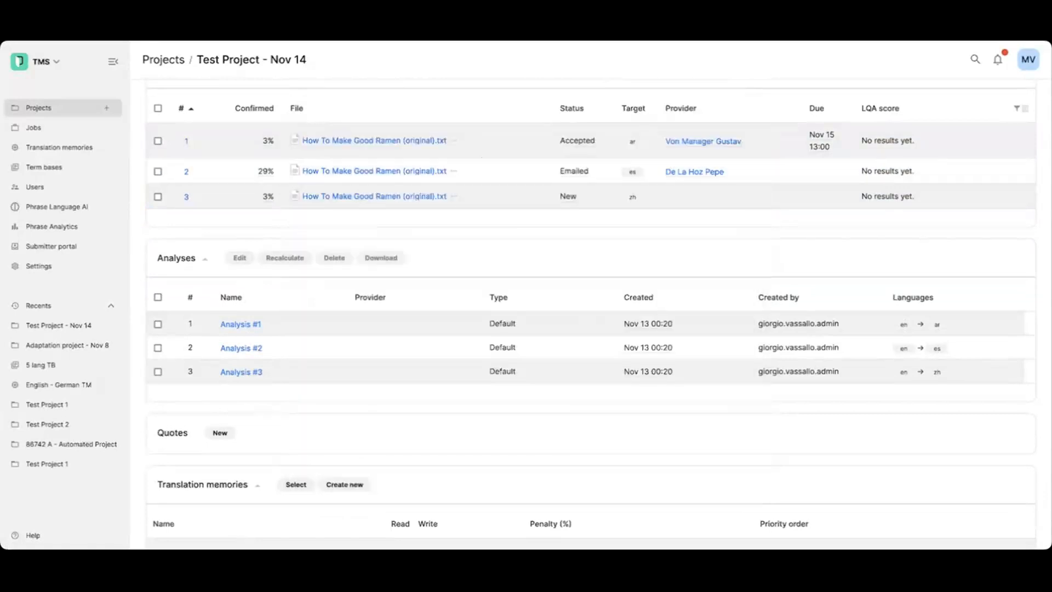
{"action": "scroll", "coordinate": [552, 369], "scroll_direction": "down", "scroll_amount": 2}
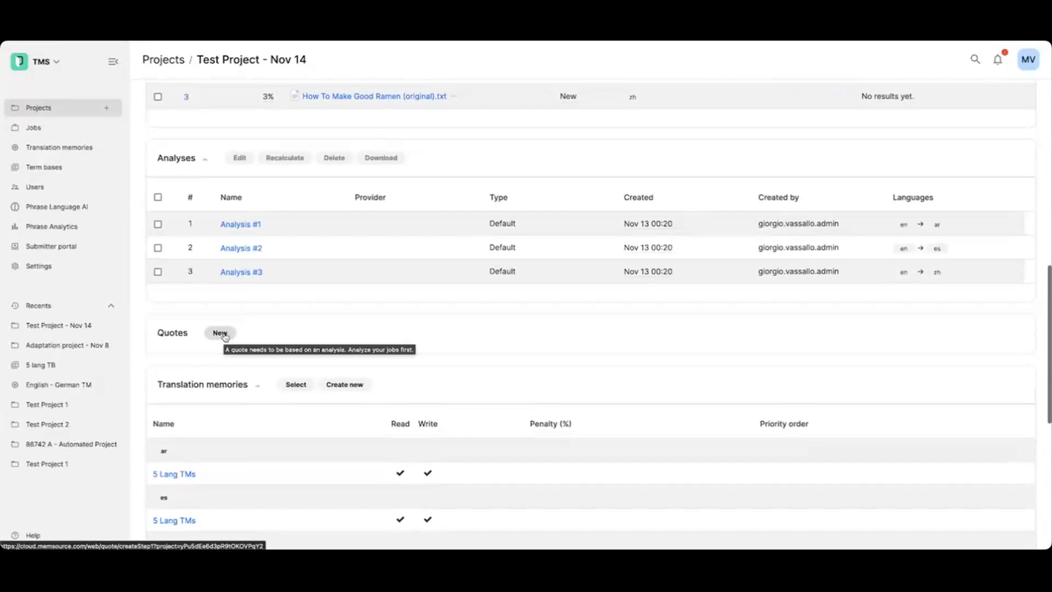
{"action": "left_click", "coordinate": [220, 332]}
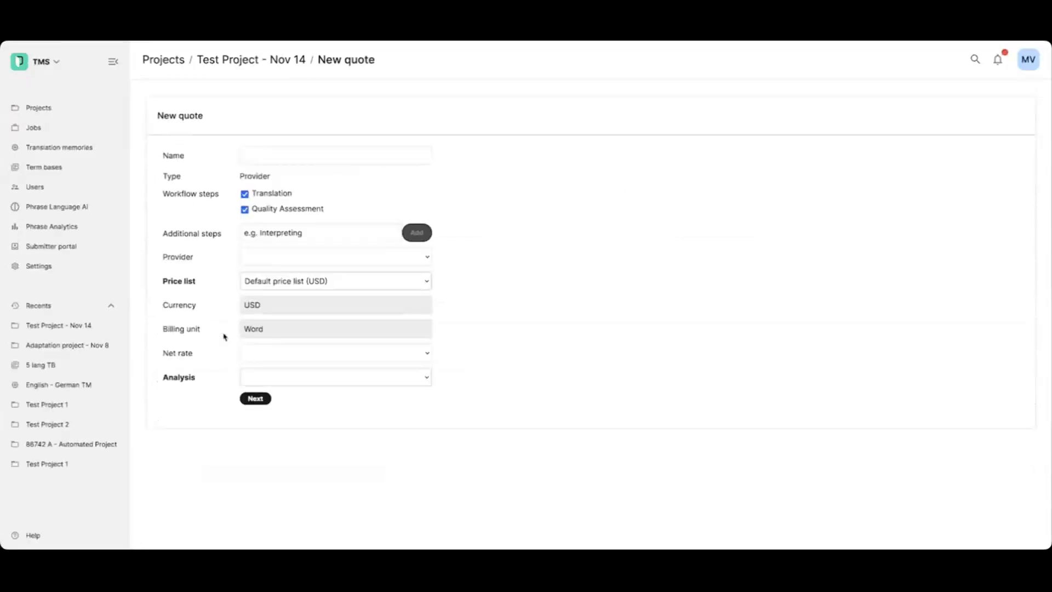
Give the quote a name for the Spanish provider and drop the Quality Assessment step.
{"action": "left_click", "coordinate": [293, 157]}
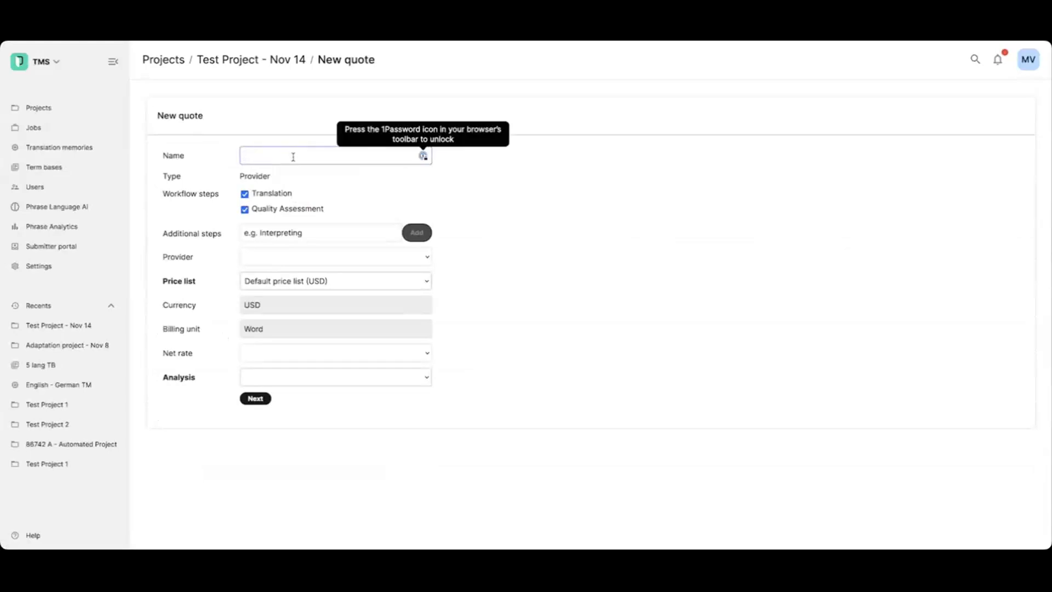
{"action": "left_click", "coordinate": [292, 157]}
{"action": "type", "text": "Quote for pepe"}
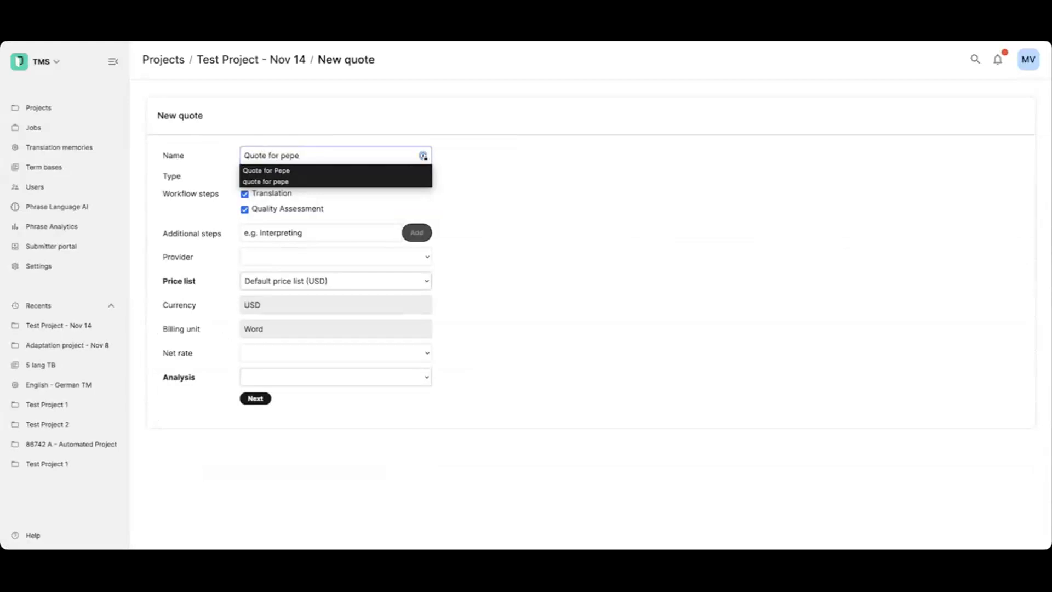
{"action": "left_click", "coordinate": [611, 172]}
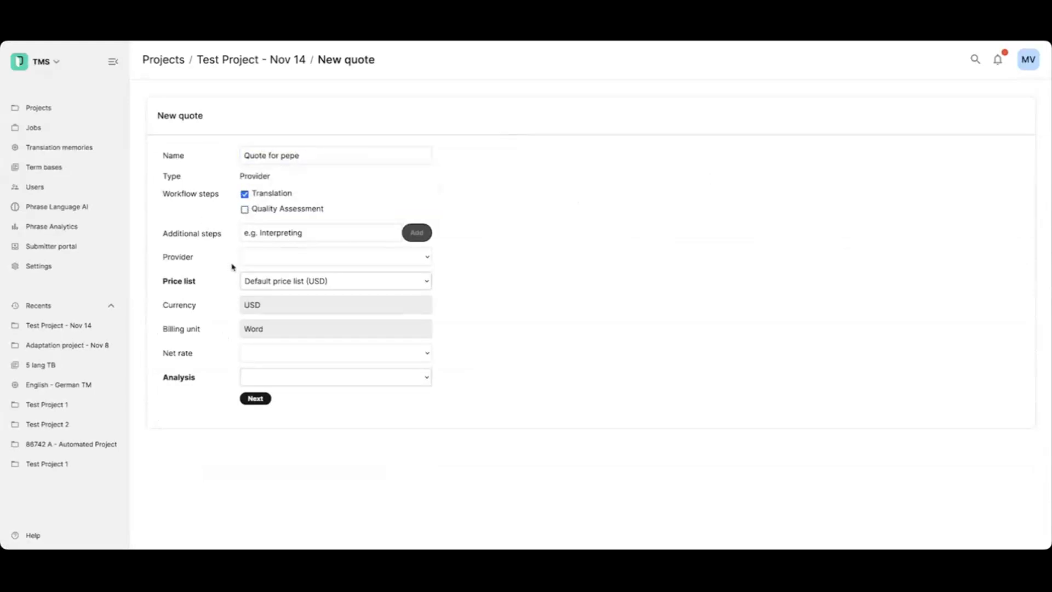
Choose the Spanish job's provider, their own price list and Analysis #2, then continue.
{"action": "left_click", "coordinate": [263, 258]}
{"action": "left_click", "coordinate": [285, 265]}
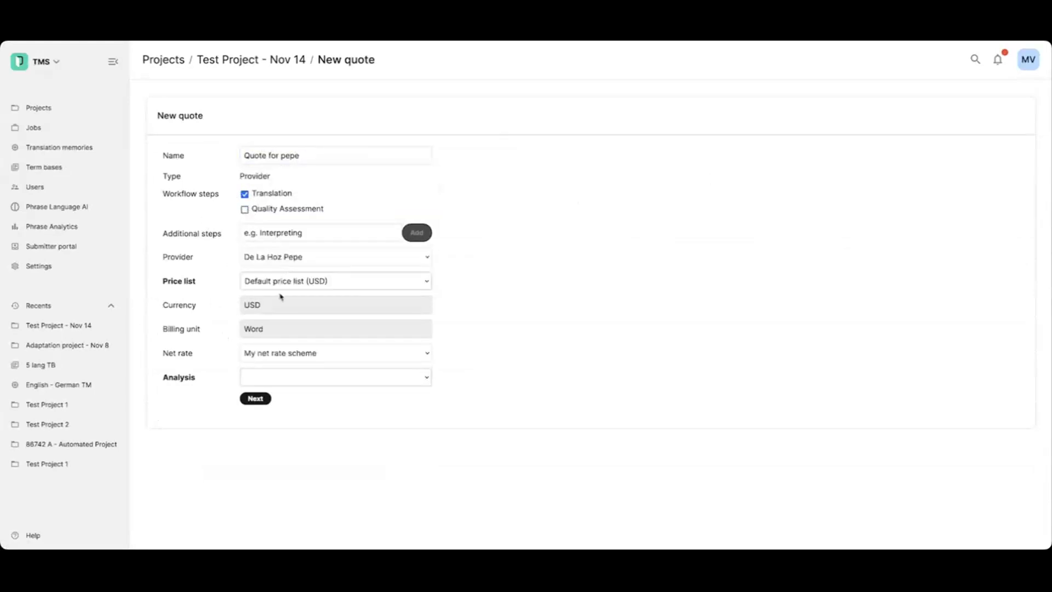
{"action": "left_click", "coordinate": [301, 282]}
{"action": "left_click", "coordinate": [550, 282]}
{"action": "left_click", "coordinate": [288, 281]}
{"action": "left_click", "coordinate": [330, 313]}
{"action": "left_click", "coordinate": [285, 382]}
{"action": "left_click", "coordinate": [281, 400]}
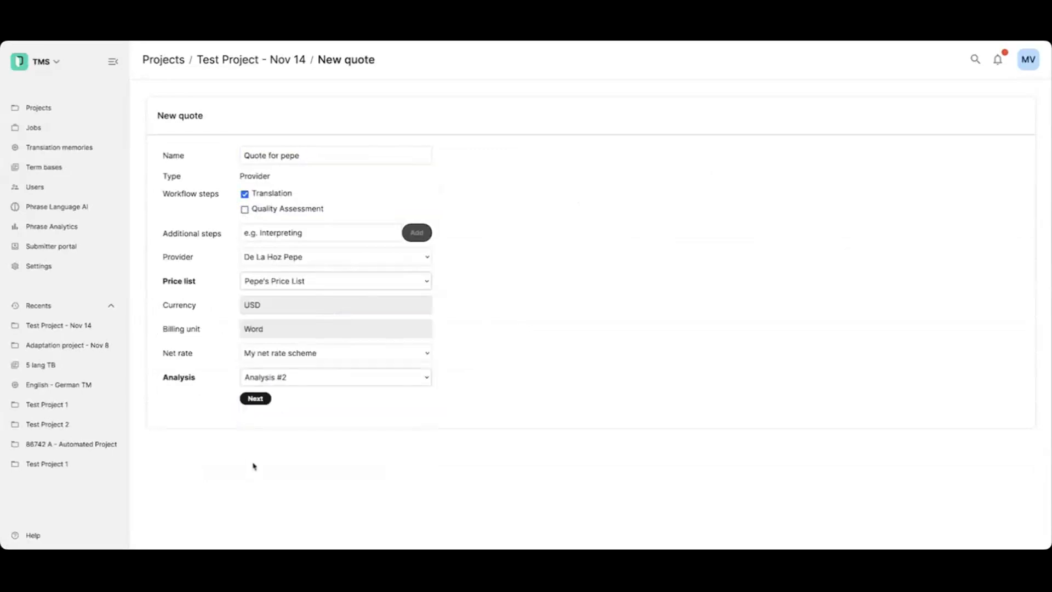
{"action": "left_click", "coordinate": [255, 399]}
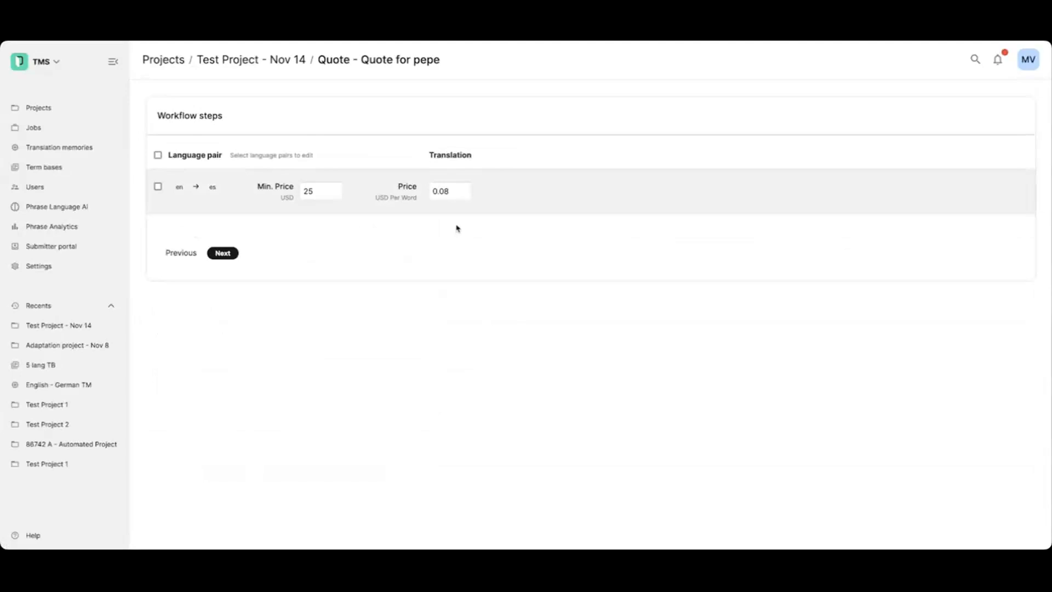
Accept en→es at 0.08 USD per word, 25 USD minimum, and save the USD 67.54 quote.
{"action": "left_click", "coordinate": [454, 192]}
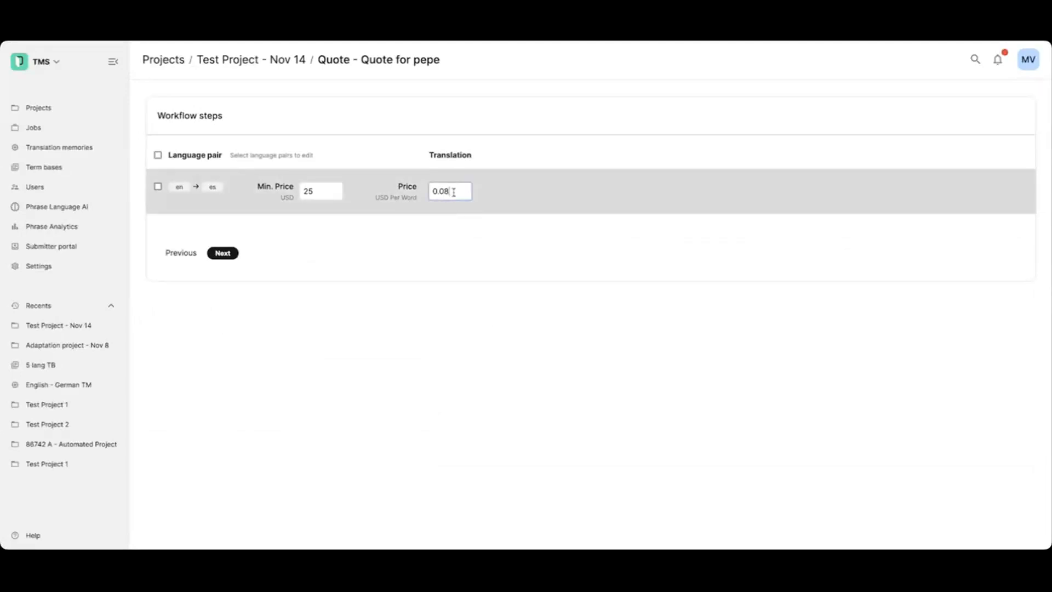
{"action": "double_click", "coordinate": [322, 190]}
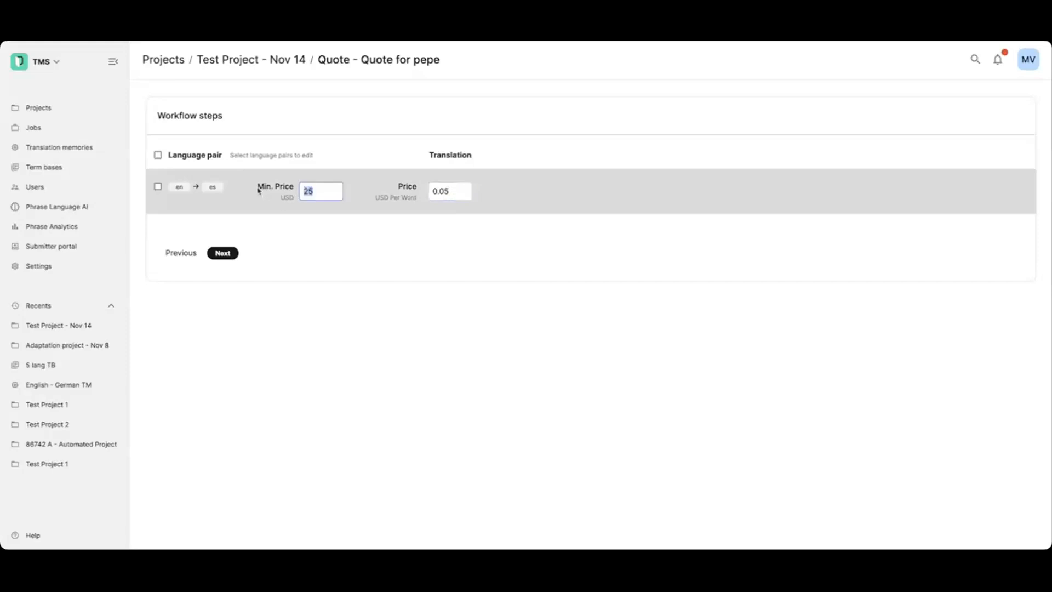
{"action": "left_click", "coordinate": [227, 254]}
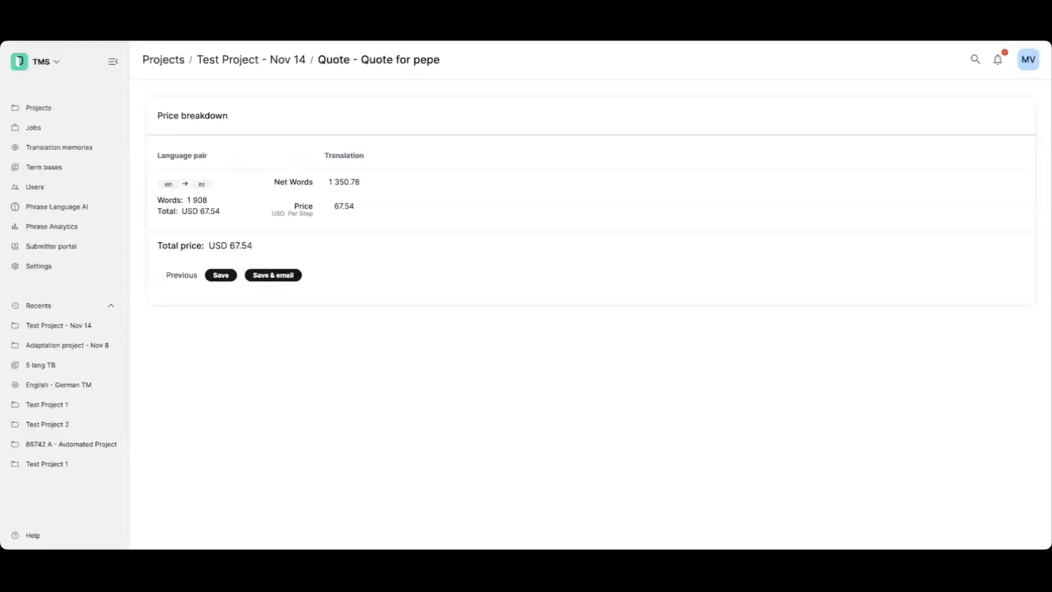
{"action": "left_click", "coordinate": [277, 275]}
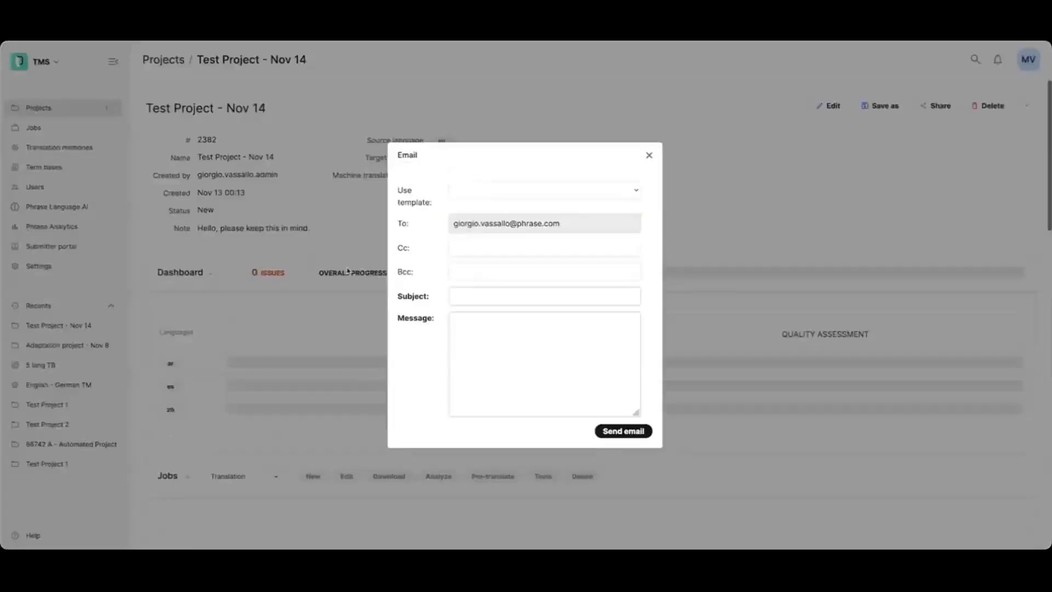
Send the quote email from the 'Quote email for linguist' template, greeting the provider by name.
{"action": "left_click", "coordinate": [519, 193]}
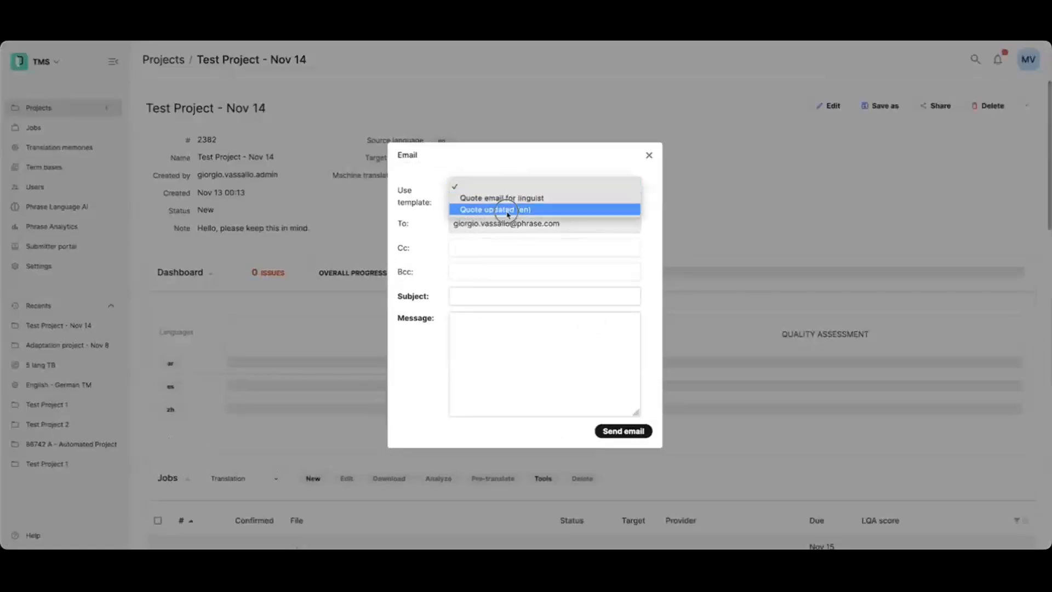
{"action": "left_click", "coordinate": [507, 212]}
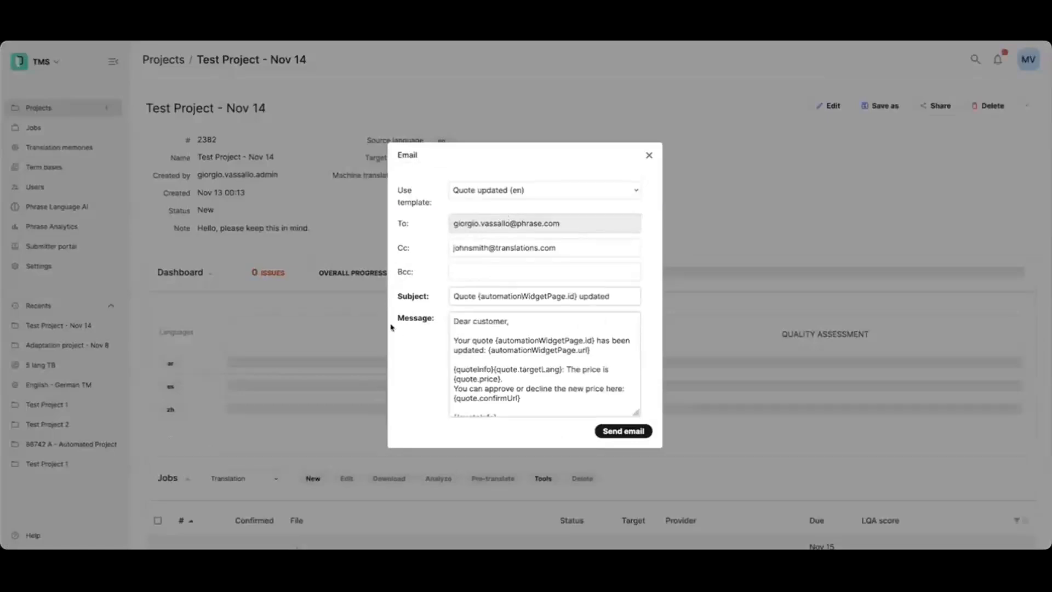
{"action": "scroll", "coordinate": [483, 392], "scroll_direction": "down", "scroll_amount": 1}
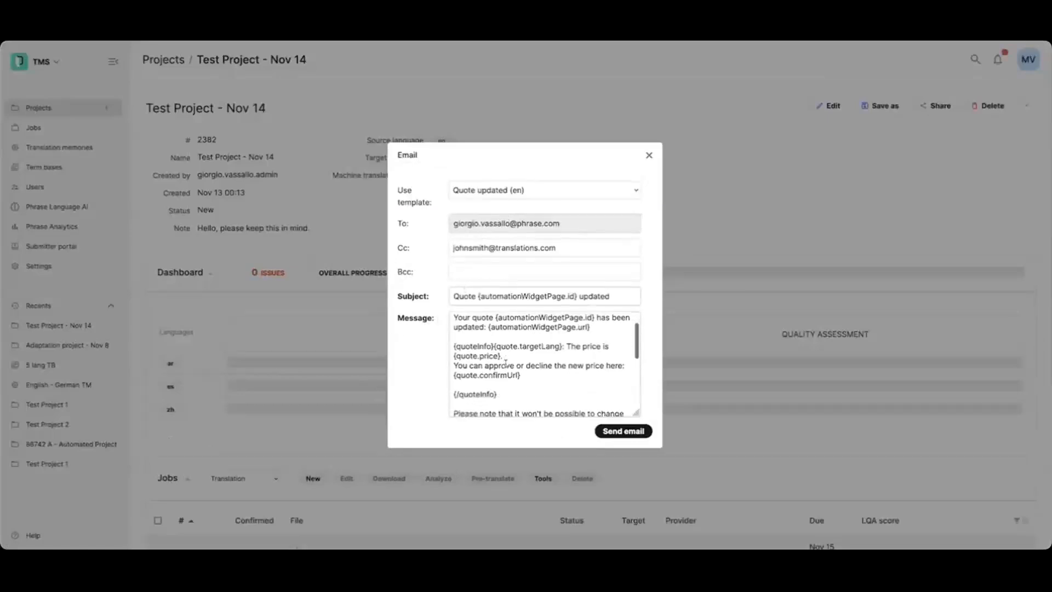
{"action": "left_click", "coordinate": [498, 197]}
{"action": "left_click", "coordinate": [514, 174]}
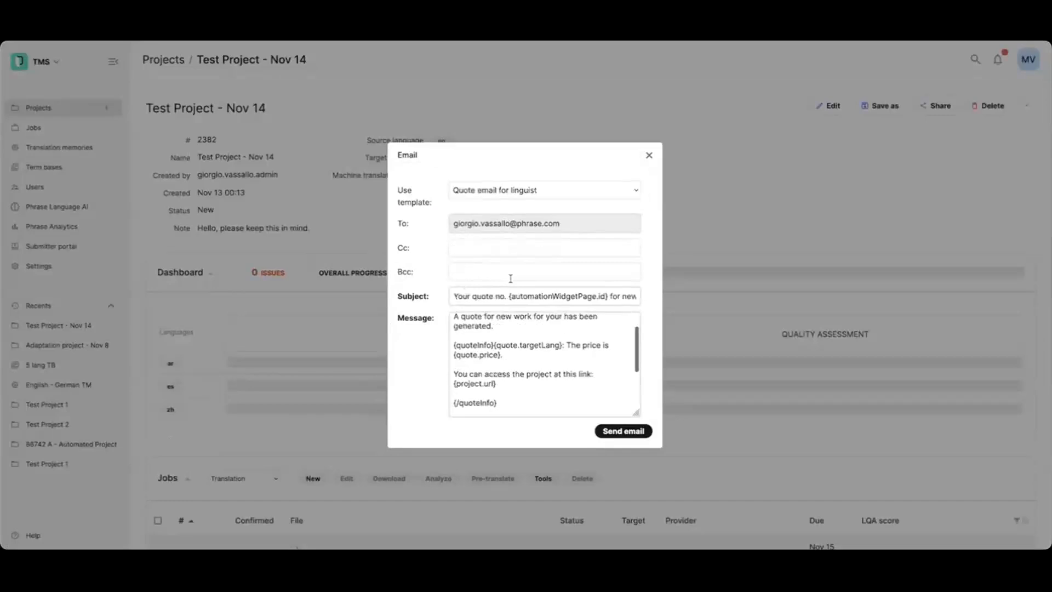
{"action": "scroll", "coordinate": [451, 387], "scroll_direction": "up", "scroll_amount": 2}
{"action": "left_click_drag", "start_coordinate": [503, 321], "coordinate": [463, 319]}
{"action": "type", "text": "Heilo Pepe,"}
{"action": "scroll", "coordinate": [607, 388], "scroll_direction": "down", "scroll_amount": 5}
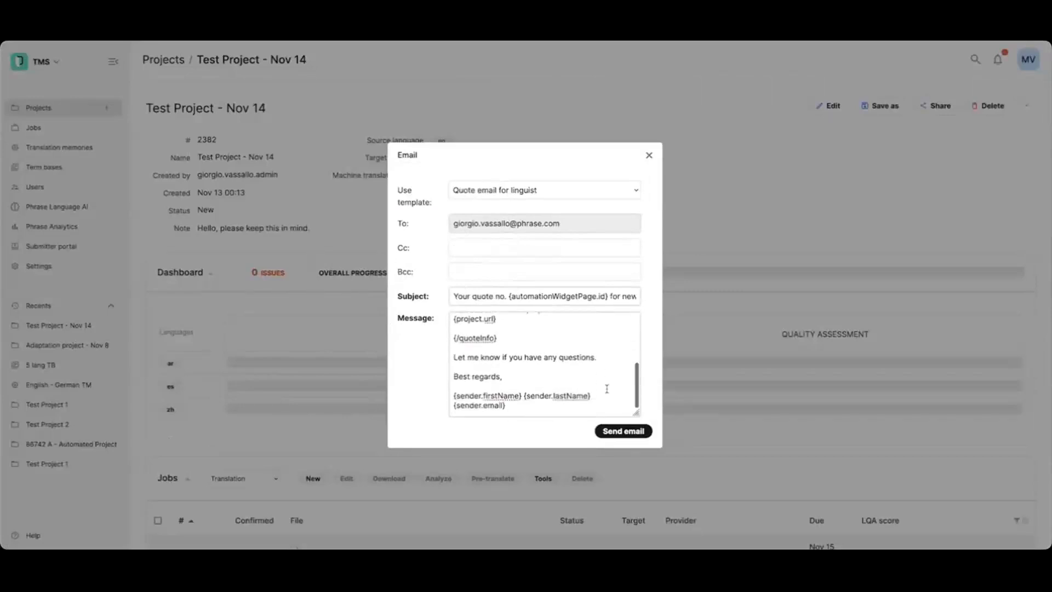
{"action": "left_click", "coordinate": [626, 432]}
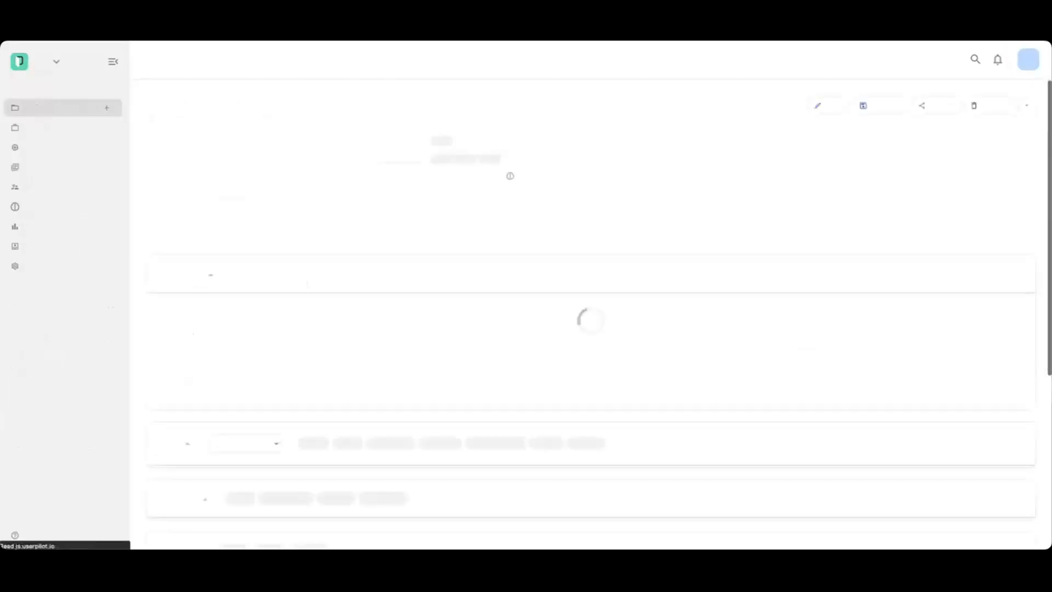
Open the Spanish ramen job in the CAT editor and select the first segment.
{"action": "scroll", "coordinate": [513, 329], "scroll_direction": "down", "scroll_amount": 5}
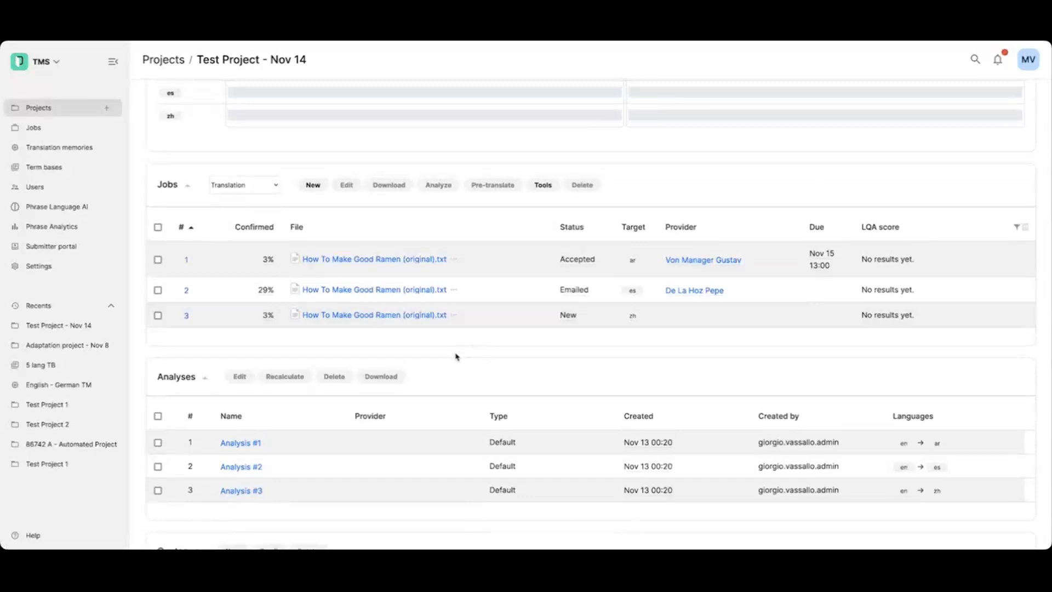
{"action": "left_click", "coordinate": [366, 290]}
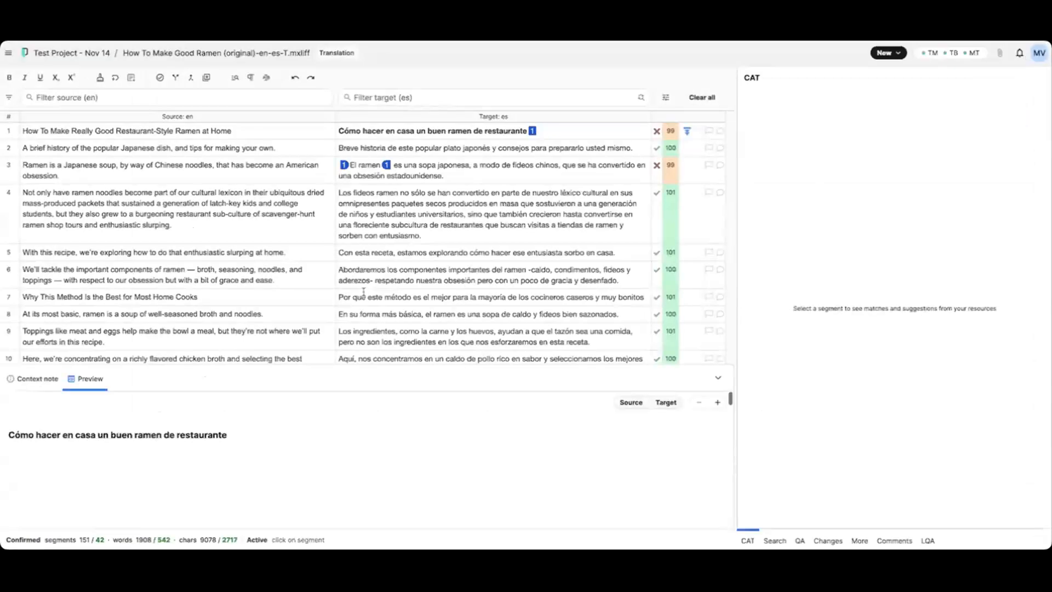
{"action": "left_click", "coordinate": [542, 132]}
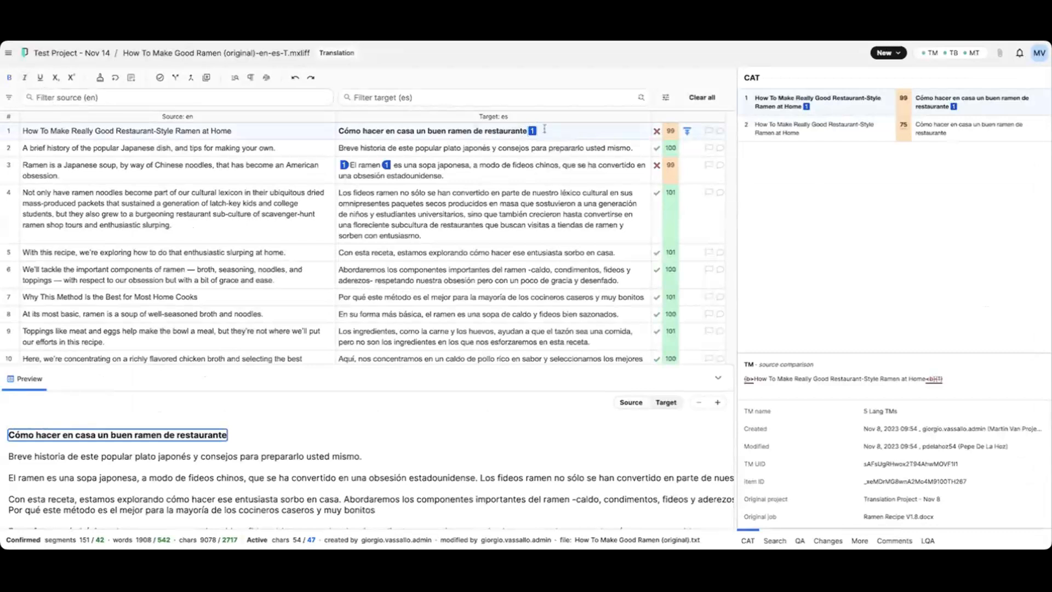
Expand the inline tags through Edit > Tags > Expand tags, then select segment 3.
{"action": "left_click", "coordinate": [9, 53]}
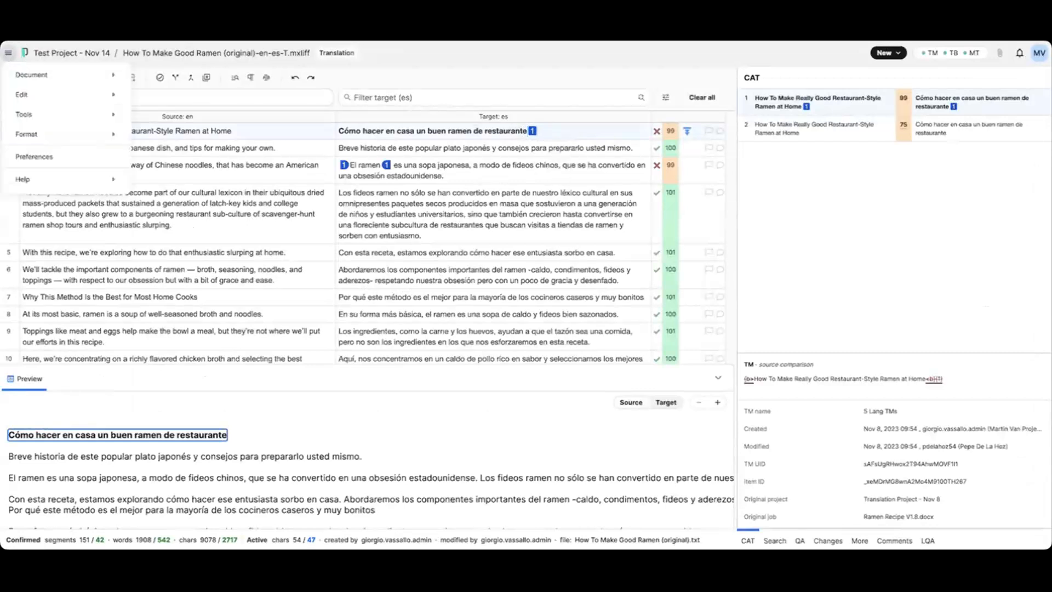
{"action": "mouse_move", "coordinate": [78, 95]}
{"action": "mouse_move", "coordinate": [266, 133]}
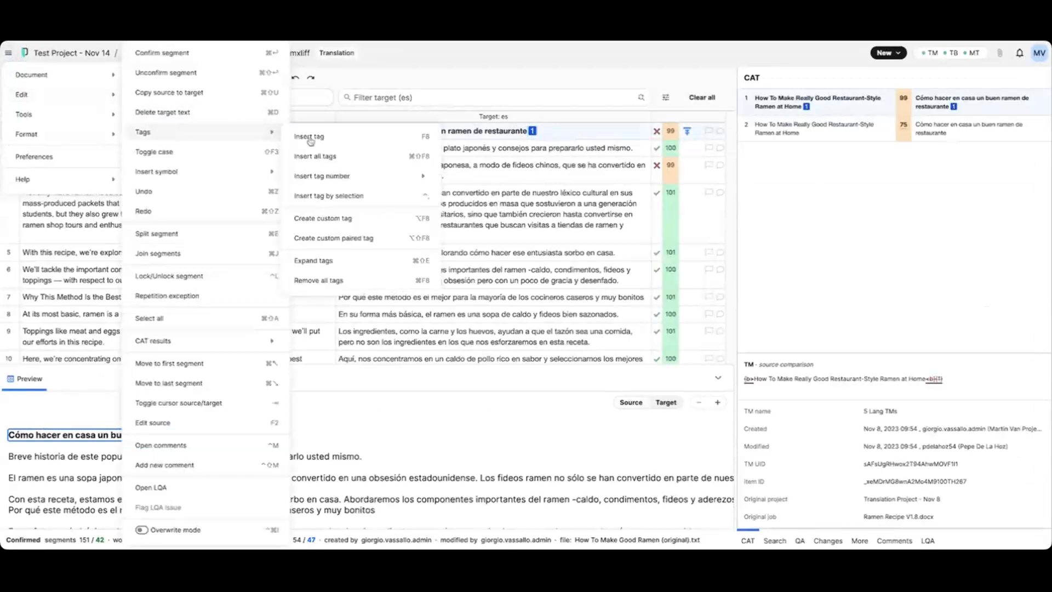
{"action": "left_click", "coordinate": [358, 262]}
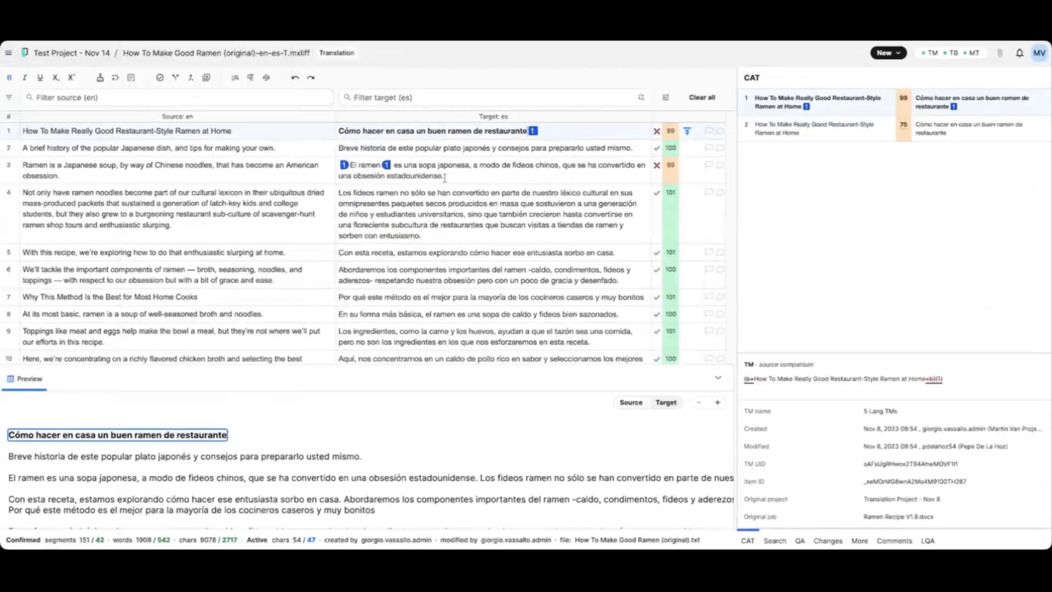
{"action": "left_click", "coordinate": [8, 53]}
{"action": "mouse_move", "coordinate": [104, 131]}
{"action": "mouse_move", "coordinate": [99, 98]}
{"action": "mouse_move", "coordinate": [246, 134]}
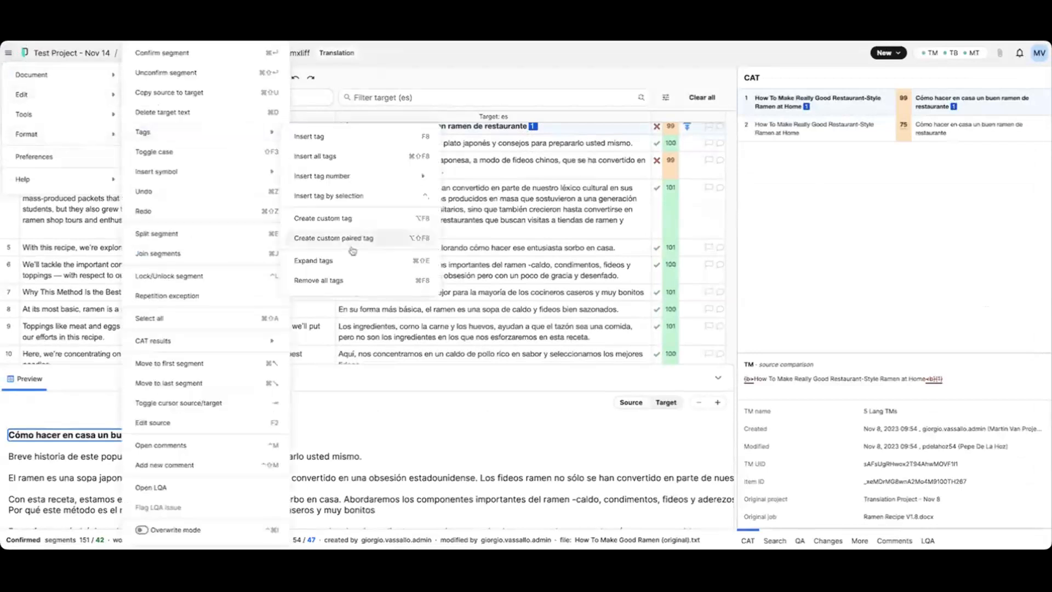
{"action": "left_click", "coordinate": [339, 262]}
{"action": "left_click", "coordinate": [357, 163]}
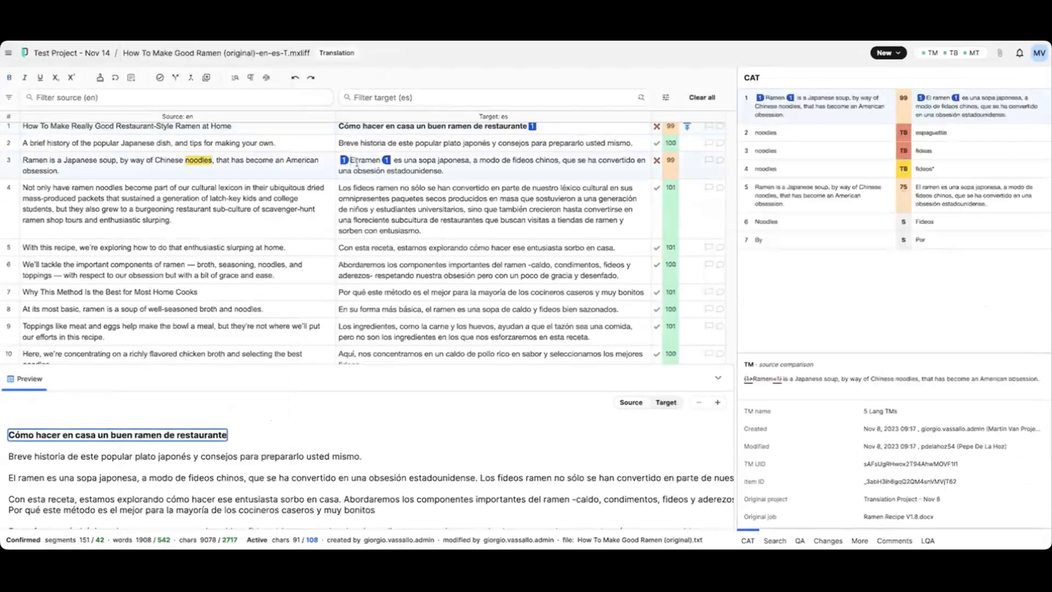
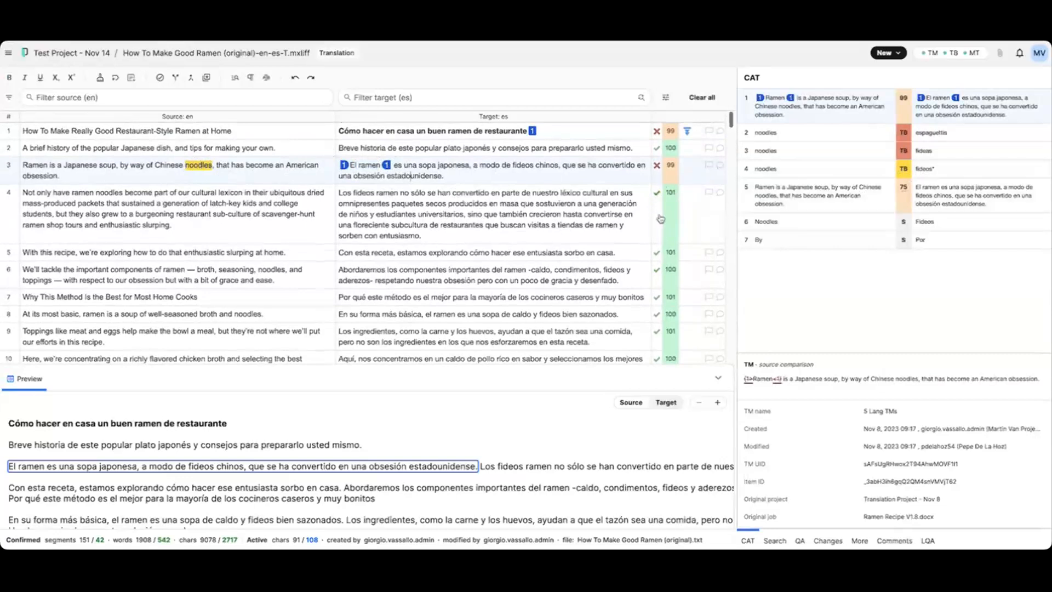
Scroll up and down through the ramen translation segments in the editor.
{"action": "scroll", "coordinate": [659, 220], "scroll_direction": "down", "scroll_amount": 1}
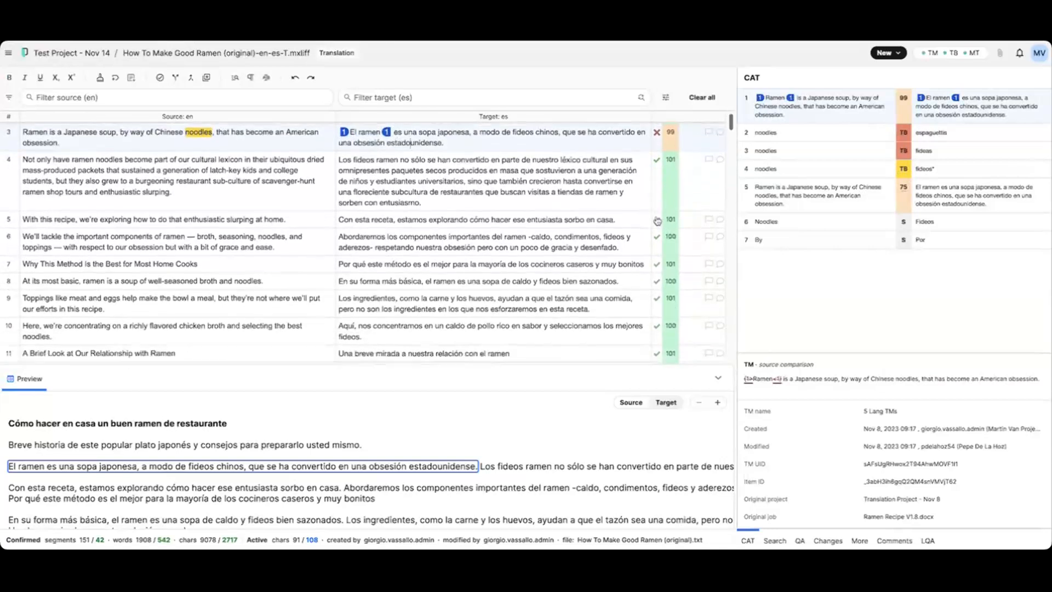
{"action": "scroll", "coordinate": [659, 222], "scroll_direction": "up", "scroll_amount": 1}
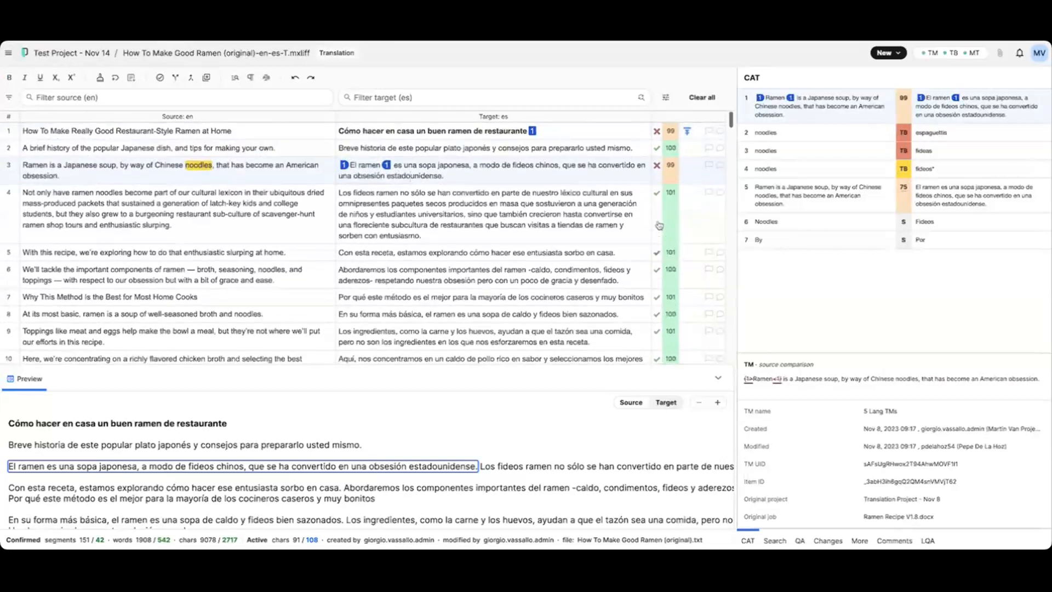
{"action": "scroll", "coordinate": [659, 225], "scroll_direction": "down", "scroll_amount": 10}
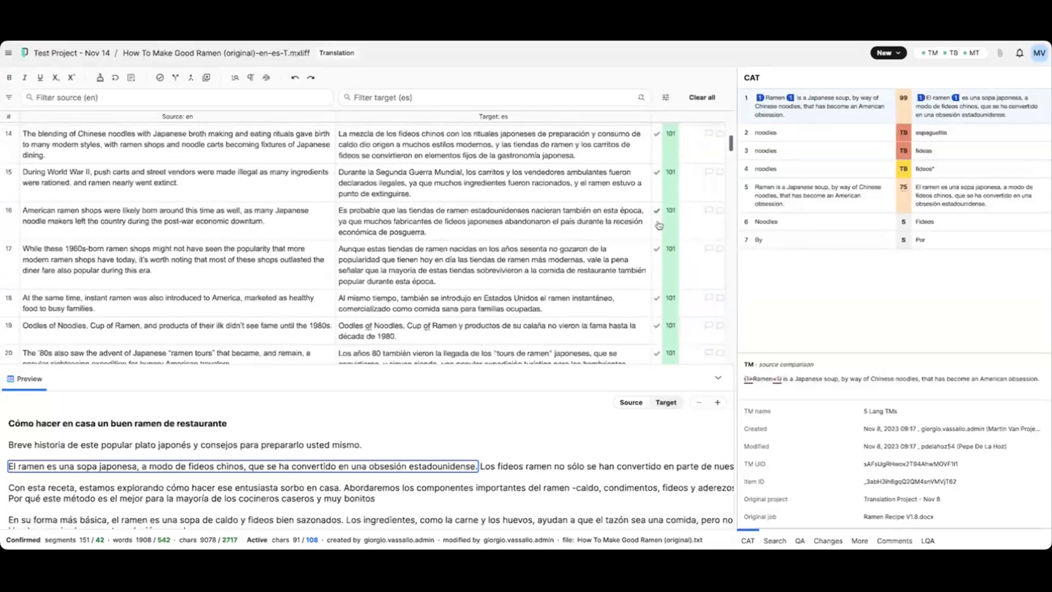
{"action": "scroll", "coordinate": [659, 225], "scroll_direction": "down", "scroll_amount": 2}
{"action": "scroll", "coordinate": [659, 226], "scroll_direction": "up", "scroll_amount": 2}
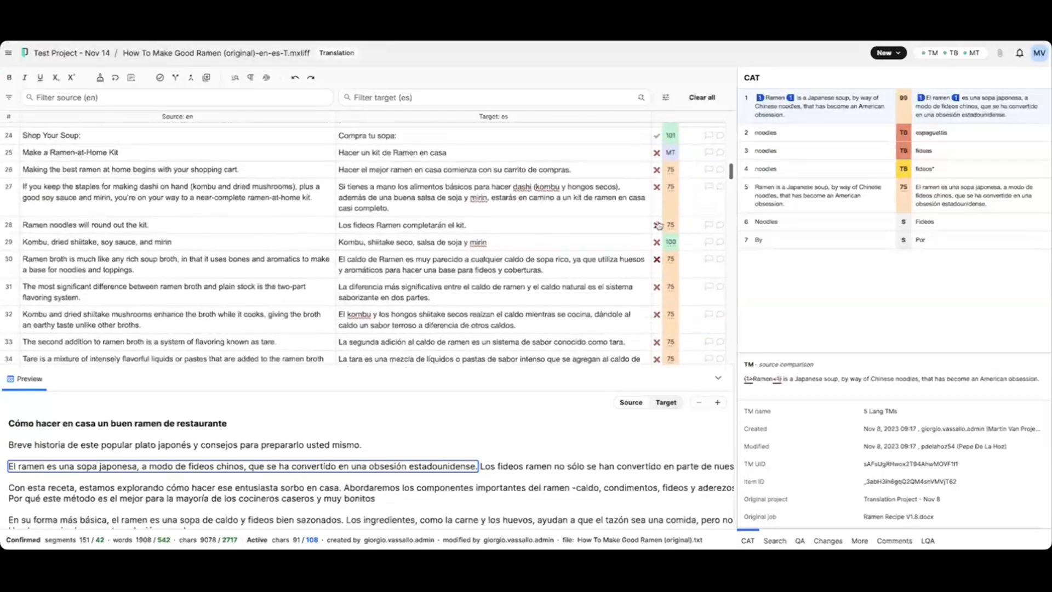
{"action": "scroll", "coordinate": [660, 226], "scroll_direction": "up", "scroll_amount": 2}
{"action": "scroll", "coordinate": [659, 226], "scroll_direction": "up", "scroll_amount": 1}
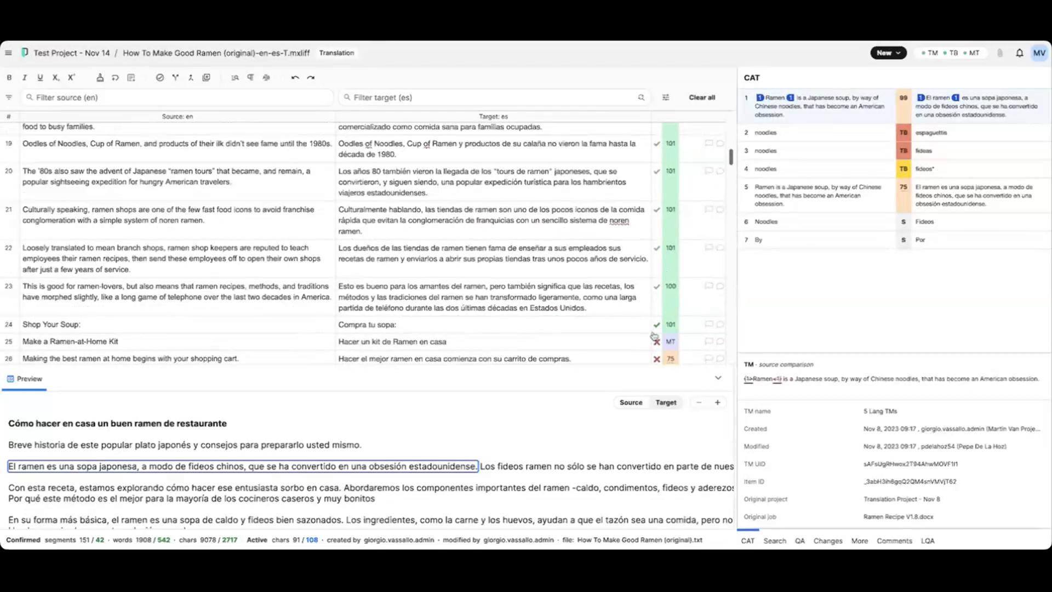
{"action": "scroll", "coordinate": [655, 334], "scroll_direction": "up", "scroll_amount": 1}
{"action": "scroll", "coordinate": [656, 335], "scroll_direction": "up", "scroll_amount": 1}
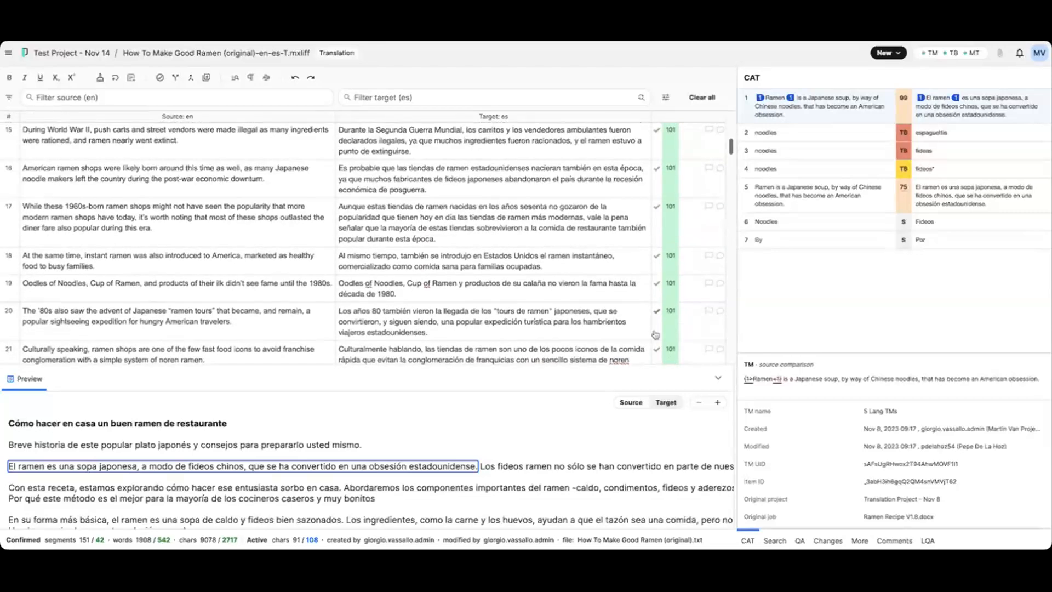
{"action": "scroll", "coordinate": [655, 334], "scroll_direction": "up", "scroll_amount": 7}
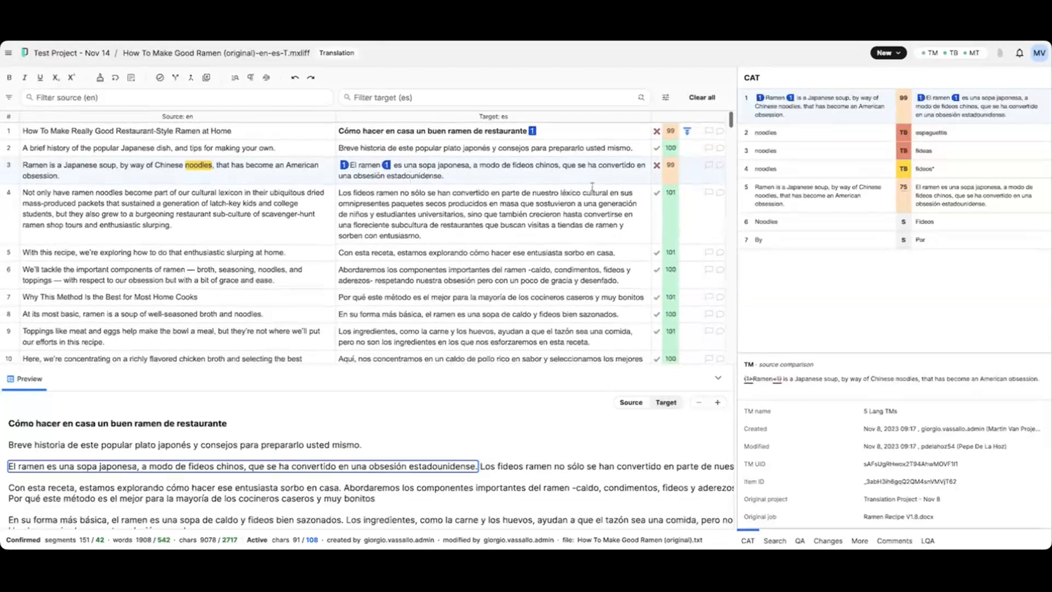
{"action": "scroll", "coordinate": [633, 196], "scroll_direction": "down", "scroll_amount": 3}
{"action": "scroll", "coordinate": [633, 196], "scroll_direction": "down", "scroll_amount": 10}
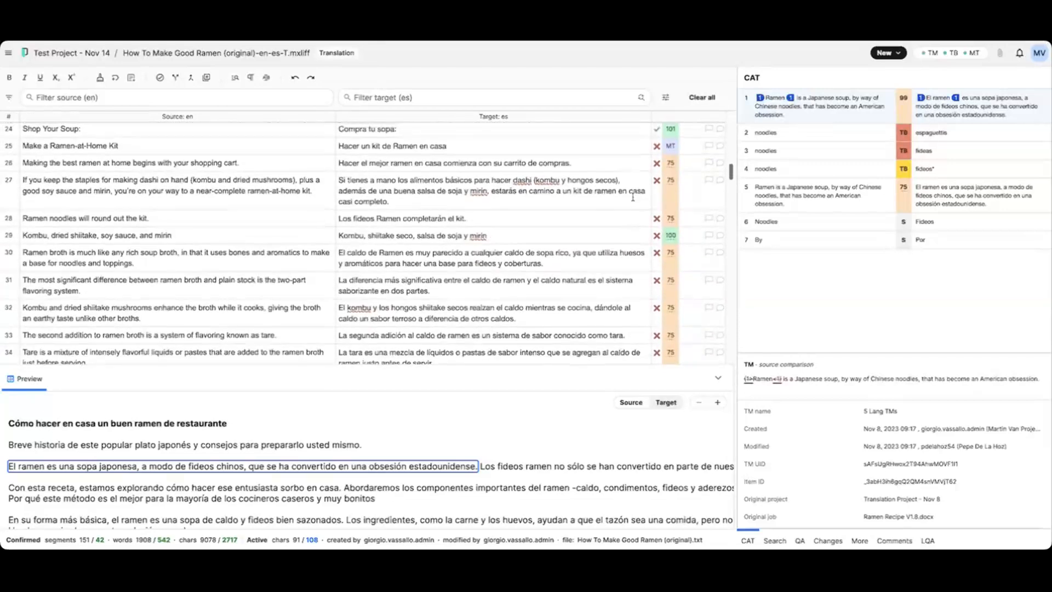
{"action": "scroll", "coordinate": [632, 196], "scroll_direction": "up", "scroll_amount": 1}
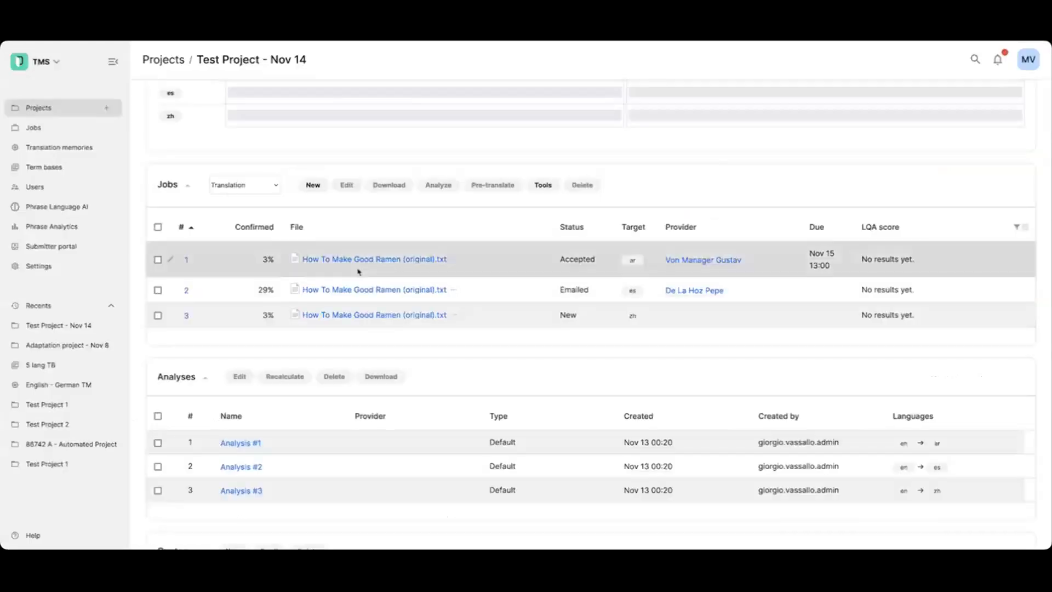
Update the source of all three ramen jobs to How To Make Good Ramen (updated).txt.
{"action": "scroll", "coordinate": [352, 213], "scroll_direction": "up", "scroll_amount": 1}
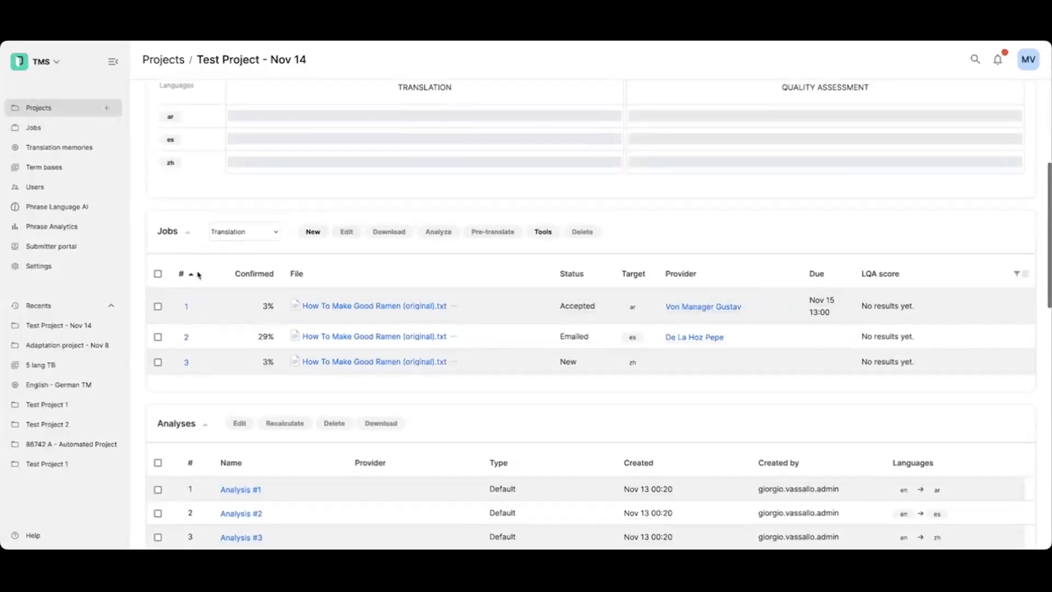
{"action": "left_click", "coordinate": [158, 273]}
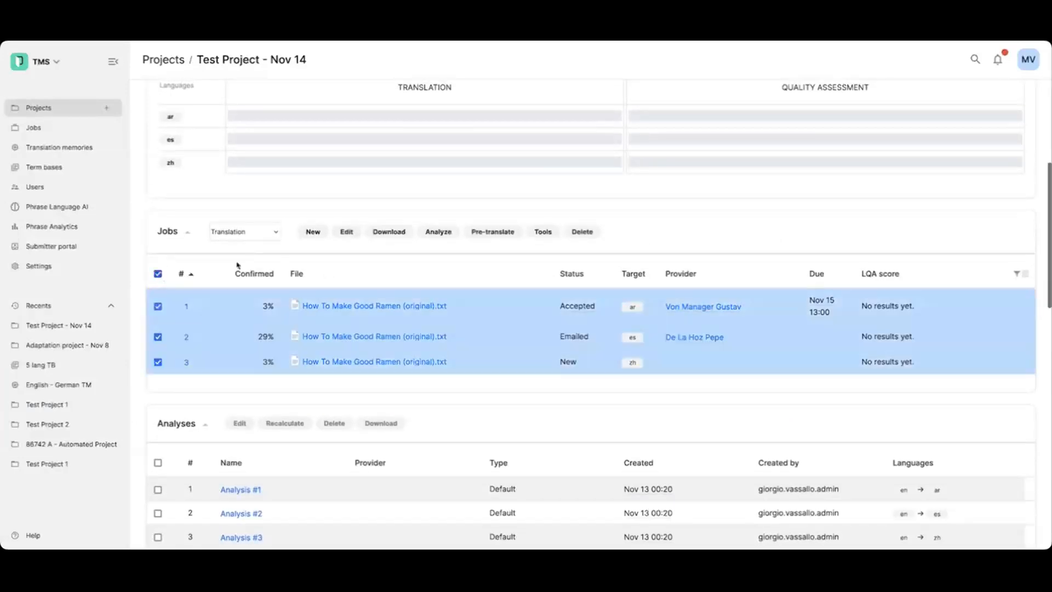
{"action": "left_click", "coordinate": [543, 232]}
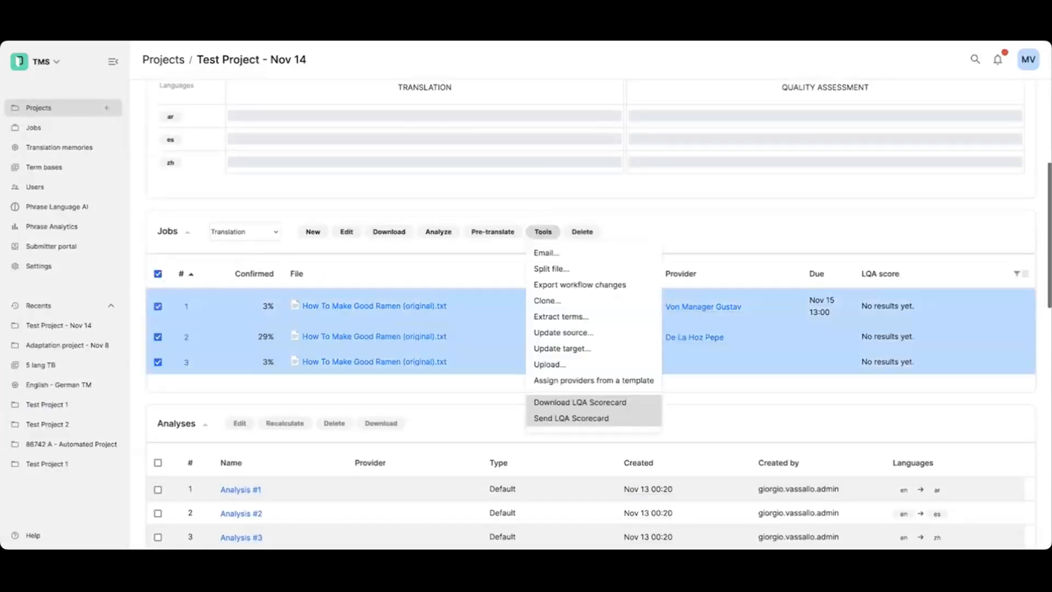
{"action": "left_click", "coordinate": [587, 332]}
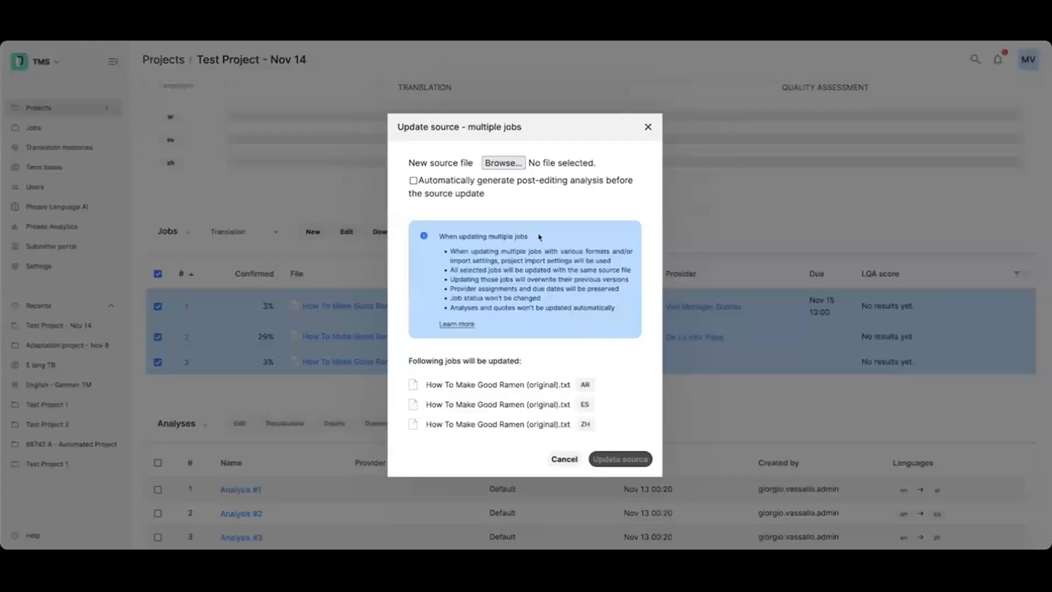
{"action": "left_click", "coordinate": [520, 167]}
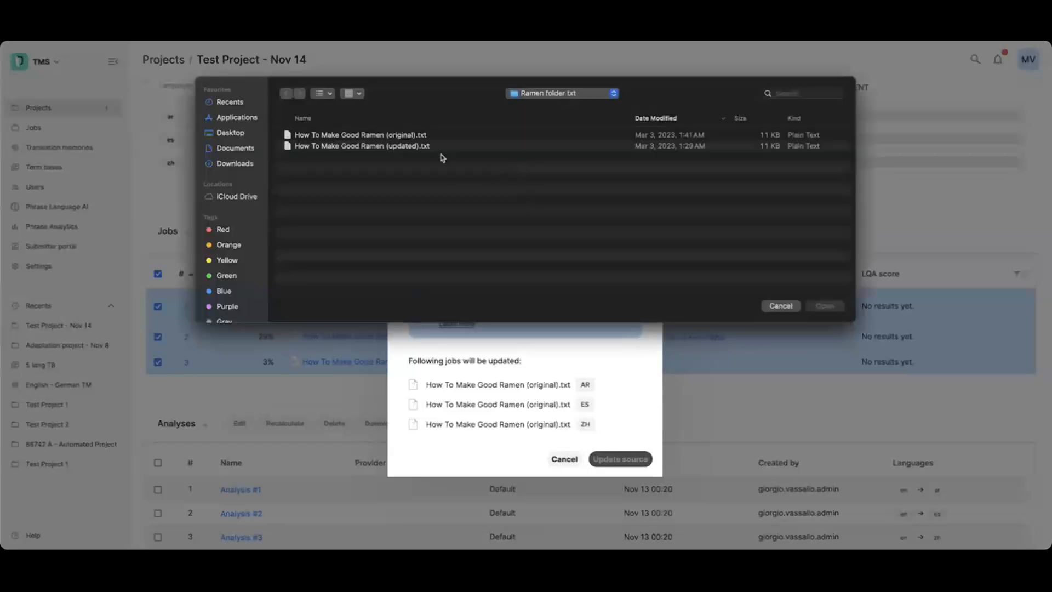
{"action": "left_click", "coordinate": [419, 145]}
{"action": "double_click", "coordinate": [388, 150]}
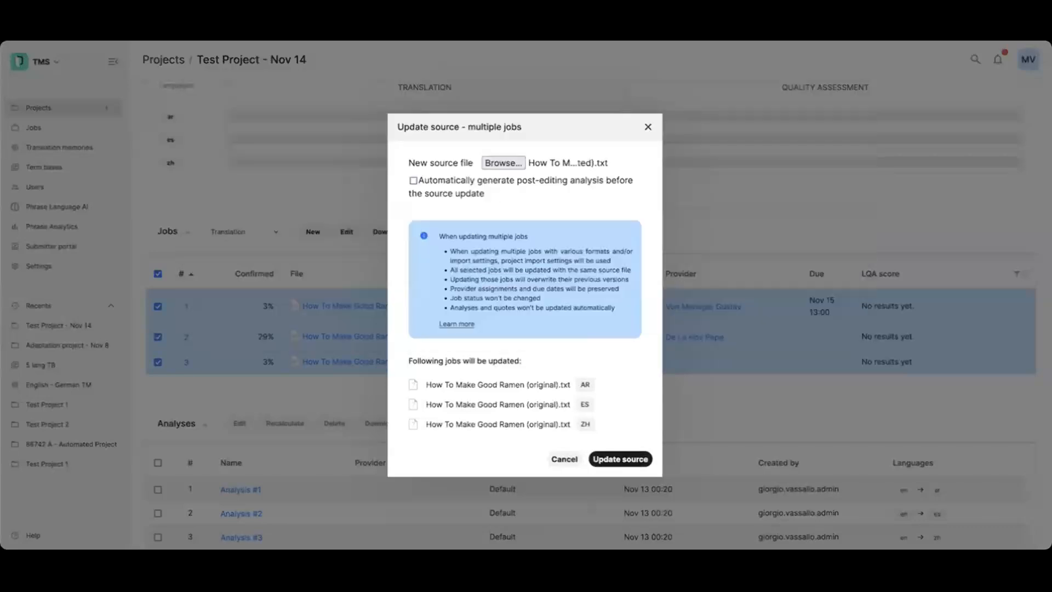
{"action": "left_click", "coordinate": [616, 458]}
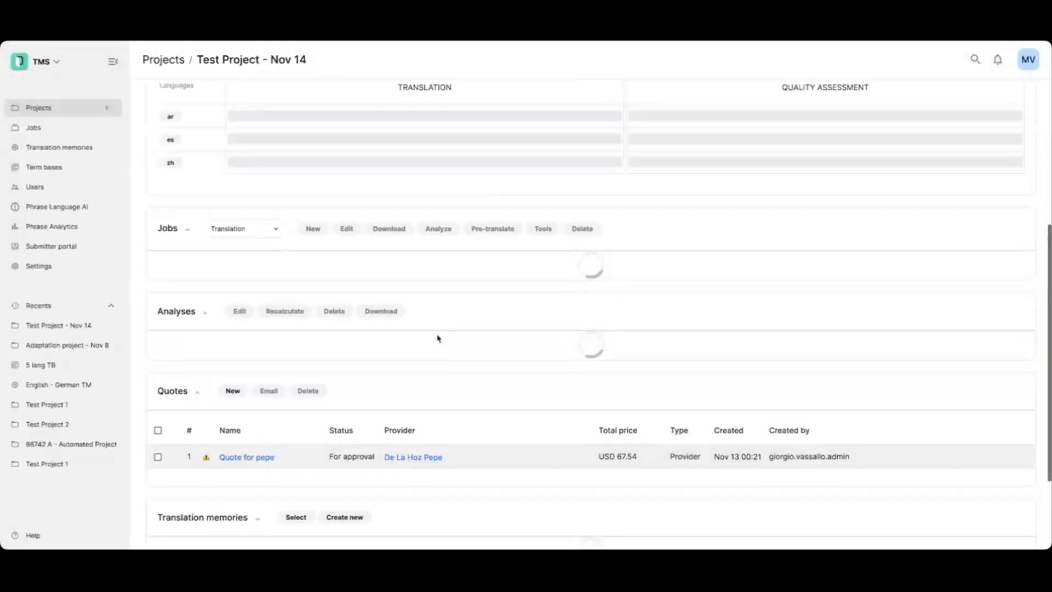
{"action": "scroll", "coordinate": [439, 340], "scroll_direction": "down", "scroll_amount": 1}
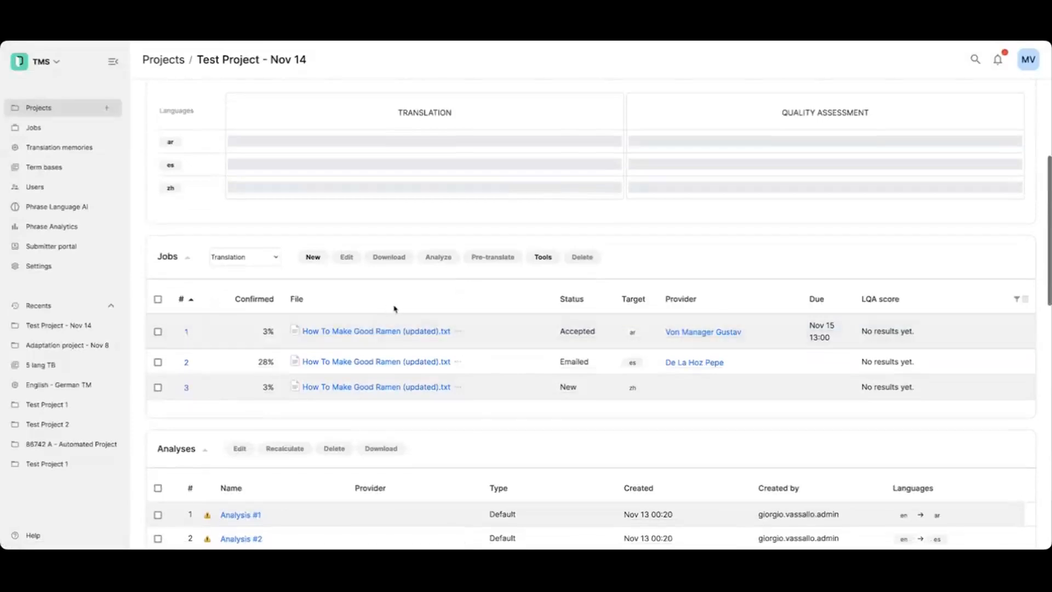
Open the updated Spanish job in the editor and select segment 14.
{"action": "left_click", "coordinate": [383, 364]}
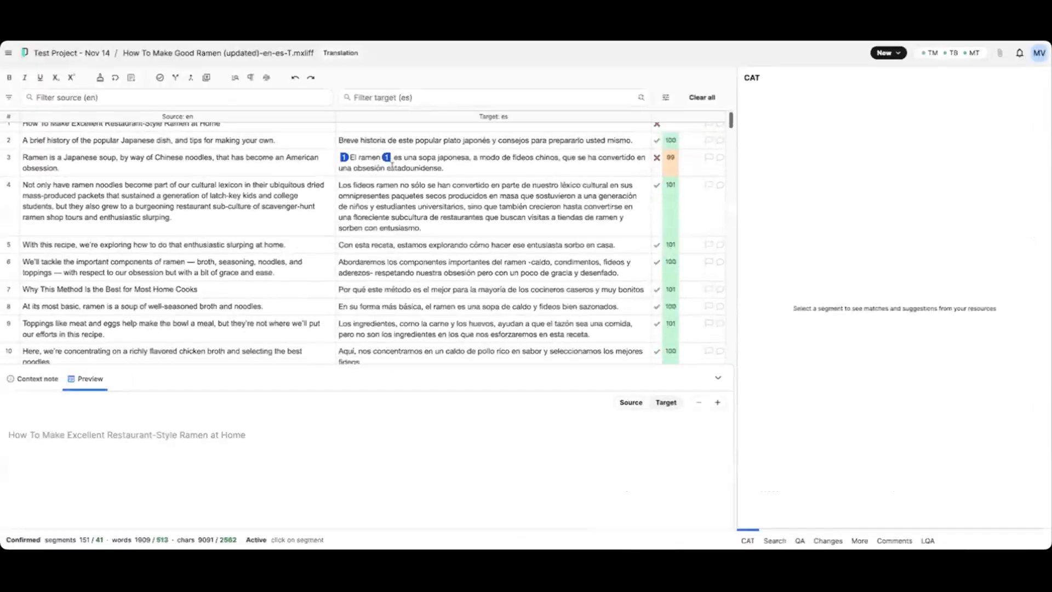
{"action": "left_click", "coordinate": [389, 135]}
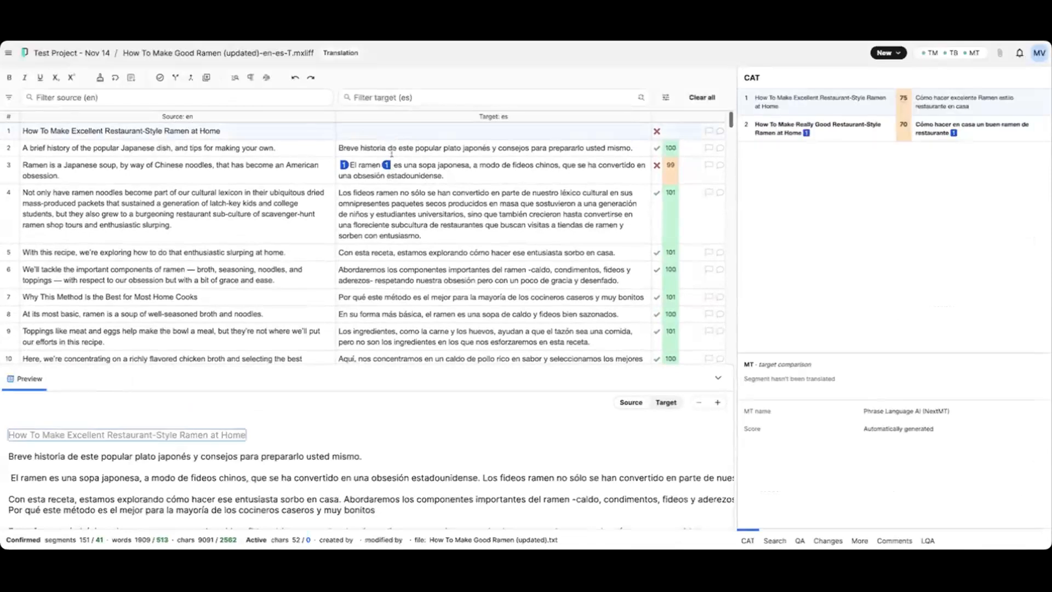
{"action": "scroll", "coordinate": [364, 251], "scroll_direction": "down", "scroll_amount": 4}
{"action": "left_click", "coordinate": [364, 250]}
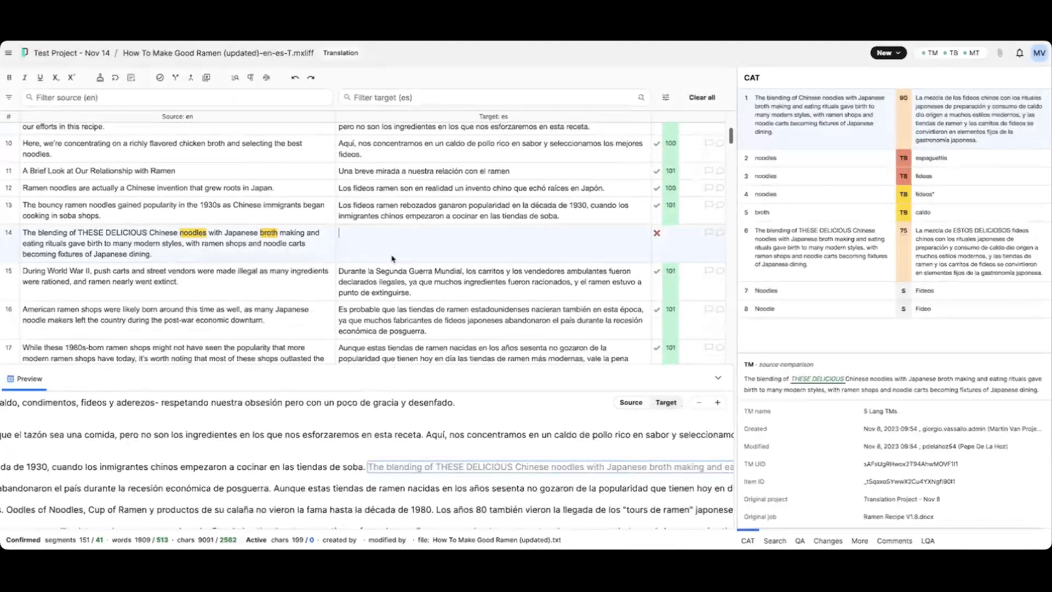
Fill segment 14 with the 75% ESTOS DELICIOSOS memory match and run job QA.
{"action": "left_click", "coordinate": [947, 117]}
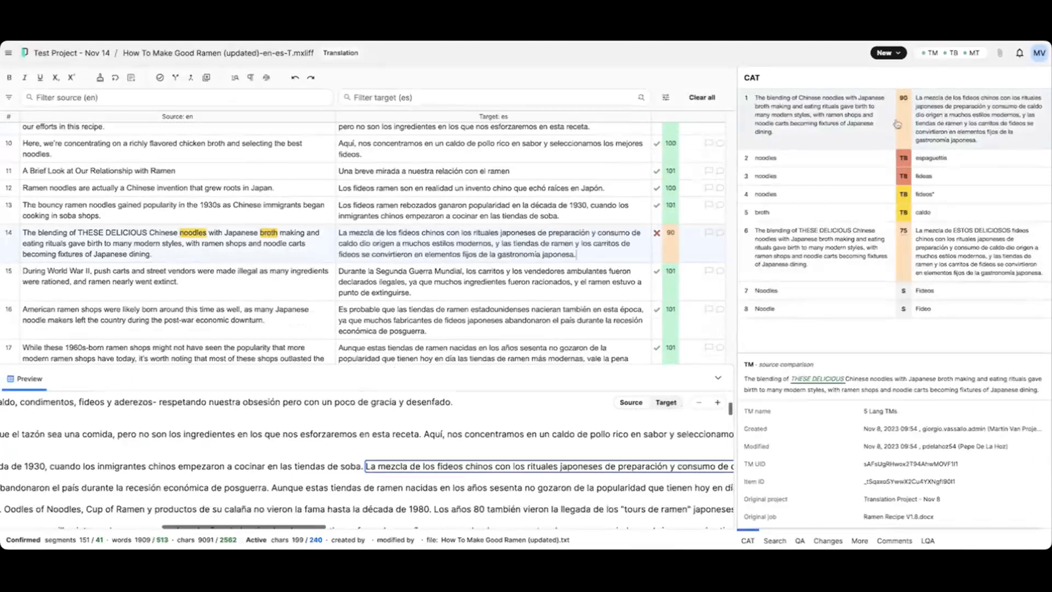
{"action": "left_click", "coordinate": [978, 261]}
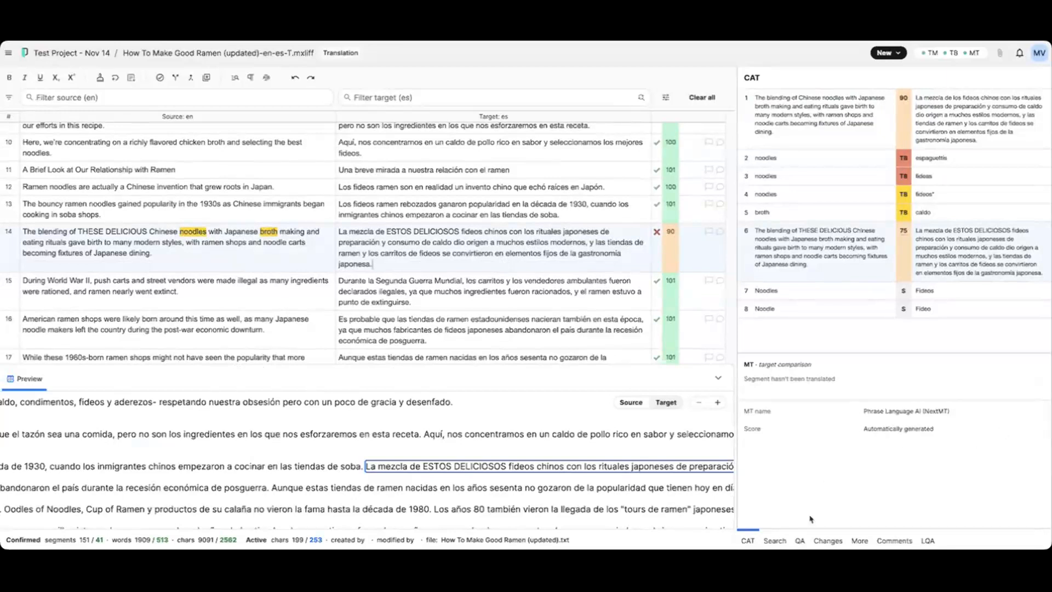
{"action": "left_click", "coordinate": [800, 541]}
{"action": "left_click", "coordinate": [781, 77]}
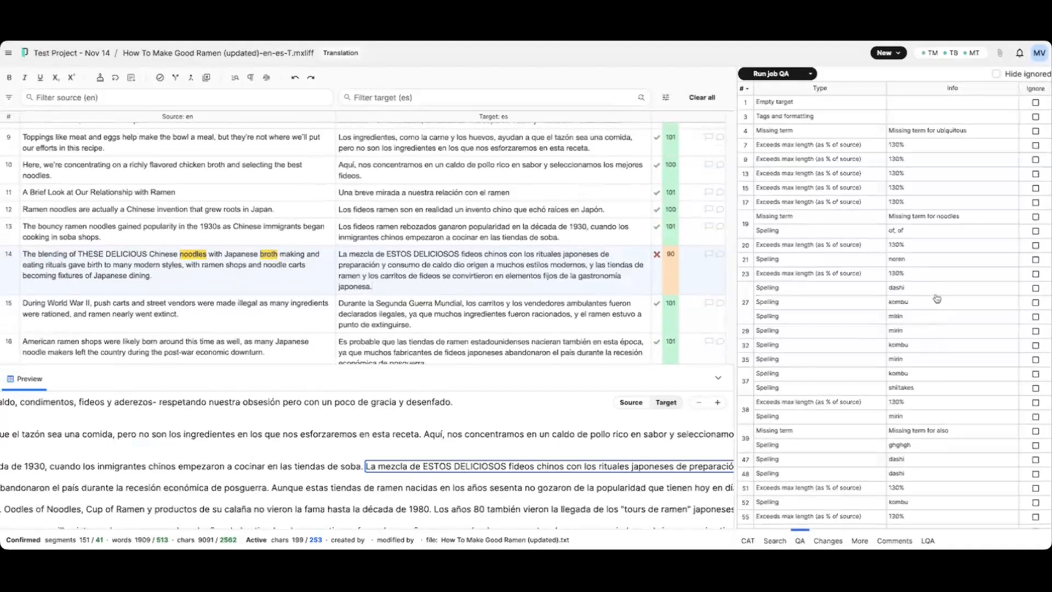
Ignore the dashi, kombu and both mirin spelling warnings, then go to segment 13's length warning.
{"action": "left_click", "coordinate": [1035, 289]}
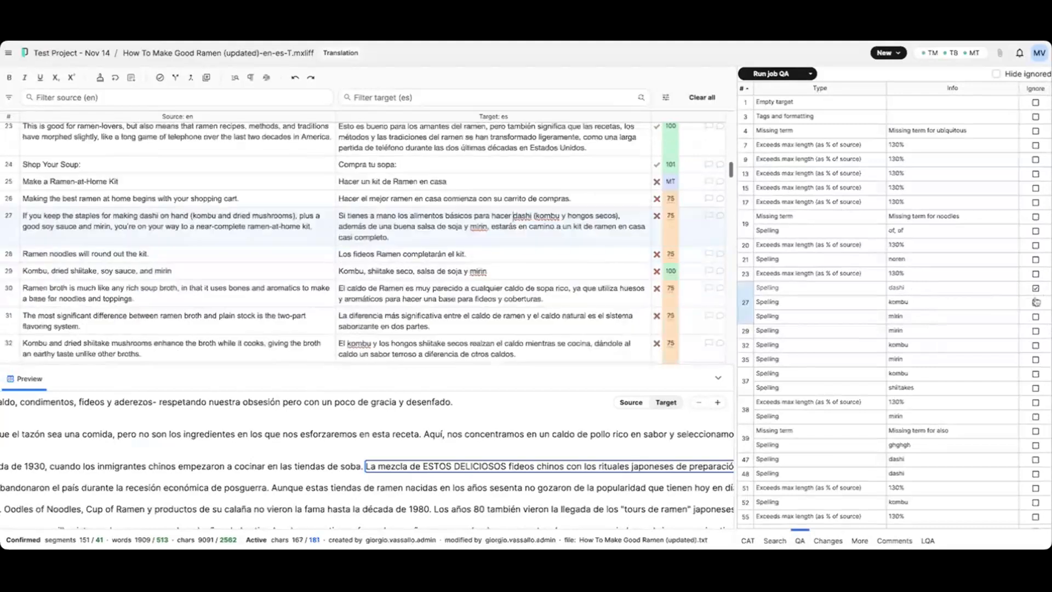
{"action": "left_click", "coordinate": [1035, 302]}
{"action": "left_click", "coordinate": [1035, 316]}
{"action": "left_click", "coordinate": [1036, 331]}
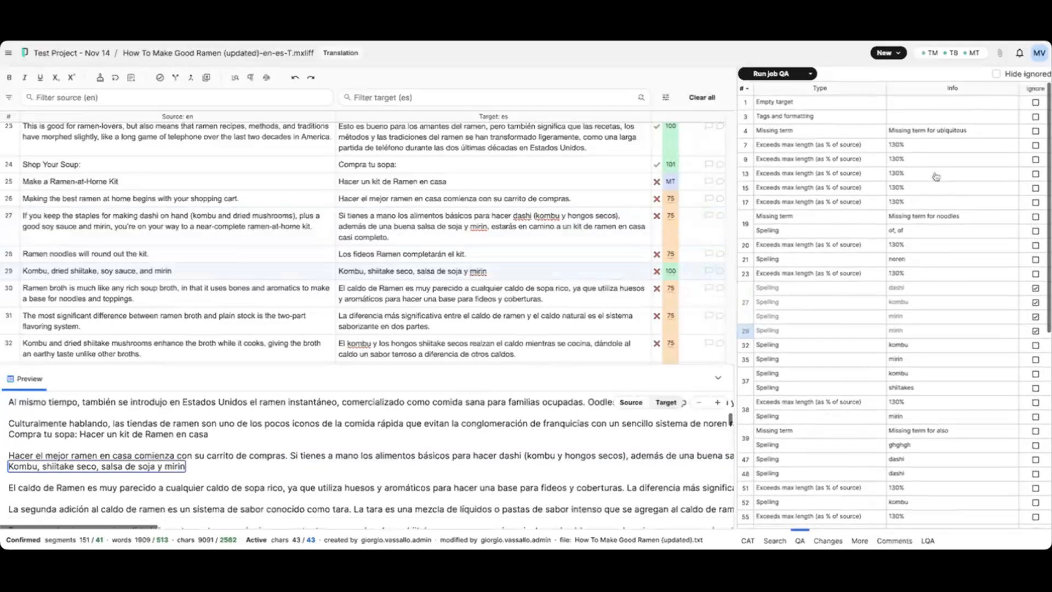
{"action": "left_click", "coordinate": [930, 173]}
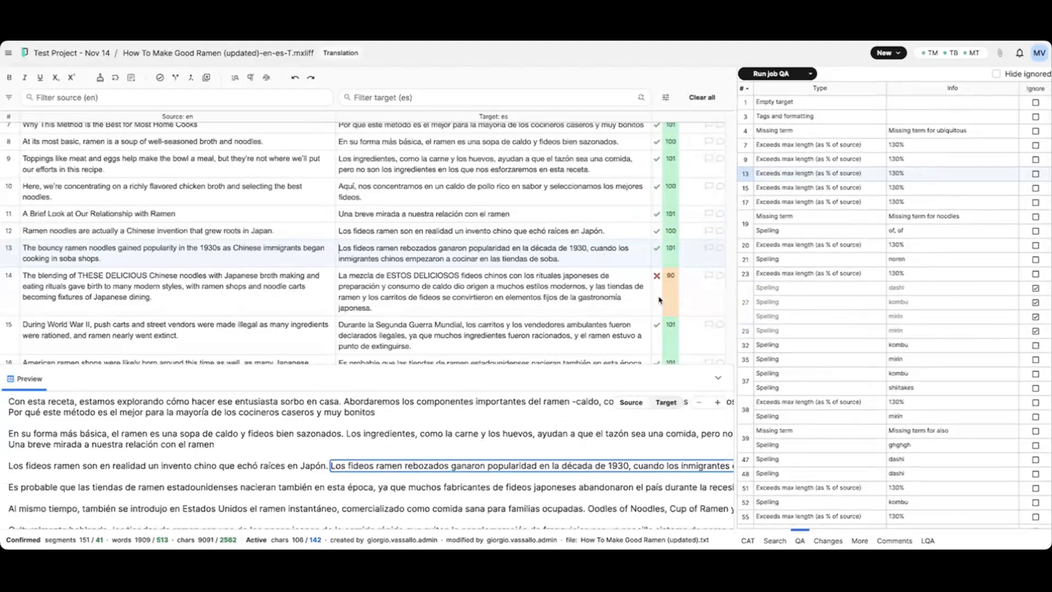
Post a comment on segment 13 mentioning the linguist: 'please double check this translation'.
{"action": "left_click", "coordinate": [722, 252]}
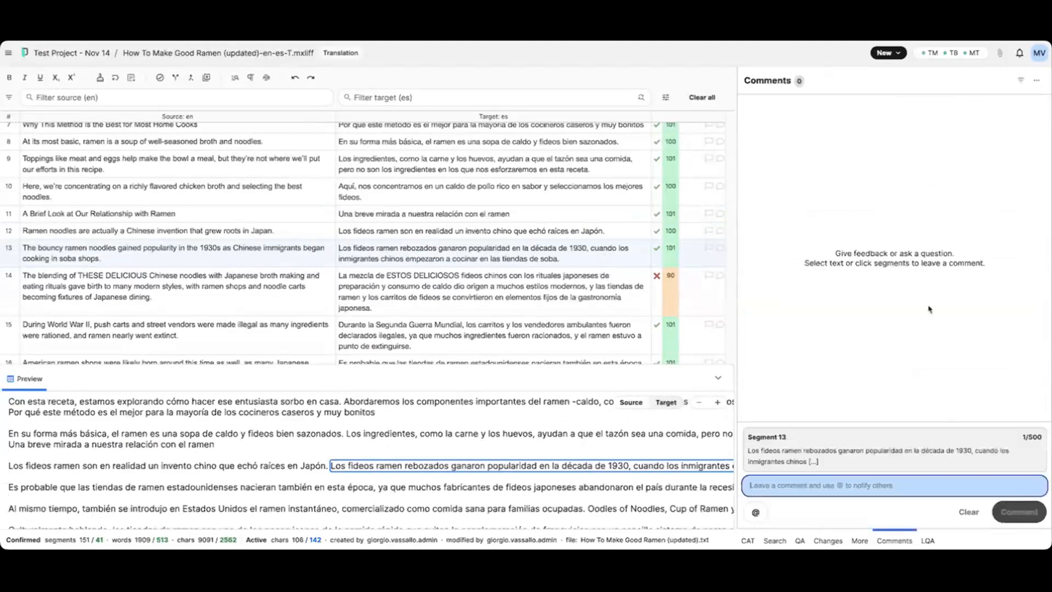
{"action": "type", "text": "@pdela"}
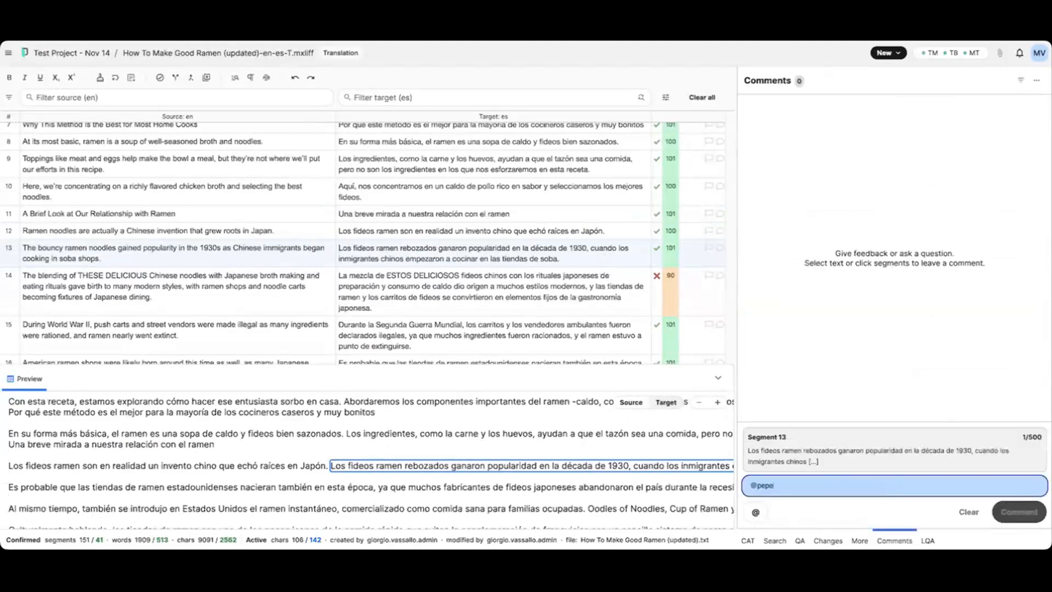
{"action": "left_click", "coordinate": [926, 440]}
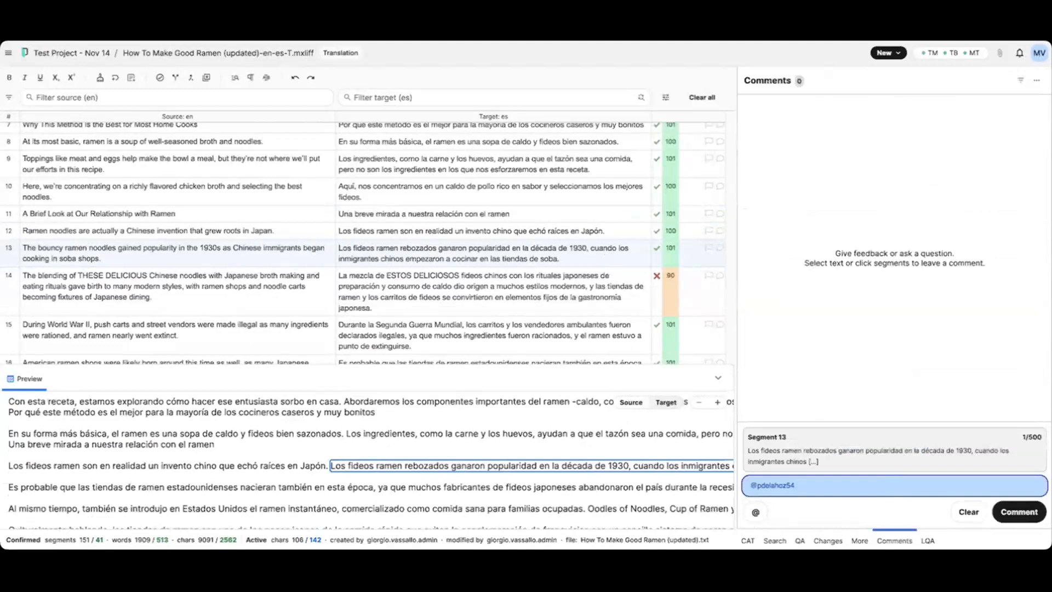
{"action": "type", "text": "pleaes"}
{"action": "key", "text": "BackSpace"}
{"action": "type", "text": "ase double check this translation"}
{"action": "left_click", "coordinate": [1018, 511]}
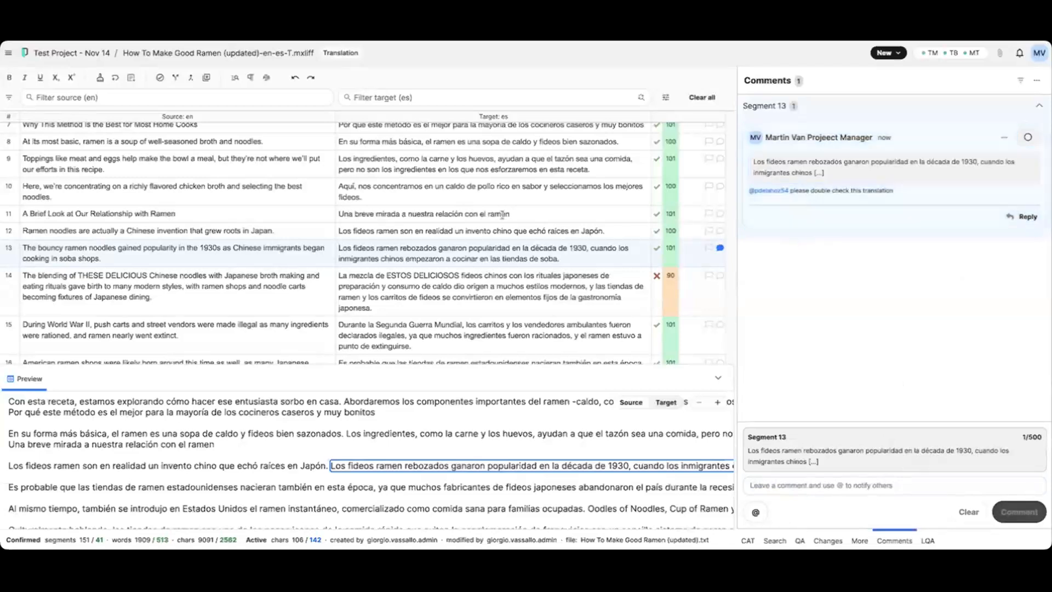
{"action": "scroll", "coordinate": [502, 215], "scroll_direction": "up", "scroll_amount": 1}
{"action": "scroll", "coordinate": [502, 215], "scroll_direction": "down", "scroll_amount": 1}
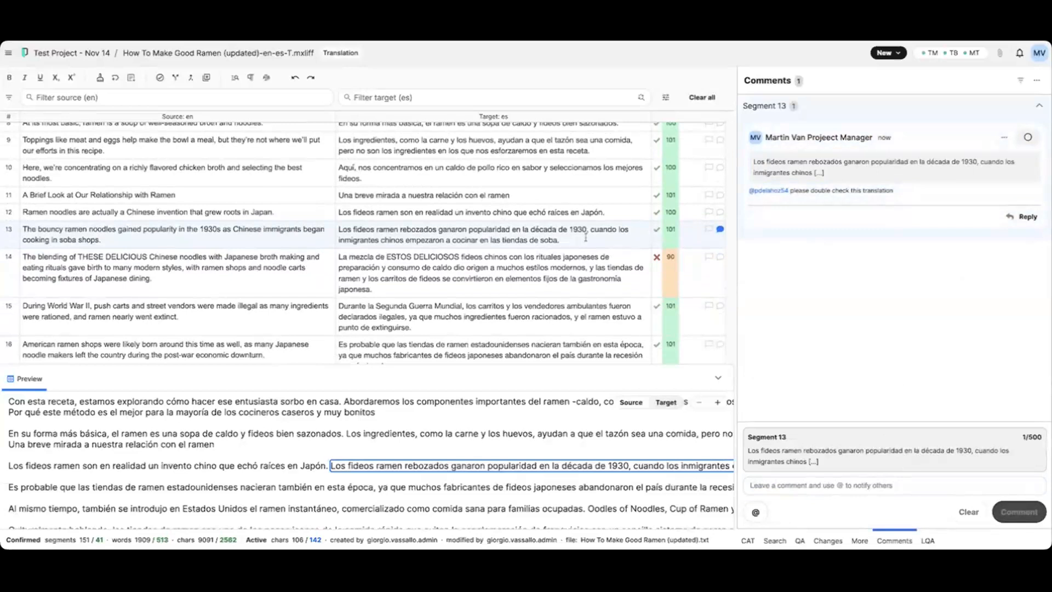
Add a second comment mentioning the quality assessment provider: 'please verify'.
{"action": "left_click", "coordinate": [837, 484]}
{"action": "type", "text": "@"}
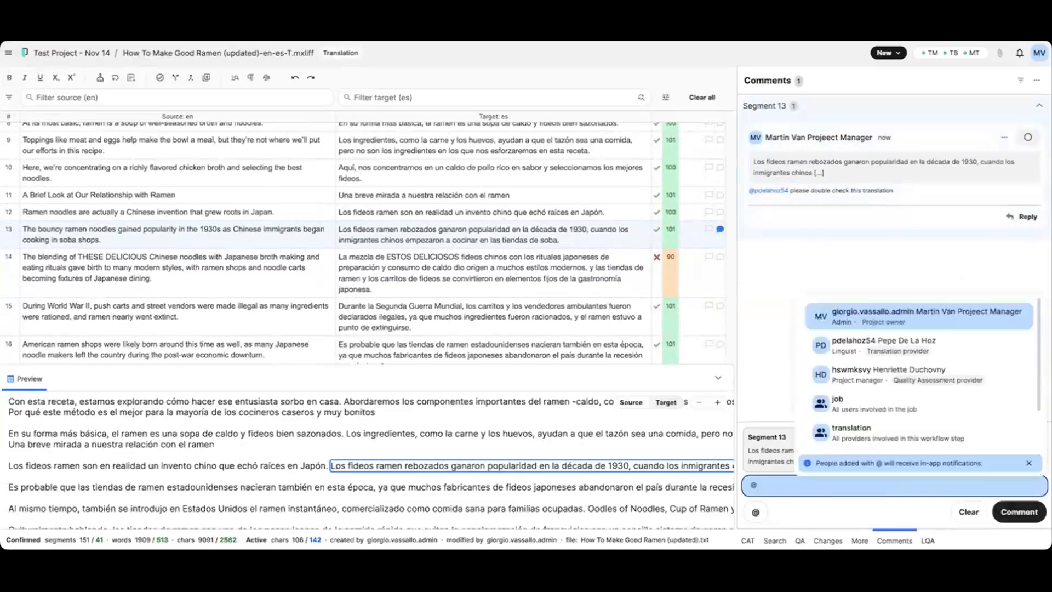
{"action": "type", "text": "henrie"}
{"action": "left_click", "coordinate": [925, 445]}
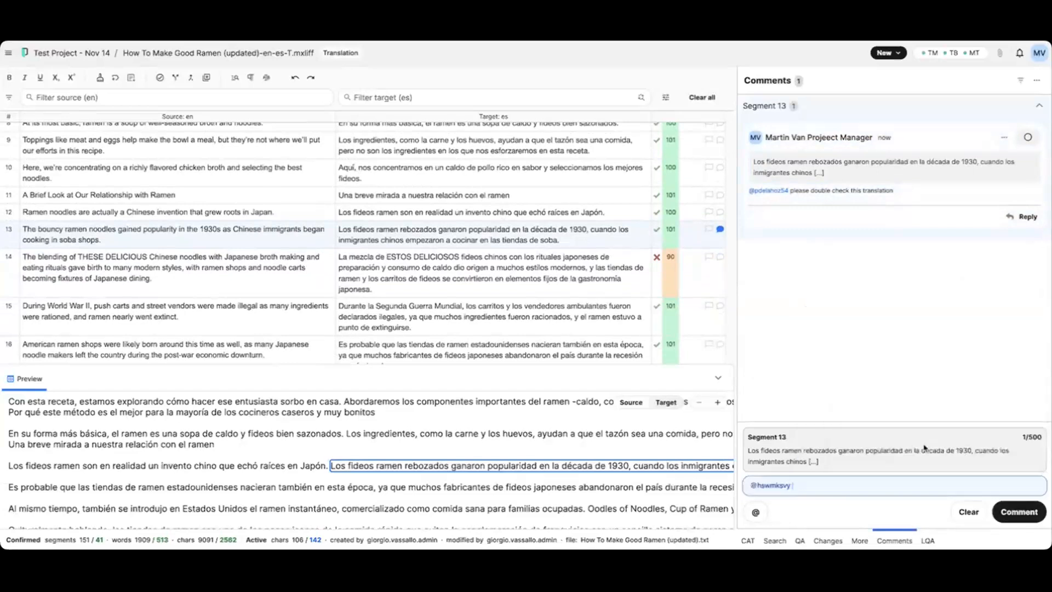
{"action": "type", "text": "please verify"}
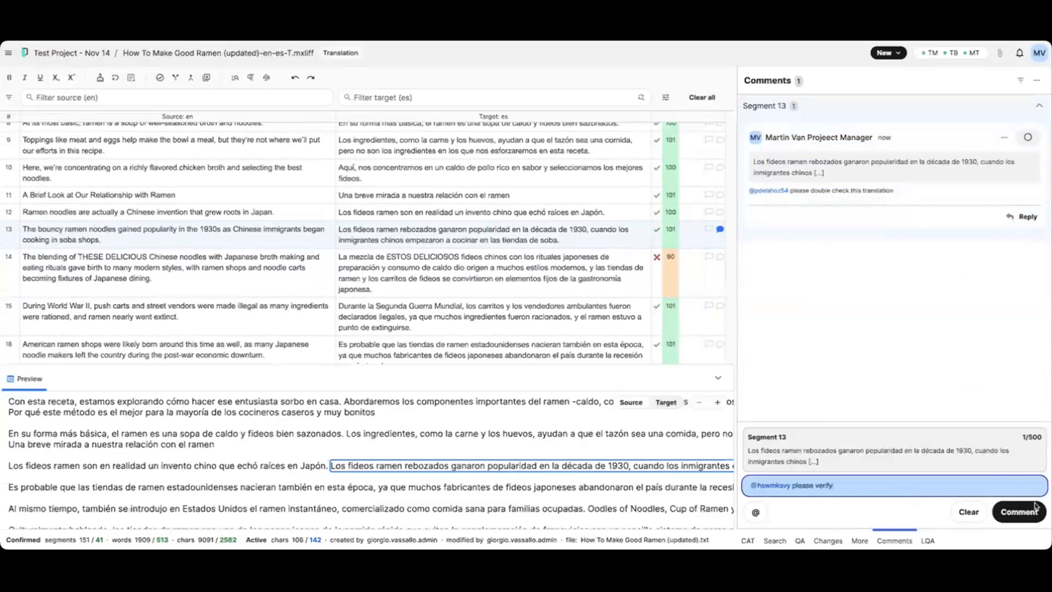
{"action": "left_click", "coordinate": [1019, 512]}
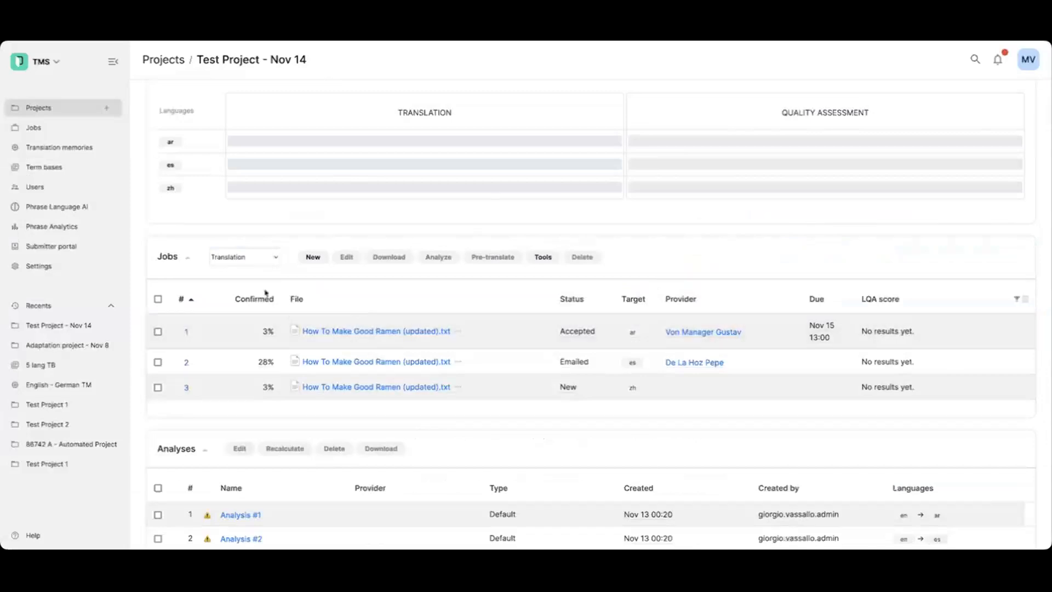
Show the Quality Assessment step's jobs and open the Spanish (es) job.
{"action": "left_click", "coordinate": [266, 263]}
{"action": "left_click", "coordinate": [251, 263]}
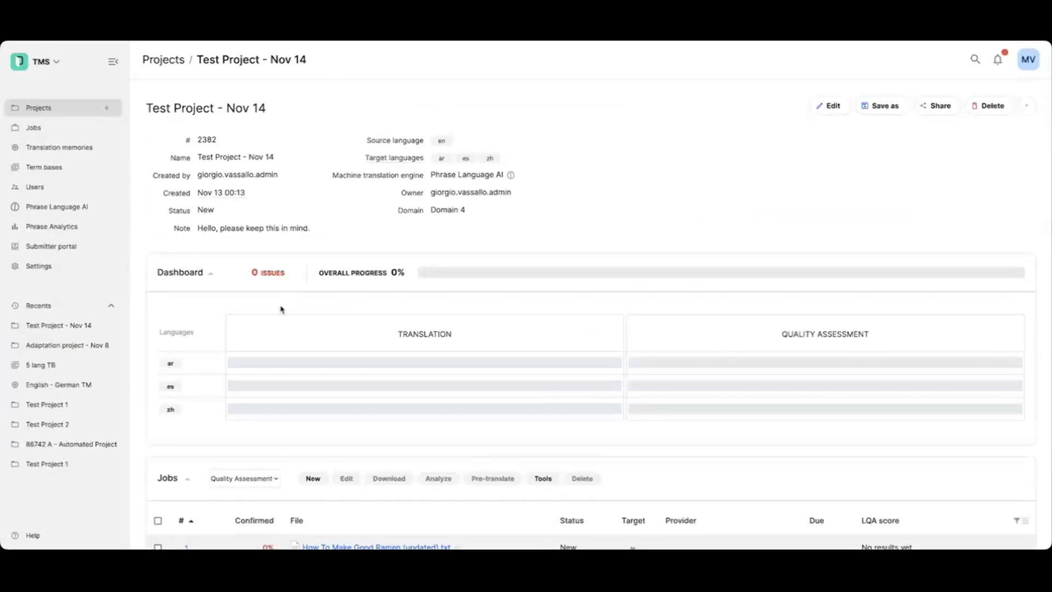
{"action": "scroll", "coordinate": [286, 320], "scroll_direction": "down", "scroll_amount": 3}
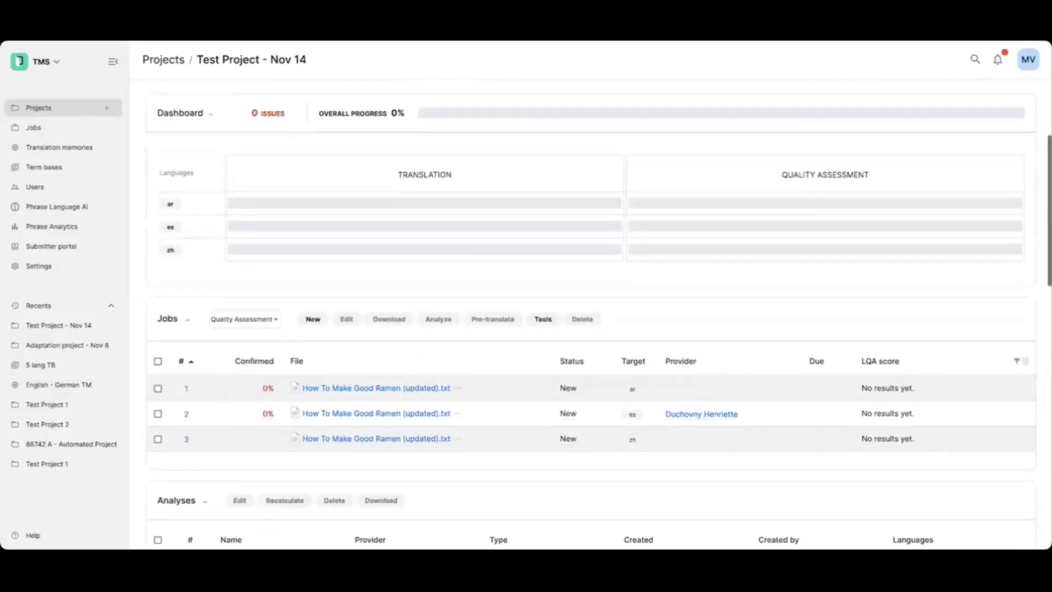
{"action": "scroll", "coordinate": [294, 335], "scroll_direction": "down", "scroll_amount": 1}
{"action": "left_click", "coordinate": [382, 388]}
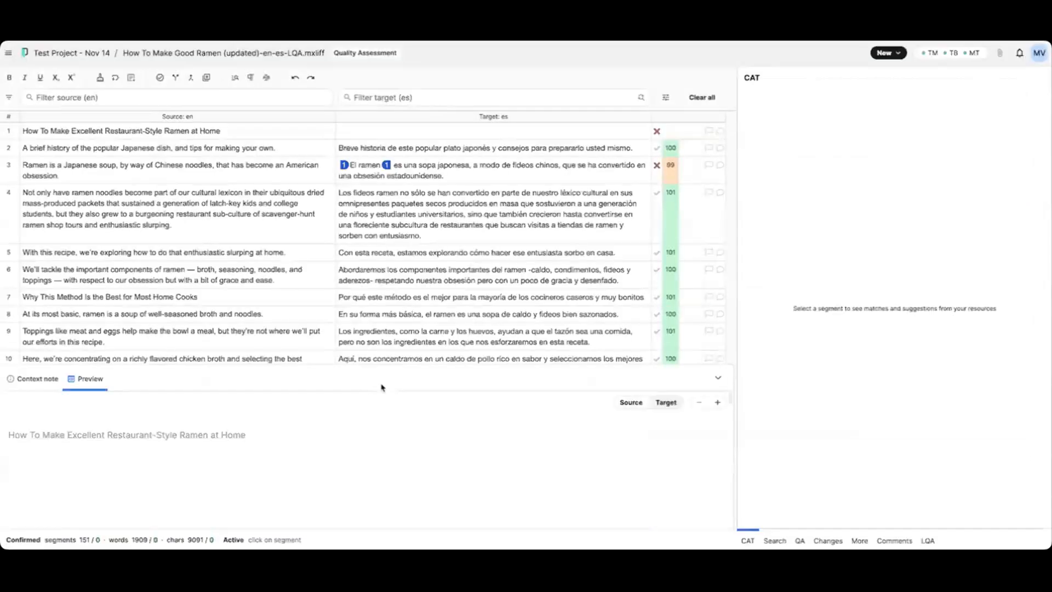
Start the LQA assessment and flag a Critical Accuracy / Omission issue on segment 4.
{"action": "left_click", "coordinate": [618, 225]}
{"action": "left_click", "coordinate": [932, 542]}
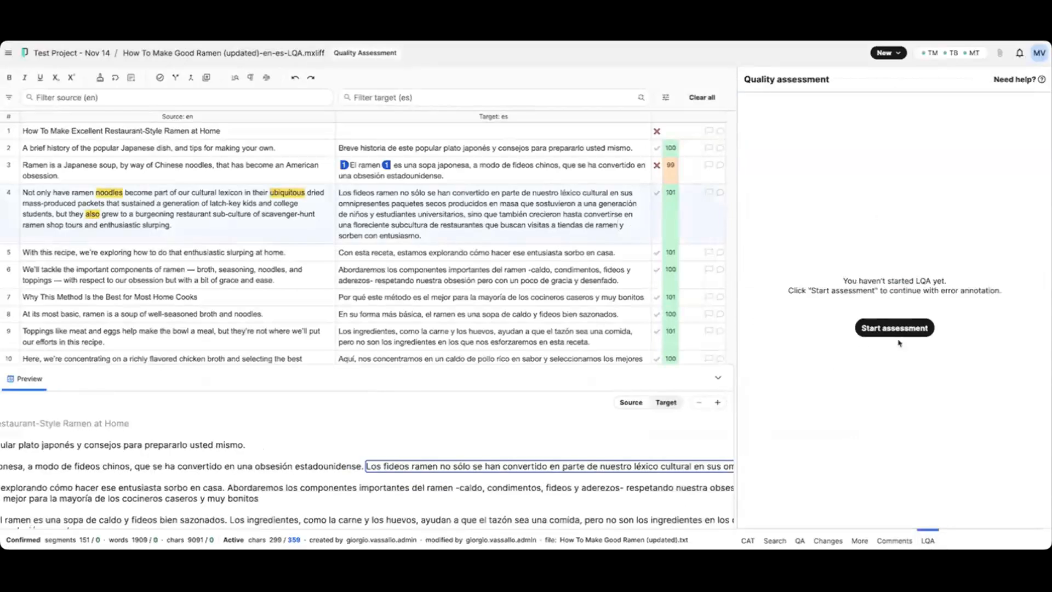
{"action": "left_click", "coordinate": [907, 331]}
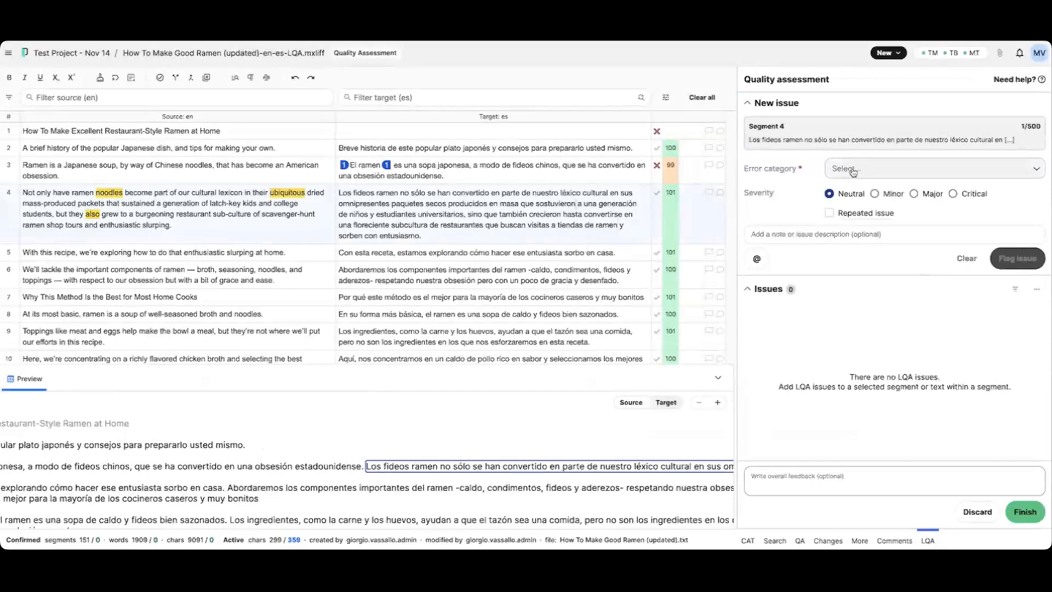
{"action": "left_click", "coordinate": [872, 171]}
{"action": "scroll", "coordinate": [911, 222], "scroll_direction": "down", "scroll_amount": 3}
{"action": "left_click", "coordinate": [911, 229]}
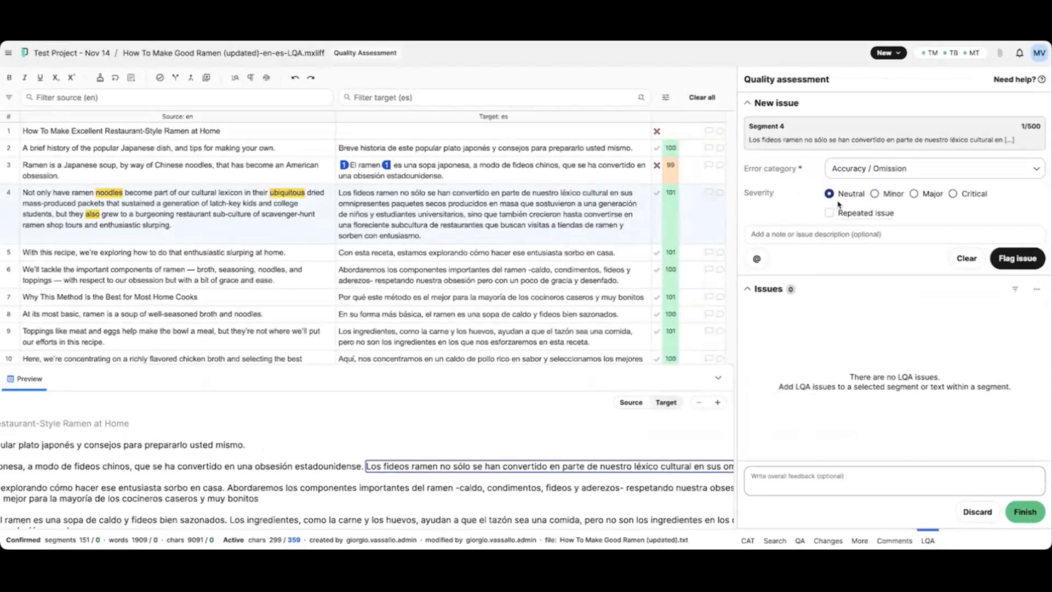
{"action": "left_click", "coordinate": [971, 196]}
{"action": "left_click", "coordinate": [1017, 258]}
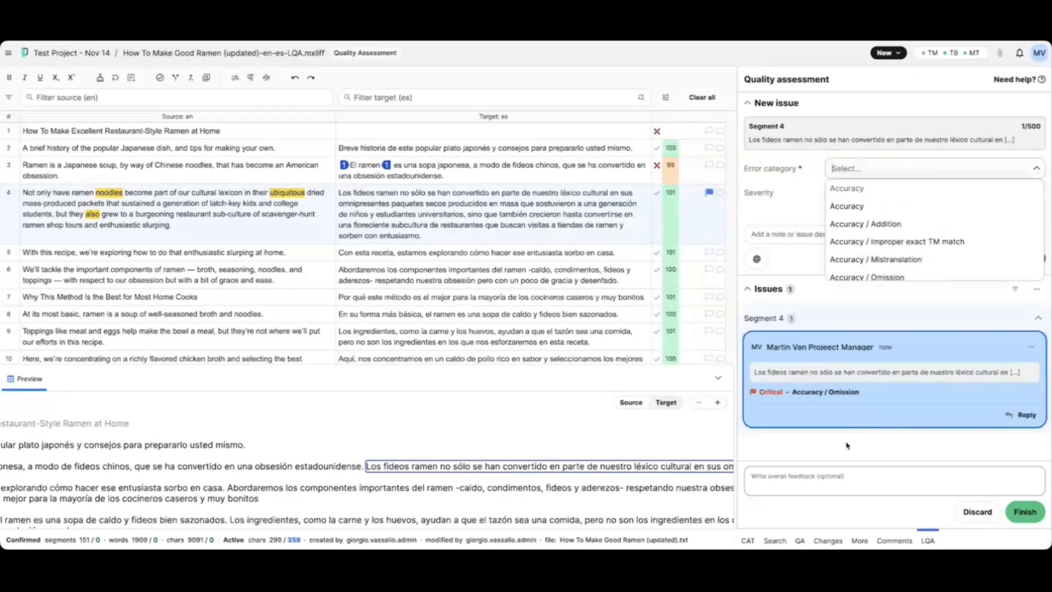
Finish the assessment, giving a 99.48% score against the 90.00% pass threshold.
{"action": "left_click", "coordinate": [1025, 511]}
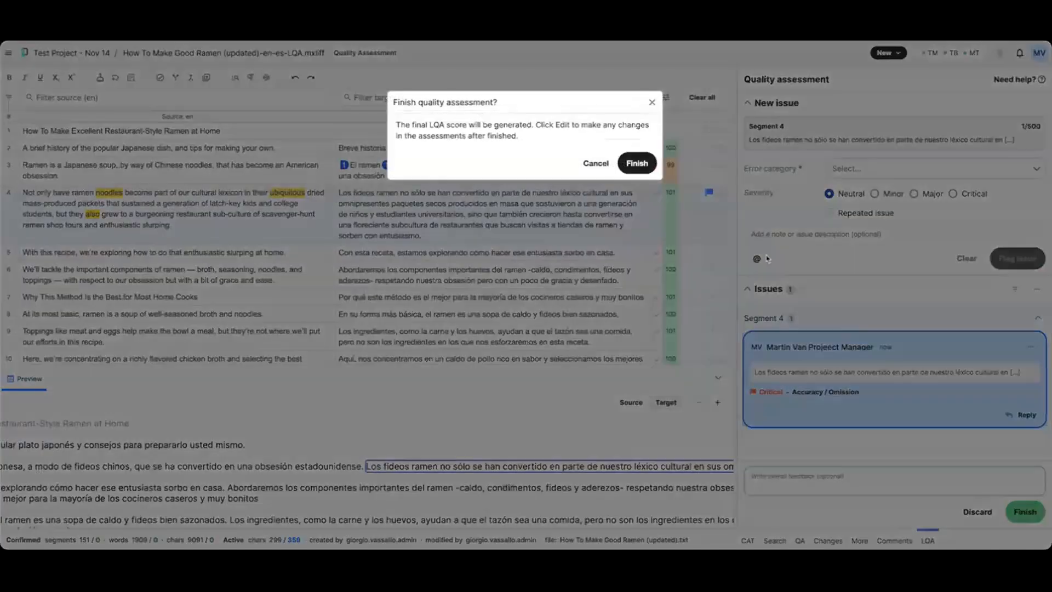
{"action": "left_click", "coordinate": [635, 163]}
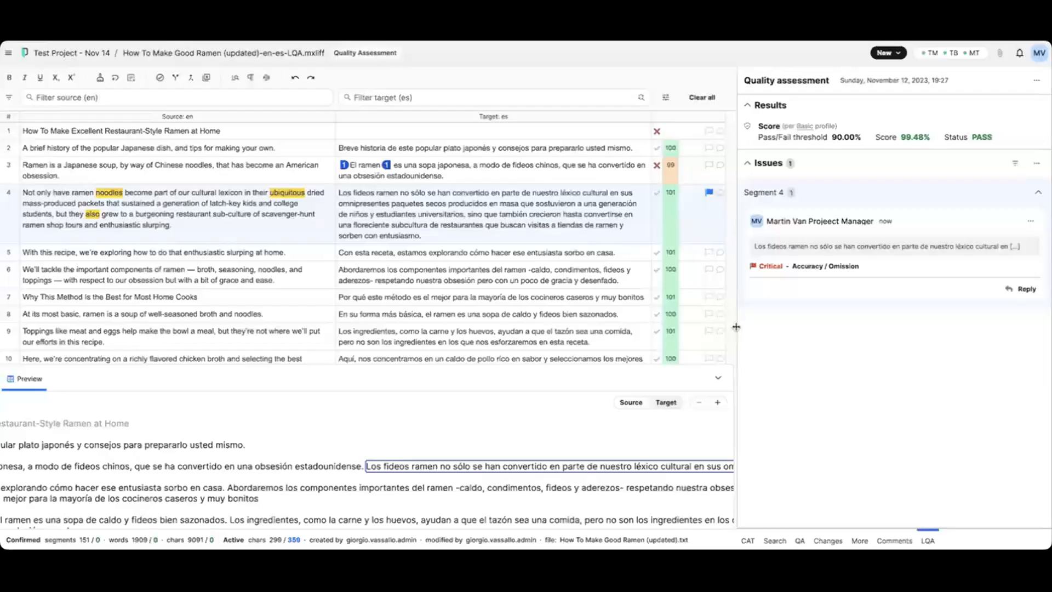
{"action": "left_click_drag", "start_coordinate": [877, 137], "coordinate": [929, 137]}
{"action": "left_click", "coordinate": [930, 137]}
{"action": "left_click", "coordinate": [920, 143]}
{"action": "left_click_drag", "start_coordinate": [835, 138], "coordinate": [861, 143]}
{"action": "left_click", "coordinate": [860, 144]}
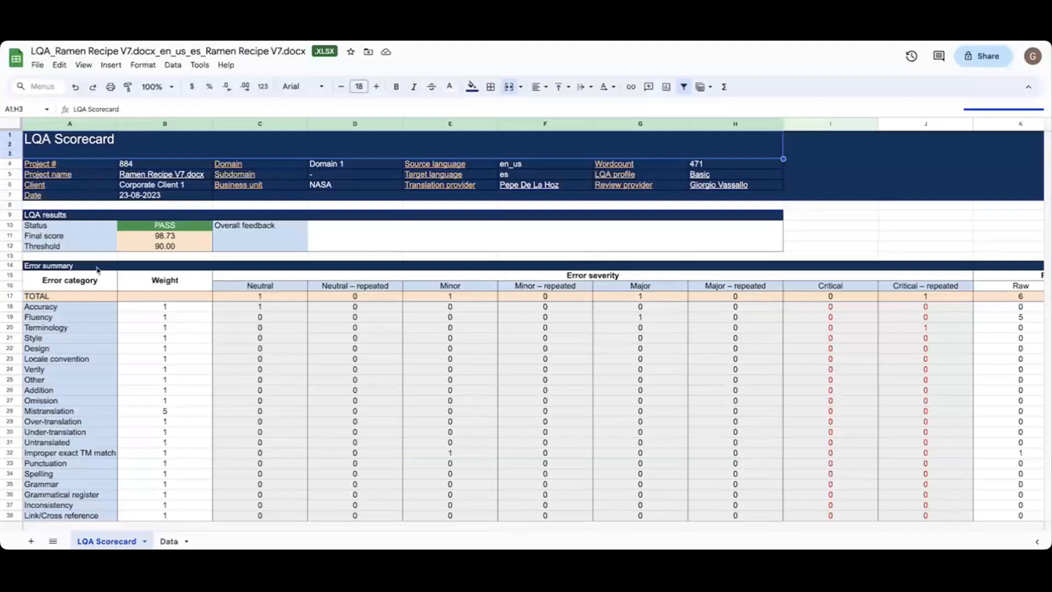
{"action": "left_click", "coordinate": [170, 416]}
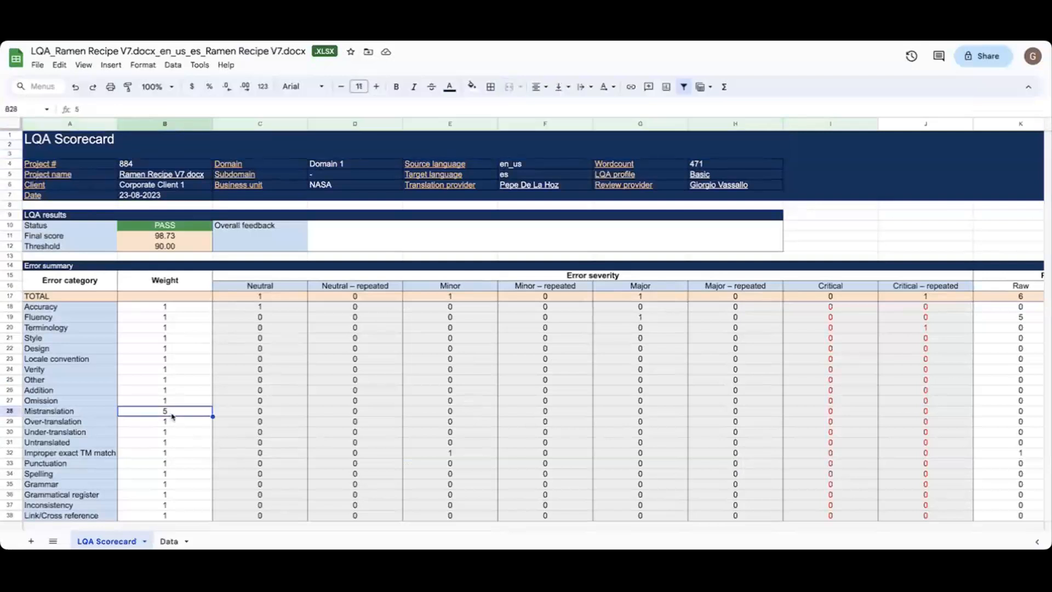
{"action": "scroll", "coordinate": [338, 447], "scroll_direction": "down", "scroll_amount": 5}
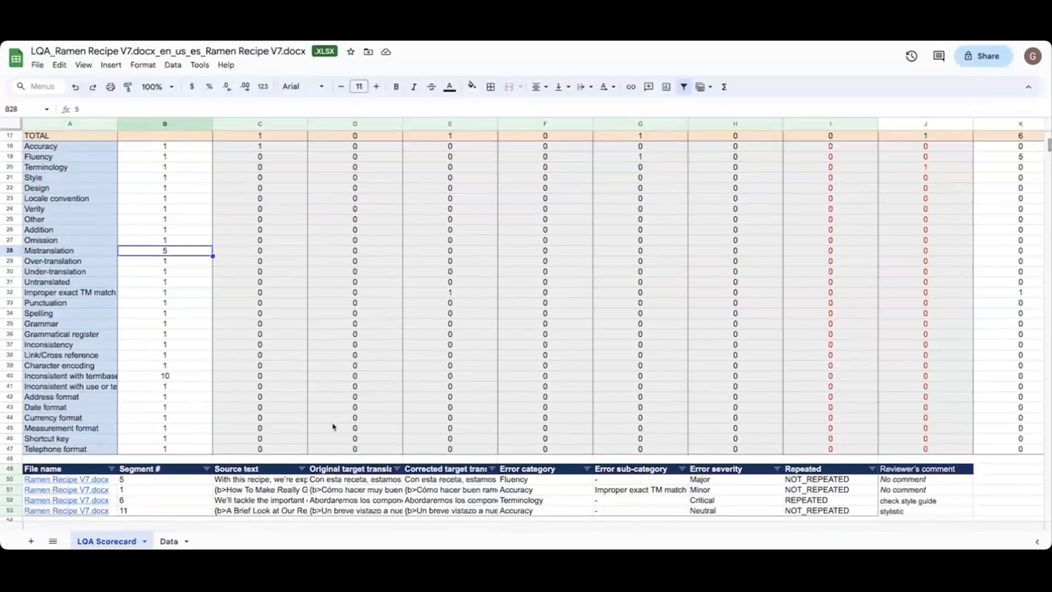
{"action": "scroll", "coordinate": [333, 427], "scroll_direction": "down", "scroll_amount": 3}
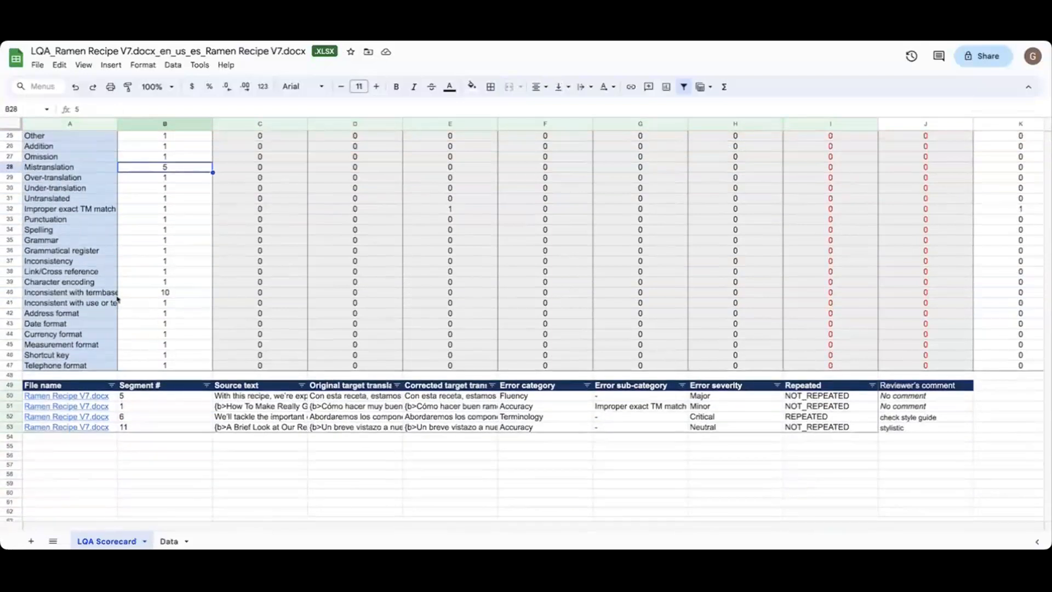
{"action": "left_click", "coordinate": [161, 294]}
{"action": "scroll", "coordinate": [317, 342], "scroll_direction": "up", "scroll_amount": 1}
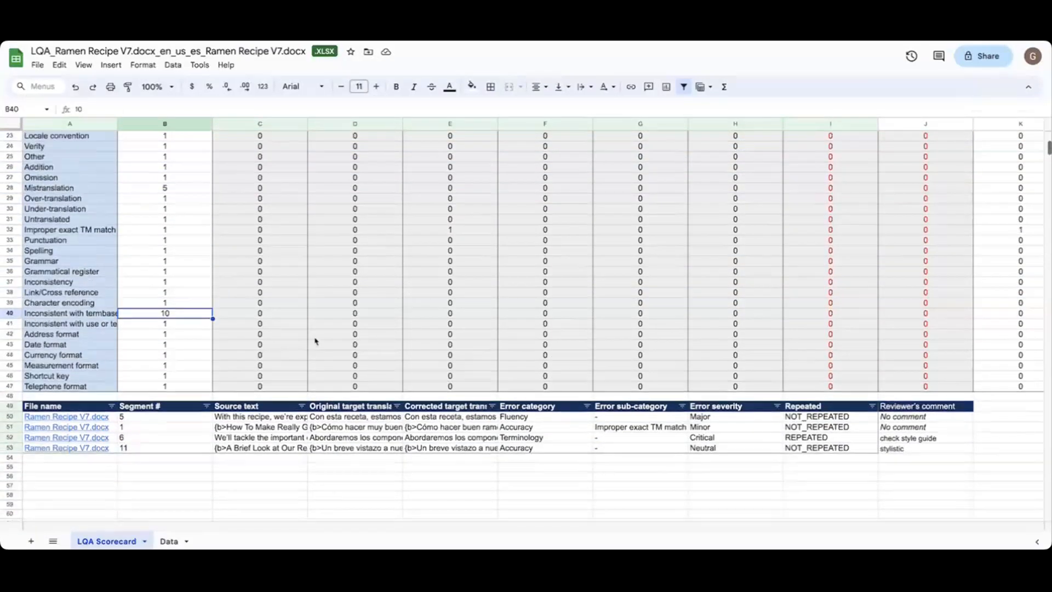
{"action": "left_click", "coordinate": [284, 419]}
{"action": "left_click", "coordinate": [311, 419]}
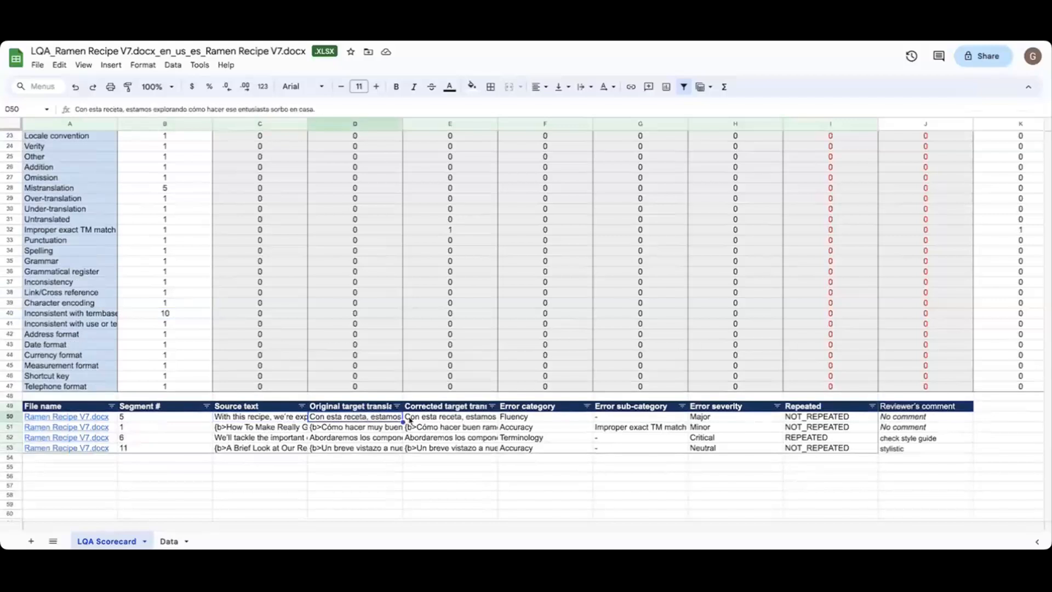
{"action": "left_click", "coordinate": [472, 420]}
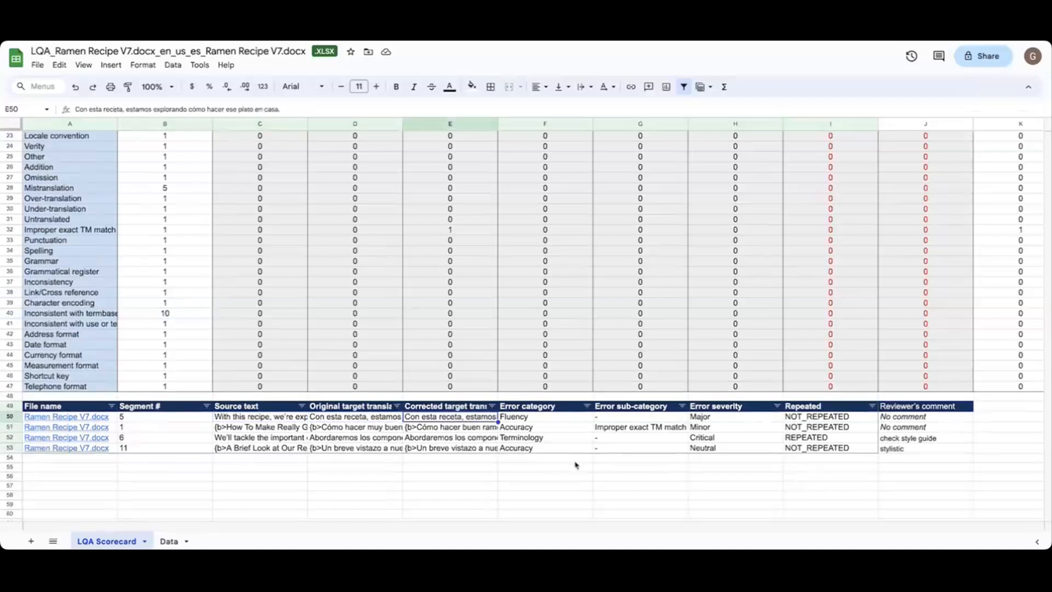
{"action": "left_click", "coordinate": [549, 429]}
{"action": "scroll", "coordinate": [685, 437], "scroll_direction": "right", "scroll_amount": 3}
{"action": "scroll", "coordinate": [669, 434], "scroll_direction": "left", "scroll_amount": 3}
{"action": "scroll", "coordinate": [665, 434], "scroll_direction": "up", "scroll_amount": 2}
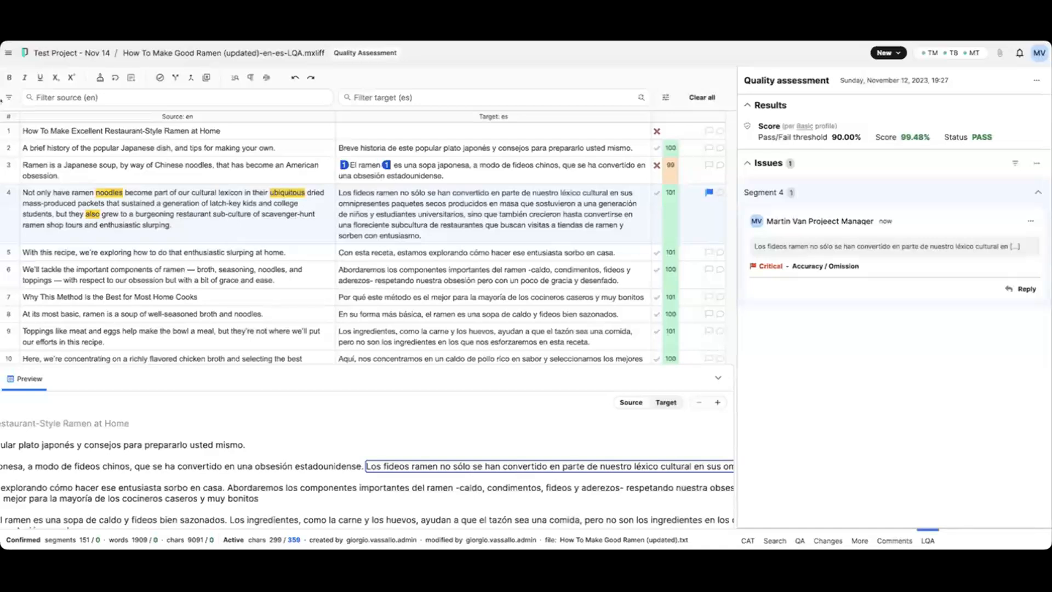
Open Help & documentation from the editor's main menu.
{"action": "left_click", "coordinate": [9, 52]}
{"action": "mouse_move", "coordinate": [72, 124]}
{"action": "mouse_move", "coordinate": [81, 185]}
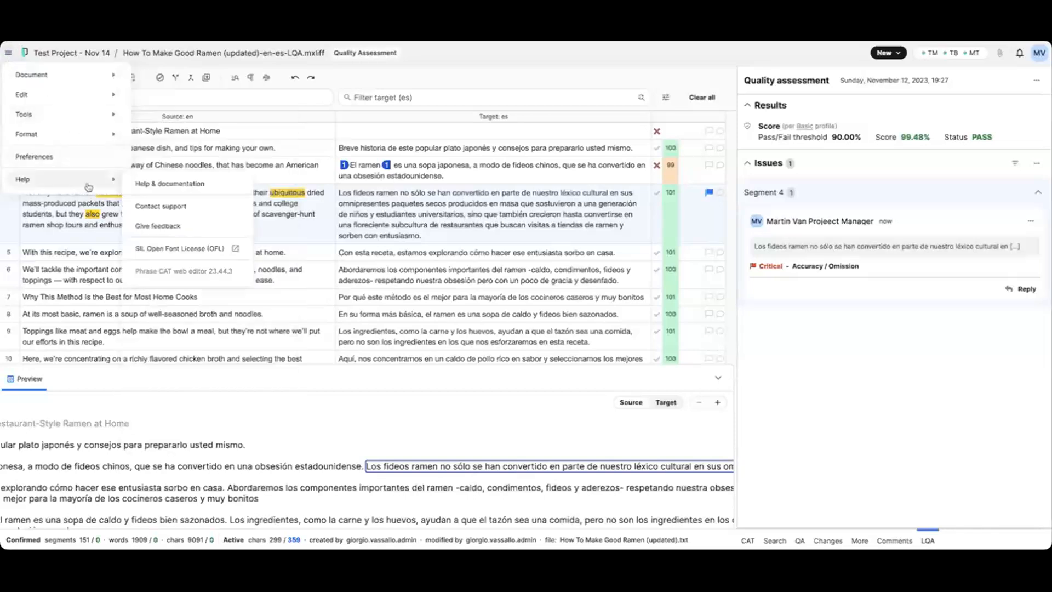
{"action": "left_click", "coordinate": [184, 188]}
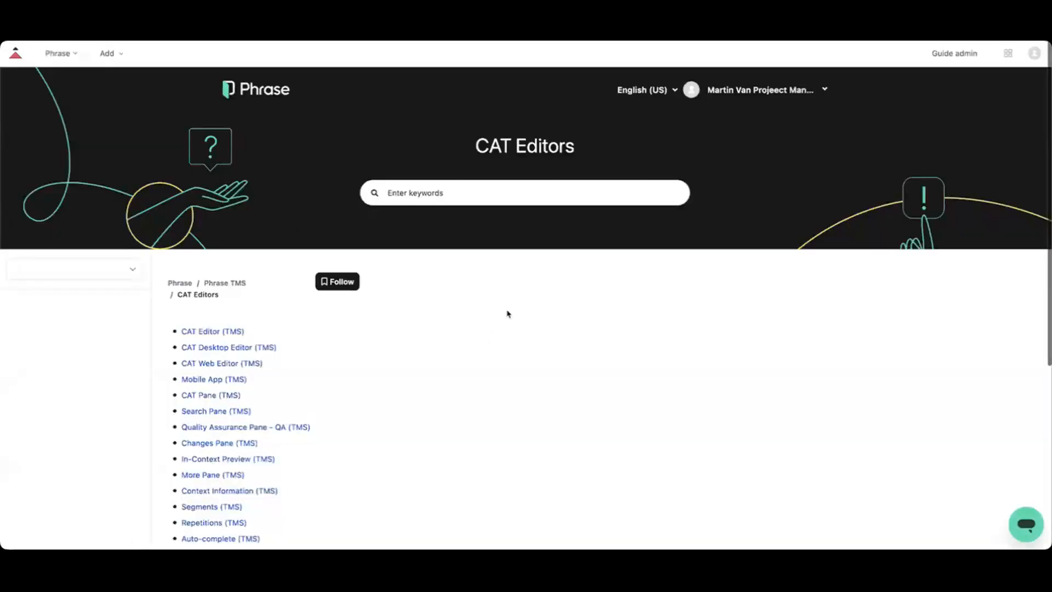
{"action": "scroll", "coordinate": [448, 322], "scroll_direction": "down", "scroll_amount": 1}
{"action": "scroll", "coordinate": [448, 323], "scroll_direction": "down", "scroll_amount": 3}
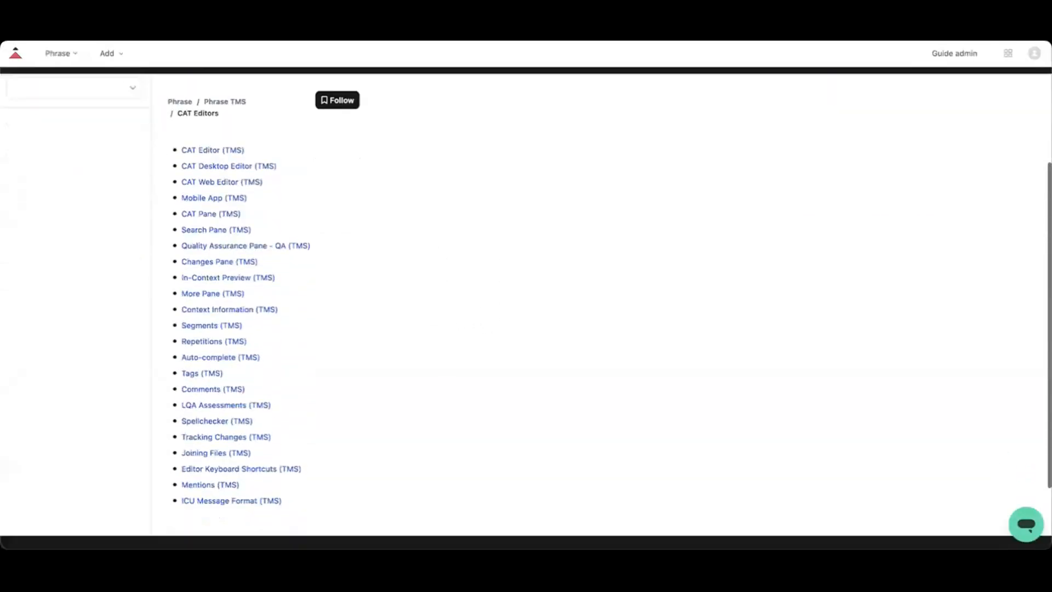
{"action": "scroll", "coordinate": [446, 304], "scroll_direction": "down", "scroll_amount": 2}
{"action": "scroll", "coordinate": [446, 304], "scroll_direction": "up", "scroll_amount": 3}
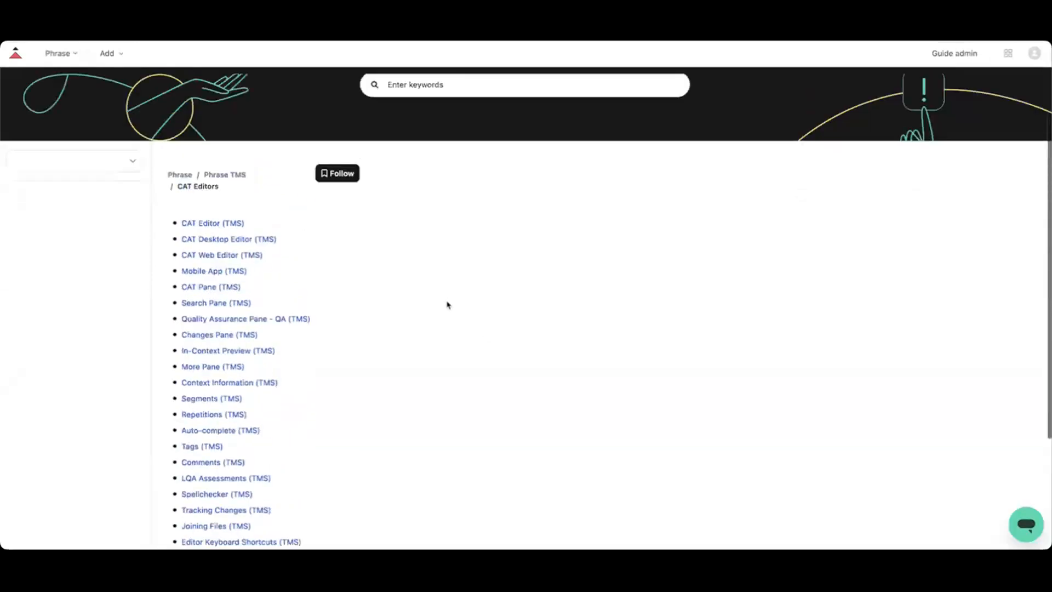
Go to the Phrase TMS help category and open its Project Management section.
{"action": "left_click", "coordinate": [240, 176]}
{"action": "scroll", "coordinate": [337, 328], "scroll_direction": "down", "scroll_amount": 3}
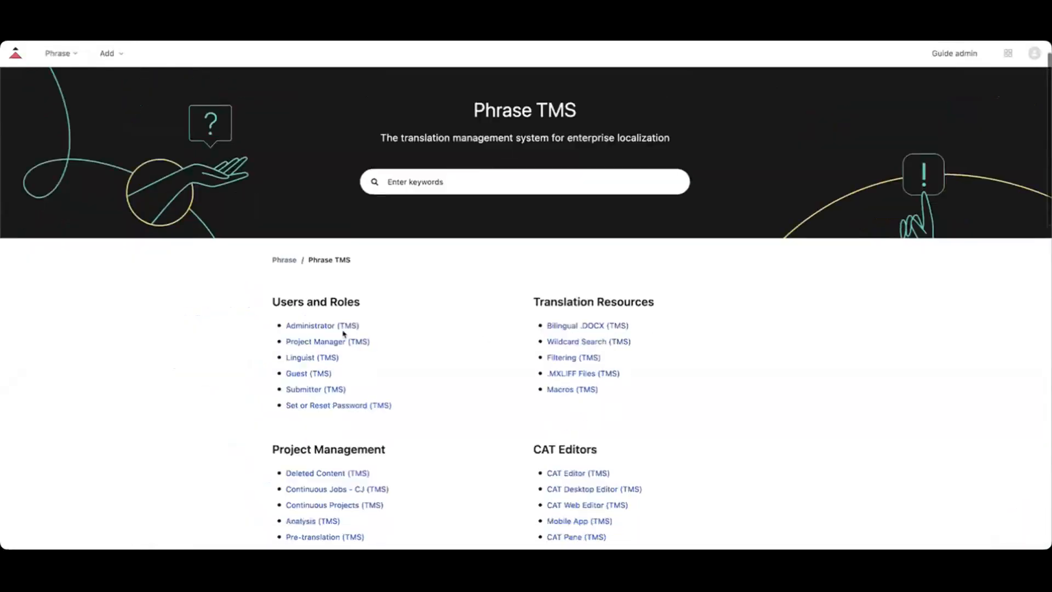
{"action": "scroll", "coordinate": [337, 328], "scroll_direction": "down", "scroll_amount": 1}
{"action": "left_click", "coordinate": [336, 321]}
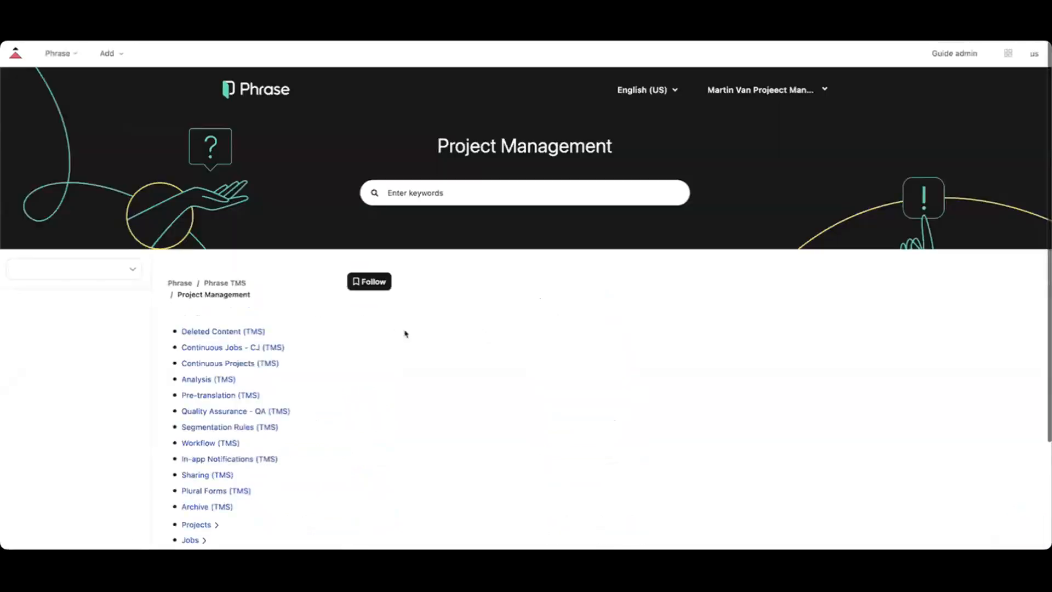
{"action": "scroll", "coordinate": [399, 333], "scroll_direction": "down", "scroll_amount": 3}
{"action": "scroll", "coordinate": [391, 328], "scroll_direction": "up", "scroll_amount": 1}
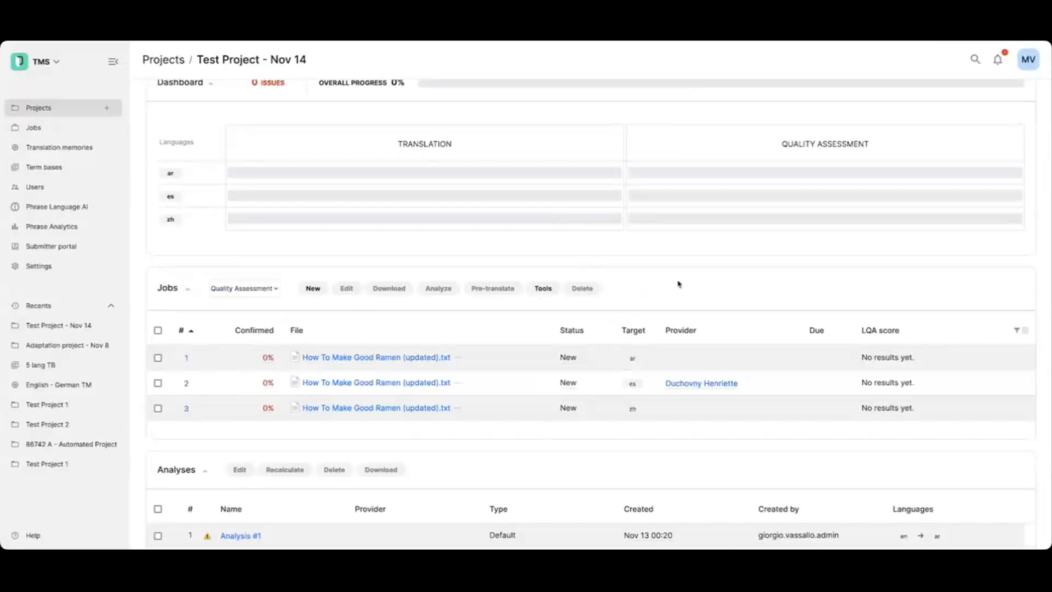
Select the Arabic job 1 and open its Edit form, leaving the status at New.
{"action": "scroll", "coordinate": [534, 266], "scroll_direction": "down", "scroll_amount": 2}
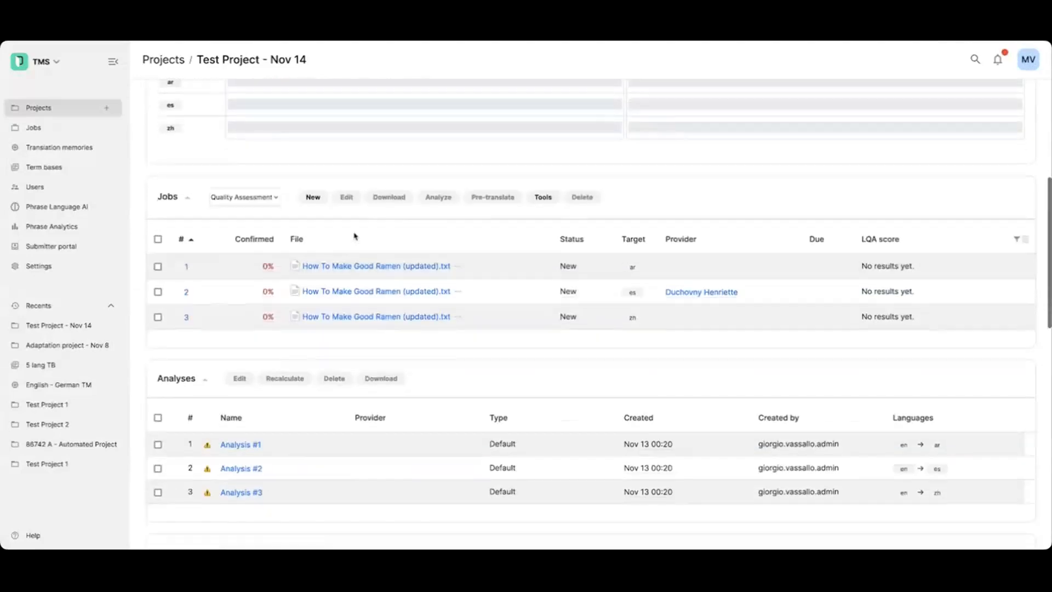
{"action": "scroll", "coordinate": [353, 241], "scroll_direction": "up", "scroll_amount": 2}
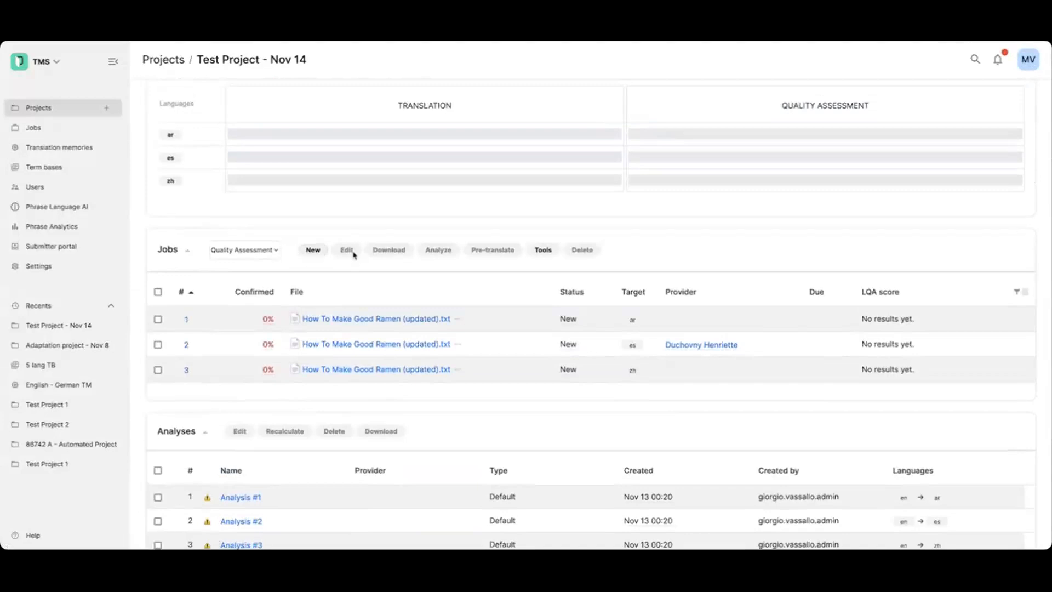
{"action": "left_click", "coordinate": [157, 319]}
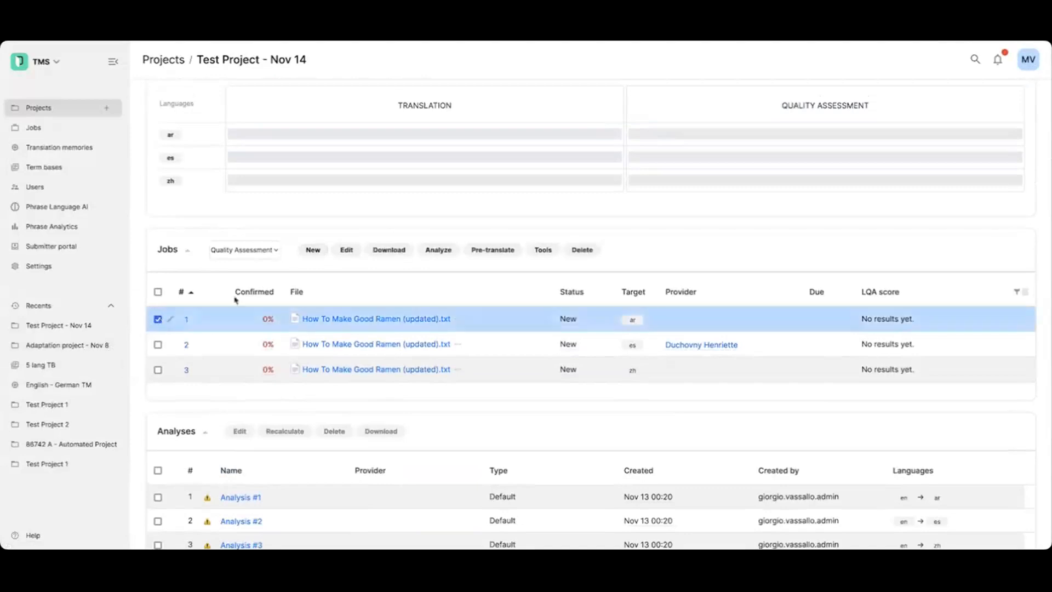
{"action": "left_click", "coordinate": [344, 251]}
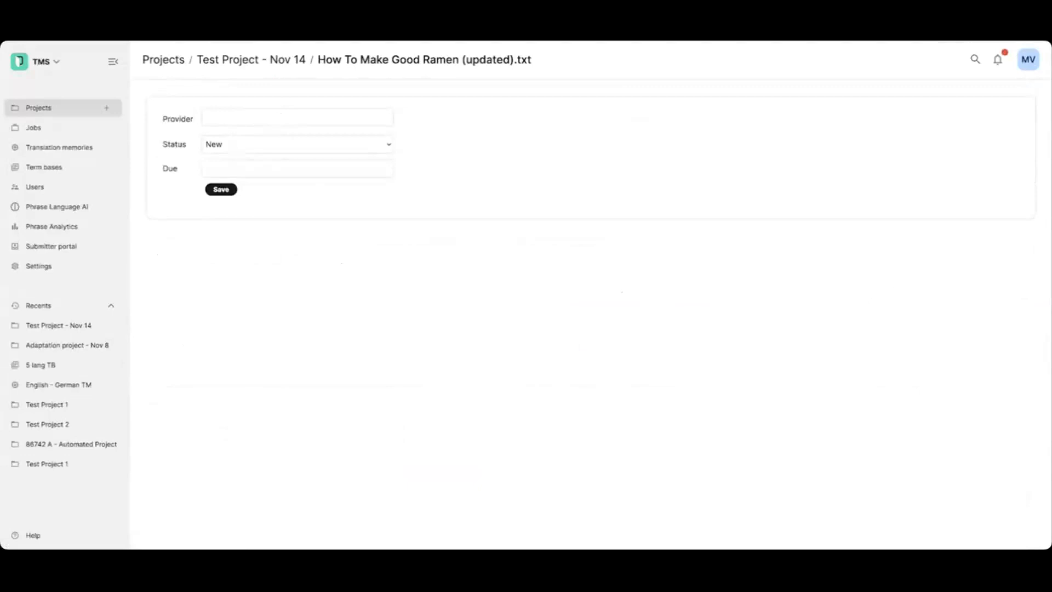
{"action": "left_click", "coordinate": [235, 144]}
{"action": "left_click", "coordinate": [563, 145]}
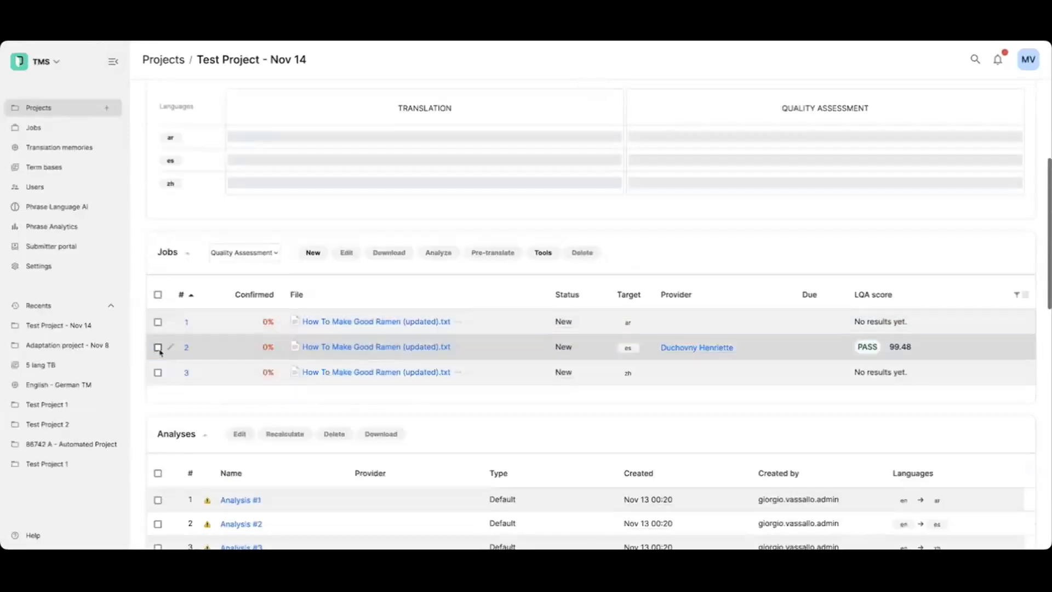
Select the Spanish ramen job row to show its Download options.
{"action": "left_click", "coordinate": [387, 255]}
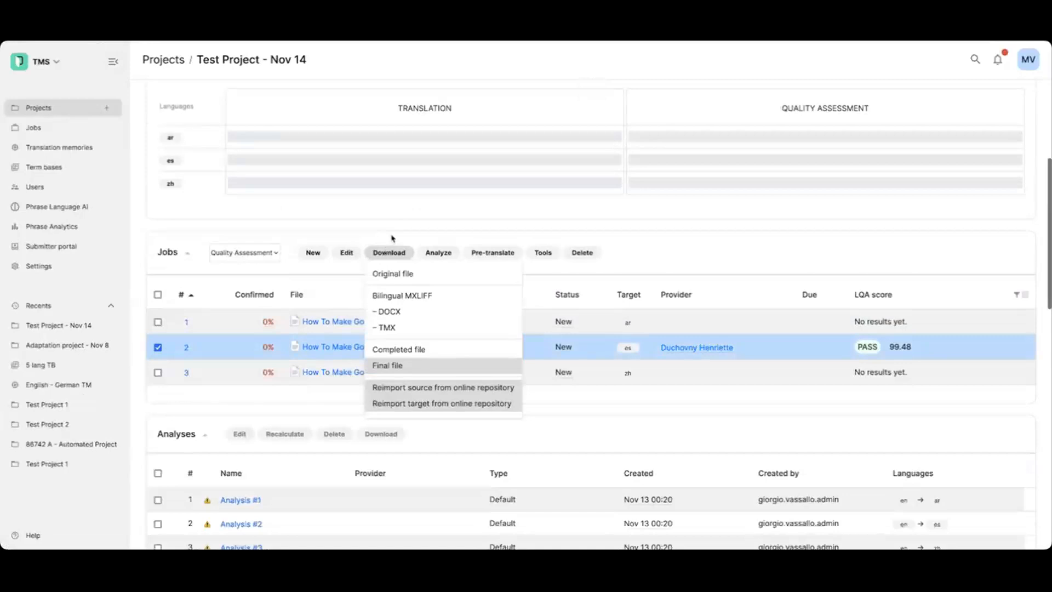
{"action": "scroll", "coordinate": [392, 237], "scroll_direction": "down", "scroll_amount": 1}
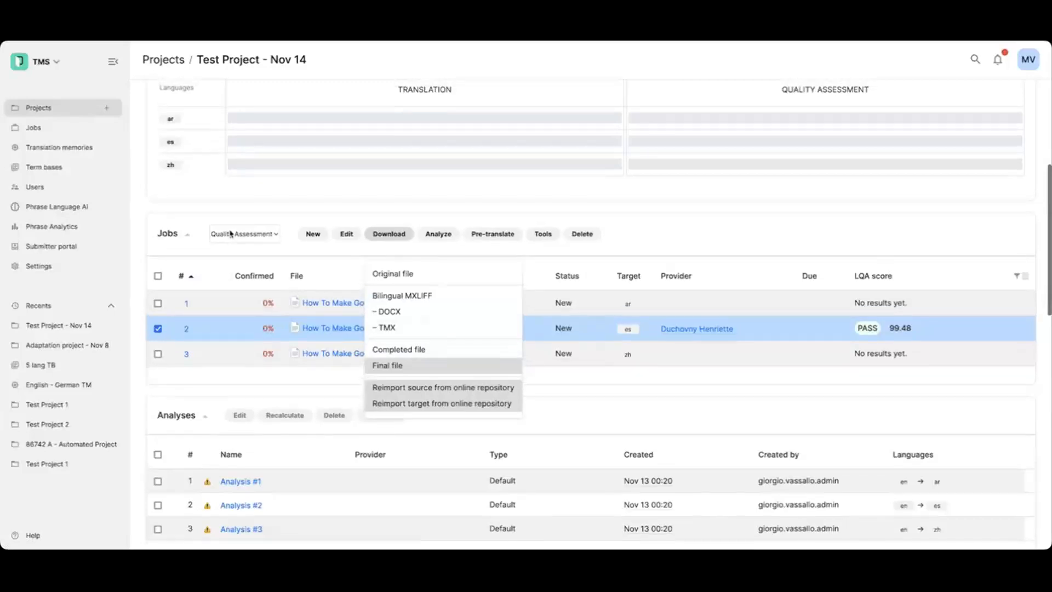
Keep Quality Assessment as the workflow step, reopen Download, and open Analyze for the Spanish job.
{"action": "left_click", "coordinate": [231, 234]}
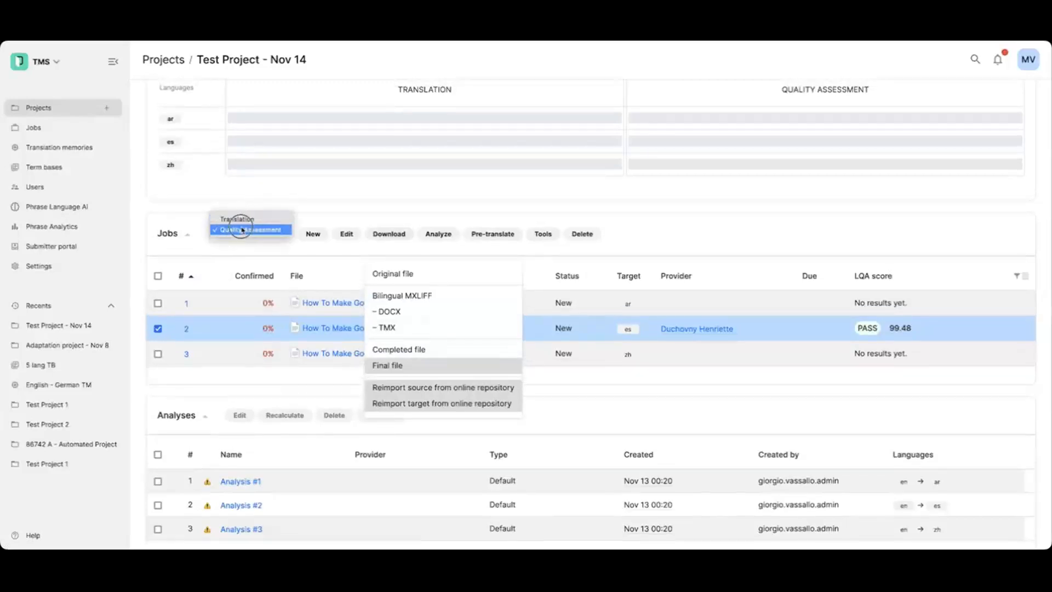
{"action": "left_click", "coordinate": [241, 231]}
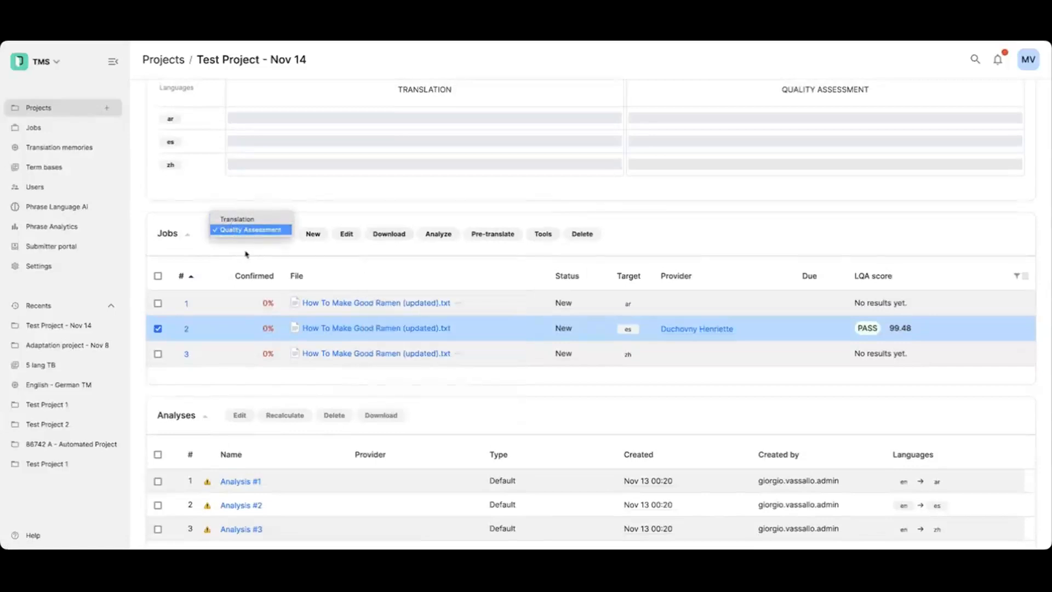
{"action": "left_click", "coordinate": [385, 240]}
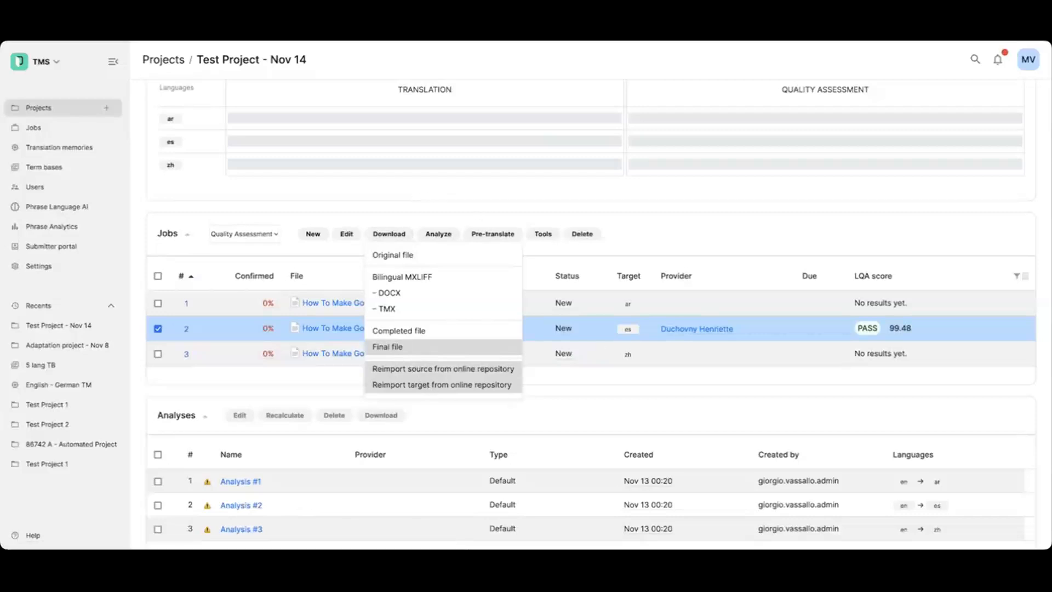
{"action": "left_click", "coordinate": [439, 235]}
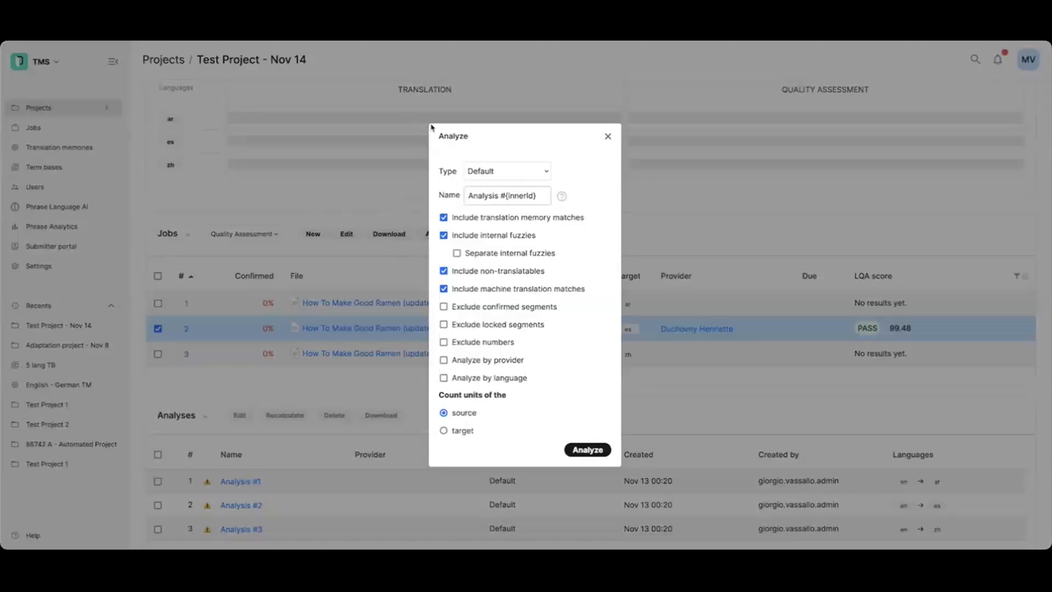
Switch the analysis type to Post-editing, then Compare, and close the dialog without analysing.
{"action": "left_click", "coordinate": [527, 174]}
{"action": "left_click", "coordinate": [516, 180]}
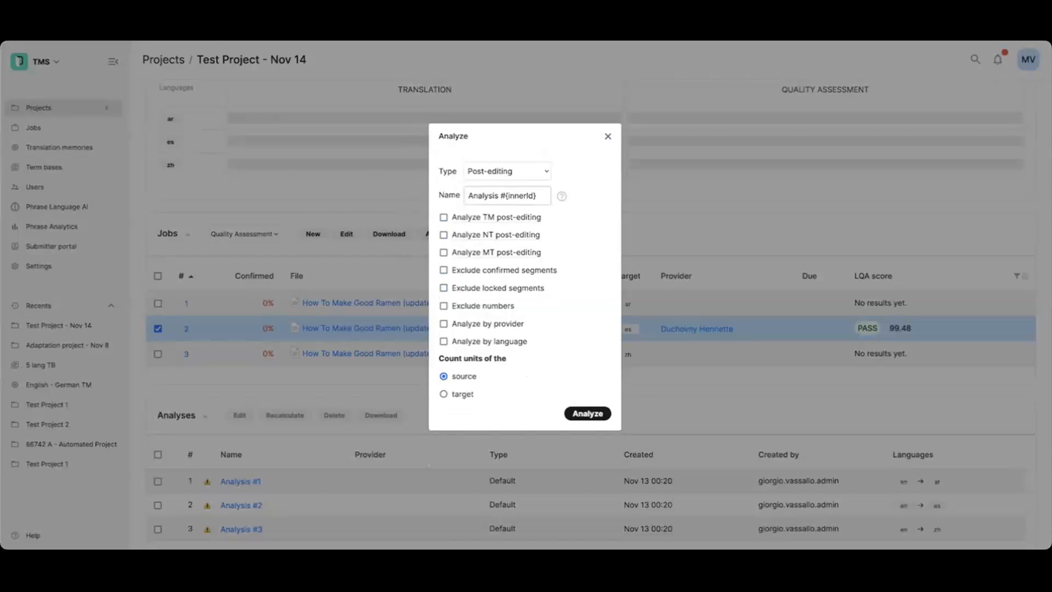
{"action": "left_click", "coordinate": [542, 172]}
{"action": "left_click", "coordinate": [543, 180]}
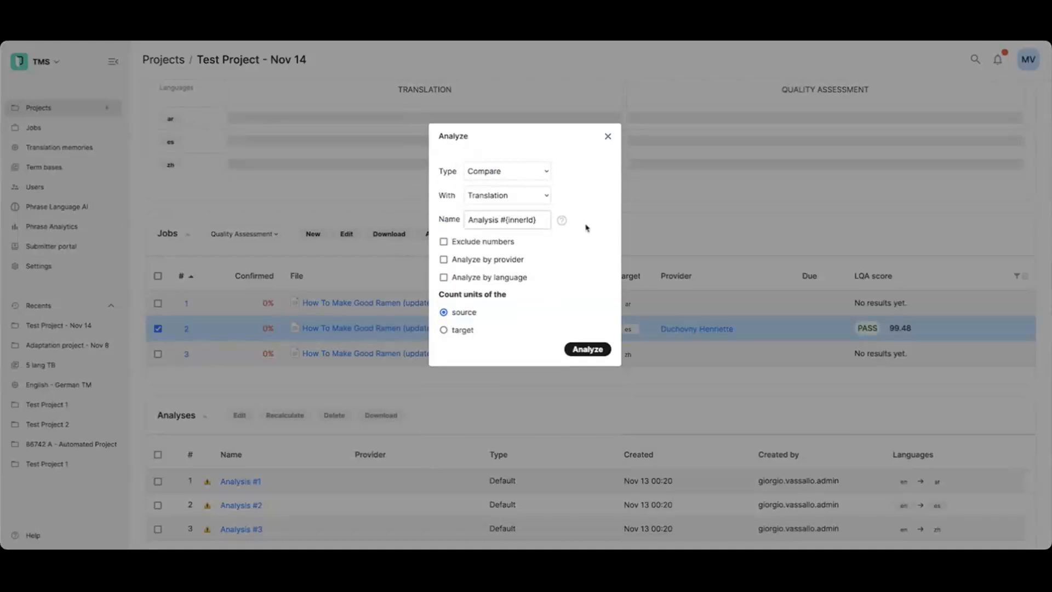
{"action": "left_click", "coordinate": [607, 136]}
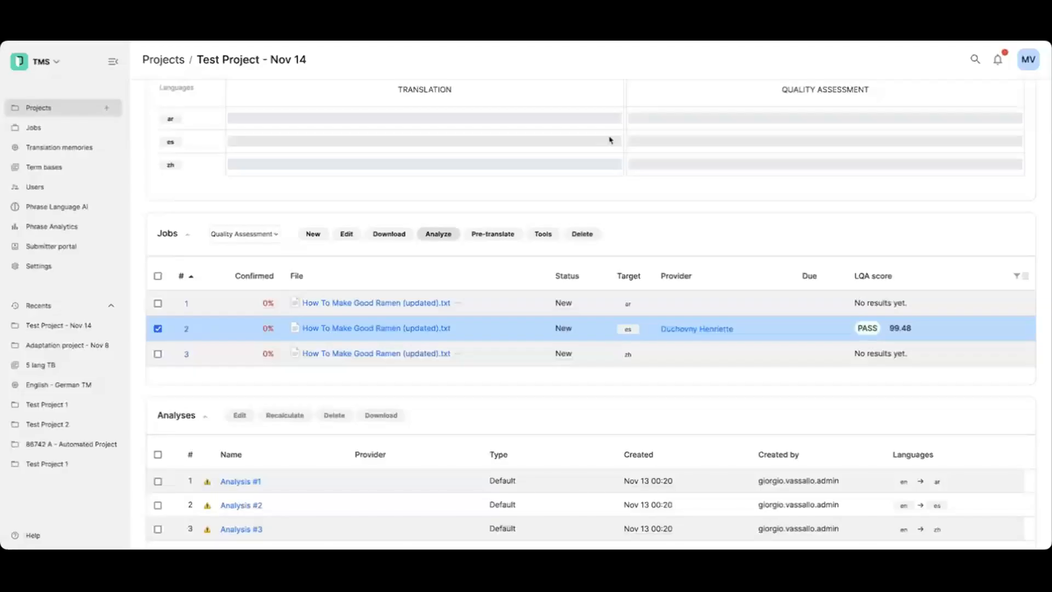
In Pre-translate where empty, untick non-translatables, auto-confirm 100% NT and MT matches, and lock 101% TM matches.
{"action": "left_click", "coordinate": [492, 235]}
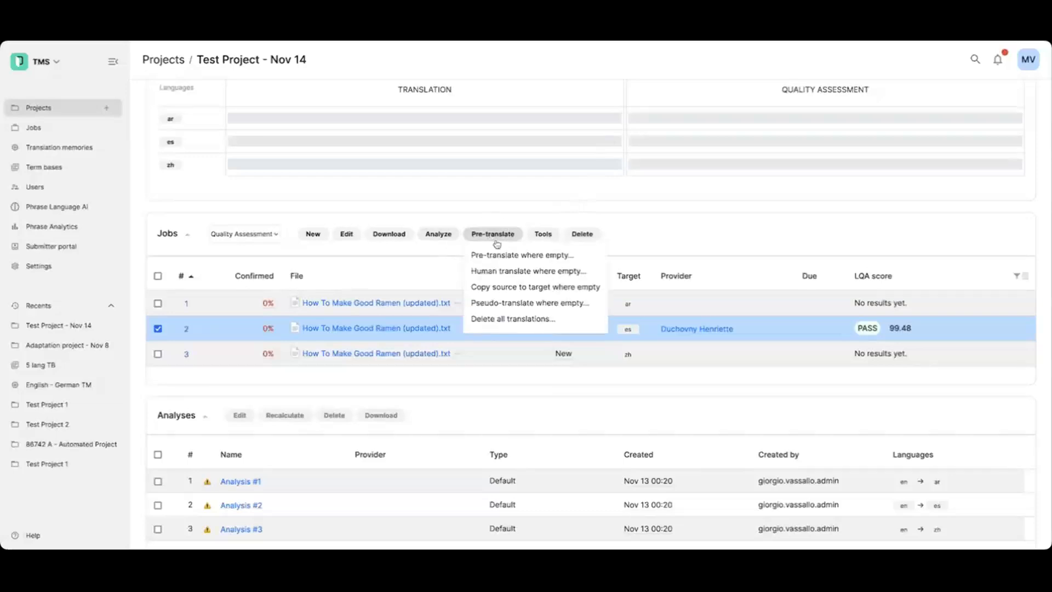
{"action": "left_click", "coordinate": [496, 256]}
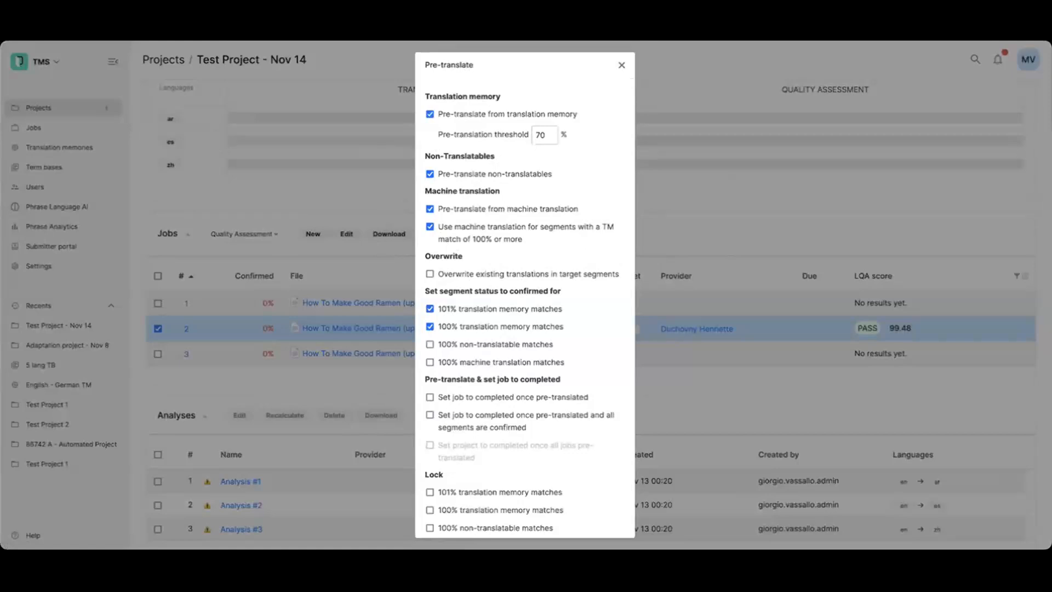
{"action": "left_click", "coordinate": [515, 176]}
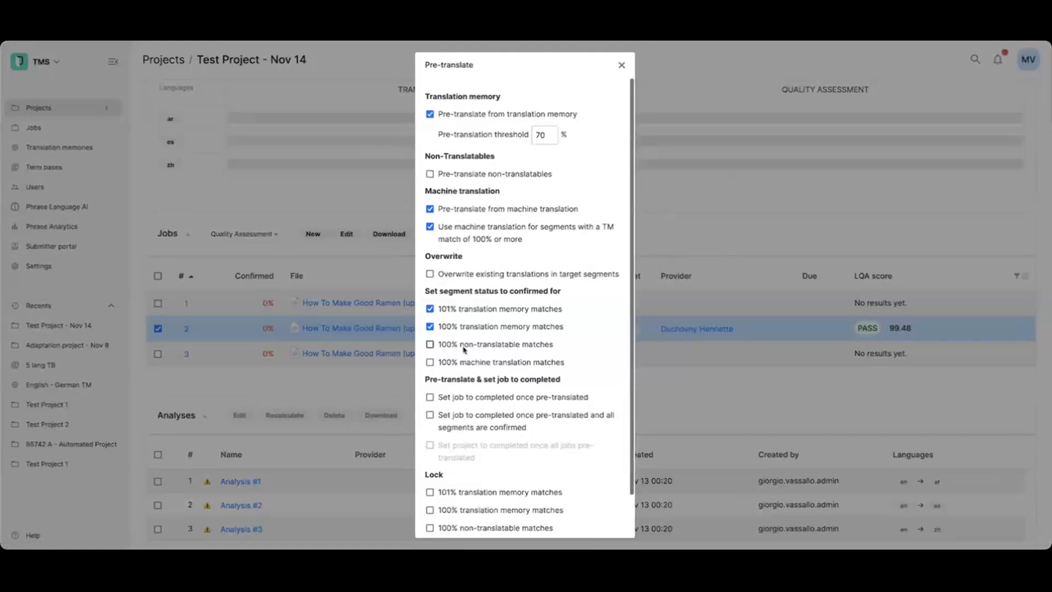
{"action": "left_click", "coordinate": [462, 348]}
{"action": "left_click", "coordinate": [453, 363]}
{"action": "left_click", "coordinate": [491, 495]}
Close the pre-translate settings unapplied and open Human translate where empty for the Spanish job.
{"action": "scroll", "coordinate": [548, 186], "scroll_direction": "down", "scroll_amount": 1}
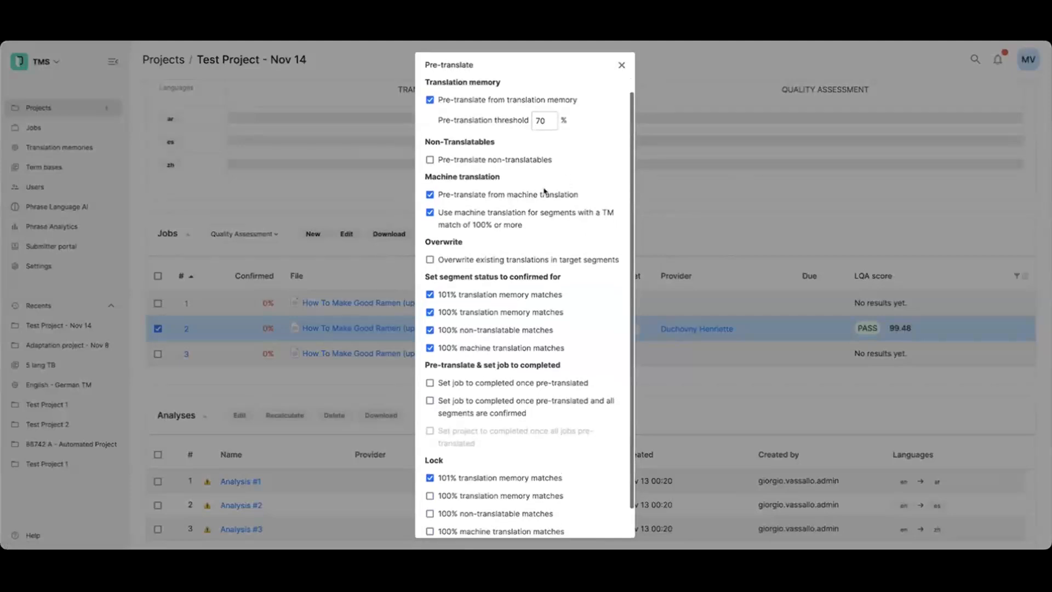
{"action": "scroll", "coordinate": [544, 192], "scroll_direction": "up", "scroll_amount": 1}
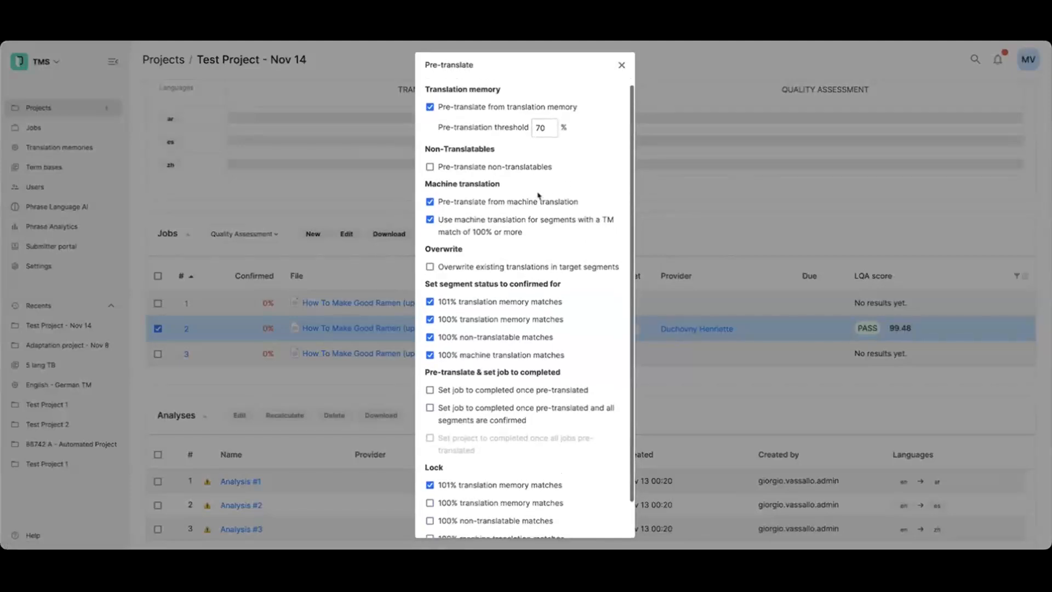
{"action": "left_click", "coordinate": [620, 64]}
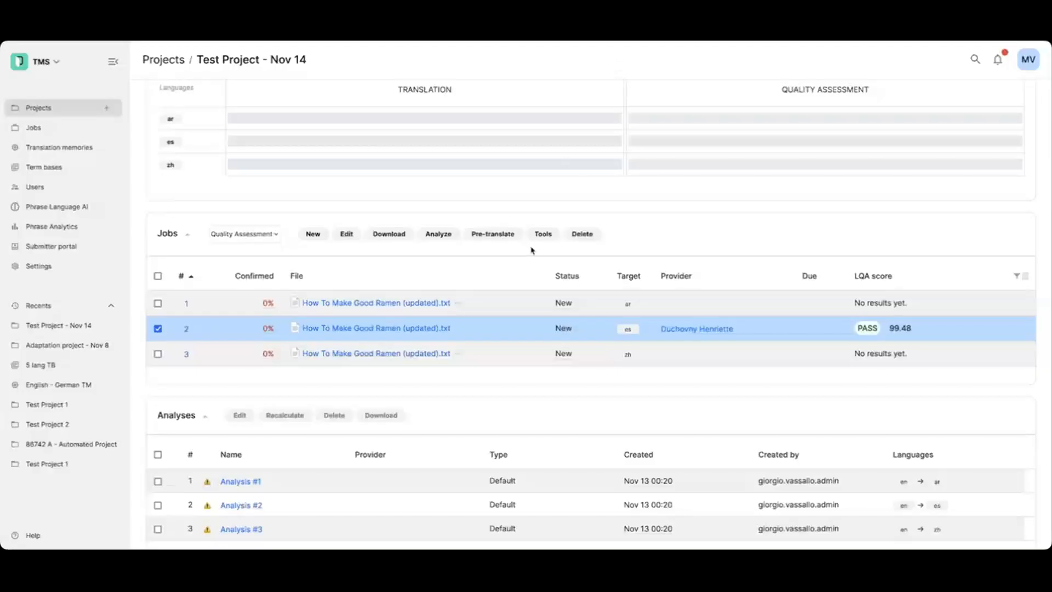
{"action": "left_click", "coordinate": [485, 234]}
{"action": "left_click", "coordinate": [515, 274]}
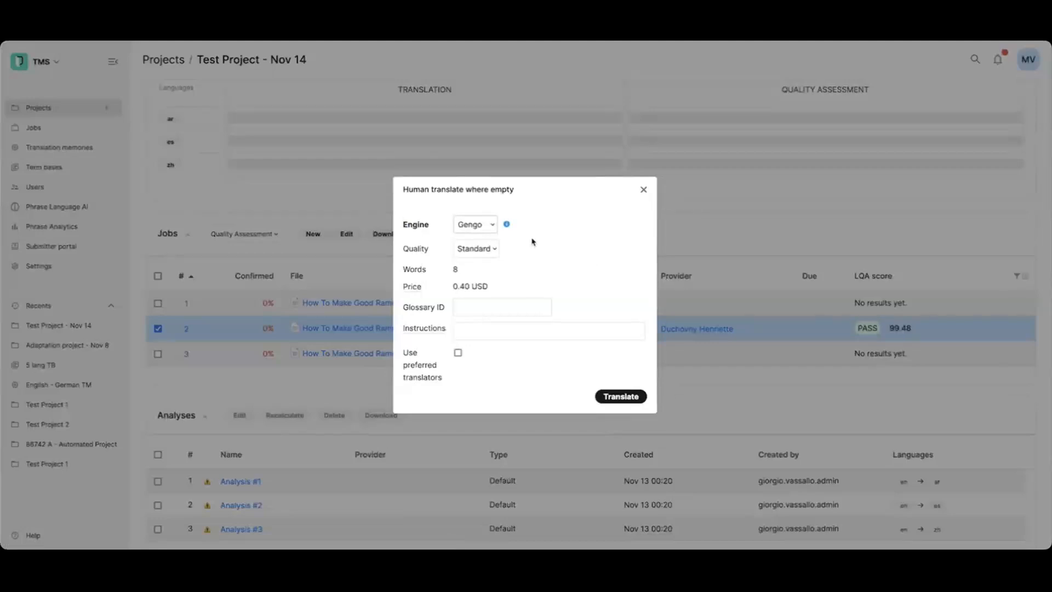
Keep Gengo as the human translation engine and close the order without translating.
{"action": "left_click", "coordinate": [496, 225]}
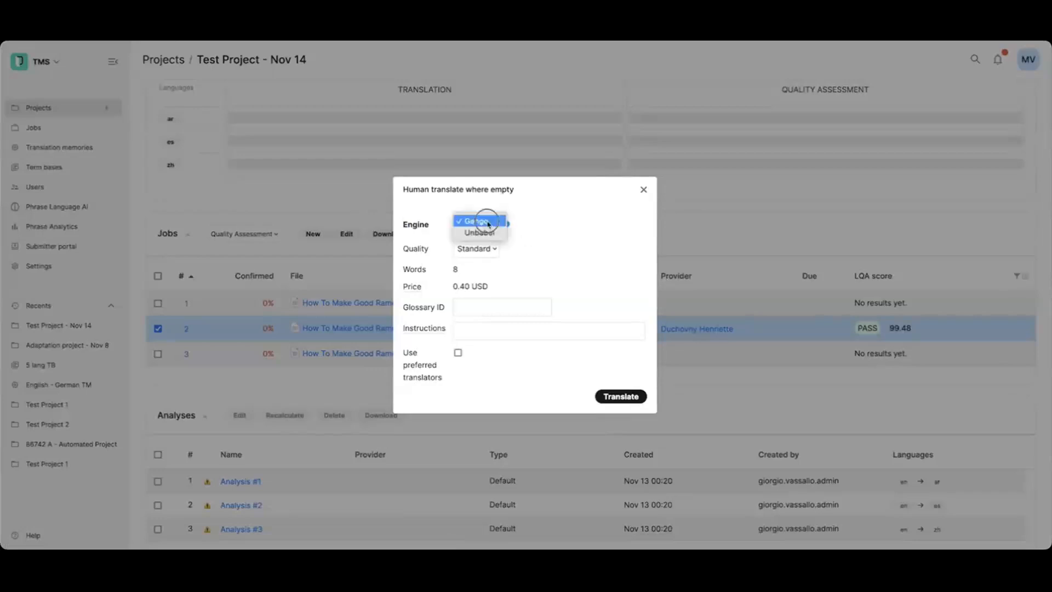
{"action": "left_click", "coordinate": [569, 227]}
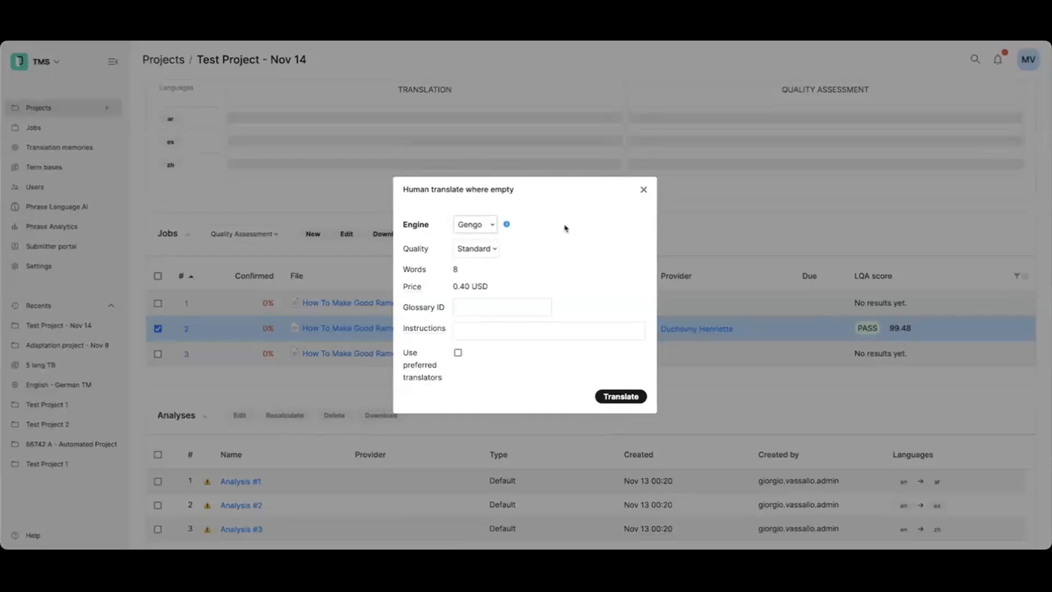
{"action": "left_click", "coordinate": [645, 190]}
{"action": "left_click", "coordinate": [493, 234]}
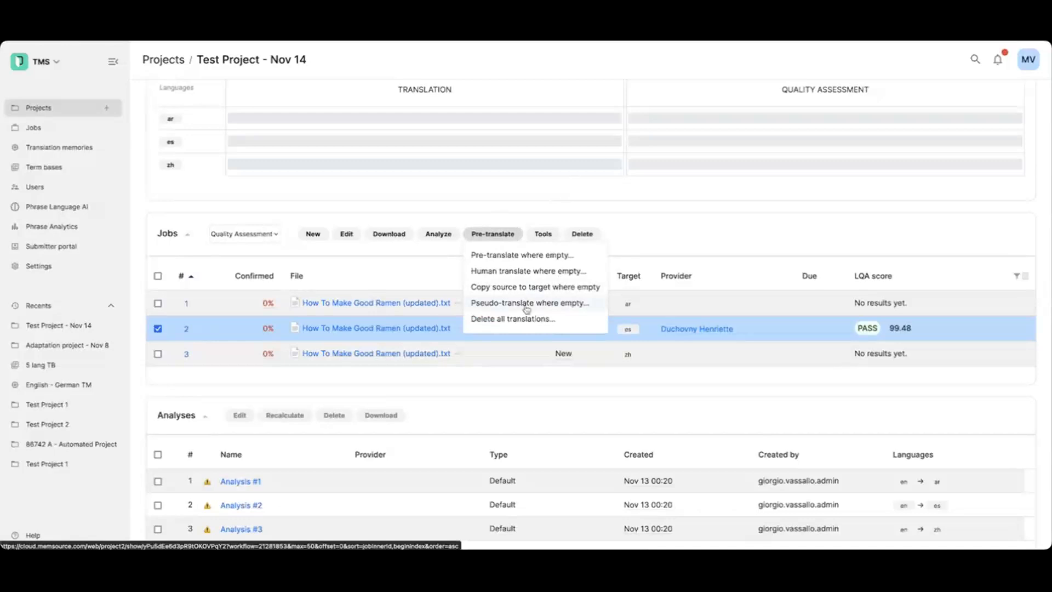
Review the Delete all translations options for the Spanish job and close them without deleting.
{"action": "left_click", "coordinate": [512, 318]}
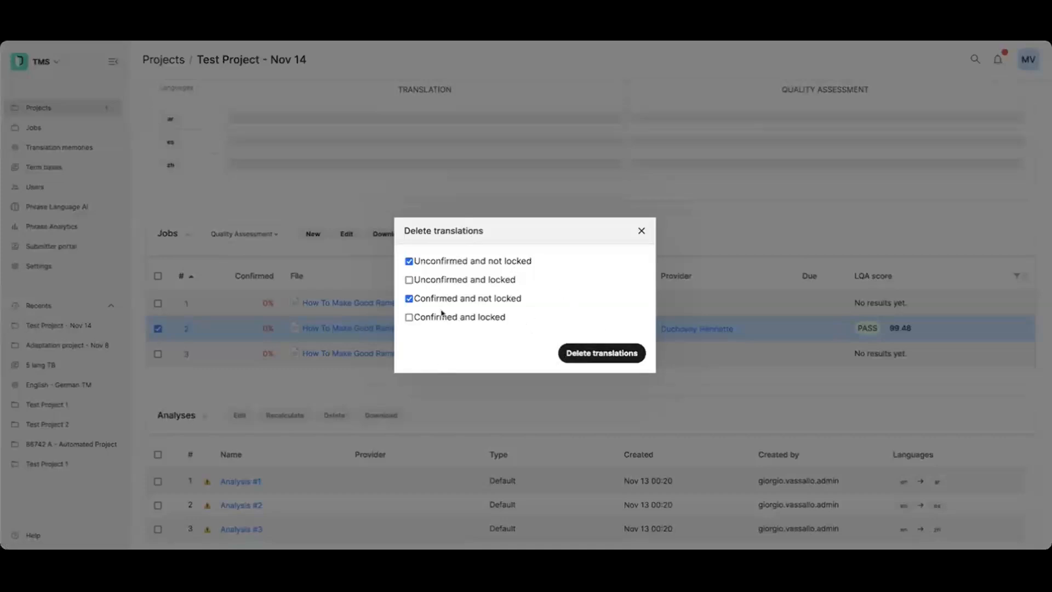
{"action": "left_click", "coordinate": [642, 231]}
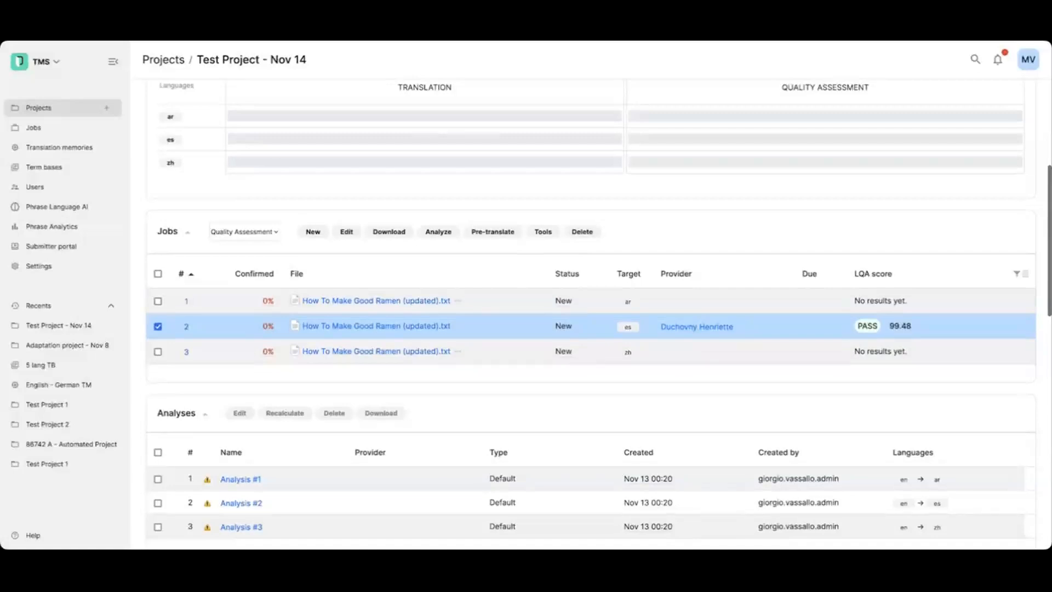
{"action": "left_click", "coordinate": [543, 232]}
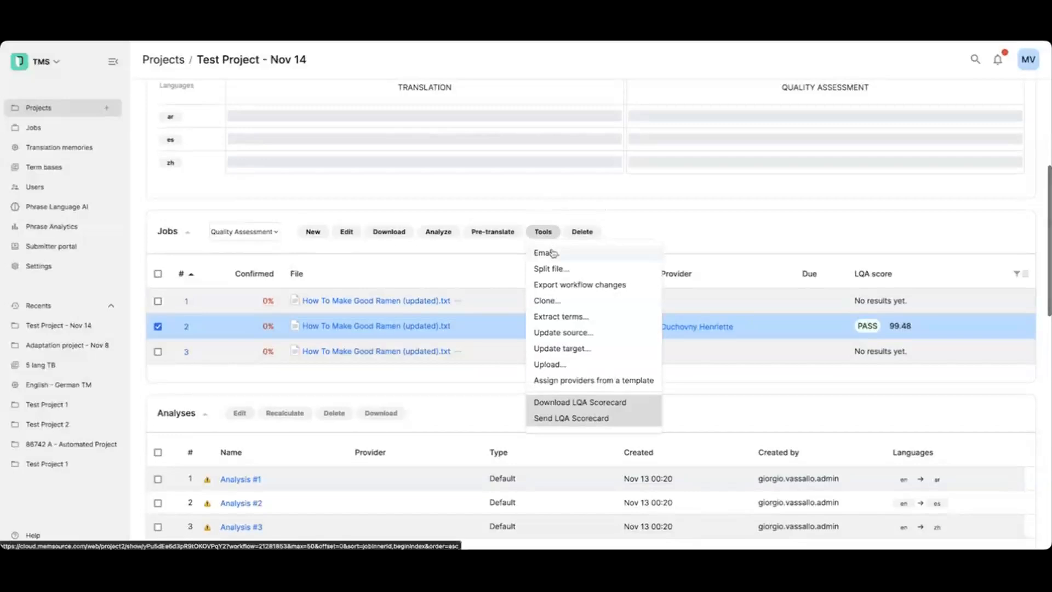
Browse the Spanish job's Email form and template list, select the recipient text, and close it unsent.
{"action": "left_click", "coordinate": [553, 252]}
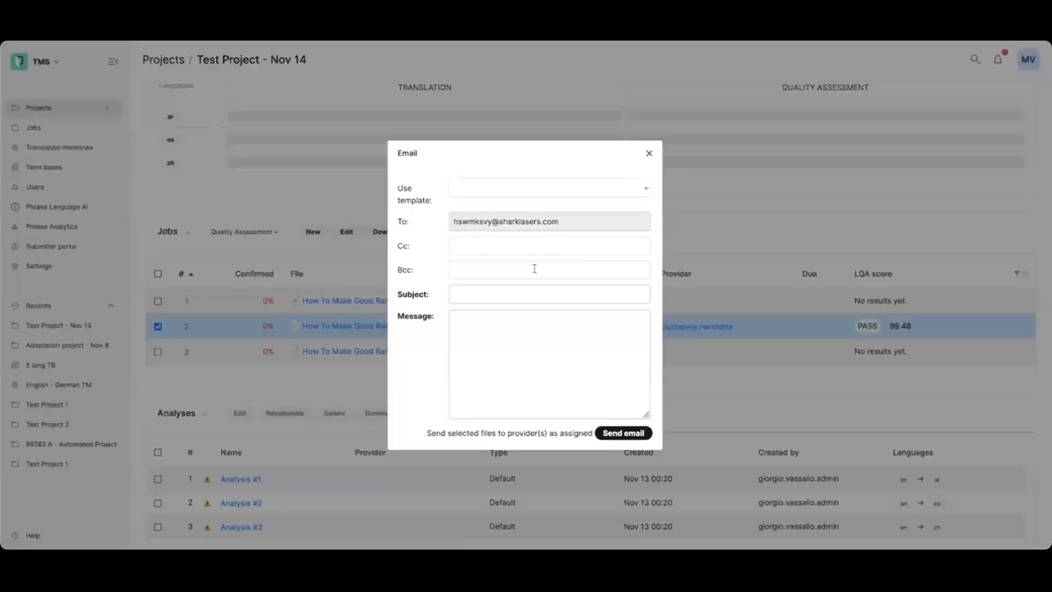
{"action": "left_click", "coordinate": [518, 190]}
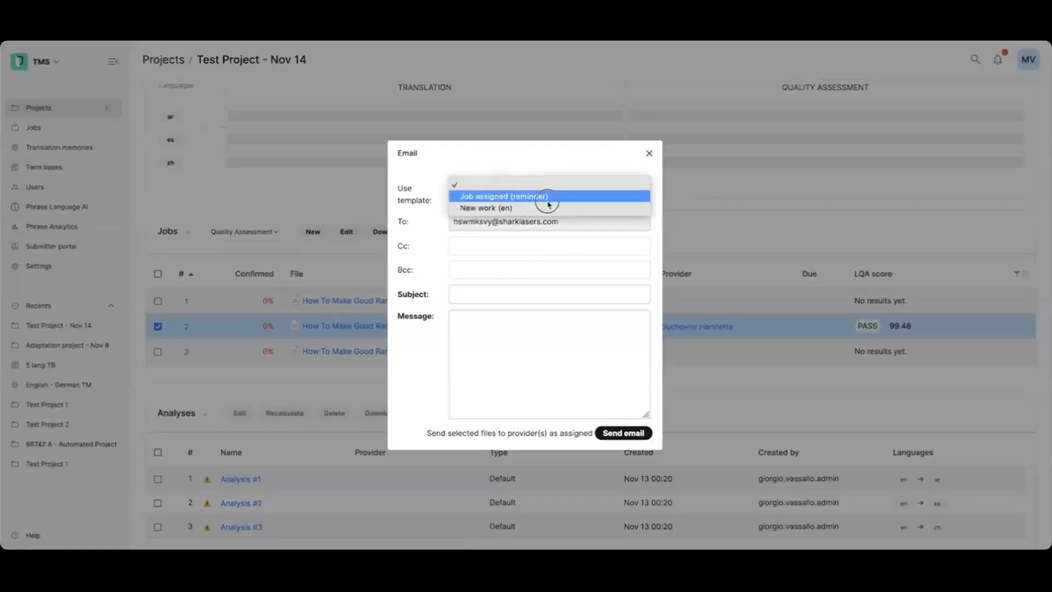
{"action": "left_click", "coordinate": [576, 161]}
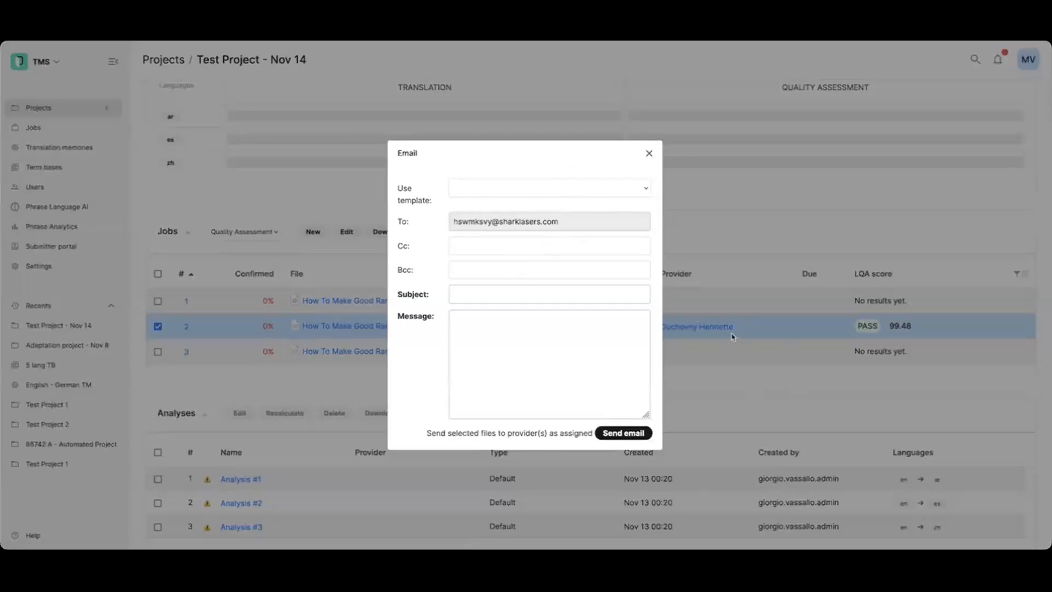
{"action": "left_click_drag", "start_coordinate": [458, 221], "coordinate": [589, 200]}
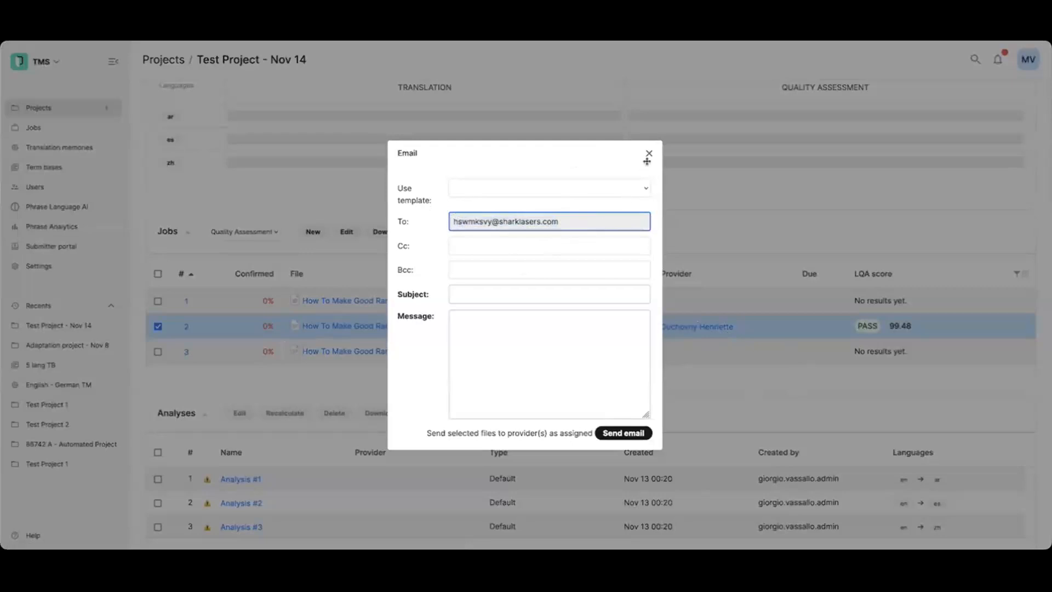
{"action": "left_click", "coordinate": [651, 157]}
{"action": "left_click", "coordinate": [546, 235]}
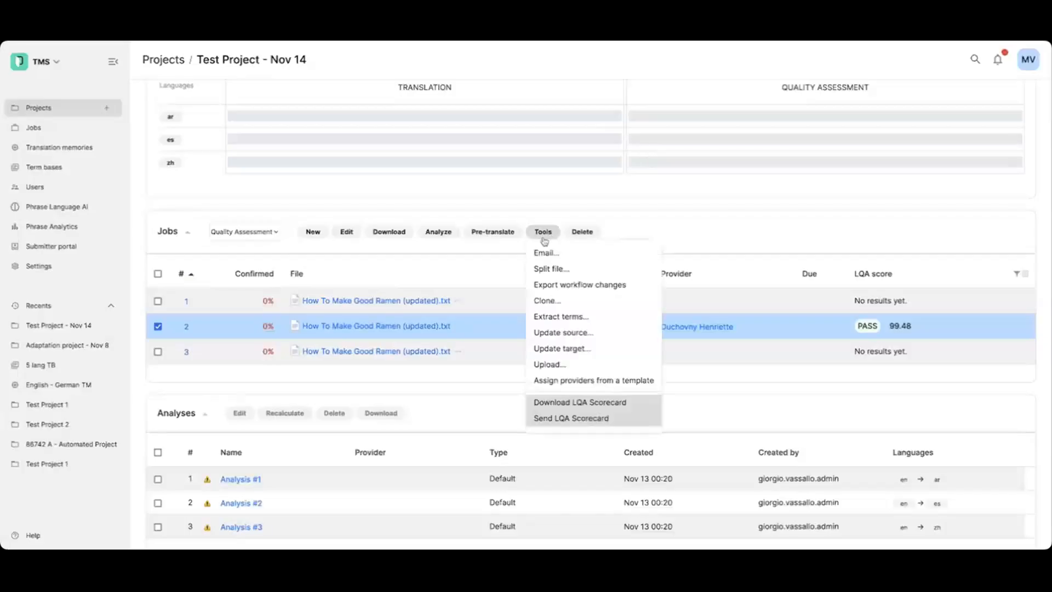
Check the Split file options for the 151 segments, keeping Into x parts, and close without splitting.
{"action": "left_click", "coordinate": [552, 268]}
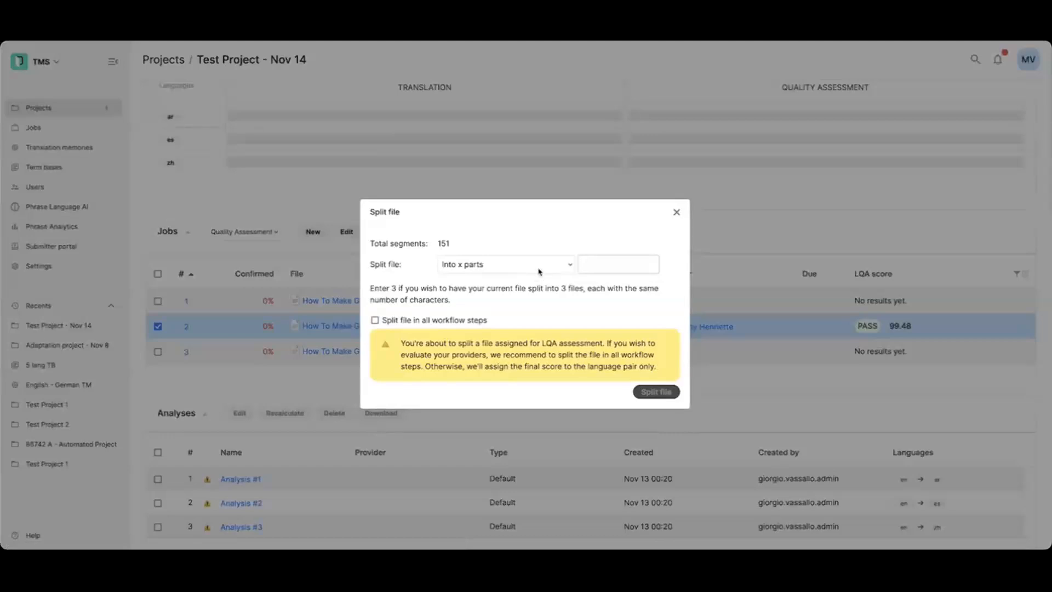
{"action": "left_click", "coordinate": [542, 268]}
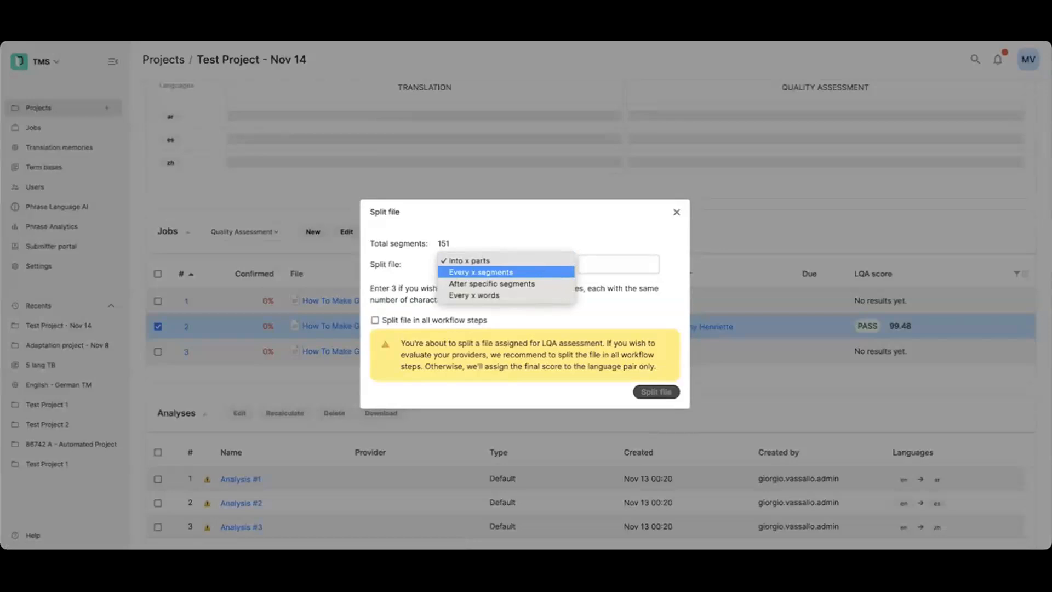
{"action": "left_click", "coordinate": [600, 232]}
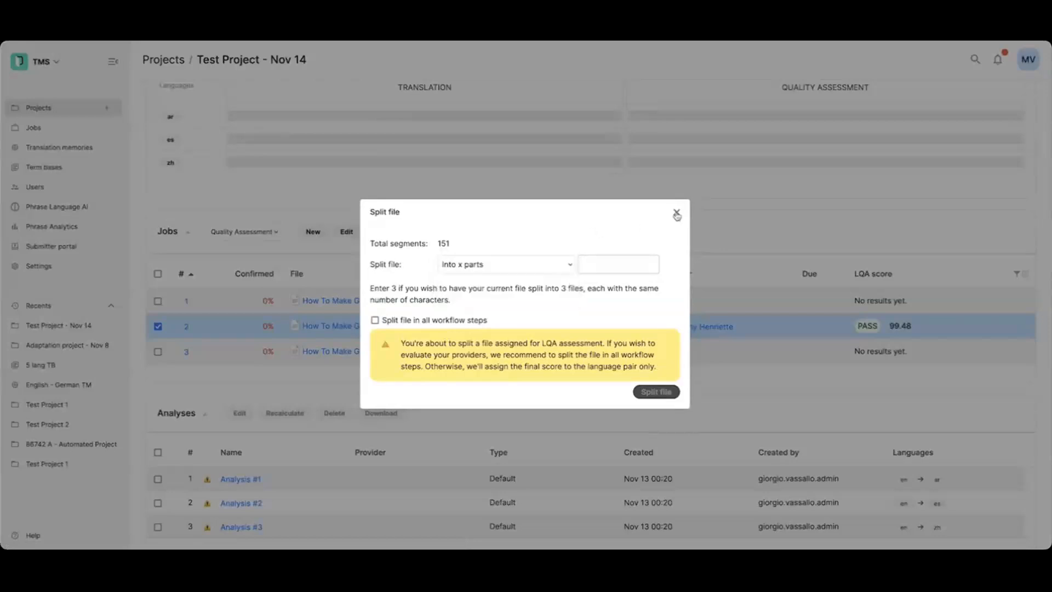
{"action": "left_click", "coordinate": [676, 215]}
{"action": "left_click", "coordinate": [543, 231]}
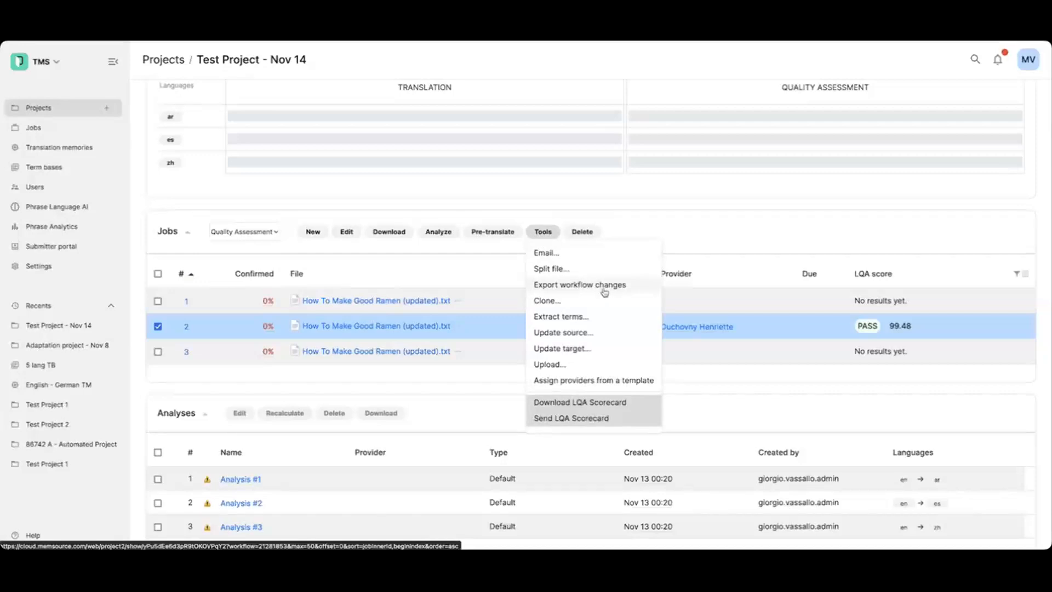
Export the Spanish job's workflow changes, then view the Extract terms settings and close them unused.
{"action": "left_click", "coordinate": [582, 289]}
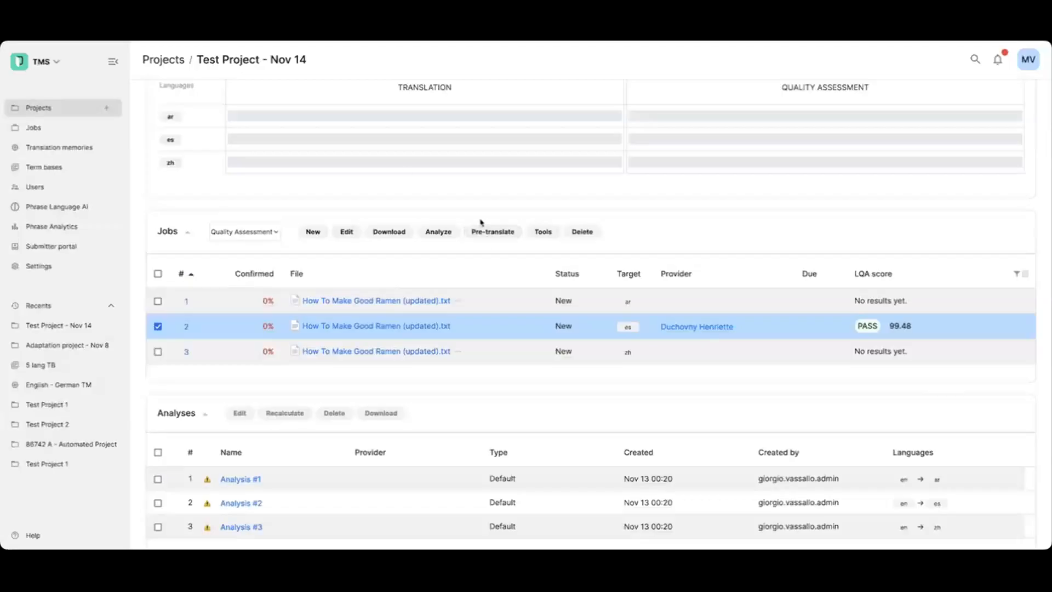
{"action": "left_click", "coordinate": [539, 231]}
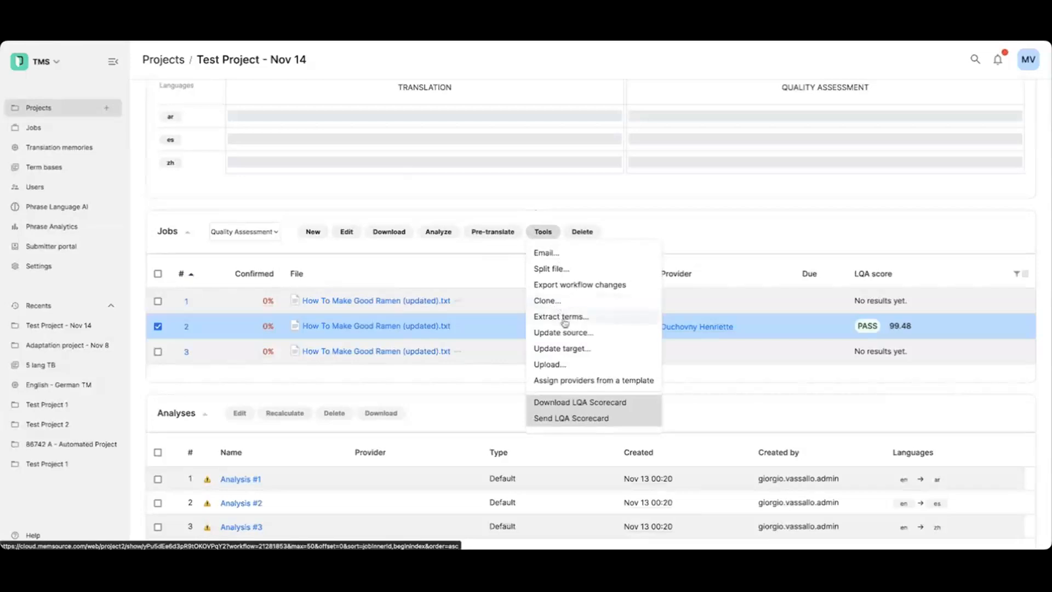
{"action": "left_click", "coordinate": [565, 321]}
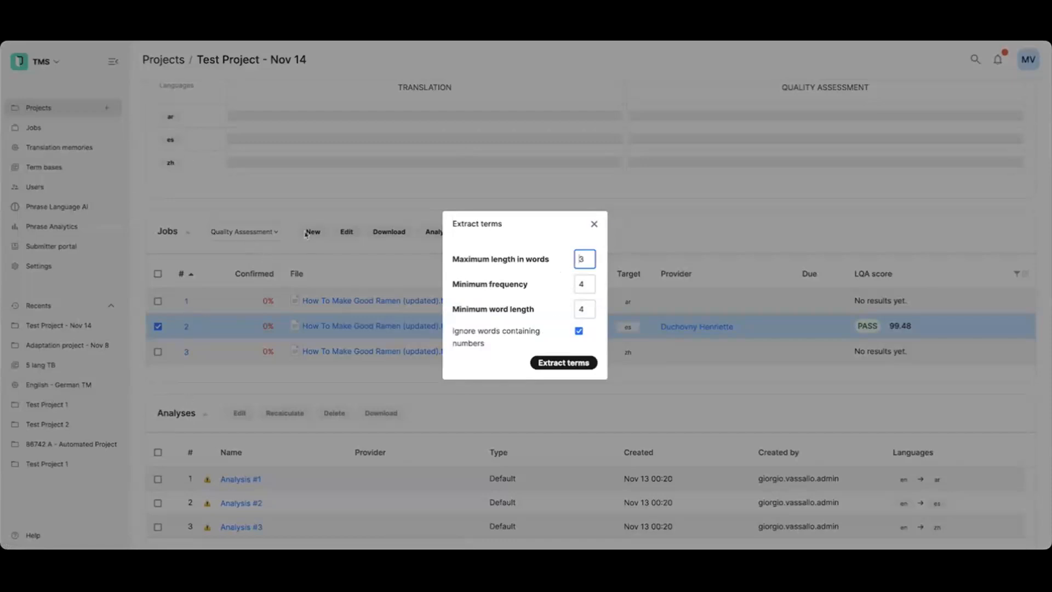
{"action": "left_click", "coordinate": [594, 224]}
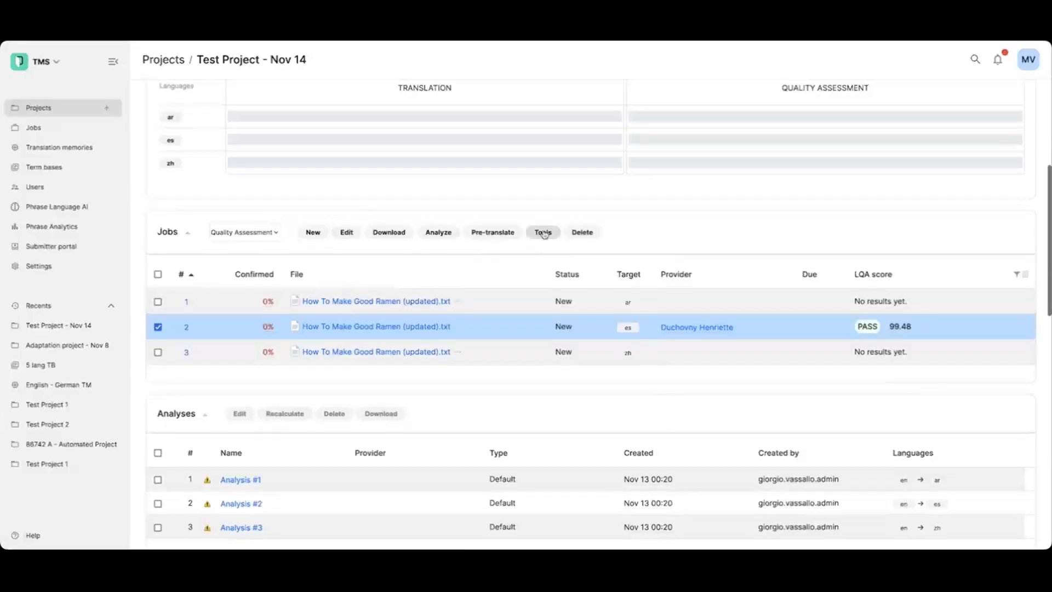
{"action": "left_click", "coordinate": [543, 233]}
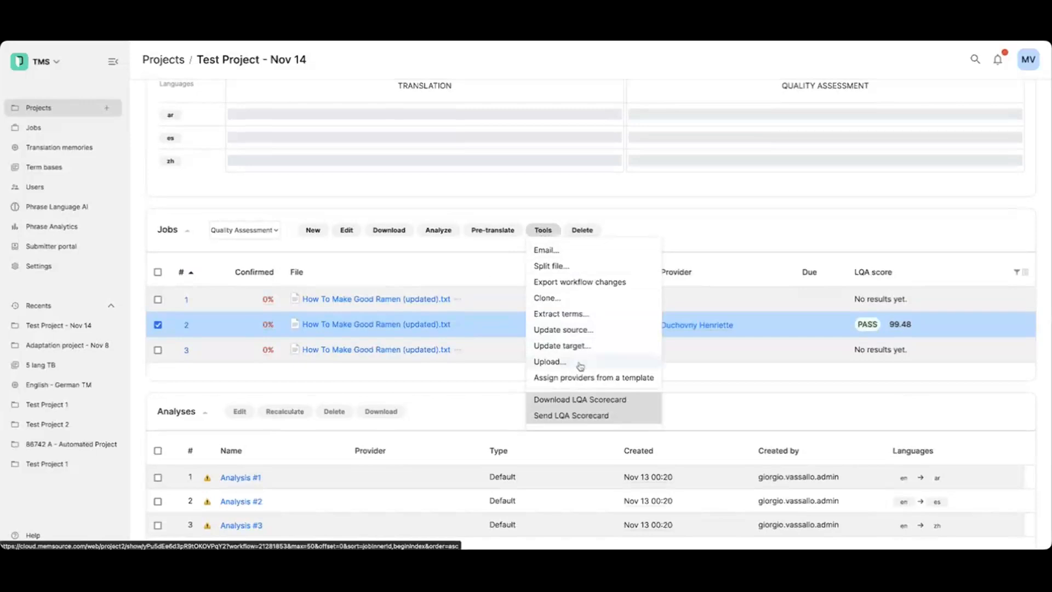
Open the Upload bilingual file dialog for the Spanish job and close it without uploading.
{"action": "left_click", "coordinate": [579, 362]}
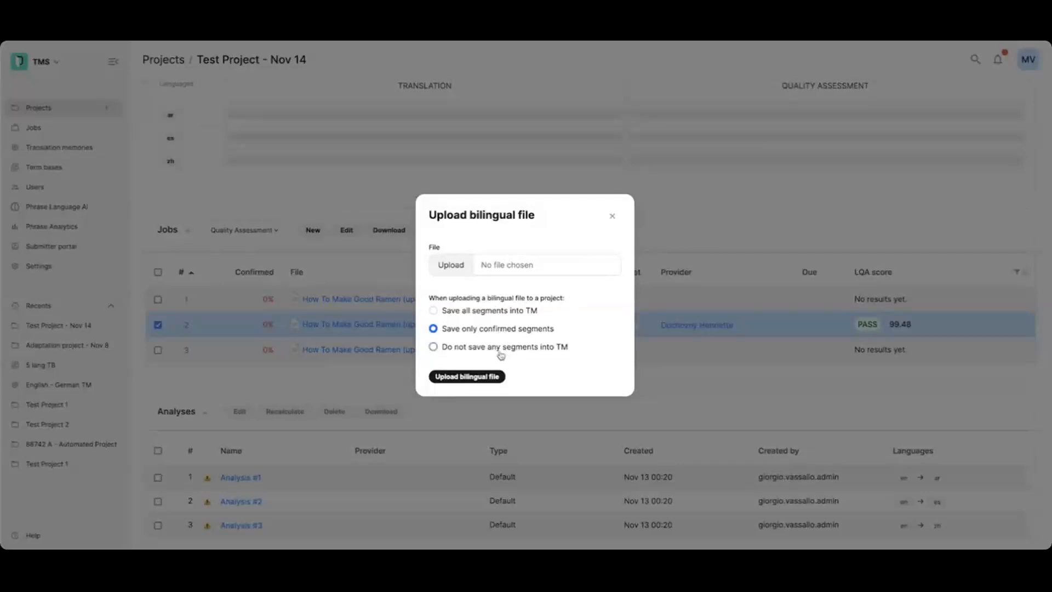
{"action": "left_click", "coordinate": [612, 216]}
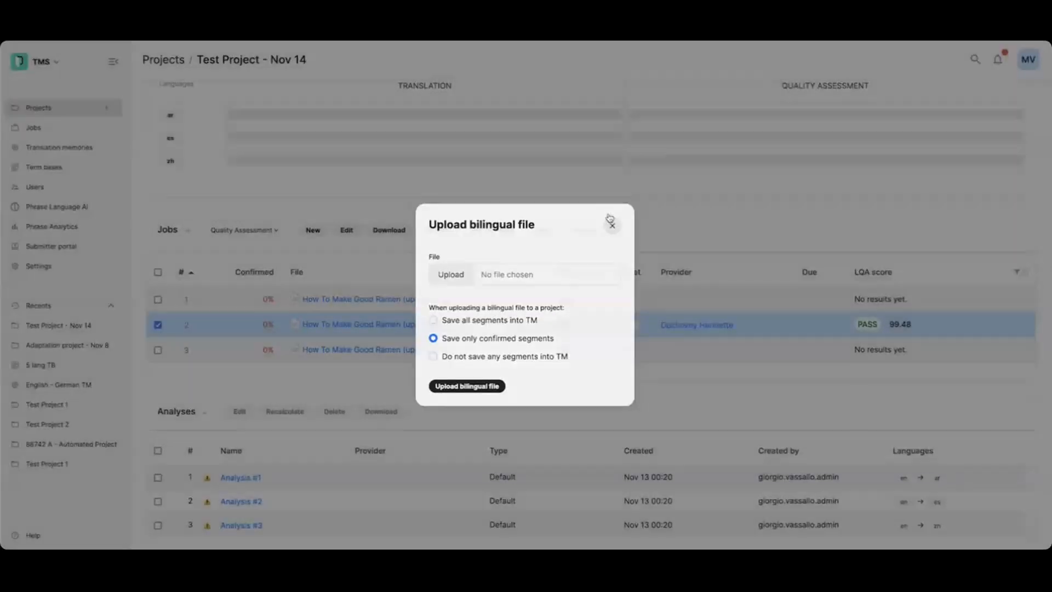
{"action": "left_click", "coordinate": [543, 230]}
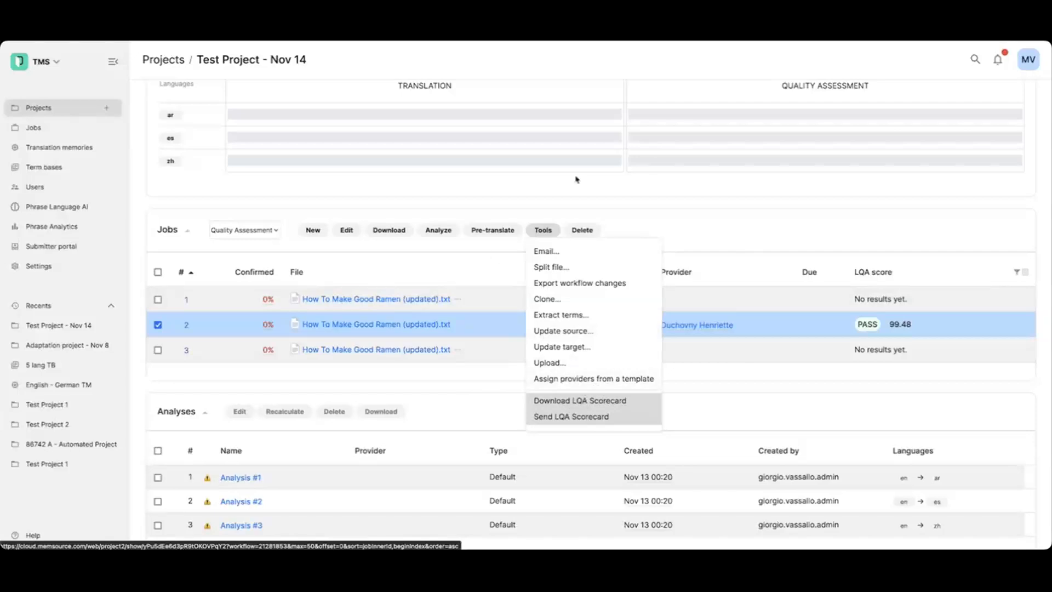
Dismiss the Tools menu and scroll the jobs list showing the Spanish job at PASS 99.48.
{"action": "left_click", "coordinate": [693, 232]}
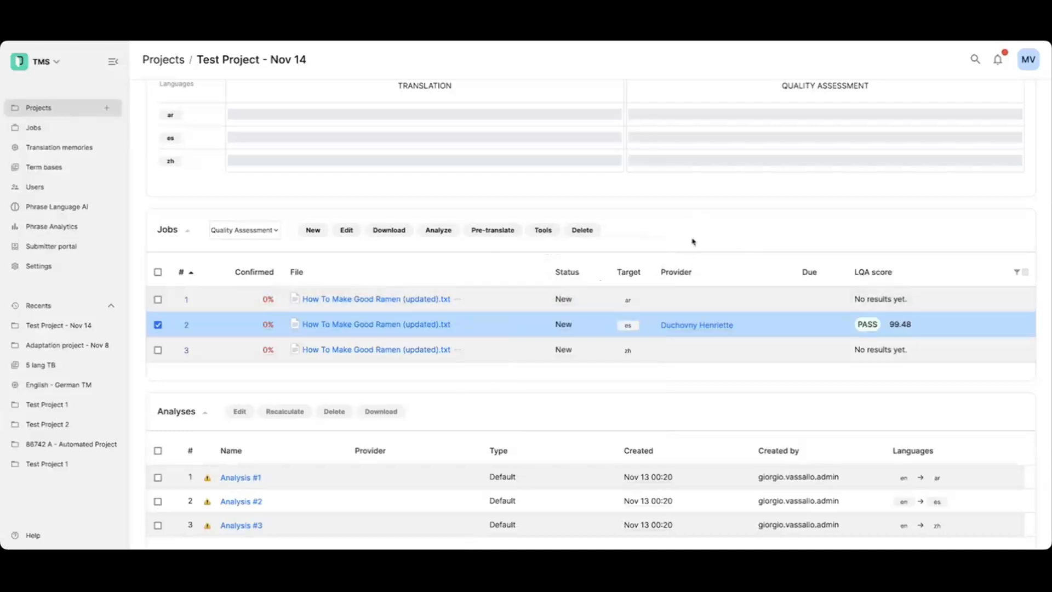
{"action": "scroll", "coordinate": [691, 240], "scroll_direction": "down", "scroll_amount": 1}
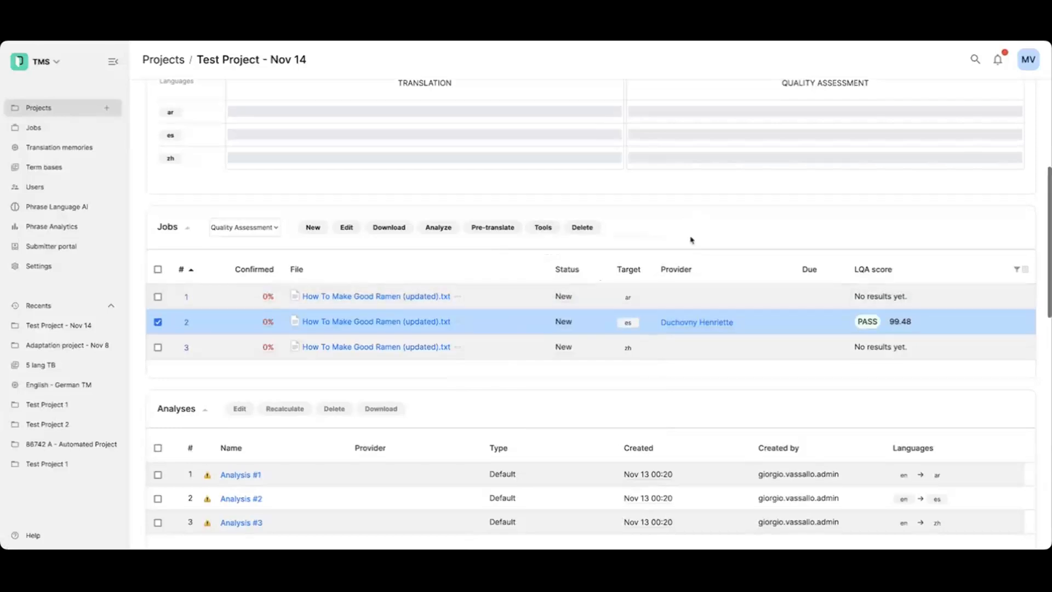
{"action": "scroll", "coordinate": [691, 240], "scroll_direction": "up", "scroll_amount": 1}
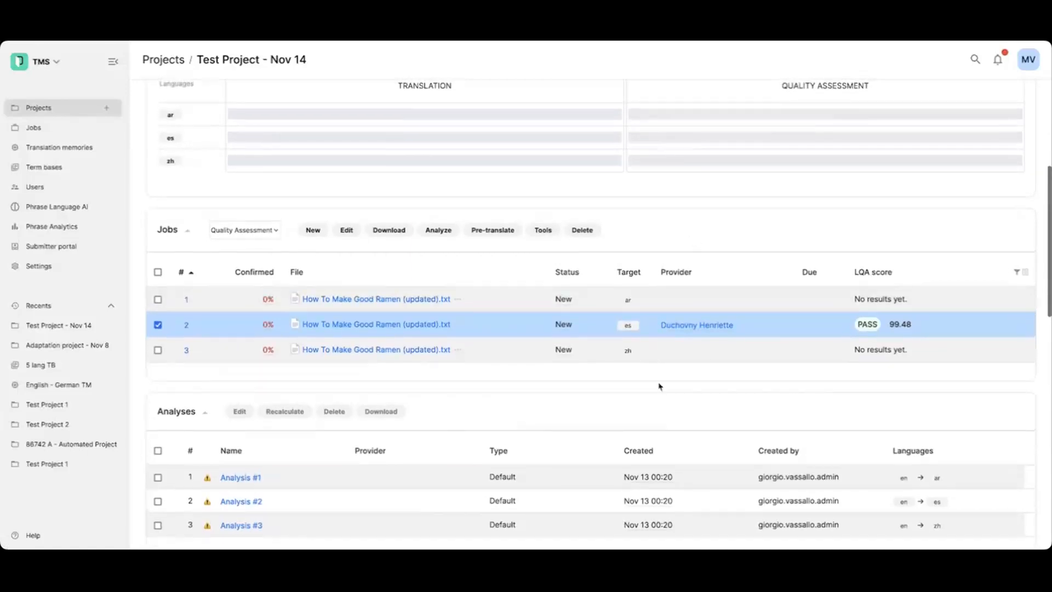